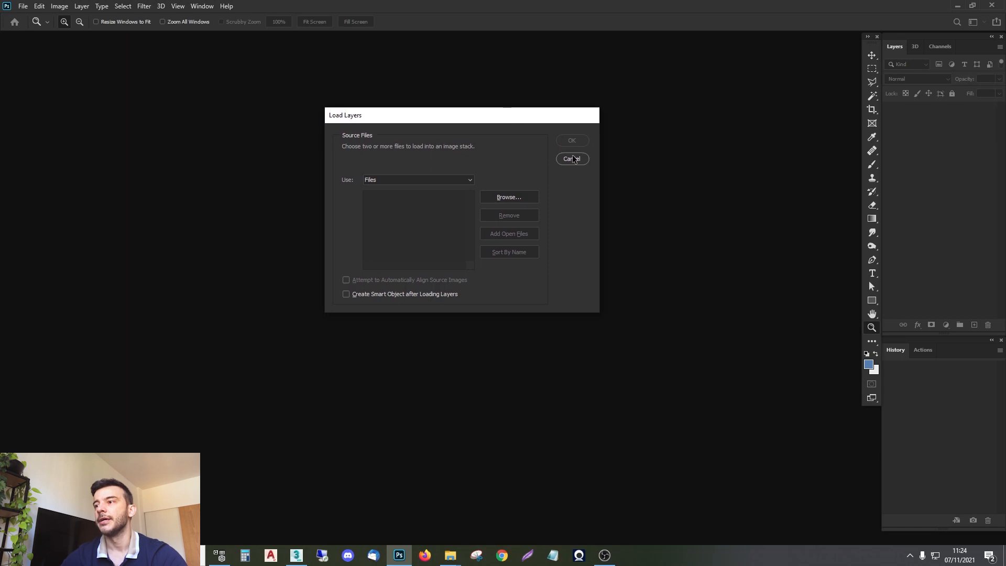
Step: Load the nine PISCINA COBERTA TGA render files into one document as a stack of layers
{"action": "left_click", "coordinate": [574, 159]}
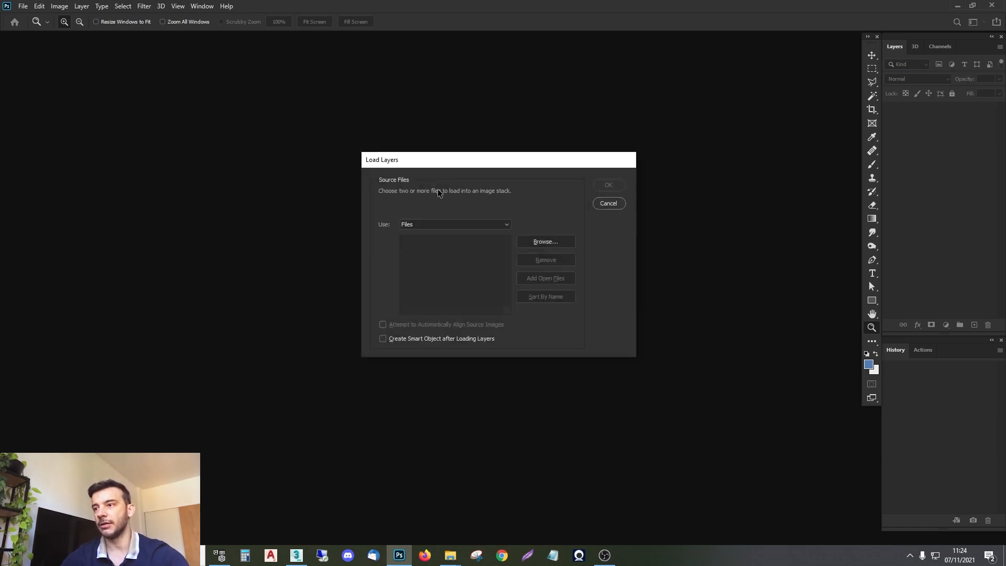
{"action": "left_click", "coordinate": [620, 205]}
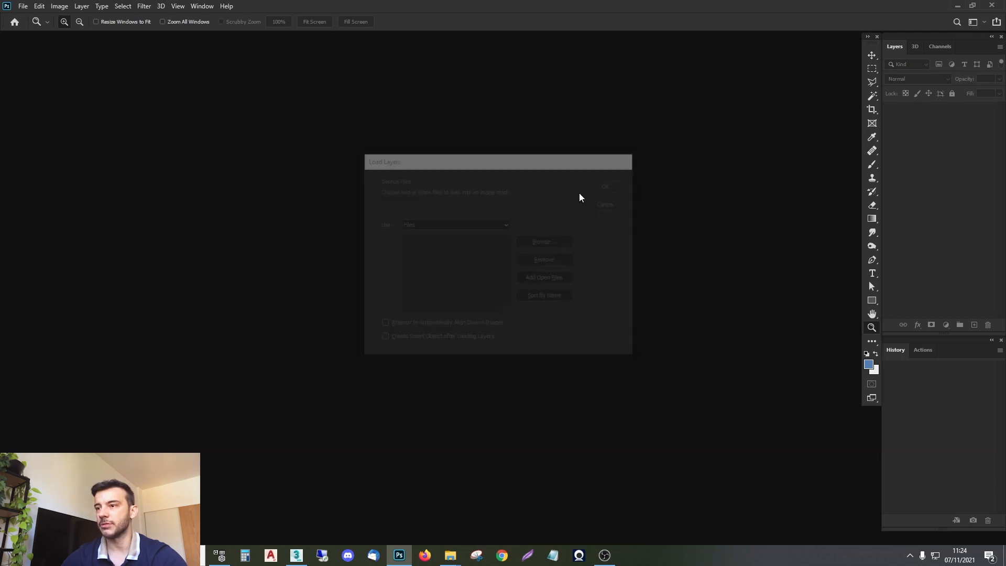
{"action": "left_click", "coordinate": [23, 5]}
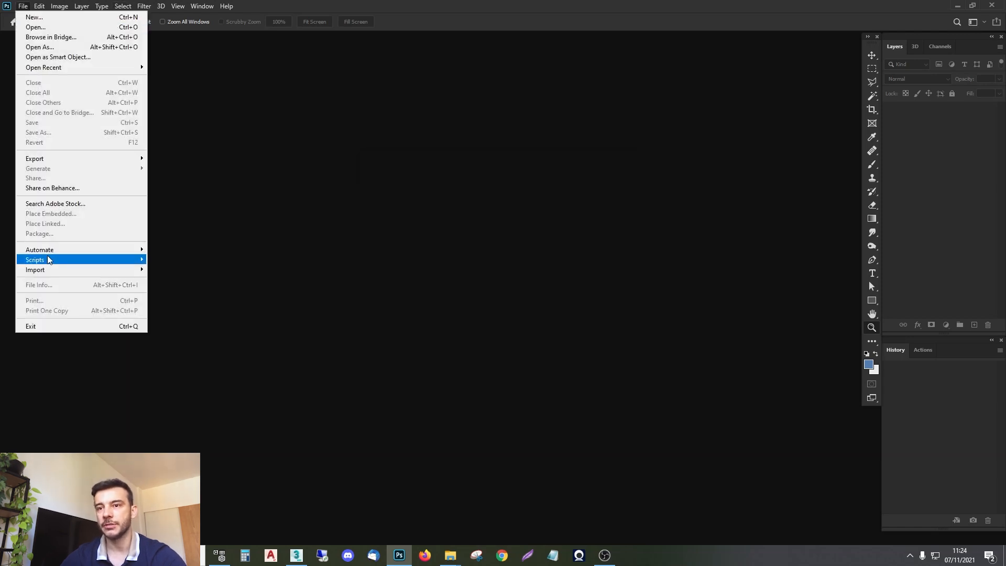
{"action": "mouse_move", "coordinate": [50, 259]}
{"action": "left_click", "coordinate": [183, 332]}
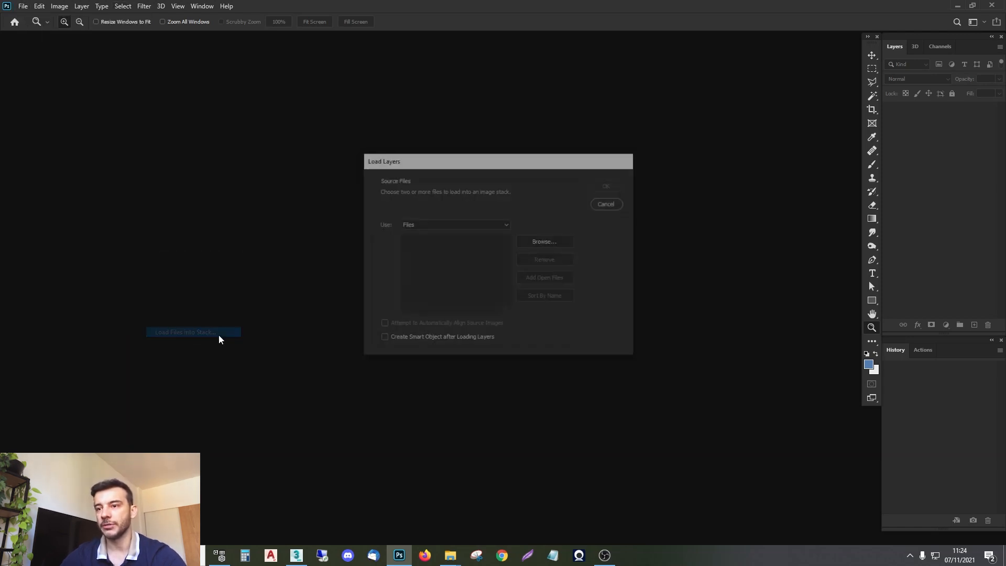
{"action": "left_click", "coordinate": [550, 242]}
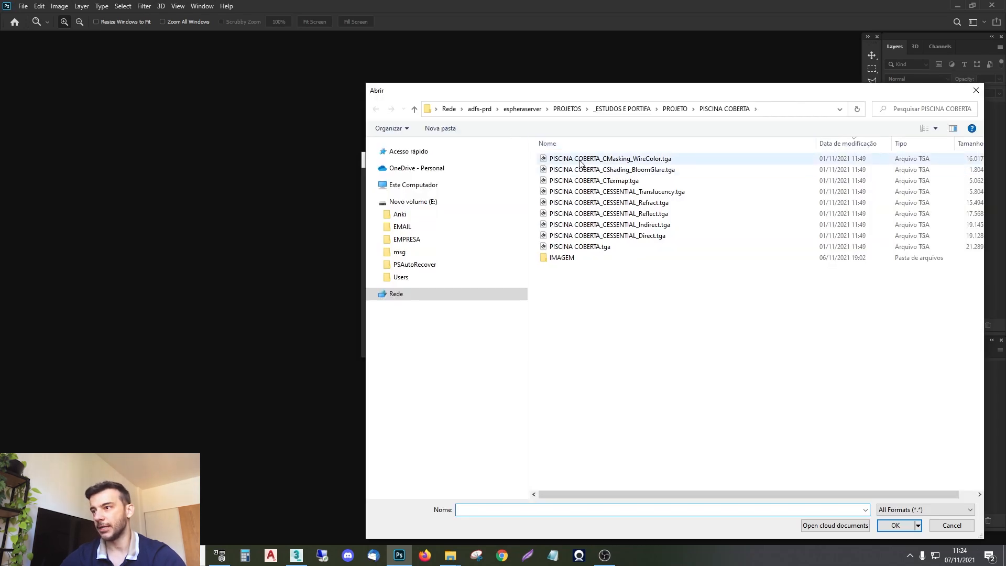
{"action": "left_click", "coordinate": [579, 164]}
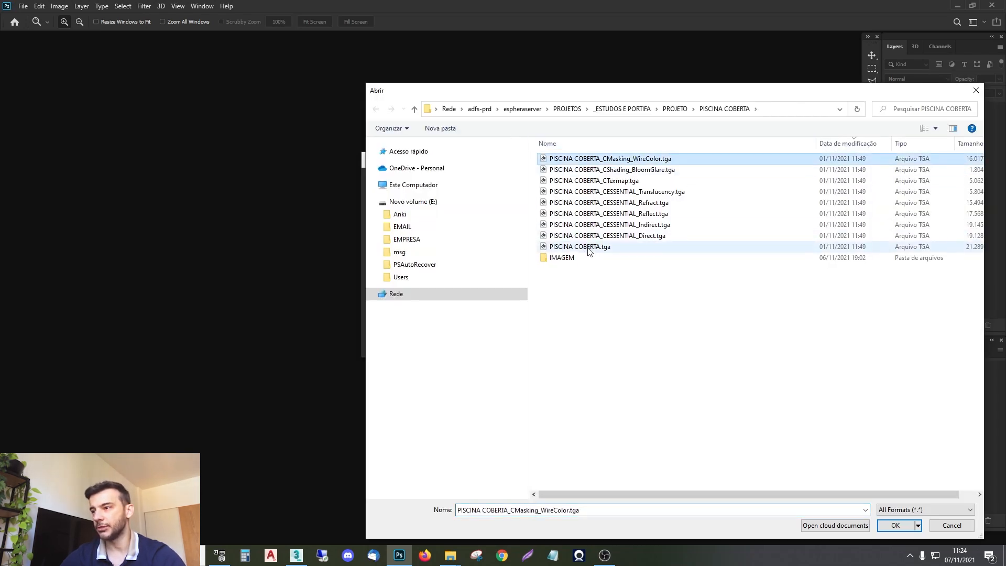
{"action": "left_click", "coordinate": [595, 249], "text": "shift"}
{"action": "left_click", "coordinate": [896, 525]}
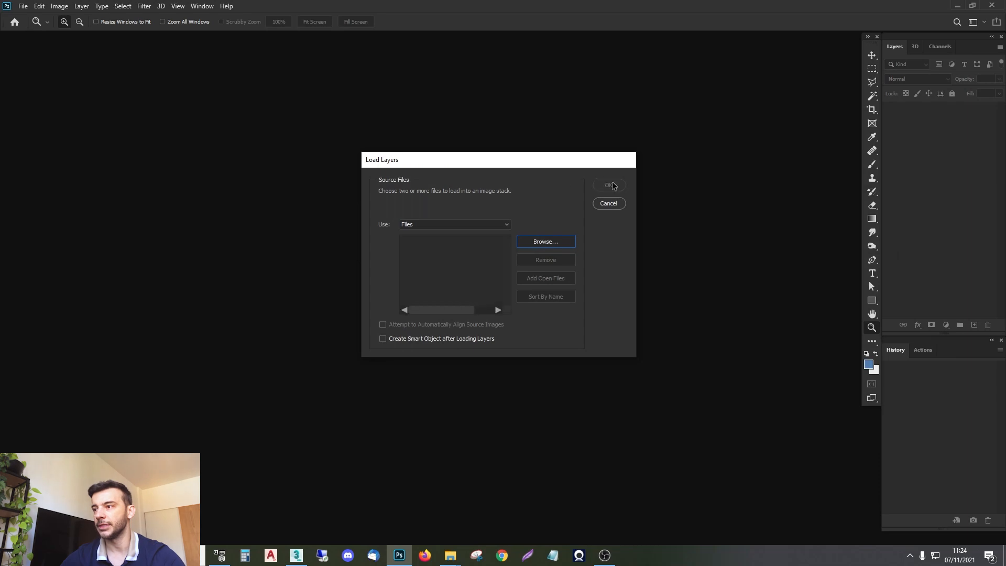
{"action": "left_click", "coordinate": [612, 183]}
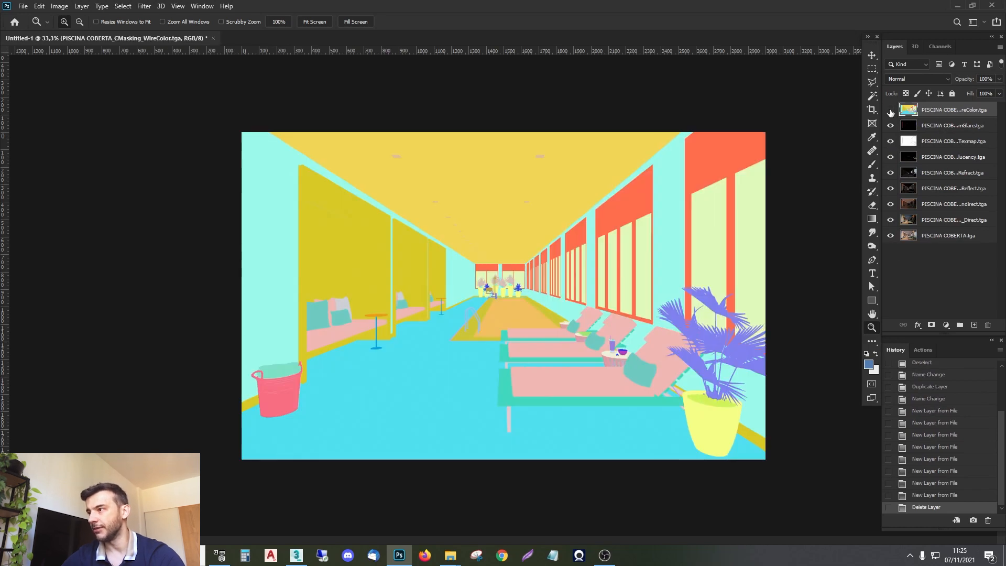
Step: Move the CTexmap layer above the BloomGlare layer and hide the WireColor layer
{"action": "left_click", "coordinate": [890, 110]}
{"action": "left_click", "coordinate": [890, 110]}
{"action": "left_click_drag", "start_coordinate": [928, 141], "coordinate": [922, 121]}
{"action": "left_click", "coordinate": [890, 109]}
Step: Set the CTexmap layer's blend mode to Color Burn and its opacity to 30%
{"action": "left_click", "coordinate": [890, 125]}
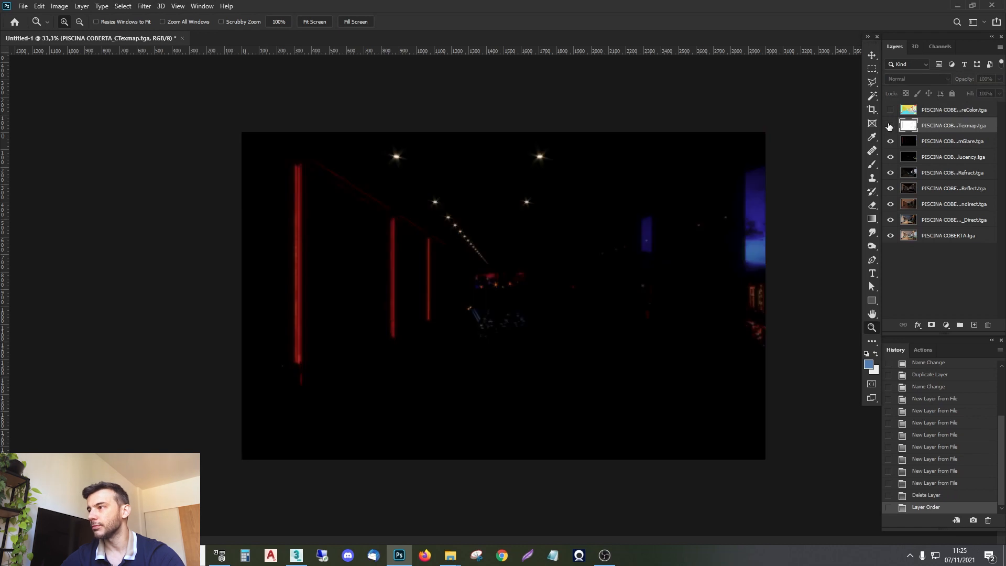
{"action": "left_click", "coordinate": [889, 125]}
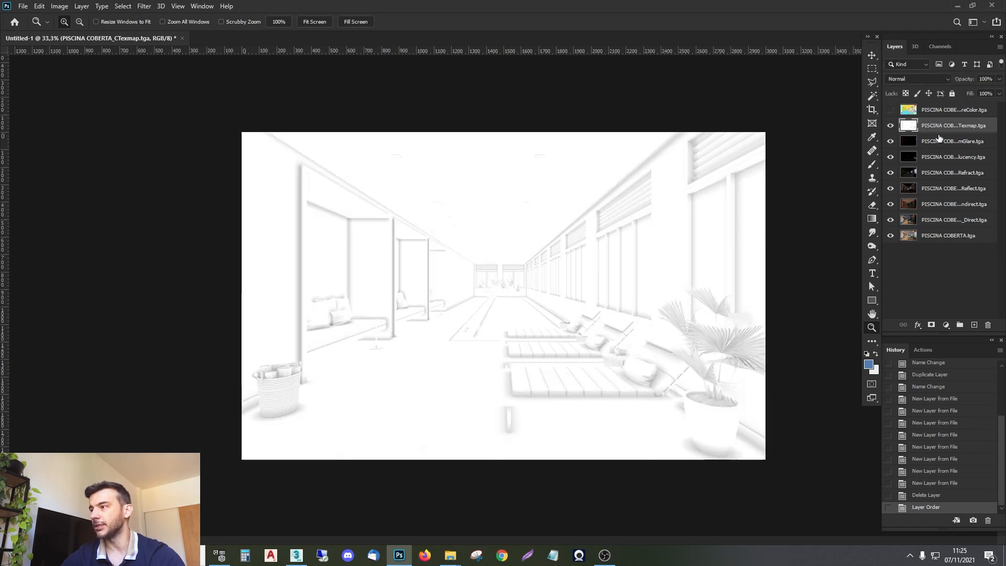
{"action": "key", "text": "alt+shift+b"}
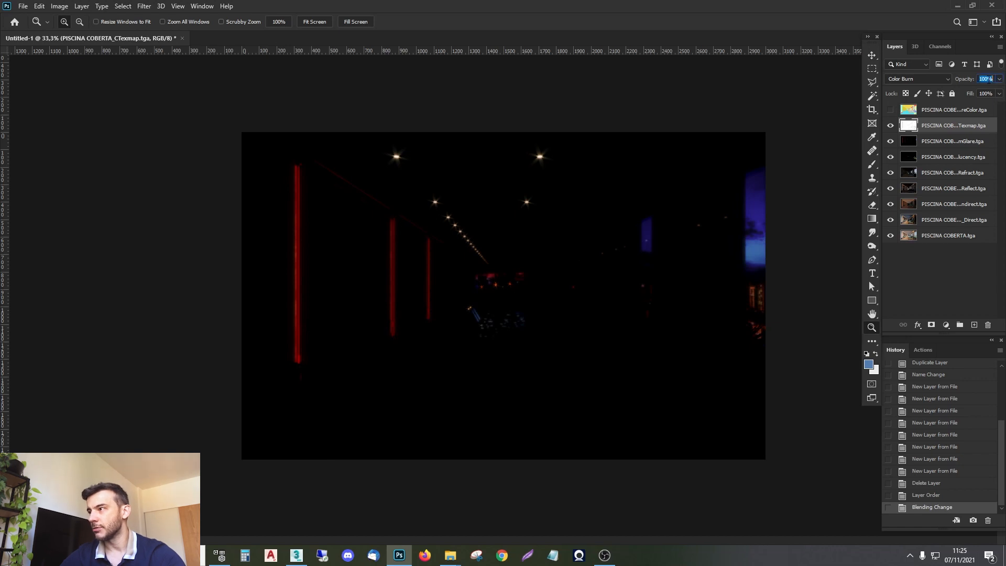
{"action": "type", "text": "3"}
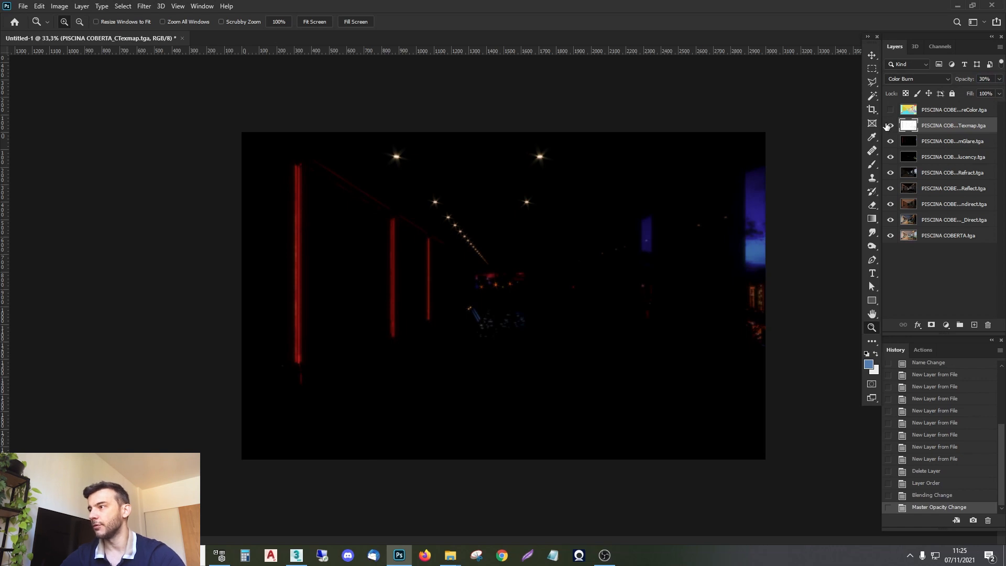
Step: Set all layers from BloomGlare down to Direct to Screen blend mode at 30% opacity
{"action": "left_click", "coordinate": [947, 146]}
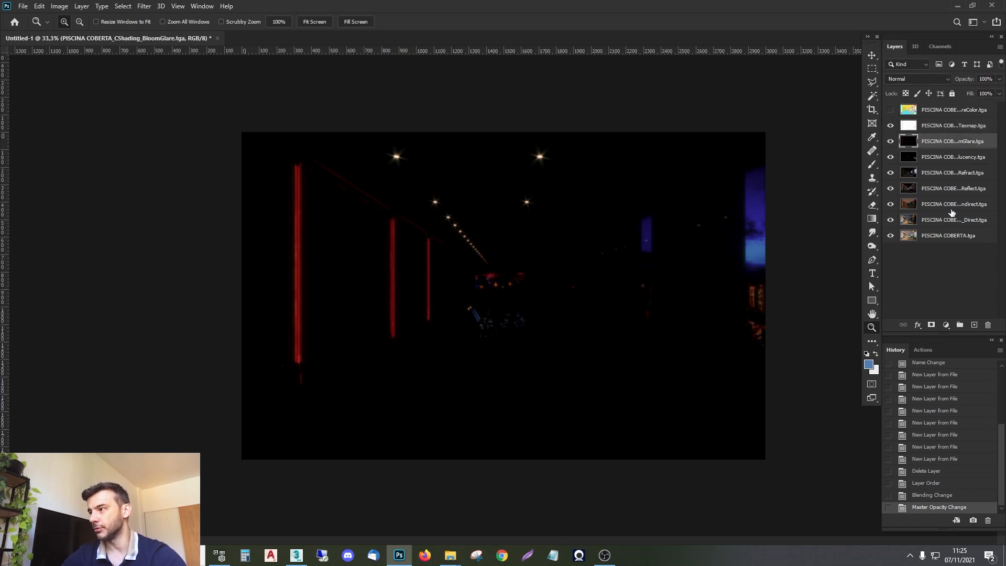
{"action": "left_click", "coordinate": [949, 220], "text": "shift"}
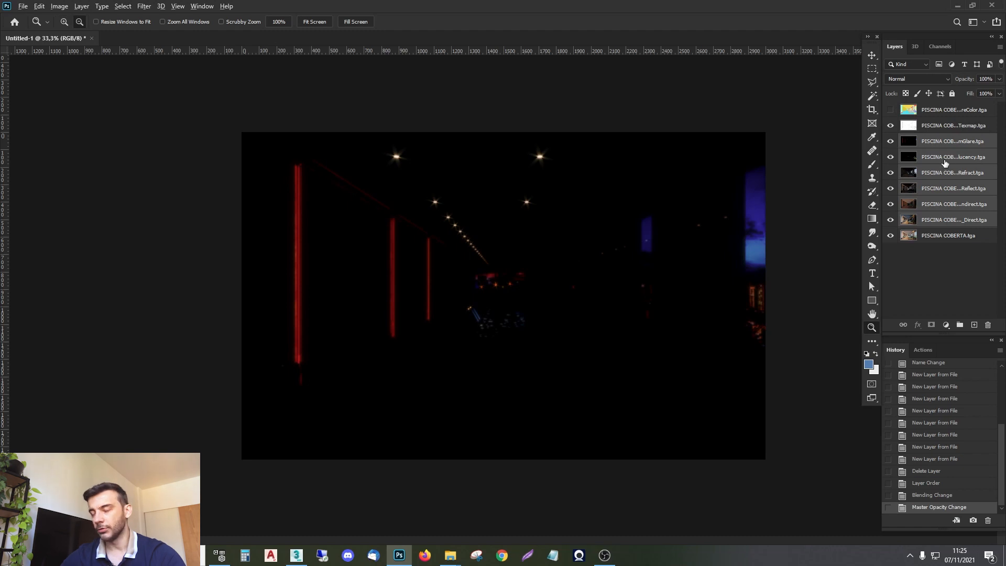
{"action": "key", "text": "alt+shift+s"}
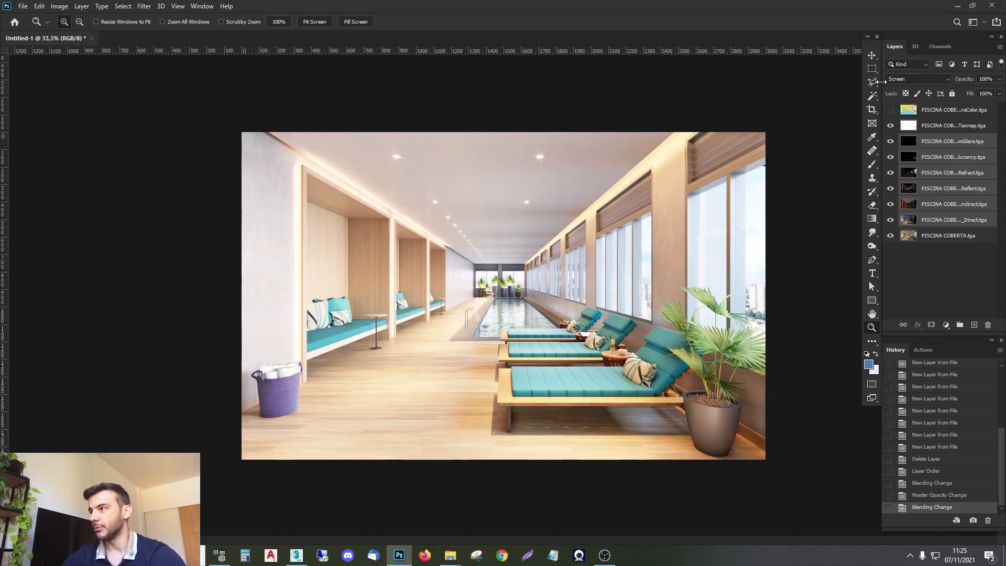
{"action": "key", "text": "3"}
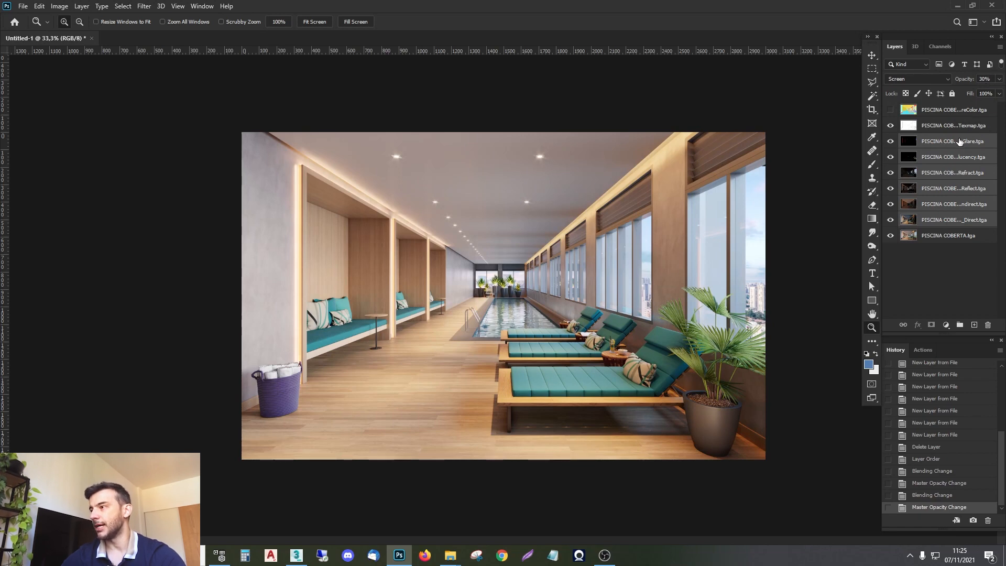
Step: Try 45% and 40% opacity on the Direct layer and inspect the loungers and plant up close
{"action": "left_click", "coordinate": [959, 141]}
{"action": "key", "text": "alt+bracketleft"}
{"action": "key", "text": "alt+bracketleft"}
{"action": "key", "text": "alt+bracketleft"}
{"action": "key", "text": "alt+bracketleft"}
{"action": "key", "text": "alt+bracketleft"}
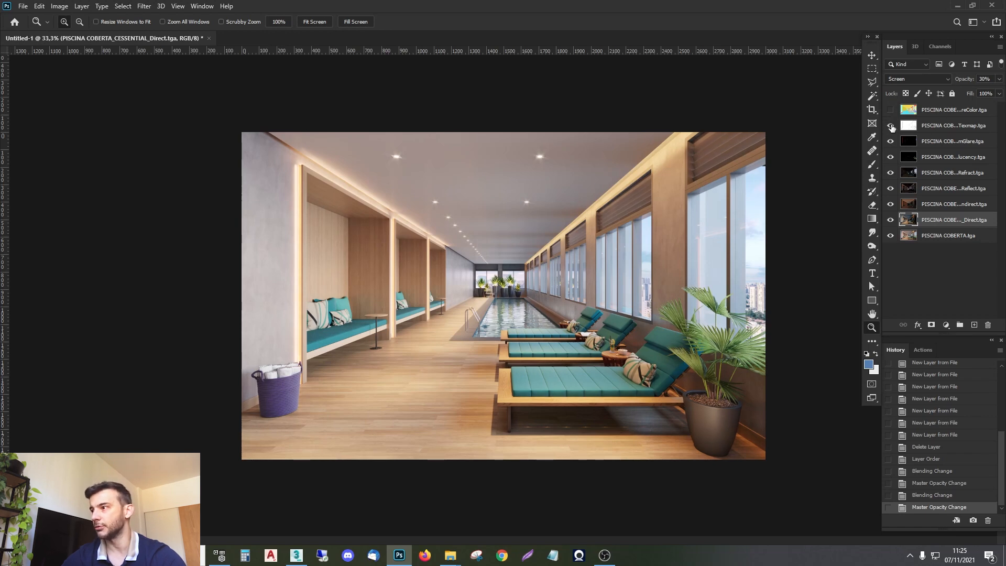
{"action": "key", "text": "4"}
{"action": "key", "text": "5"}
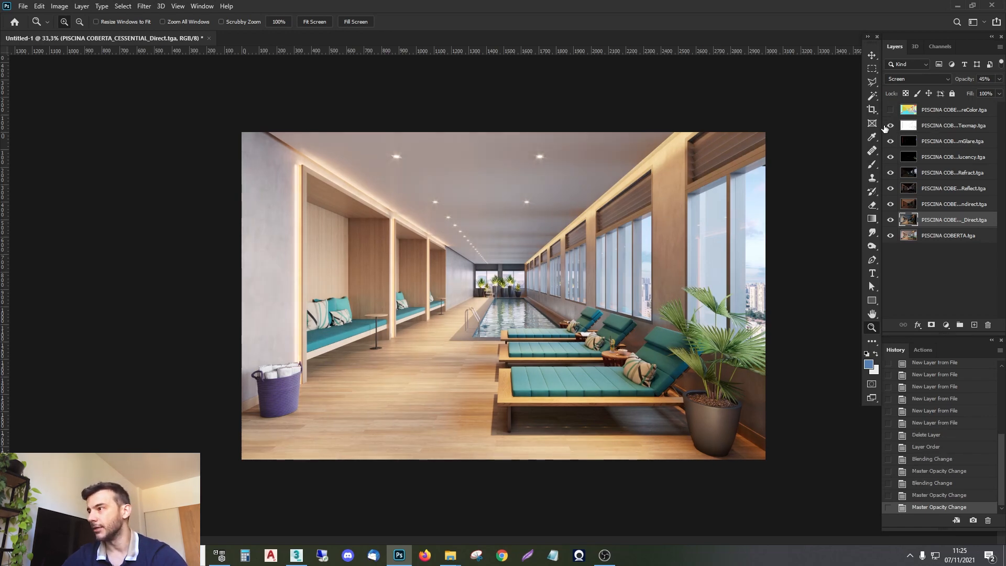
{"action": "key", "text": "4"}
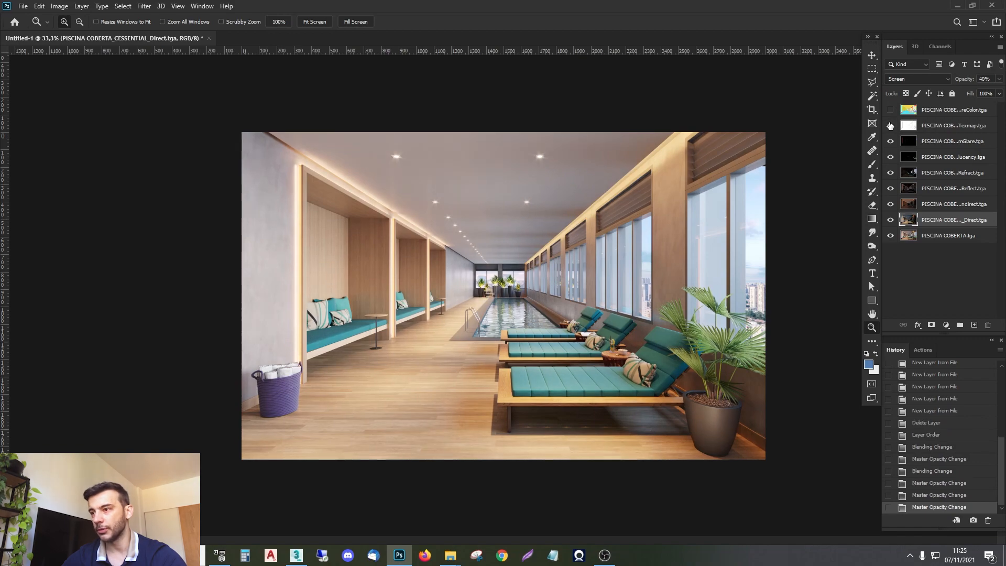
{"action": "left_click_drag", "start_coordinate": [558, 306], "coordinate": [707, 409]}
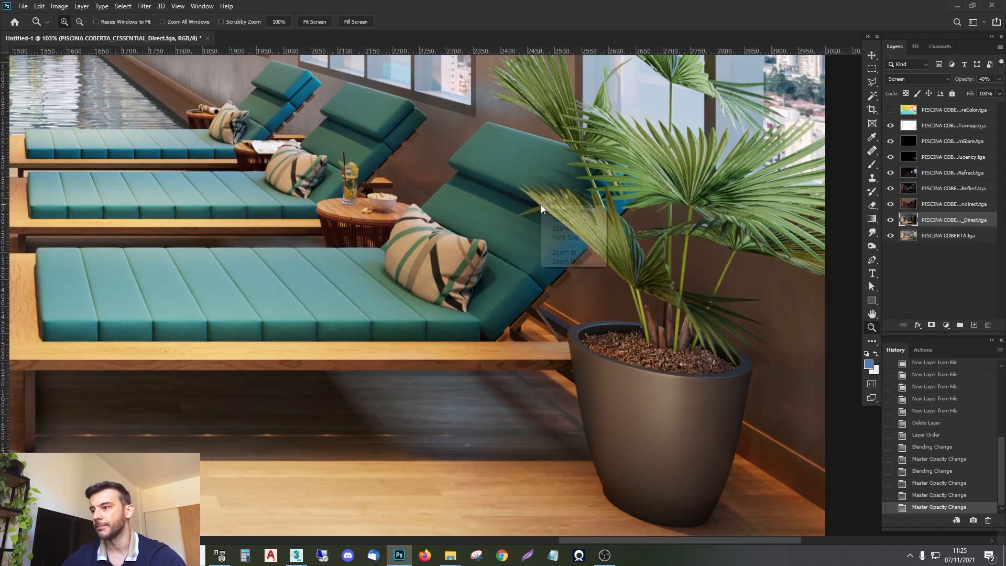
{"action": "key", "text": "ctrl+0"}
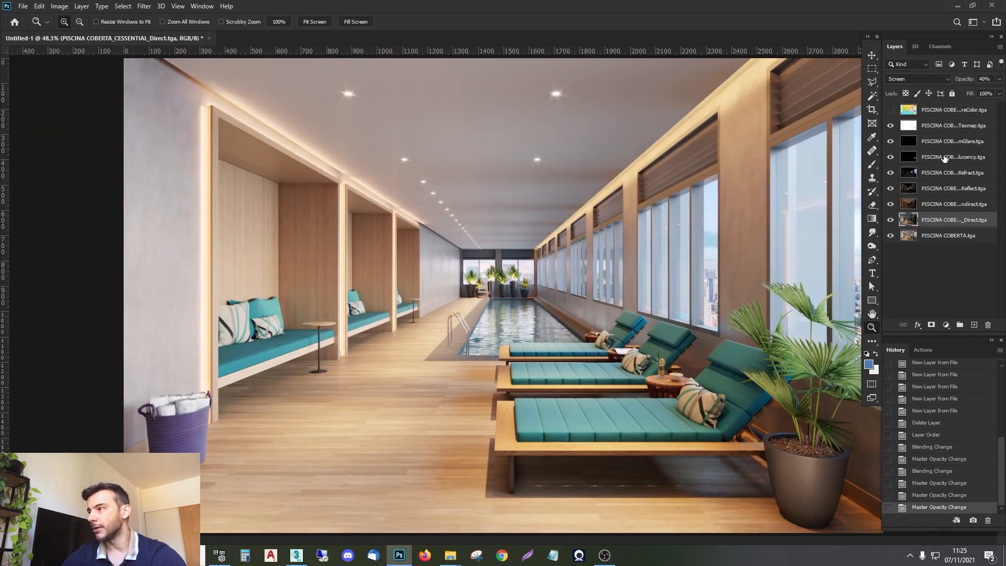
Step: Set the opacity of the Translucency and Refract layers to 50% each, comparing the image with each layer hidden and shown
{"action": "left_click", "coordinate": [944, 159]}
{"action": "left_click", "coordinate": [889, 157]}
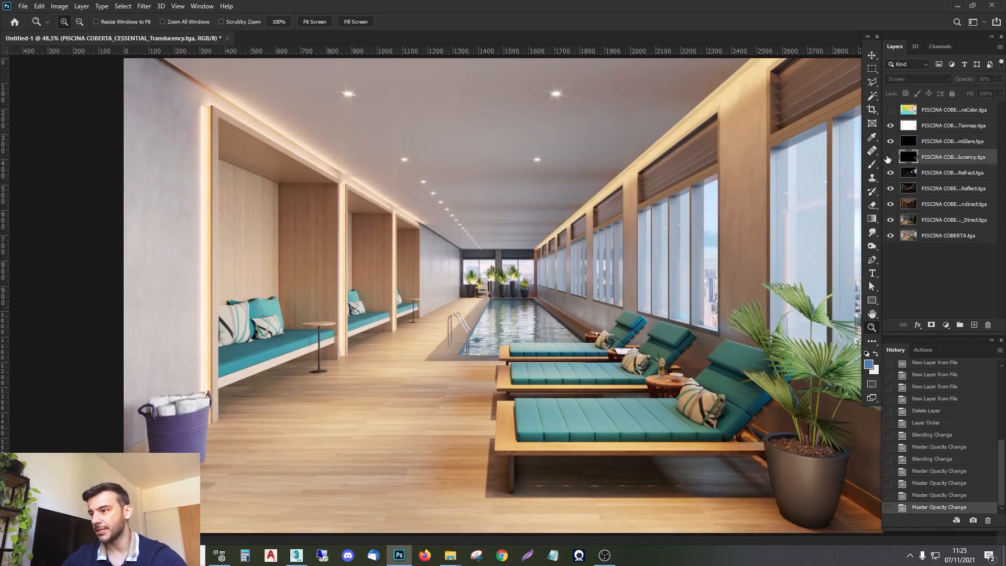
{"action": "left_click", "coordinate": [888, 158]}
{"action": "left_click", "coordinate": [888, 158]}
{"action": "left_click", "coordinate": [888, 159]}
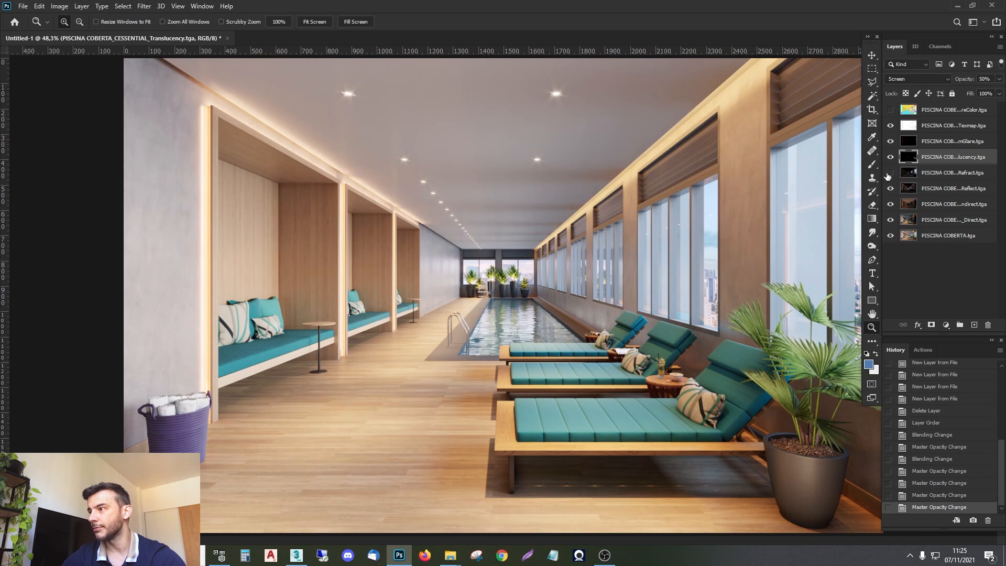
{"action": "left_click", "coordinate": [888, 174]}
{"action": "left_click", "coordinate": [888, 174]}
{"action": "left_click", "coordinate": [957, 180]}
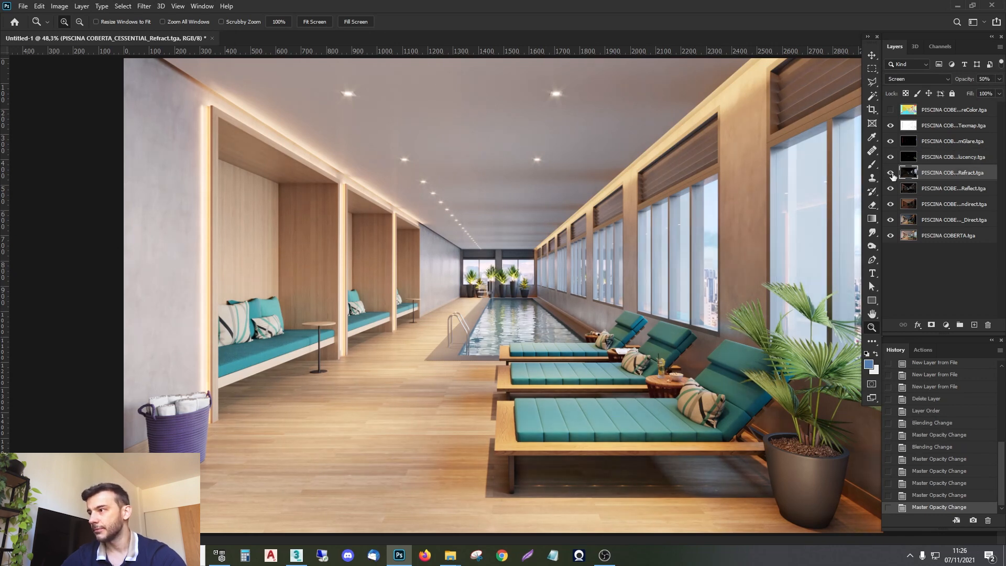
Step: Set the Reflect layer's opacity to 40% after trying 50%, comparing the image with the layer hidden and shown
{"action": "left_click", "coordinate": [944, 194]}
{"action": "left_click", "coordinate": [889, 188]}
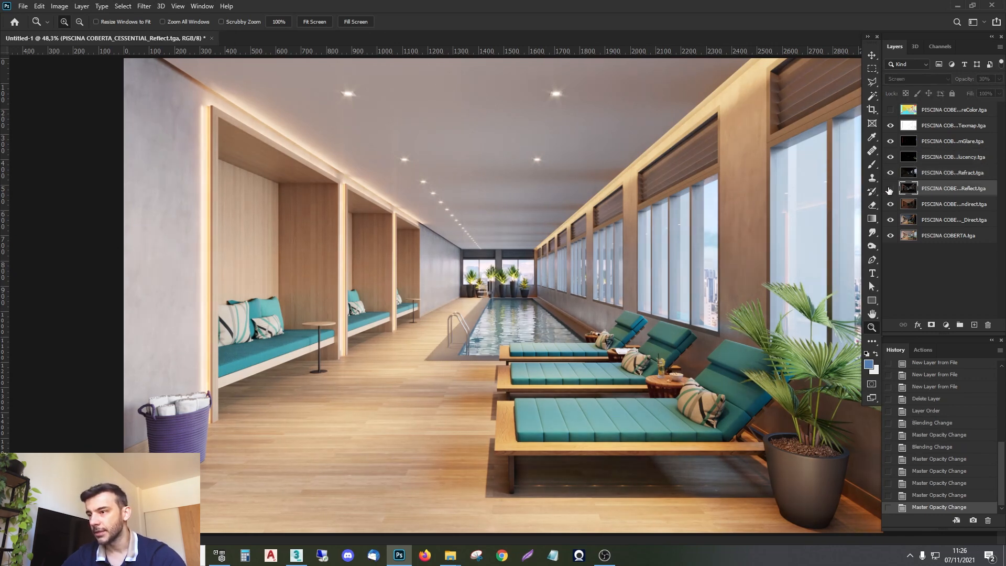
{"action": "left_click", "coordinate": [888, 189]}
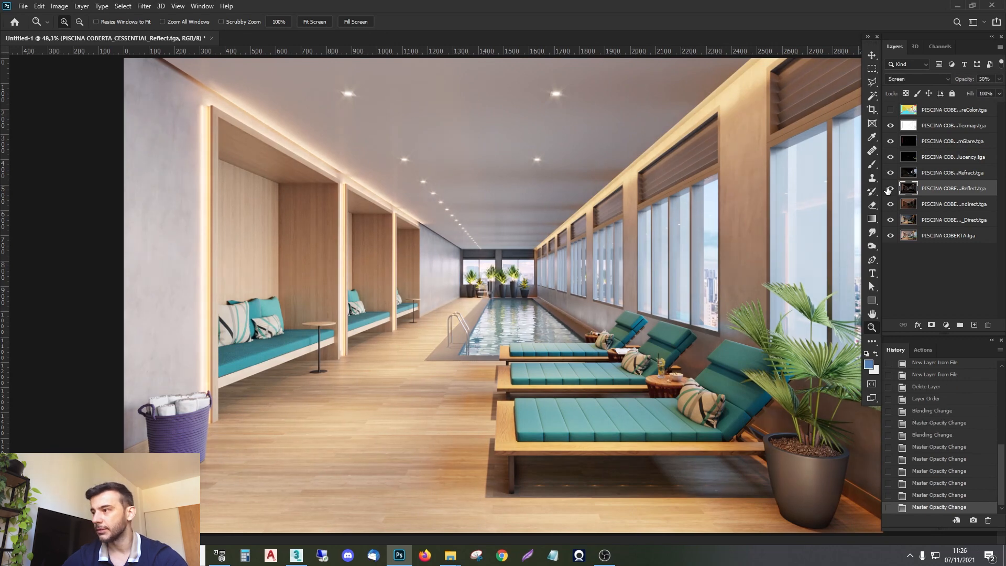
{"action": "key", "text": "5"}
{"action": "key", "text": "4"}
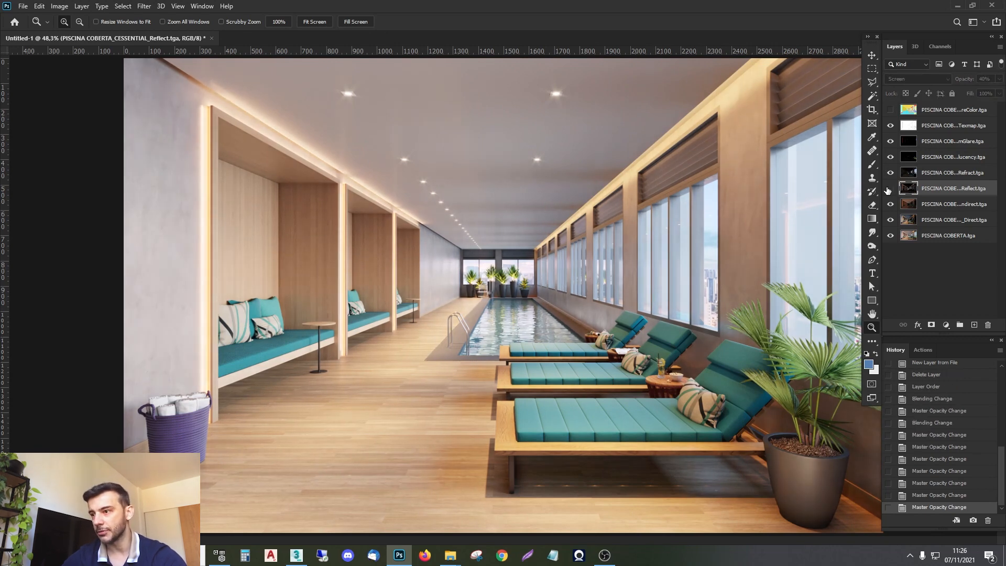
{"action": "left_click", "coordinate": [889, 189]}
{"action": "left_click", "coordinate": [889, 189]}
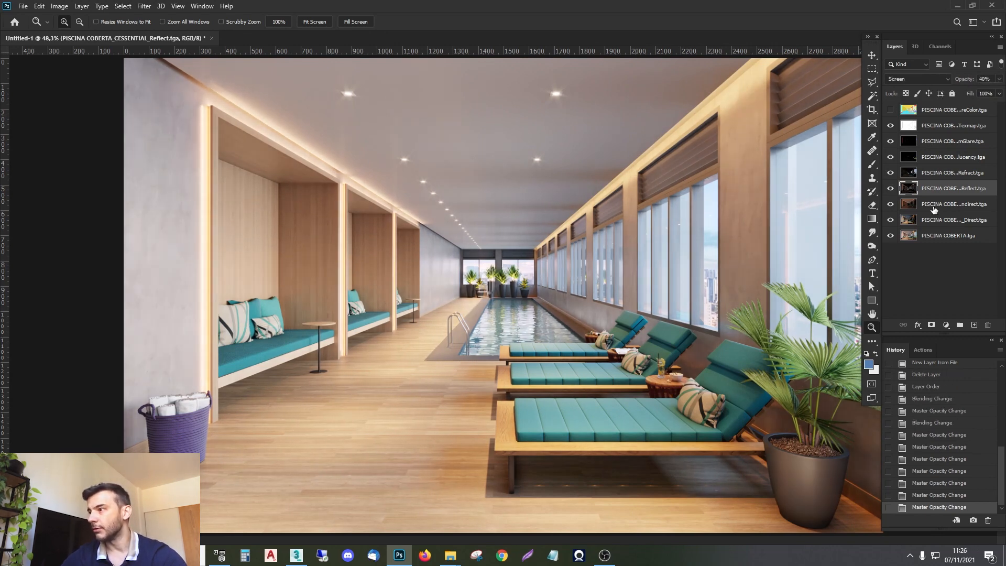
Step: Compare the image with the Indirect layer hidden and shown, and set the Direct layer's opacity to 20%
{"action": "left_click", "coordinate": [934, 207]}
{"action": "left_click", "coordinate": [890, 205]}
{"action": "left_click", "coordinate": [890, 205]}
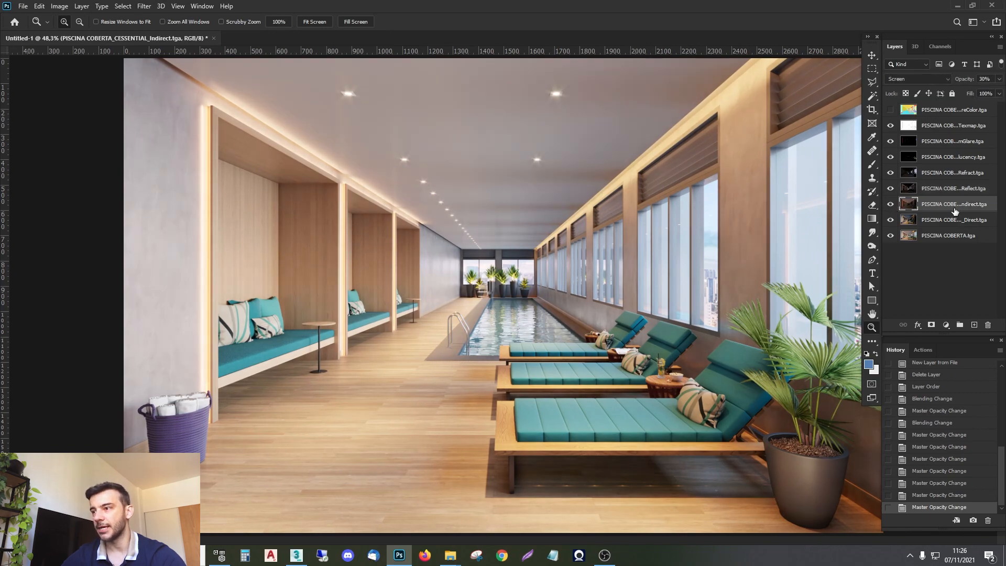
{"action": "left_click", "coordinate": [954, 220]}
{"action": "left_click", "coordinate": [890, 220]}
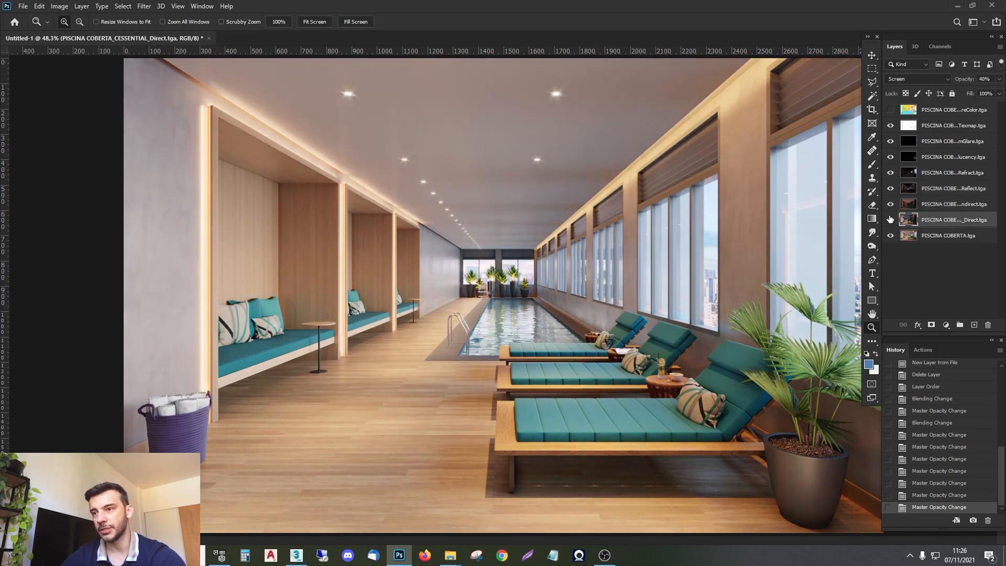
{"action": "left_click", "coordinate": [891, 220]}
{"action": "left_click", "coordinate": [945, 205]}
{"action": "left_click", "coordinate": [945, 221]}
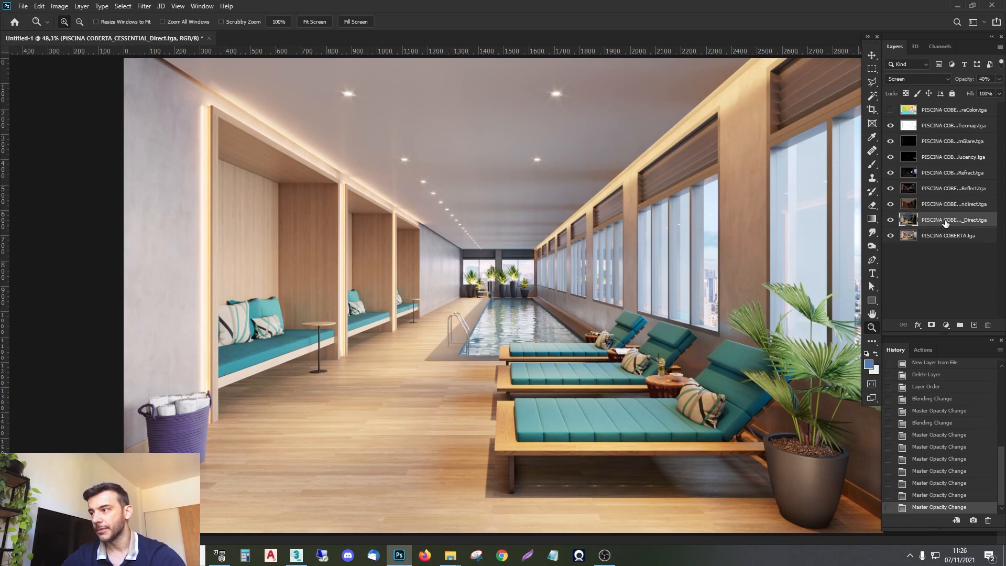
{"action": "key", "text": "2"}
{"action": "left_click", "coordinate": [889, 220]}
{"action": "left_click", "coordinate": [890, 220]}
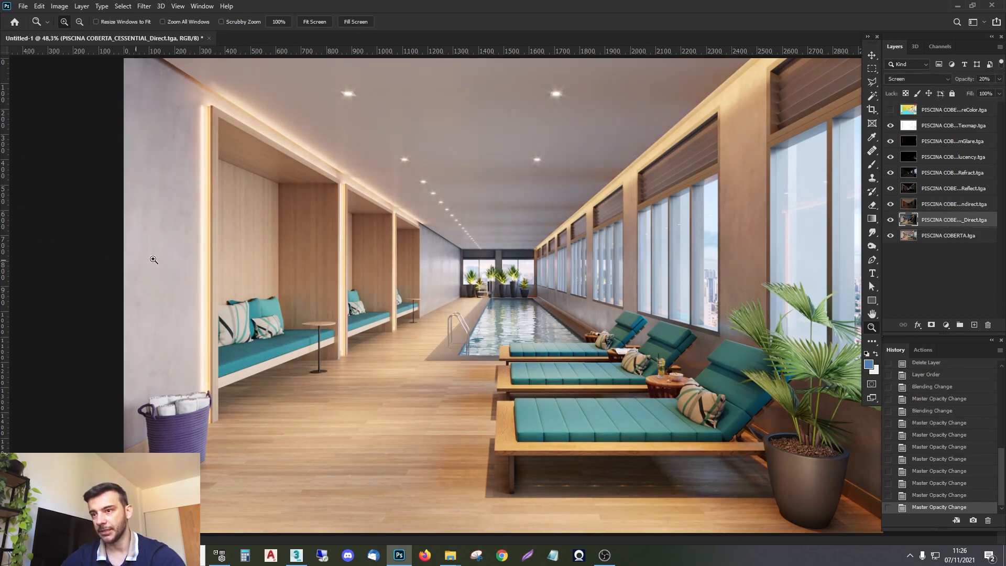
Step: Stamp all visible layers into a new merged layer directly above the CTexmap layer
{"action": "left_click", "coordinate": [952, 127]}
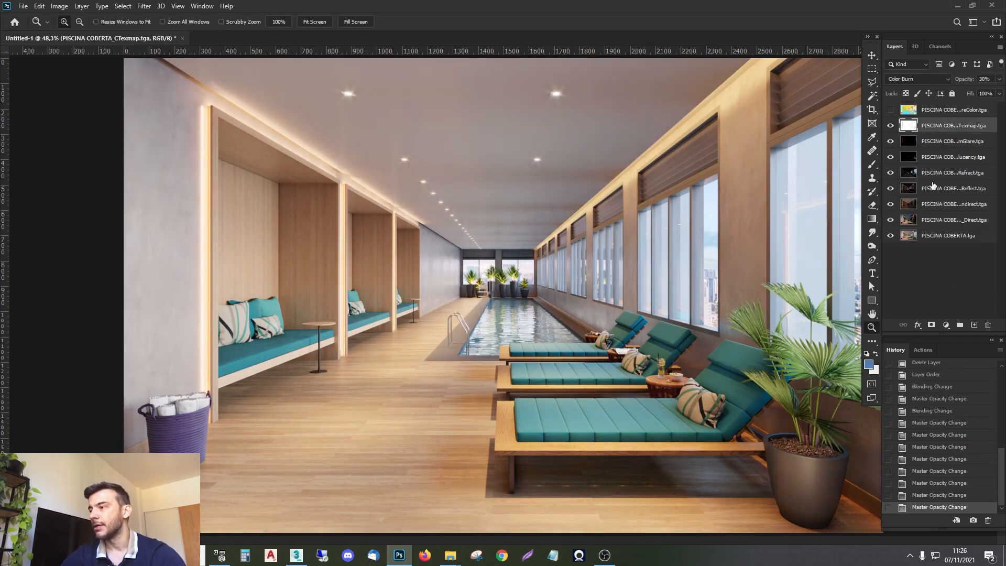
{"action": "left_click", "coordinate": [891, 125]}
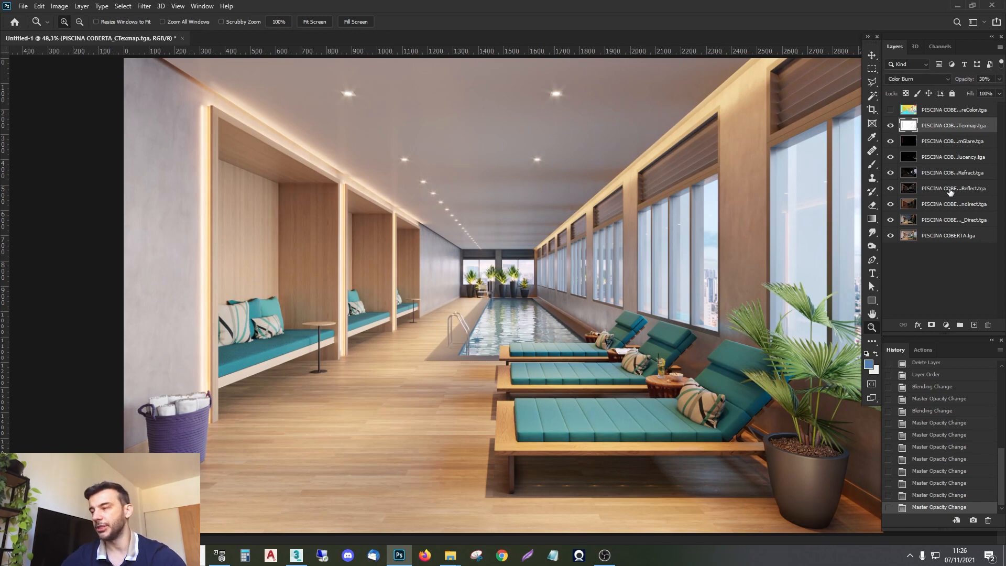
{"action": "key", "text": "ctrl+shift+alt+e"}
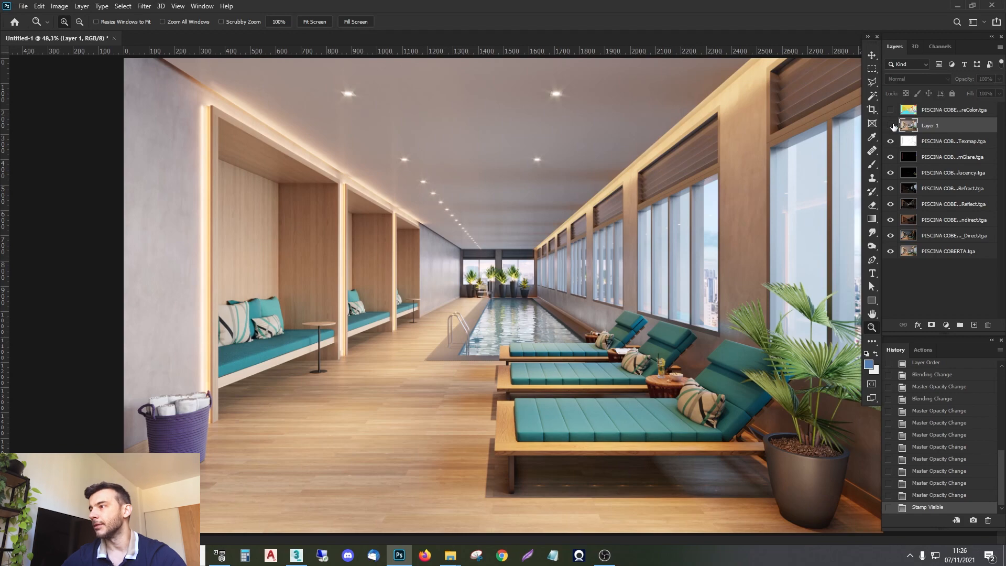
Step: Convert the merged layer, Layer 1, to a smart object
{"action": "right_click", "coordinate": [939, 125]}
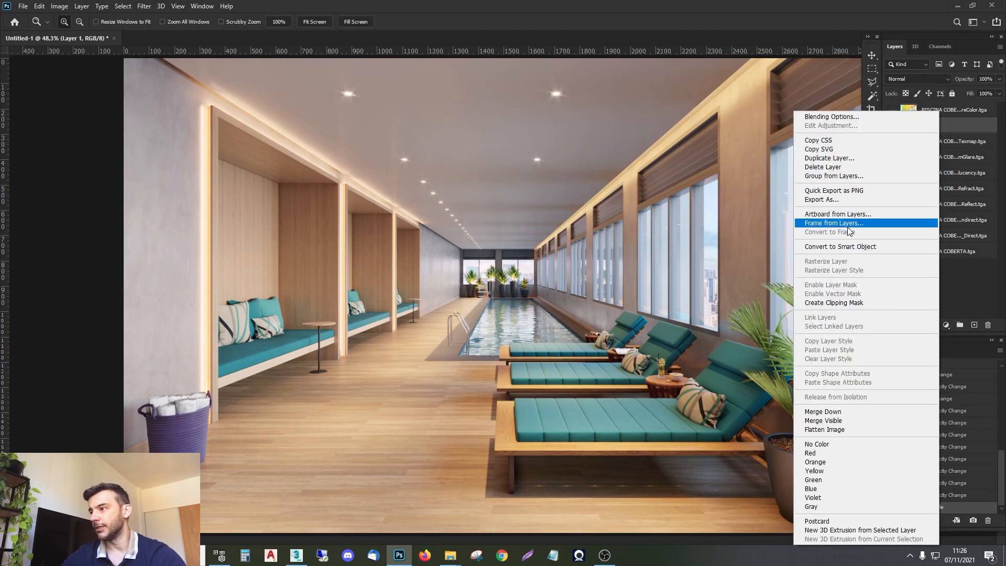
{"action": "left_click", "coordinate": [849, 246]}
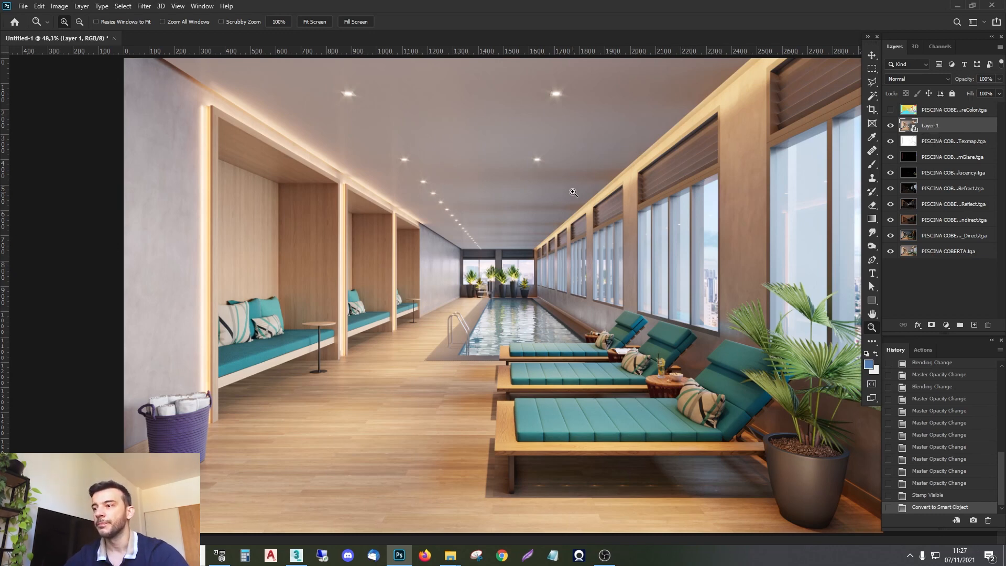
{"action": "right_click", "coordinate": [948, 126]}
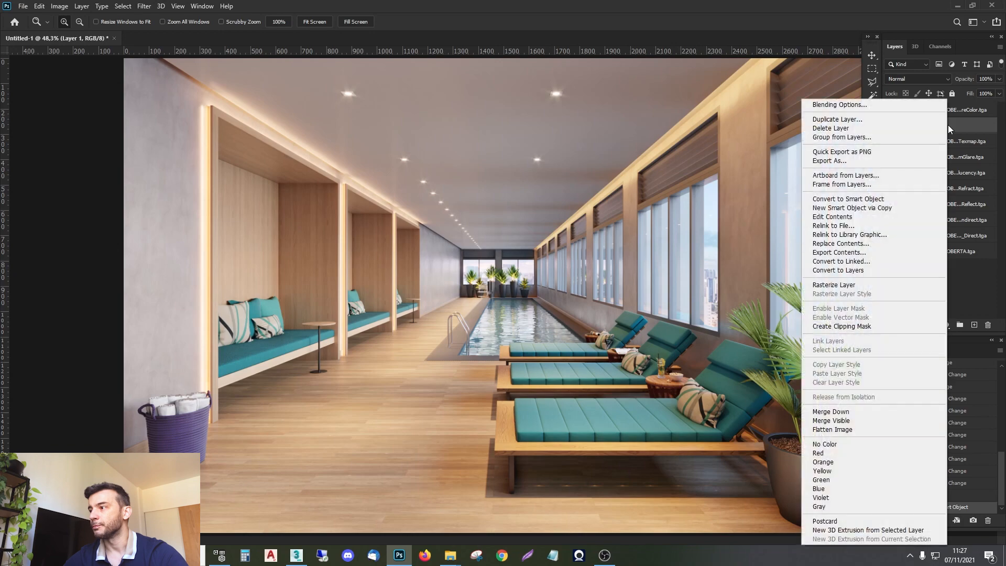
{"action": "key", "text": "Escape"}
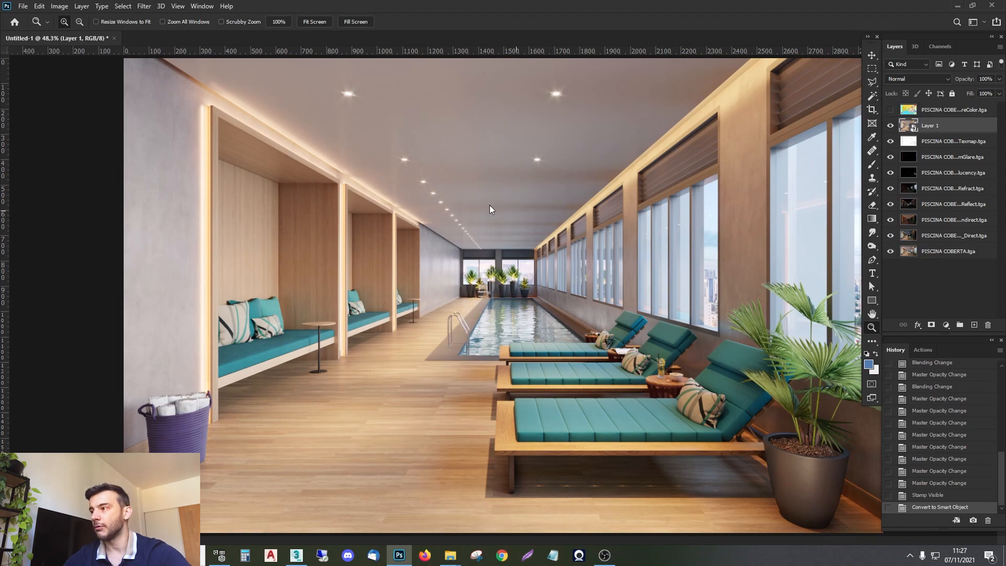
Step: Open the Camera Raw filter for the smart object layer and move its window so the adjustments are in reach
{"action": "key", "text": "ctrl+shift+a"}
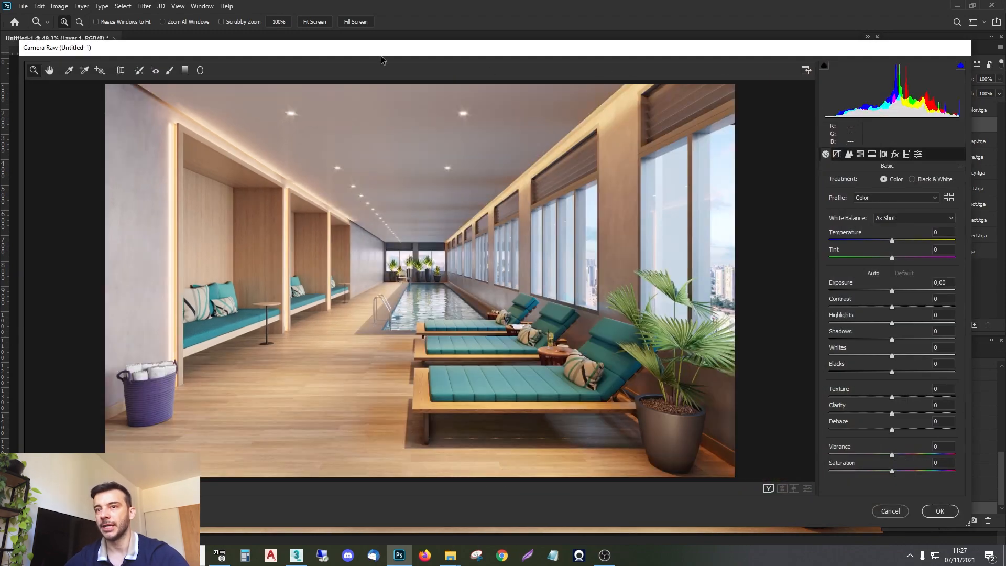
{"action": "key", "text": "Escape"}
{"action": "left_click", "coordinate": [145, 6]}
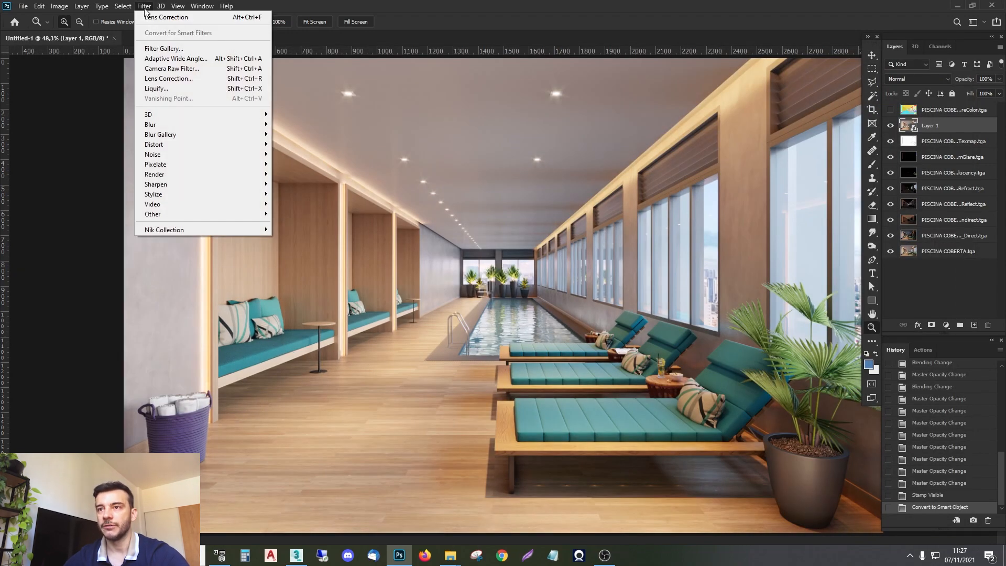
{"action": "left_click", "coordinate": [196, 69]}
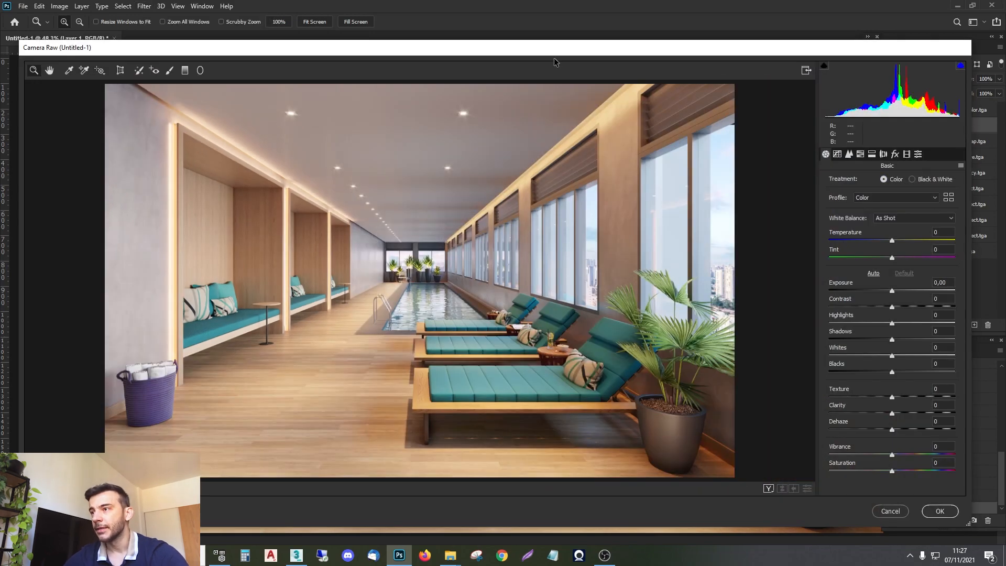
{"action": "left_click_drag", "start_coordinate": [546, 47], "coordinate": [525, 19]}
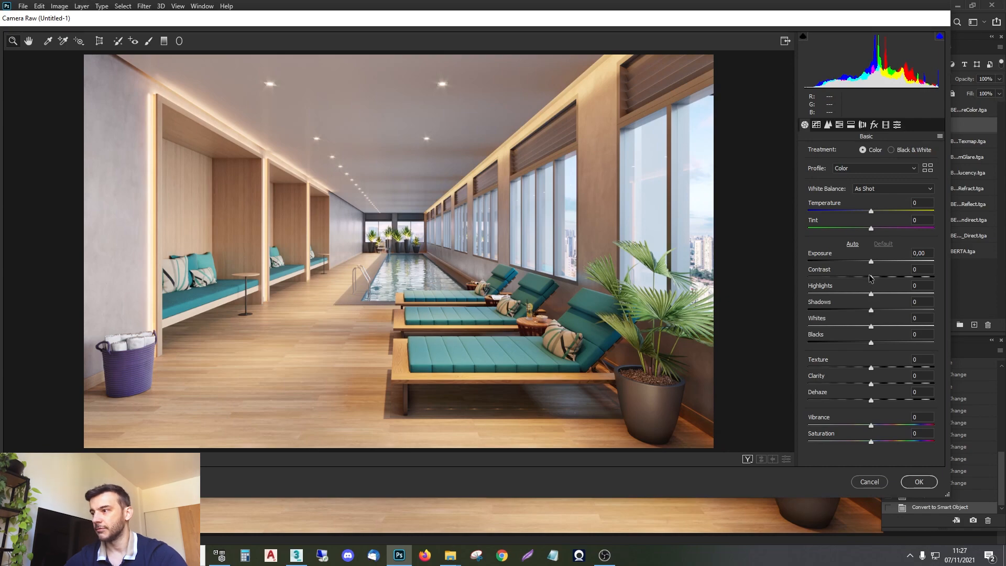
Step: Adjust the tones to Exposure -0,45, Contrast +24, Shadows -1 and Blacks +18, trying Shadows at -100 as well
{"action": "mouse_move", "coordinate": [870, 276]}
{"action": "left_mouse_down"}
{"action": "mouse_move", "coordinate": [884, 277]}
{"action": "mouse_move", "coordinate": [866, 262]}
{"action": "left_mouse_up"}
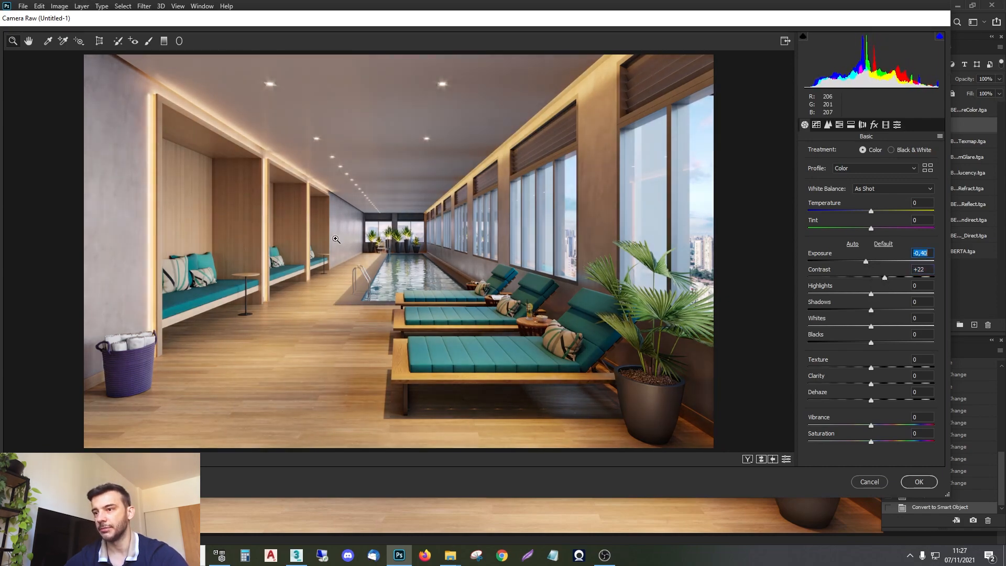
{"action": "left_click_drag", "start_coordinate": [885, 278], "coordinate": [865, 264]}
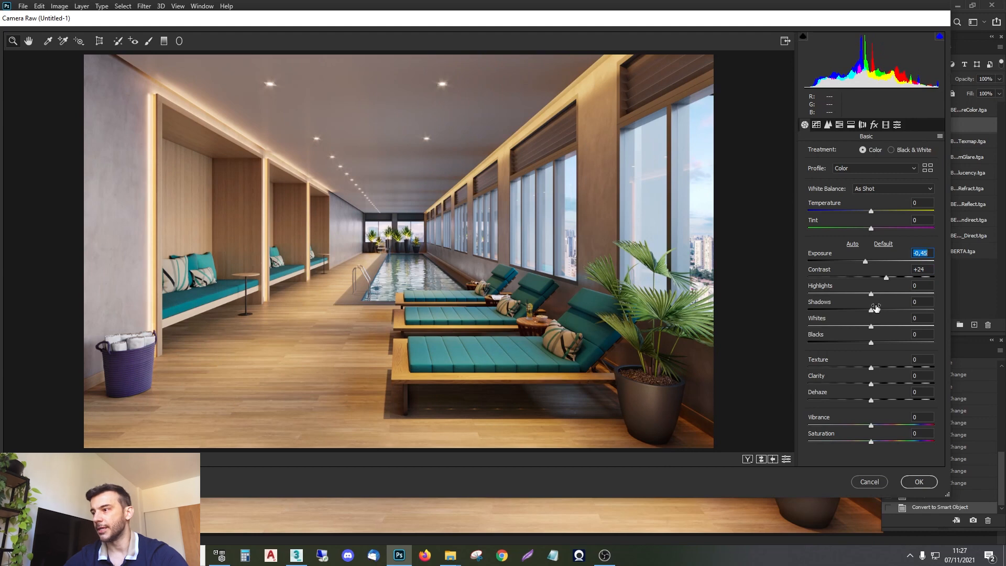
{"action": "left_click_drag", "start_coordinate": [871, 310], "coordinate": [778, 310]}
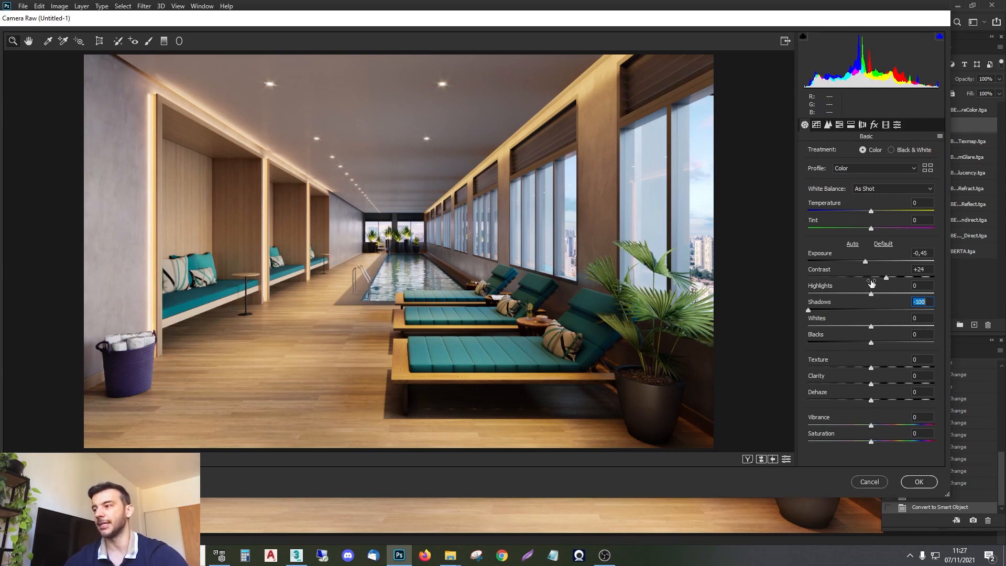
{"action": "left_click_drag", "start_coordinate": [808, 308], "coordinate": [859, 312]}
{"action": "left_click_drag", "start_coordinate": [880, 311], "coordinate": [882, 343]}
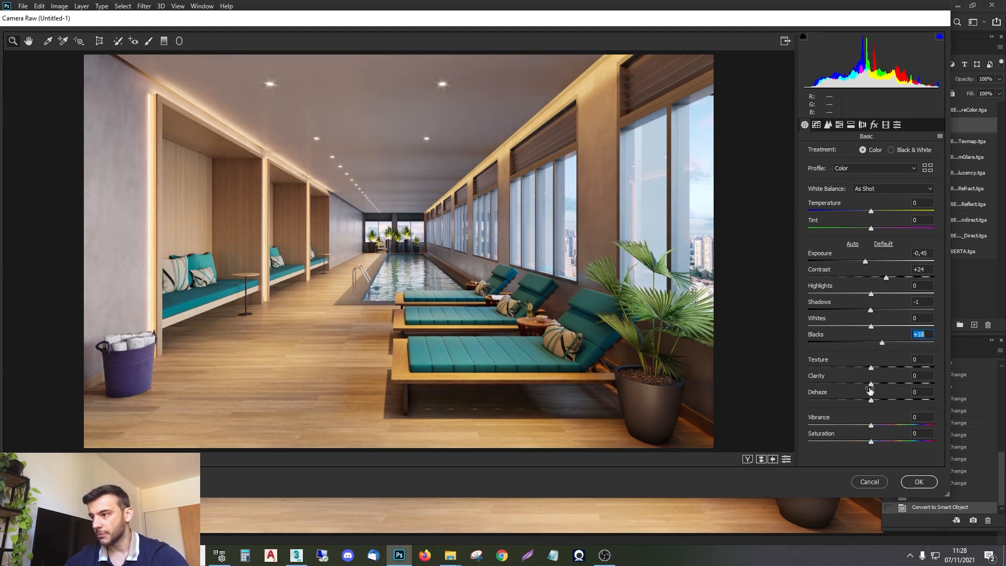
Step: Set Texture to +13 and Clarity to +11 to bring out the surface detail
{"action": "left_click_drag", "start_coordinate": [870, 386], "coordinate": [880, 369]}
{"action": "scroll", "coordinate": [398, 230], "scroll_direction": "up", "scroll_amount": 4}
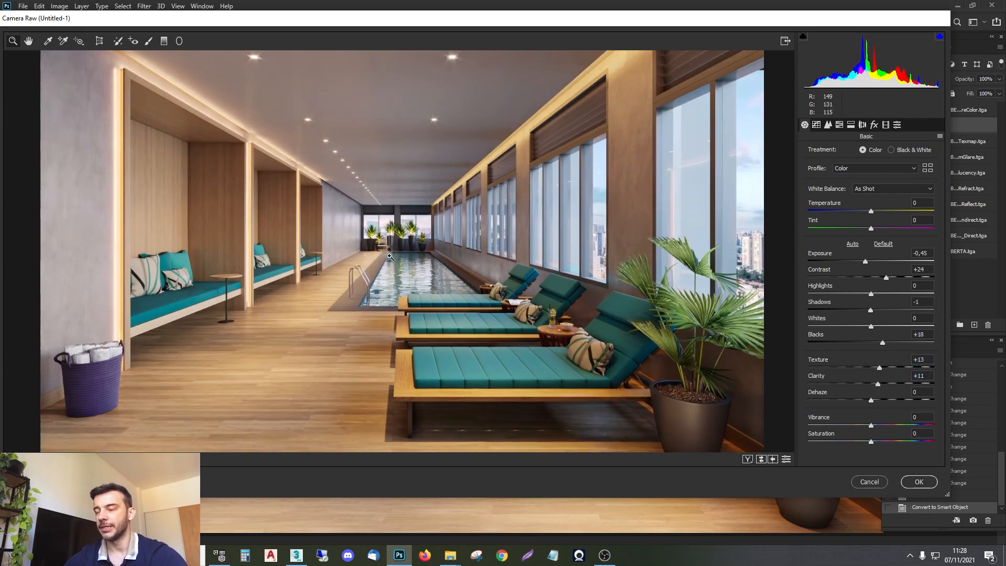
{"action": "left_click_drag", "start_coordinate": [243, 194], "coordinate": [348, 347]}
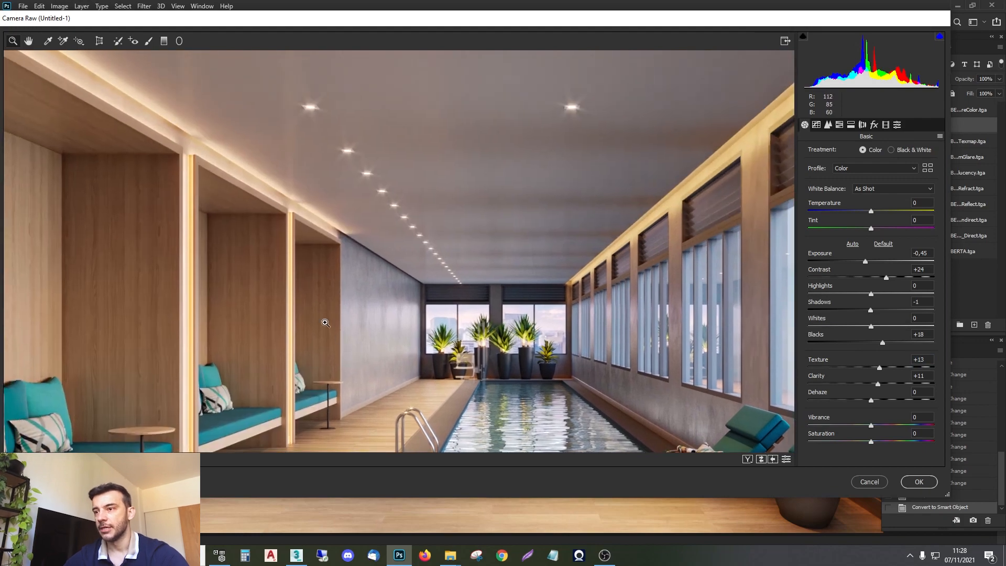
Step: Try Texture at +100, inspect the ceiling up close, and set it back to +13
{"action": "left_click_drag", "start_coordinate": [878, 369], "coordinate": [954, 359]}
{"action": "scroll", "coordinate": [673, 207], "scroll_direction": "up", "scroll_amount": 5}
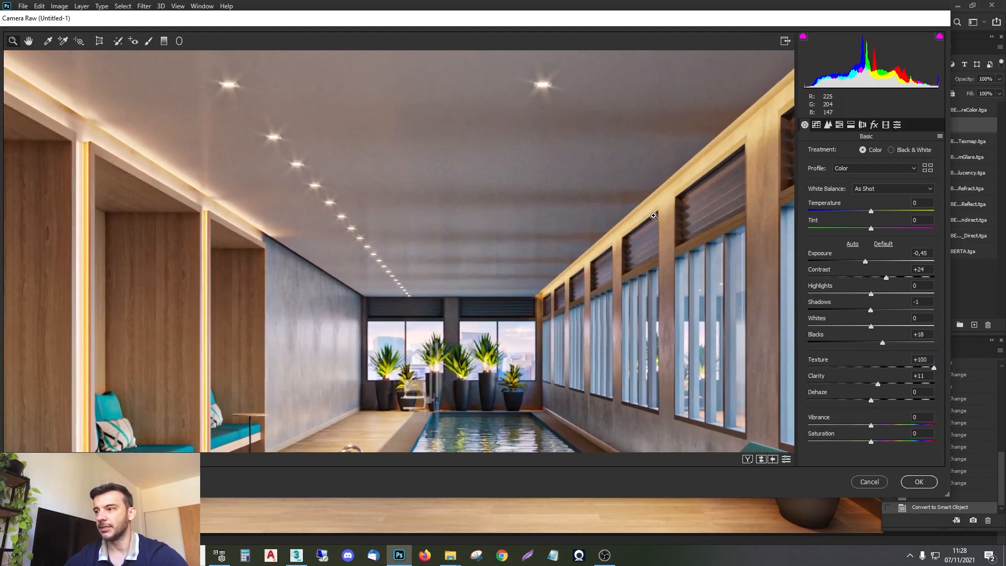
{"action": "left_click_drag", "start_coordinate": [636, 191], "coordinate": [638, 310]}
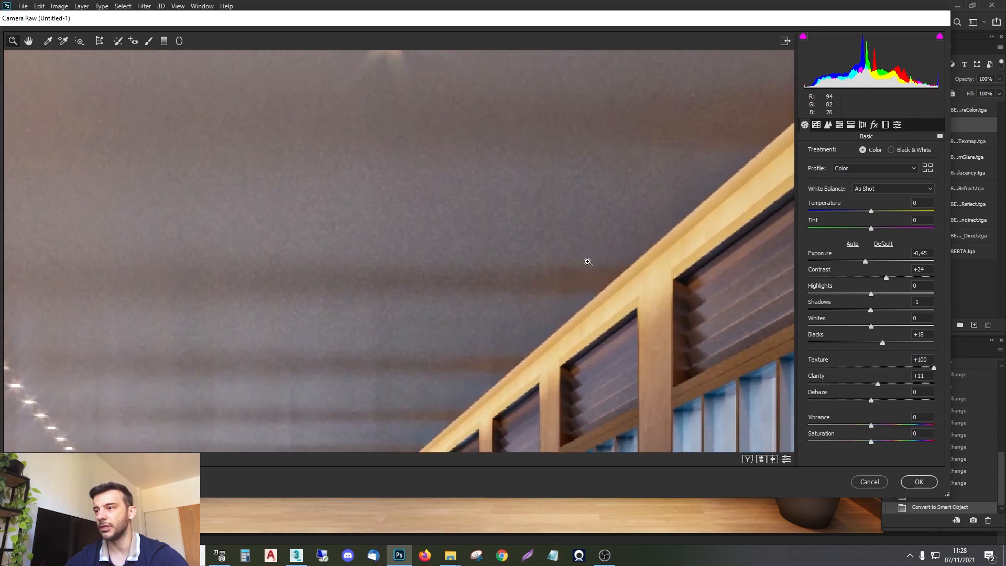
{"action": "scroll", "coordinate": [617, 210], "scroll_direction": "up", "scroll_amount": 1}
{"action": "left_click_drag", "start_coordinate": [599, 207], "coordinate": [622, 271]}
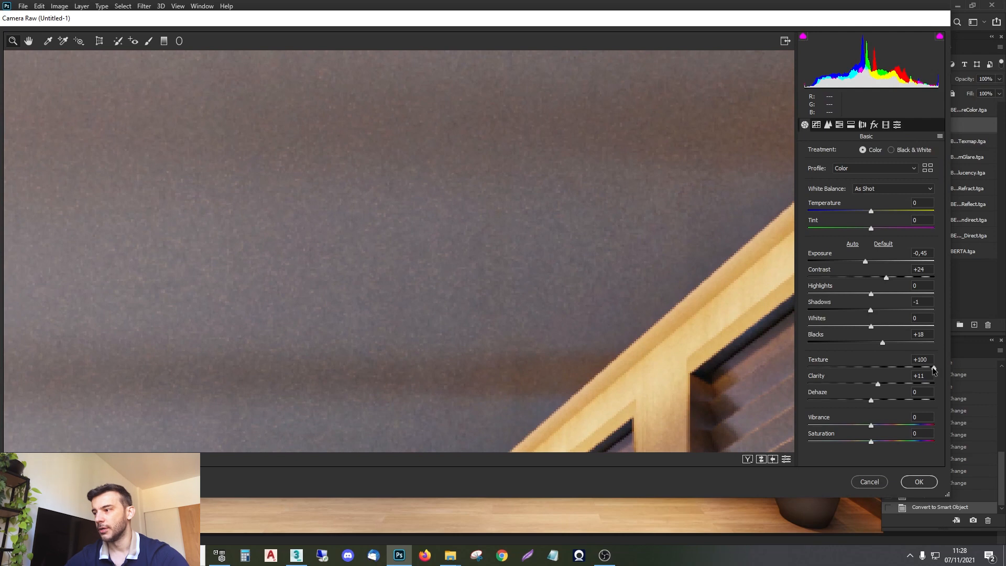
{"action": "left_click_drag", "start_coordinate": [933, 369], "coordinate": [879, 369]}
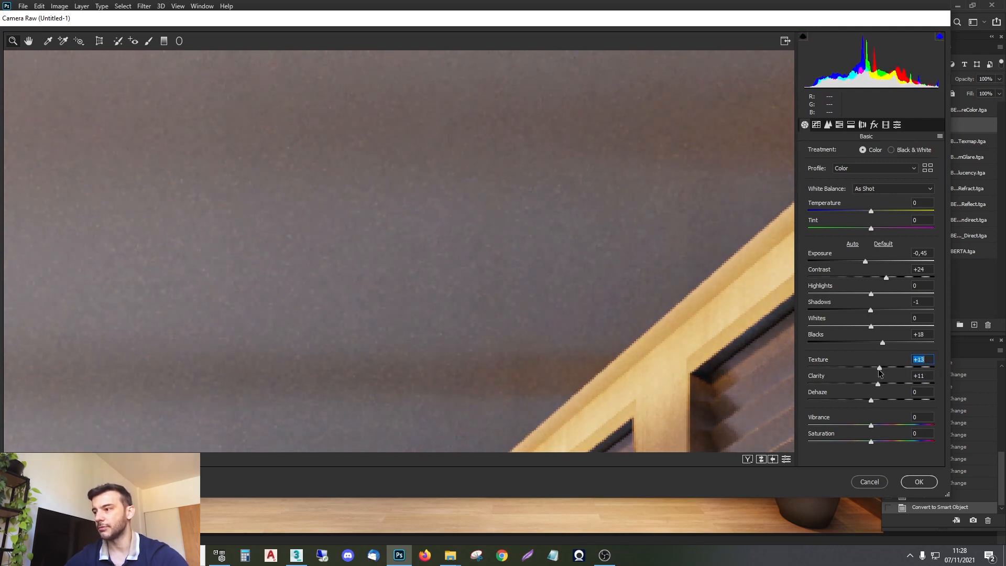
Step: Fine-tune Texture to +15 while viewing the pool and loungers, and set Dehaze to +3
{"action": "left_click", "coordinate": [384, 221], "text": "alt"}
{"action": "left_click", "coordinate": [384, 221], "text": "alt"}
{"action": "left_click", "coordinate": [384, 221], "text": "alt"}
{"action": "left_click_drag", "start_coordinate": [349, 285], "coordinate": [408, 91]}
{"action": "left_click_drag", "start_coordinate": [450, 239], "coordinate": [519, 217]}
{"action": "left_click_drag", "start_coordinate": [438, 214], "coordinate": [281, 213]}
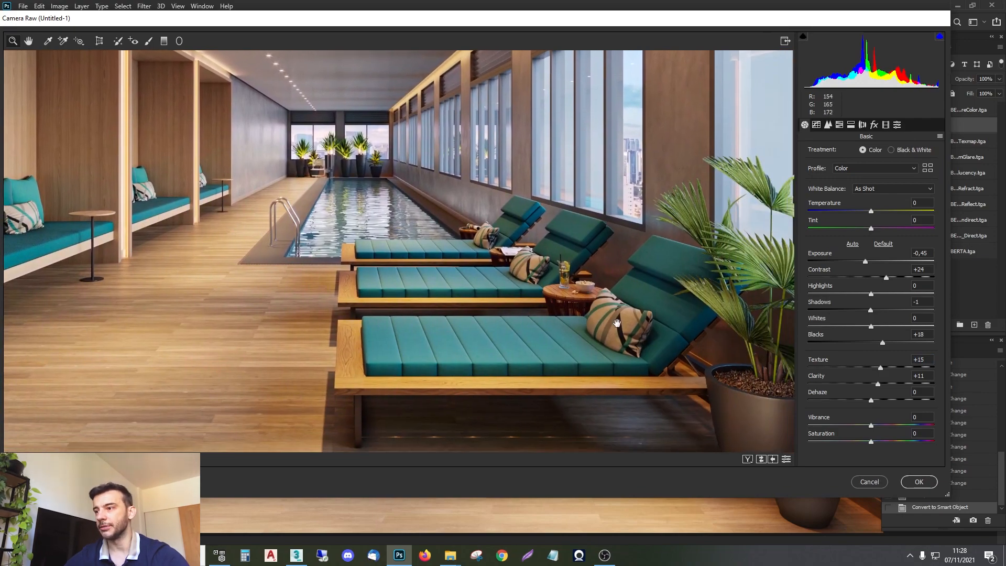
{"action": "left_click", "coordinate": [715, 358], "text": "alt"}
{"action": "left_click_drag", "start_coordinate": [871, 404], "coordinate": [874, 376]}
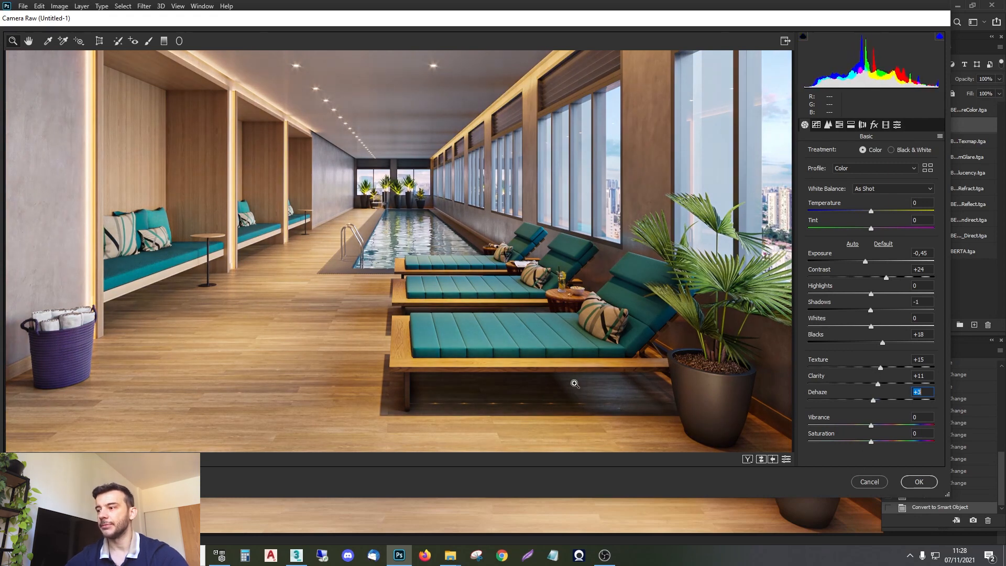
Step: Reduce the overall Saturation to -10 and check the room and loungers
{"action": "left_click_drag", "start_coordinate": [412, 211], "coordinate": [406, 266]}
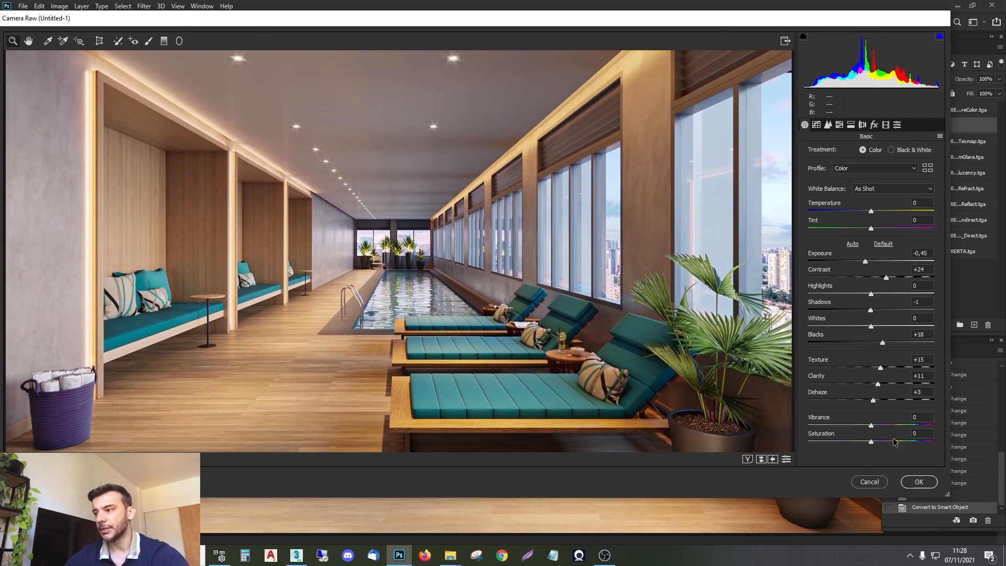
{"action": "left_click_drag", "start_coordinate": [871, 444], "coordinate": [867, 445]}
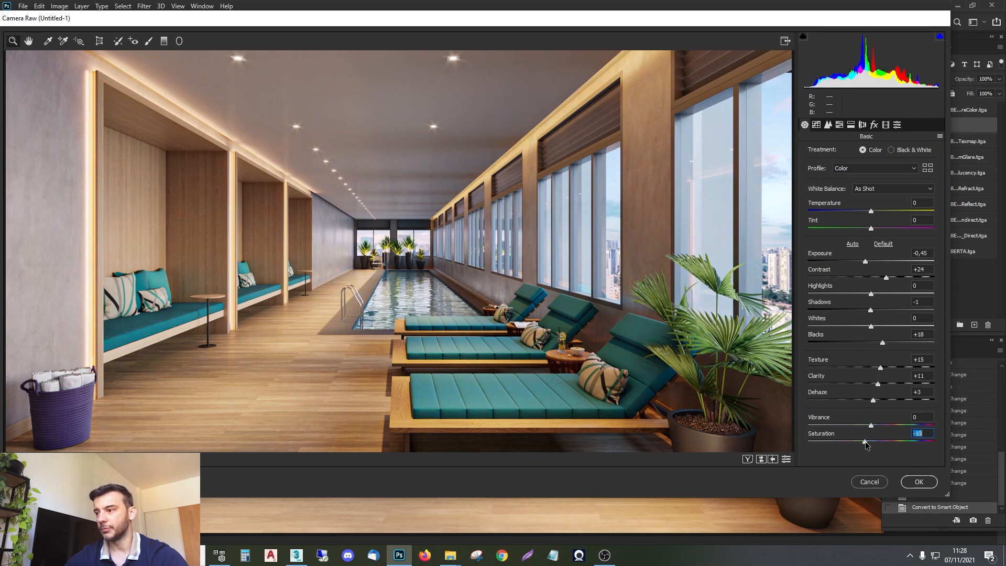
{"action": "left_click_drag", "start_coordinate": [553, 311], "coordinate": [354, 199]}
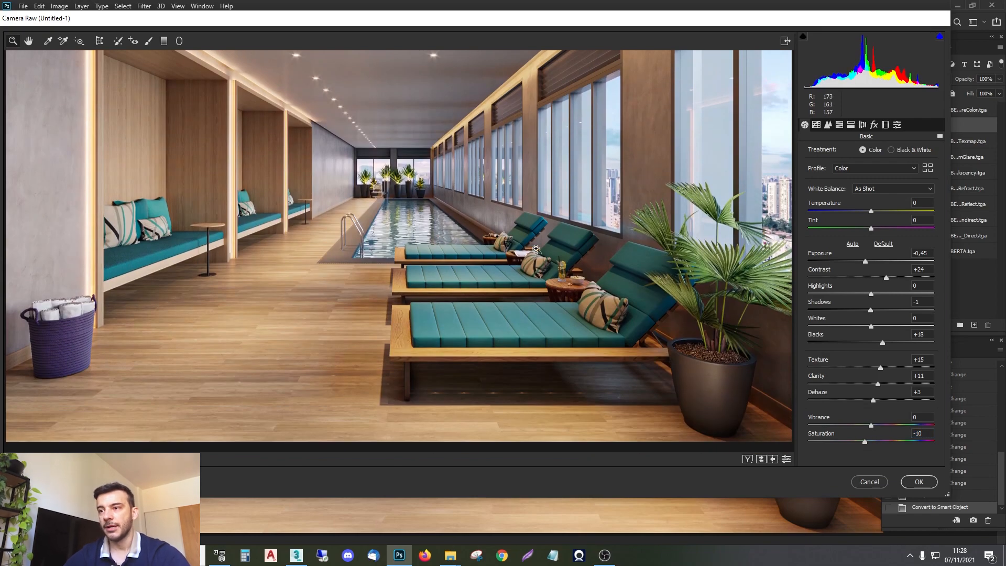
Step: Shift the hue of the Greens to -17 in the HSL adjustments, trying -24 first, and check the plants
{"action": "left_click", "coordinate": [839, 125]}
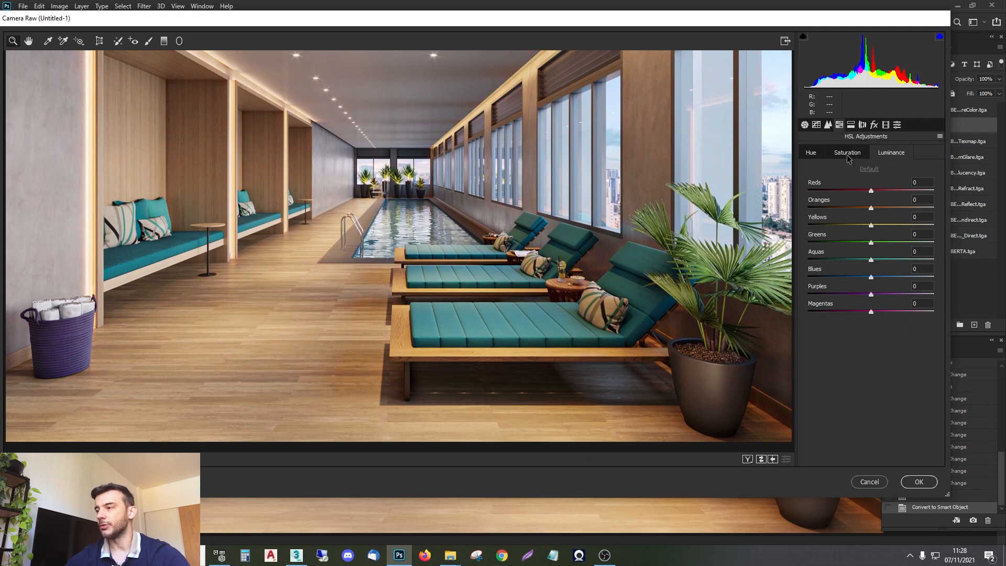
{"action": "left_click", "coordinate": [806, 153]}
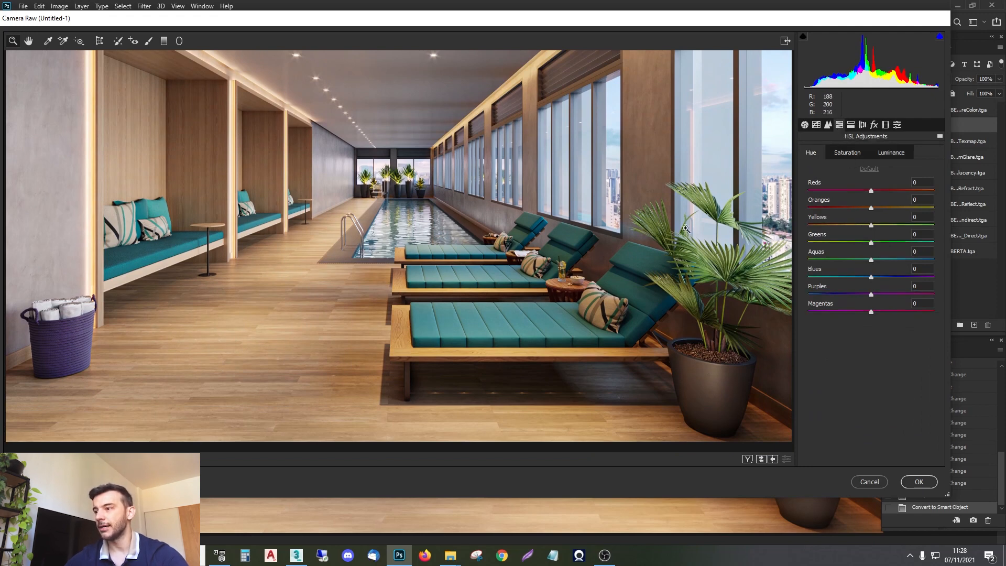
{"action": "left_click", "coordinate": [862, 243]}
{"action": "left_click_drag", "start_coordinate": [862, 242], "coordinate": [855, 243]}
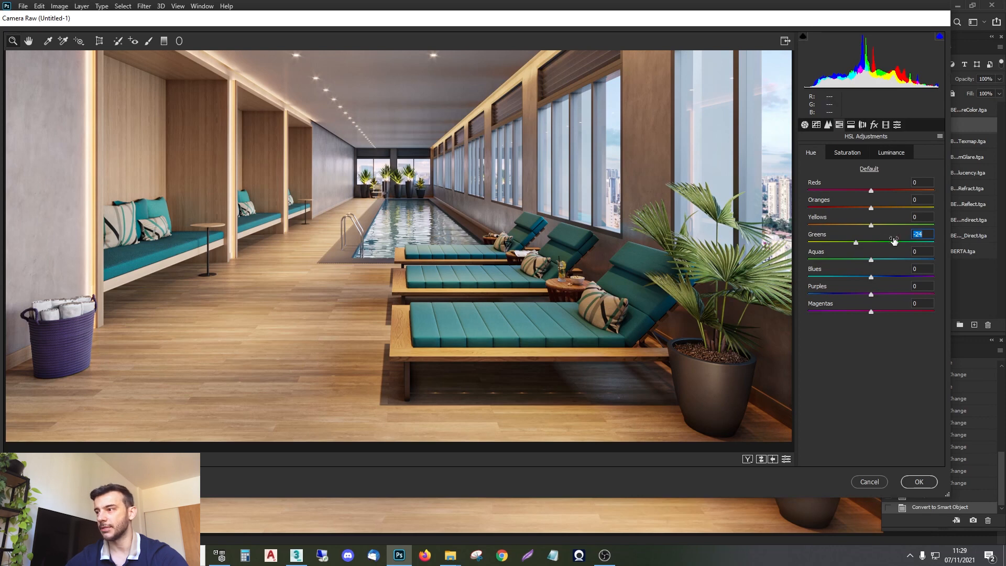
{"action": "left_click_drag", "start_coordinate": [860, 242], "coordinate": [862, 247]}
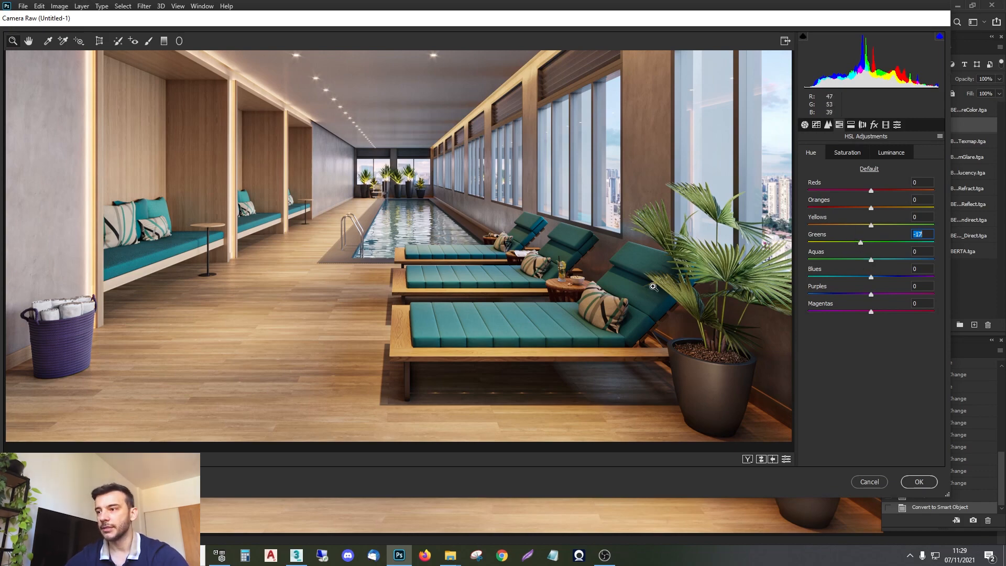
{"action": "scroll", "coordinate": [680, 272], "scroll_direction": "up", "scroll_amount": 2}
{"action": "scroll", "coordinate": [669, 261], "scroll_direction": "down", "scroll_amount": 3}
{"action": "left_click_drag", "start_coordinate": [367, 271], "coordinate": [460, 293]}
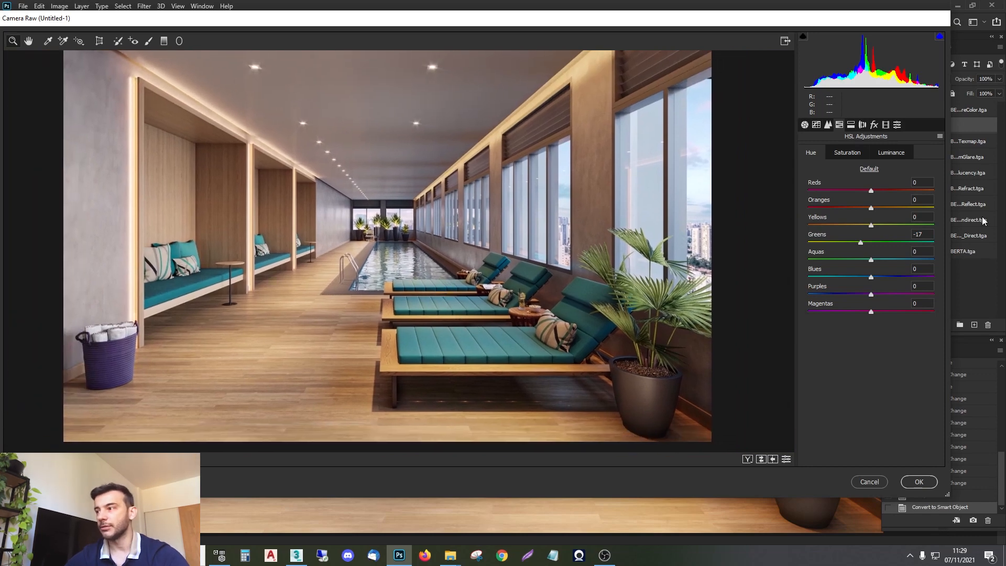
Step: Set the HSL luminance of the Greens to +13 and the Yellows to +16
{"action": "left_click", "coordinate": [891, 152]}
{"action": "left_click_drag", "start_coordinate": [872, 243], "coordinate": [882, 248]}
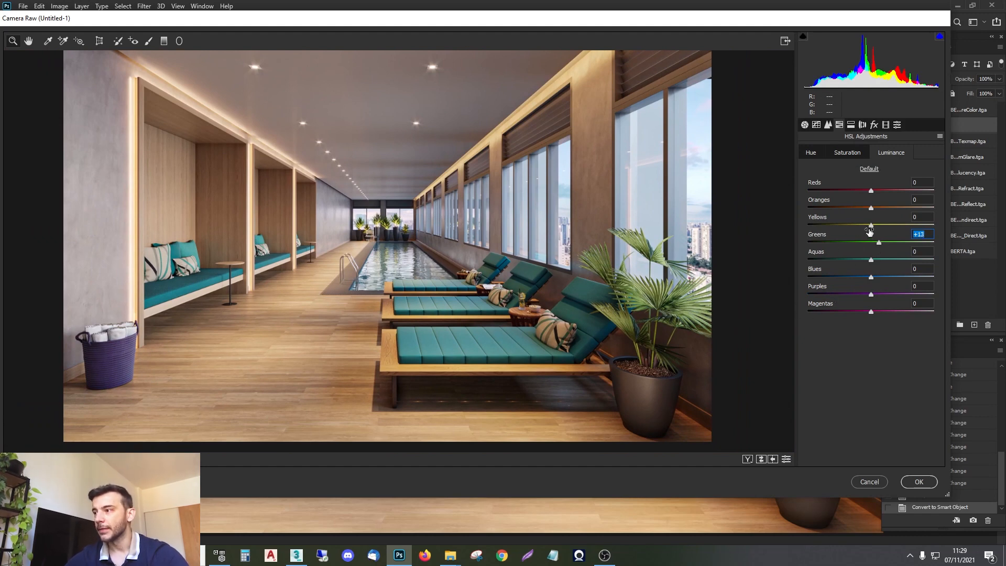
{"action": "left_click_drag", "start_coordinate": [870, 227], "coordinate": [880, 226]}
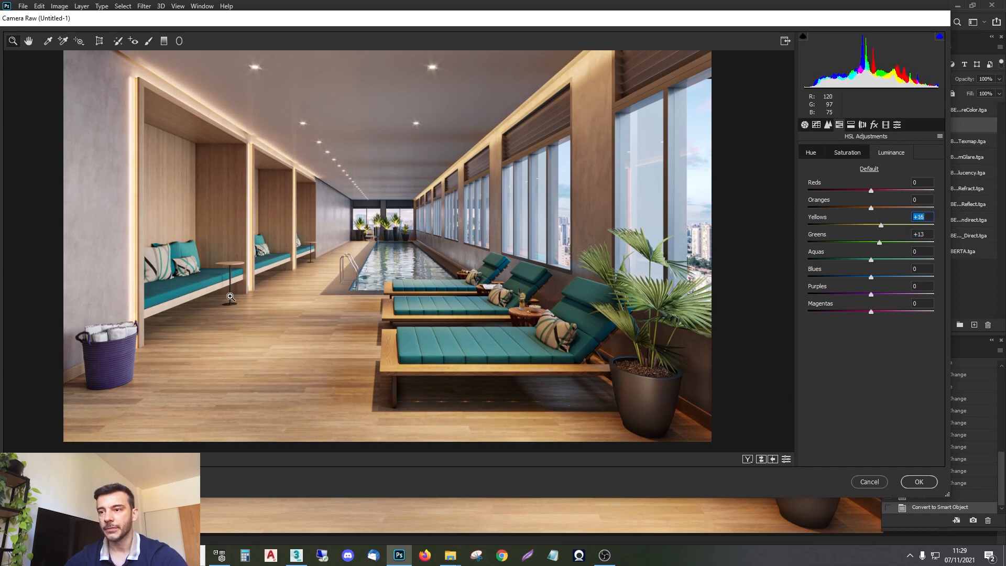
Step: Compare the image repeatedly before and after the Camera Raw adjustments, and return to the Basic settings
{"action": "left_click", "coordinate": [761, 460]}
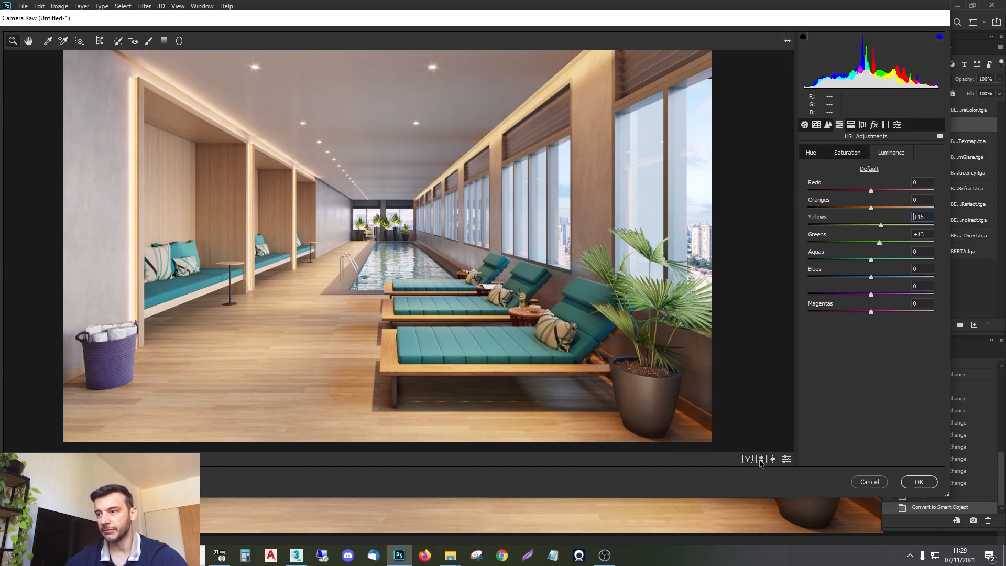
{"action": "left_click", "coordinate": [760, 459]}
{"action": "left_click", "coordinate": [760, 459]}
{"action": "left_click", "coordinate": [761, 459]}
{"action": "left_click", "coordinate": [761, 459]}
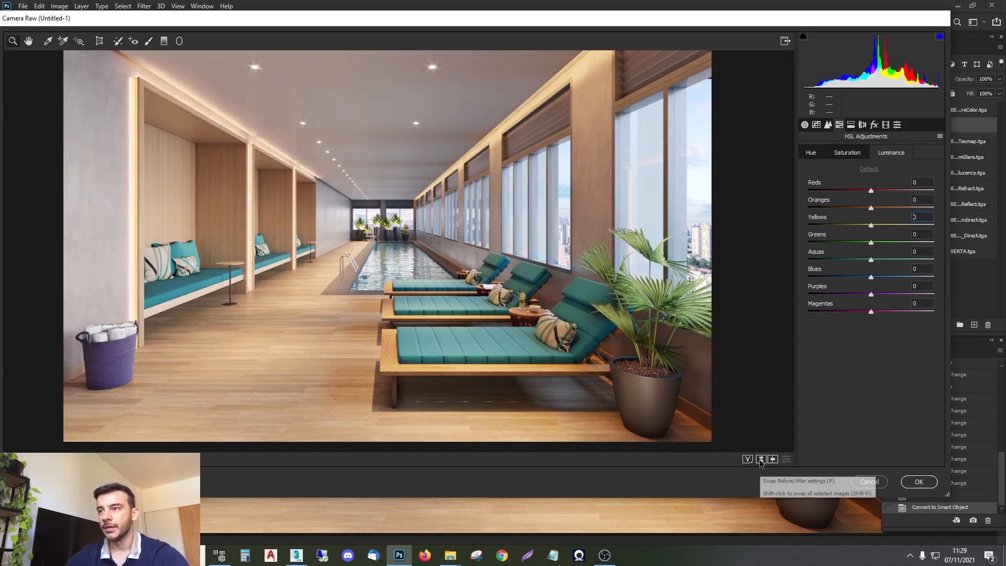
{"action": "left_click", "coordinate": [760, 459]}
{"action": "left_click", "coordinate": [760, 459]}
{"action": "left_click", "coordinate": [760, 459]}
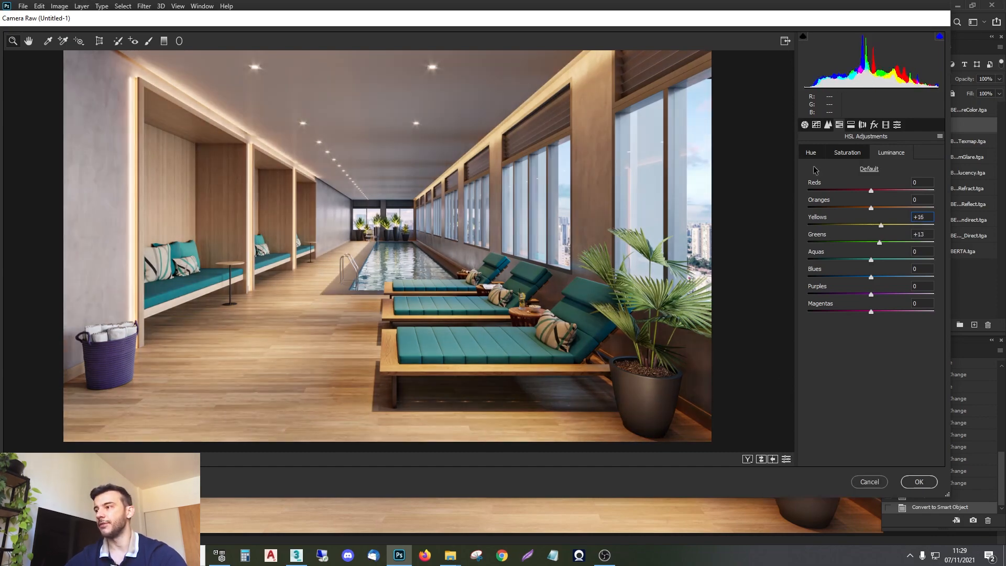
{"action": "left_click", "coordinate": [805, 124]}
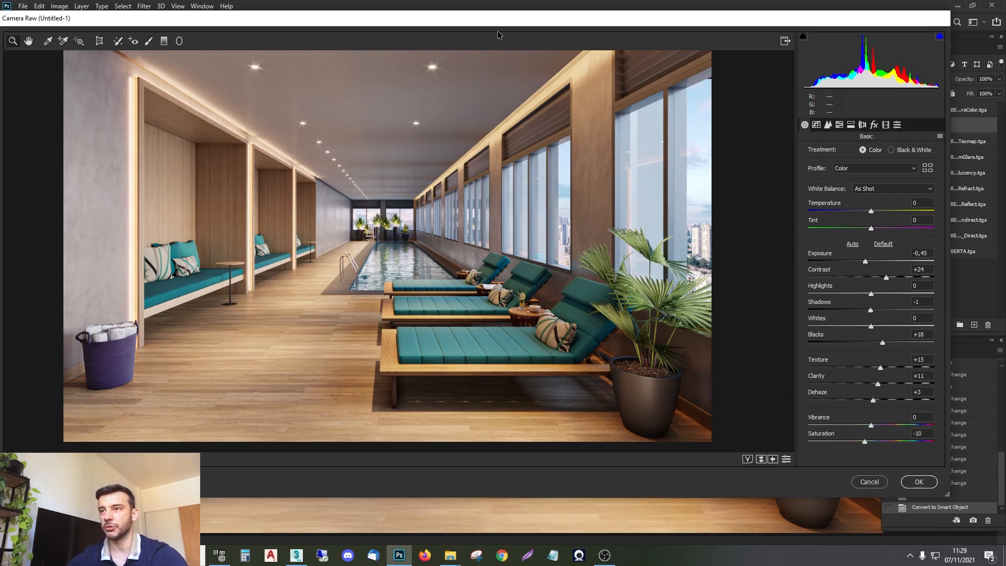
{"action": "left_click_drag", "start_coordinate": [492, 24], "coordinate": [508, 32]}
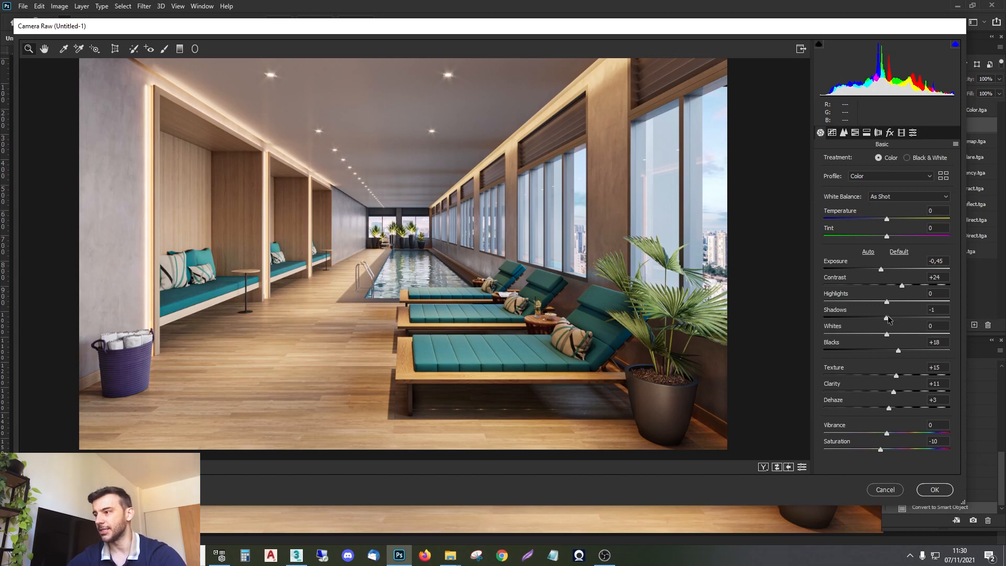
Step: Set Shadows to -8 and Contrast to +33, keeping Exposure at -0.45
{"action": "left_click_drag", "start_coordinate": [888, 319], "coordinate": [882, 319]}
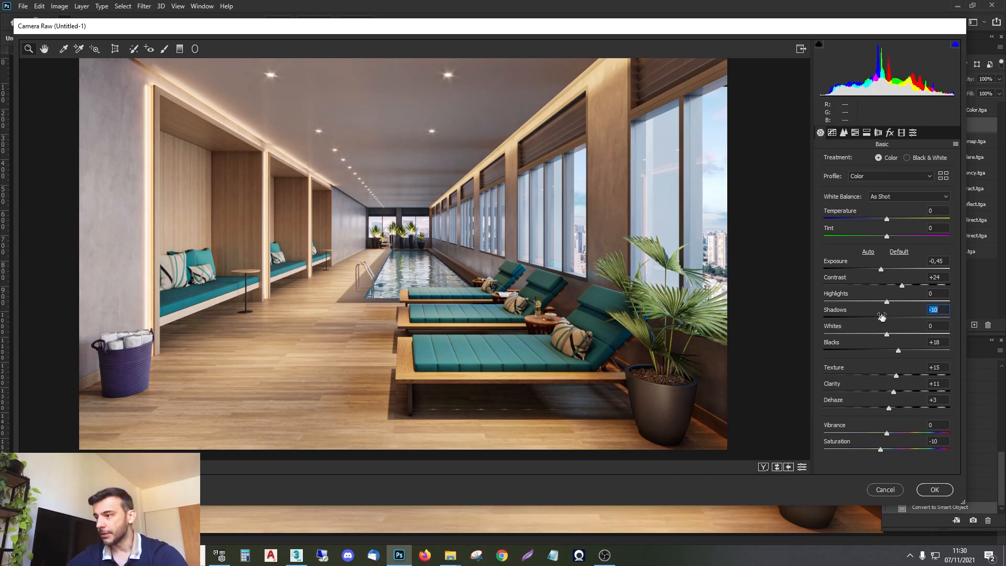
{"action": "left_click_drag", "start_coordinate": [873, 319], "coordinate": [882, 320]}
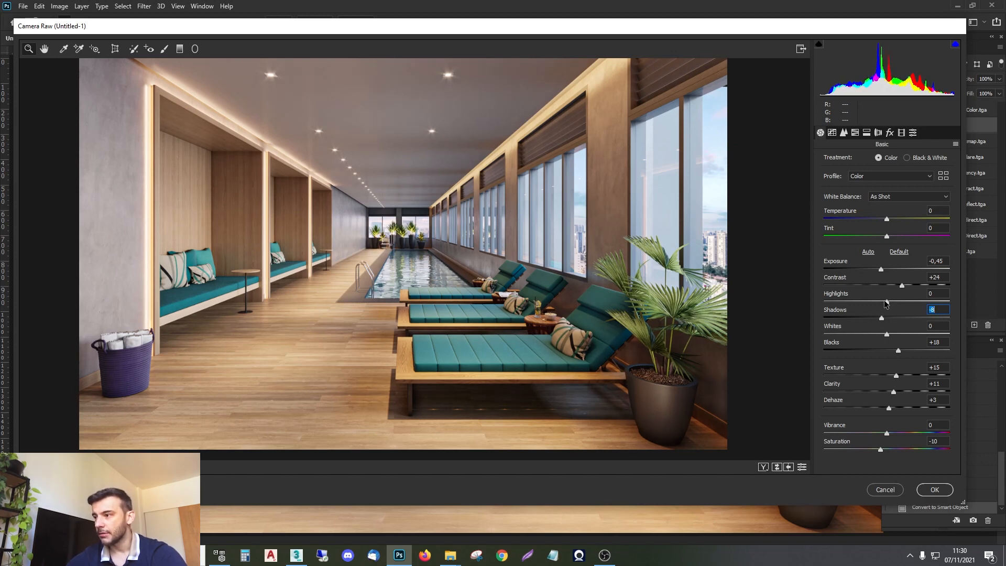
{"action": "mouse_move", "coordinate": [880, 270]}
{"action": "left_mouse_down"}
{"action": "mouse_move", "coordinate": [911, 286]}
{"action": "mouse_move", "coordinate": [882, 270]}
{"action": "left_mouse_up"}
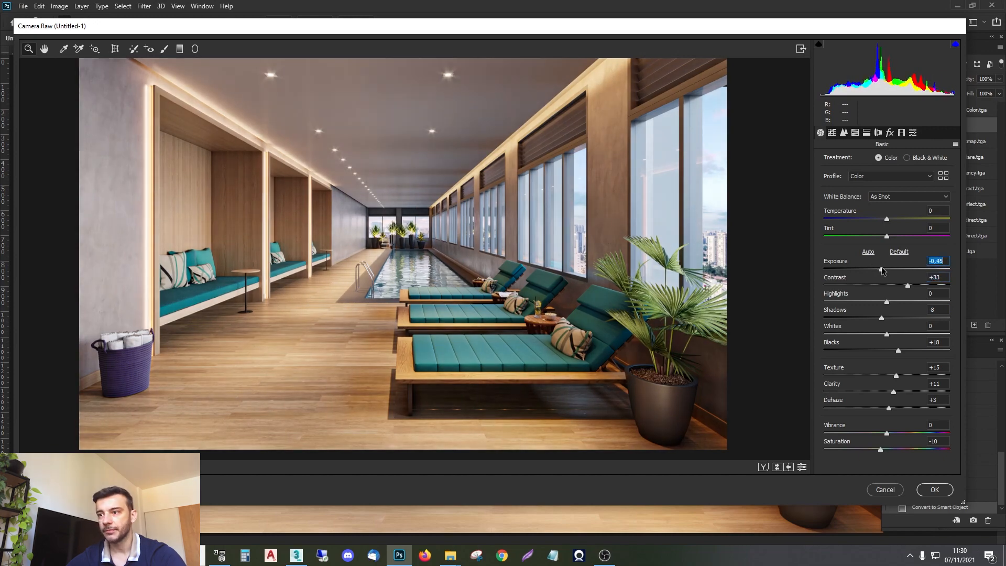
Step: Compare the image before and after the adjustments several times, and apply the Camera Raw filter to Layer 1
{"action": "left_click", "coordinate": [778, 467]}
{"action": "left_click", "coordinate": [778, 467]}
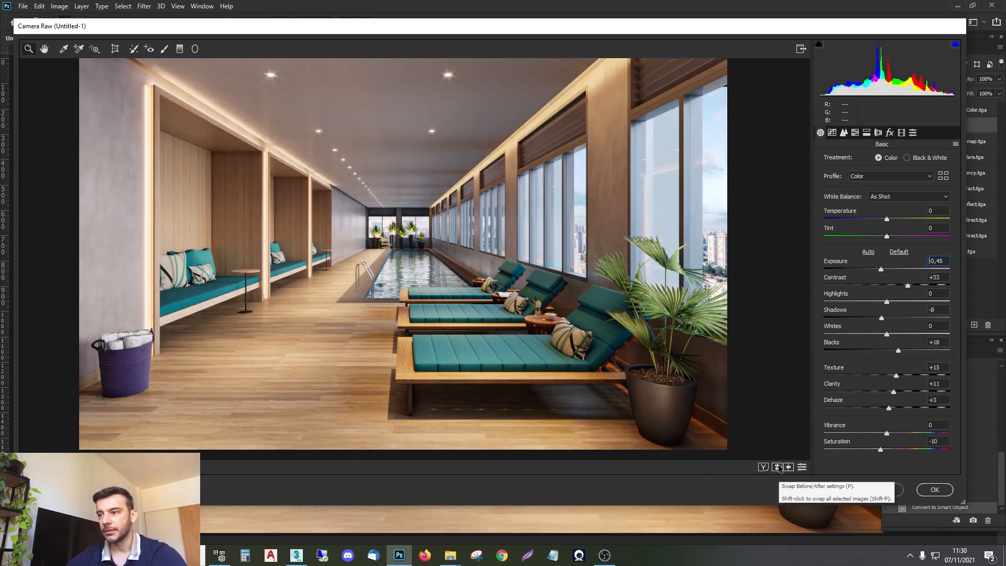
{"action": "left_click", "coordinate": [778, 467]}
{"action": "left_click", "coordinate": [778, 467]}
{"action": "left_click", "coordinate": [778, 467]}
{"action": "left_click", "coordinate": [778, 467]}
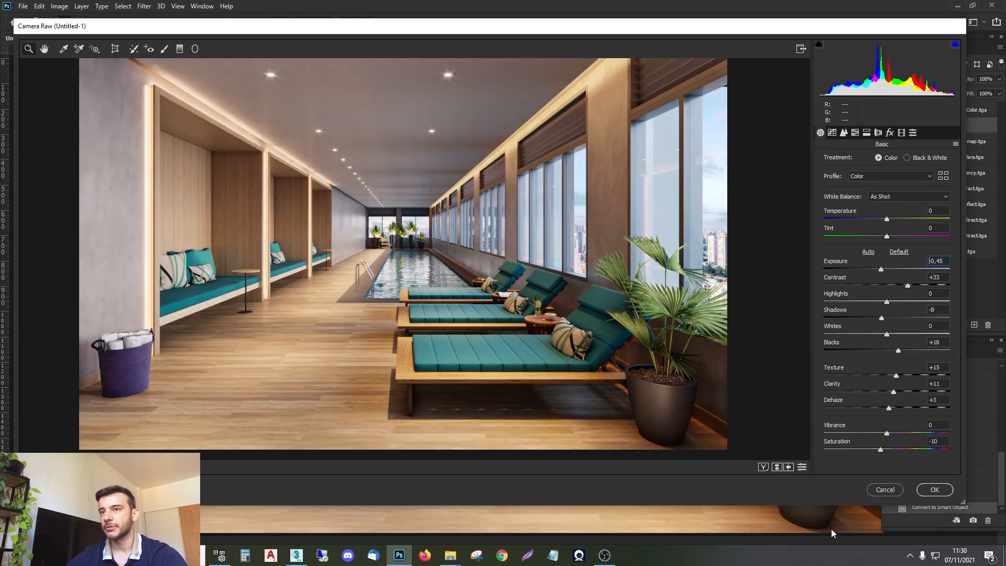
{"action": "left_click", "coordinate": [938, 491]}
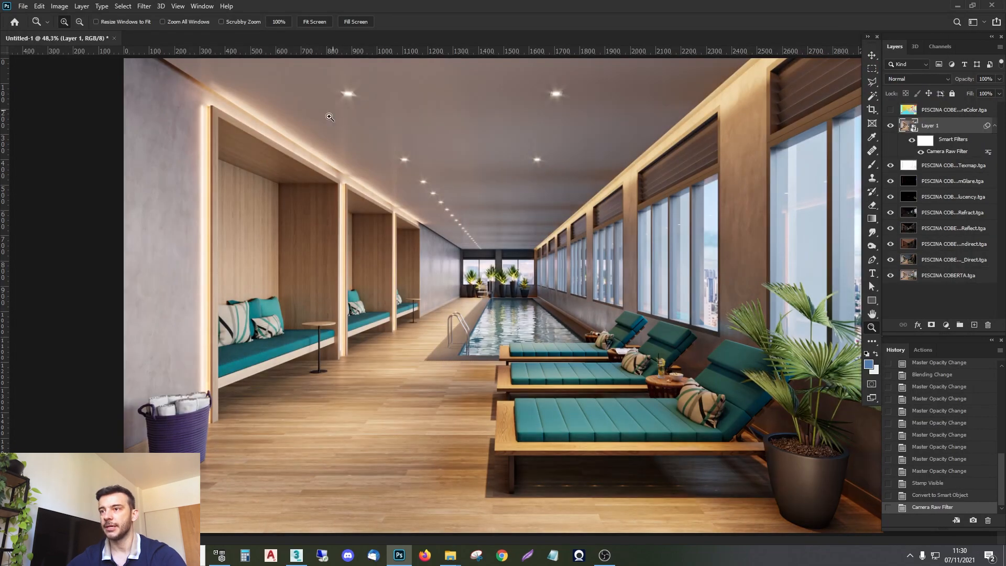
Step: Examine the ceiling downlights and the cove lighting up close, and return to the view of the whole image
{"action": "left_click_drag", "start_coordinate": [205, 266], "coordinate": [569, 41]}
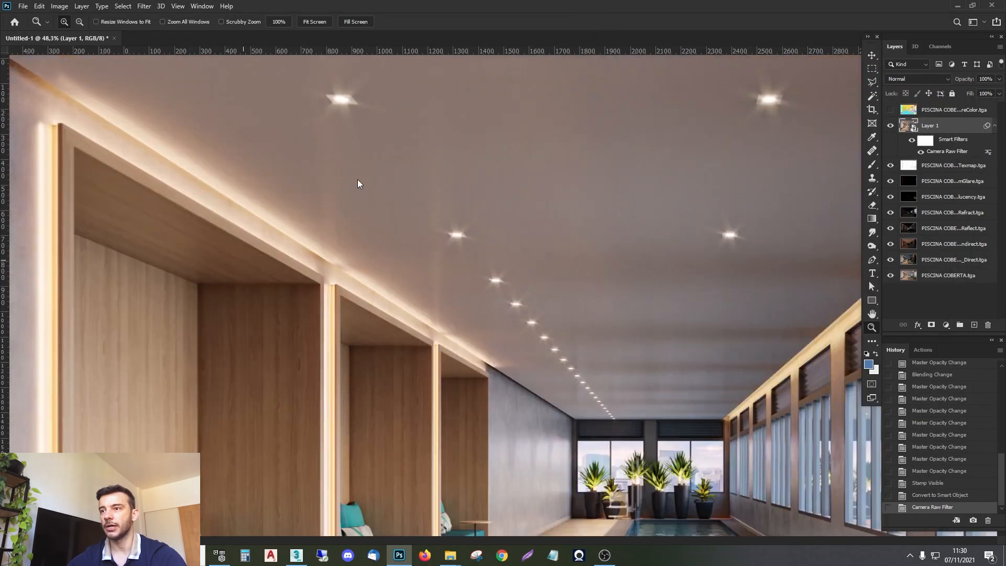
{"action": "left_click", "coordinate": [349, 150]}
{"action": "left_click", "coordinate": [349, 150]}
{"action": "left_click", "coordinate": [398, 131], "text": "alt"}
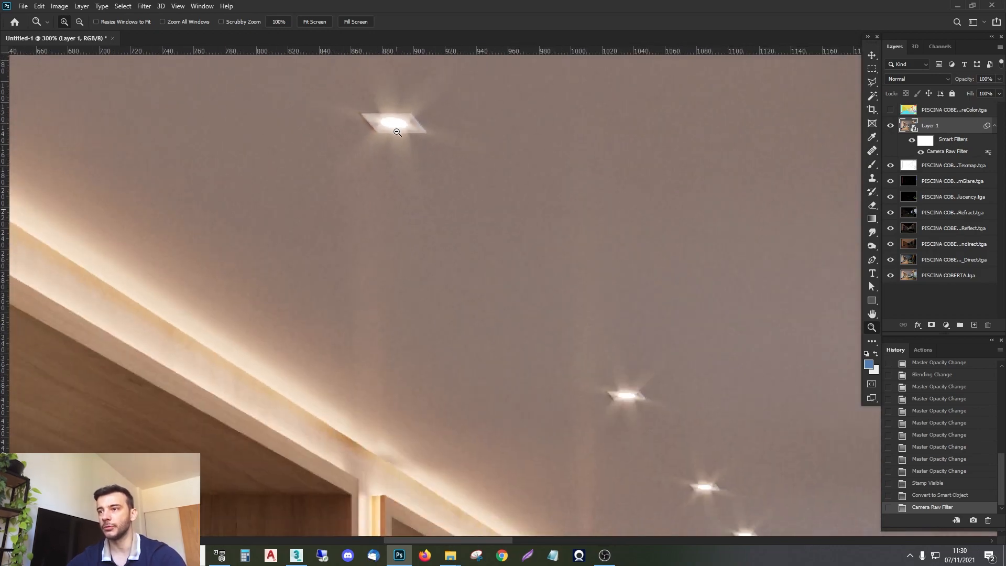
{"action": "left_click", "coordinate": [398, 131], "text": "alt"}
{"action": "left_click_drag", "start_coordinate": [462, 246], "coordinate": [132, 274]}
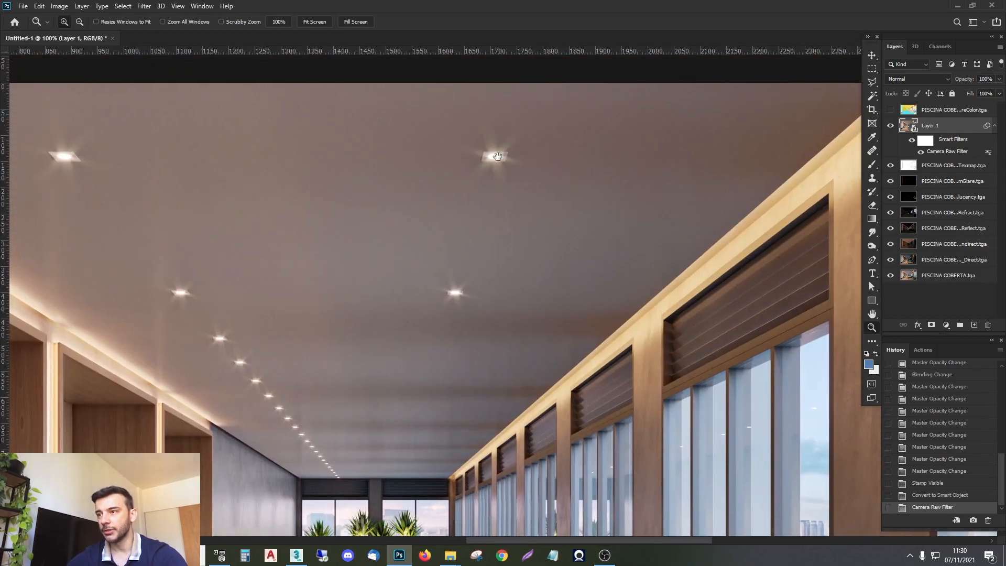
{"action": "left_click_drag", "start_coordinate": [225, 288], "coordinate": [440, 314]}
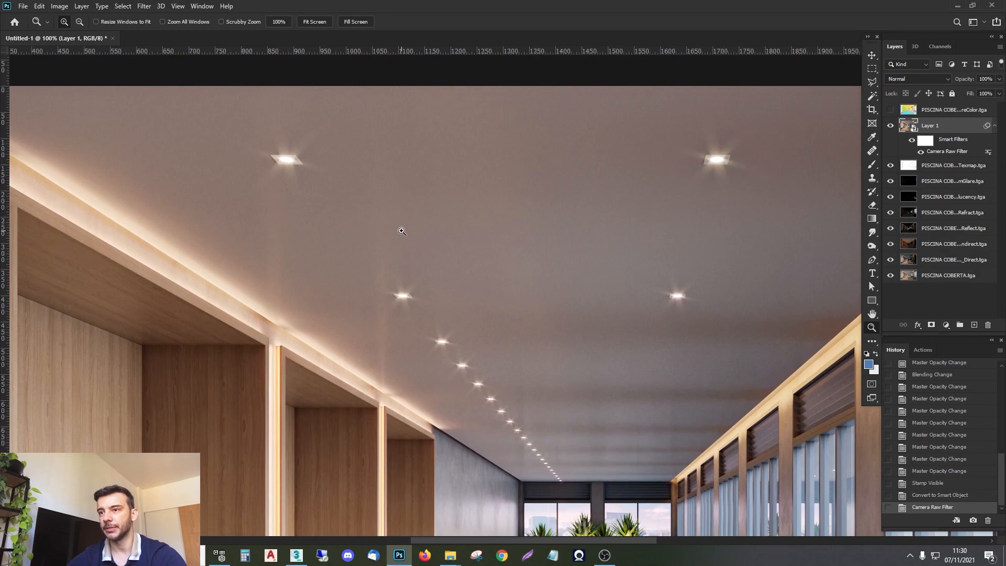
{"action": "right_click", "coordinate": [418, 233]}
{"action": "left_click", "coordinate": [442, 239]}
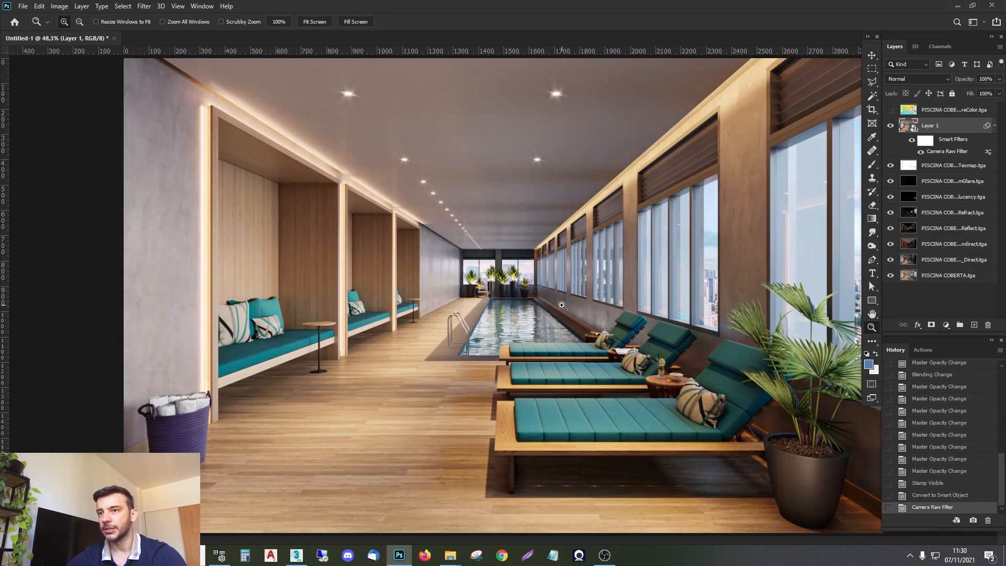
Step: Show the WireColor mask layer and select its yellow ceiling area with the Magic Wand, extending the selection to similar pixels
{"action": "left_click", "coordinate": [890, 110]}
{"action": "key", "text": "w"}
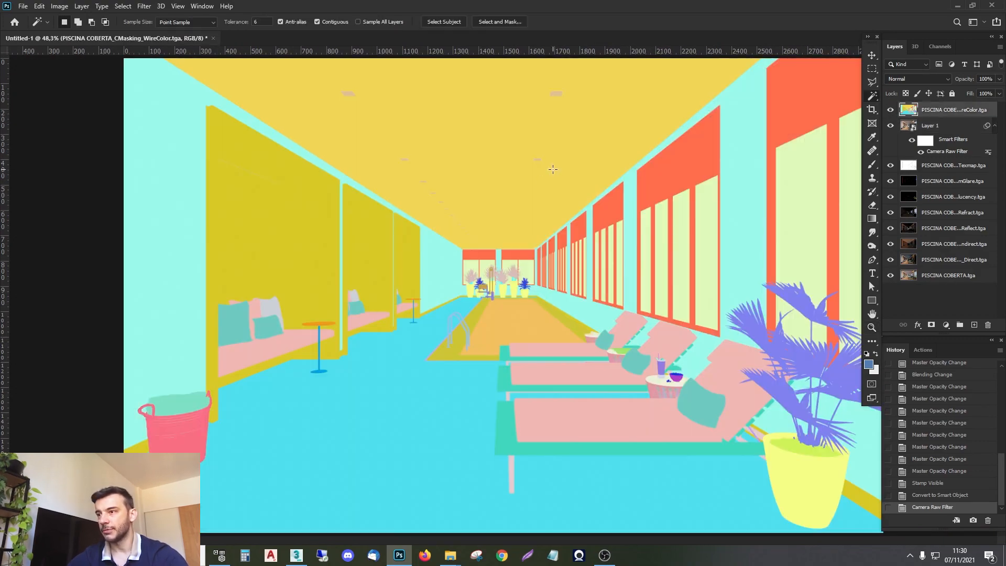
{"action": "left_click", "coordinate": [555, 123]}
{"action": "right_click", "coordinate": [562, 153]}
{"action": "left_click", "coordinate": [588, 268]}
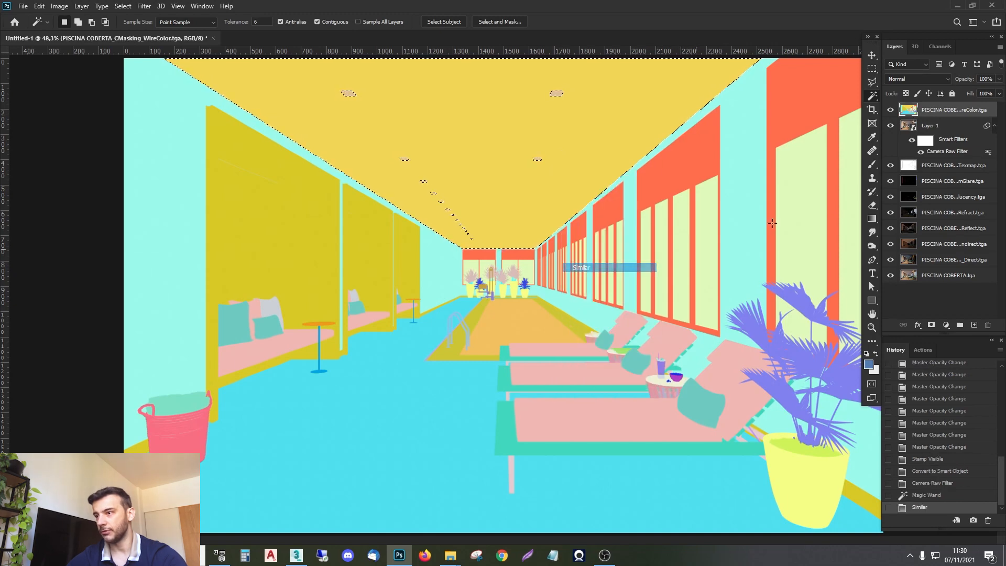
Step: Hide the WireColor layer and add an Exposure adjustment layer above Layer 1, masked to the ceiling selection
{"action": "left_click", "coordinate": [890, 109]}
{"action": "left_click", "coordinate": [994, 125]}
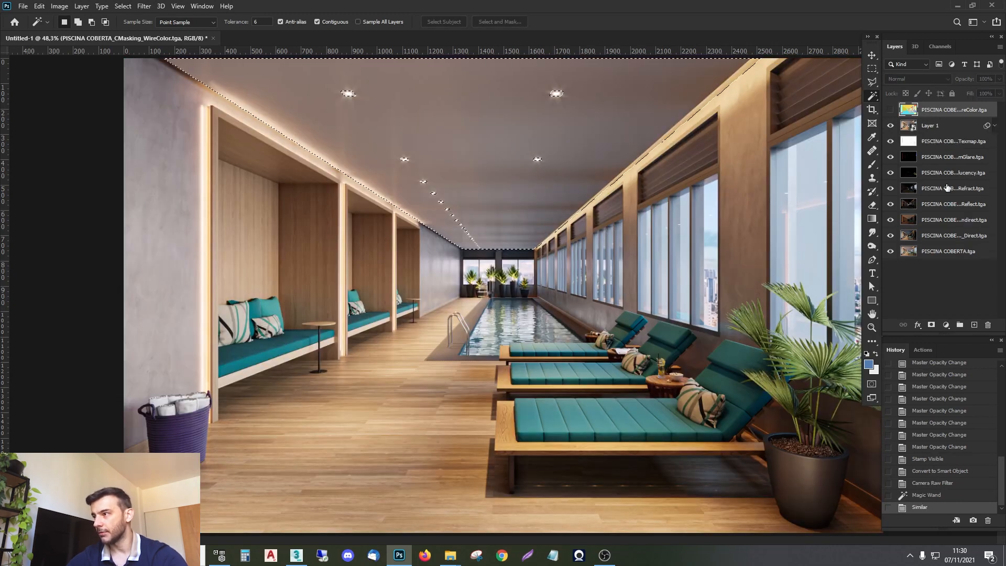
{"action": "left_click", "coordinate": [942, 127]}
{"action": "left_click", "coordinate": [946, 325]}
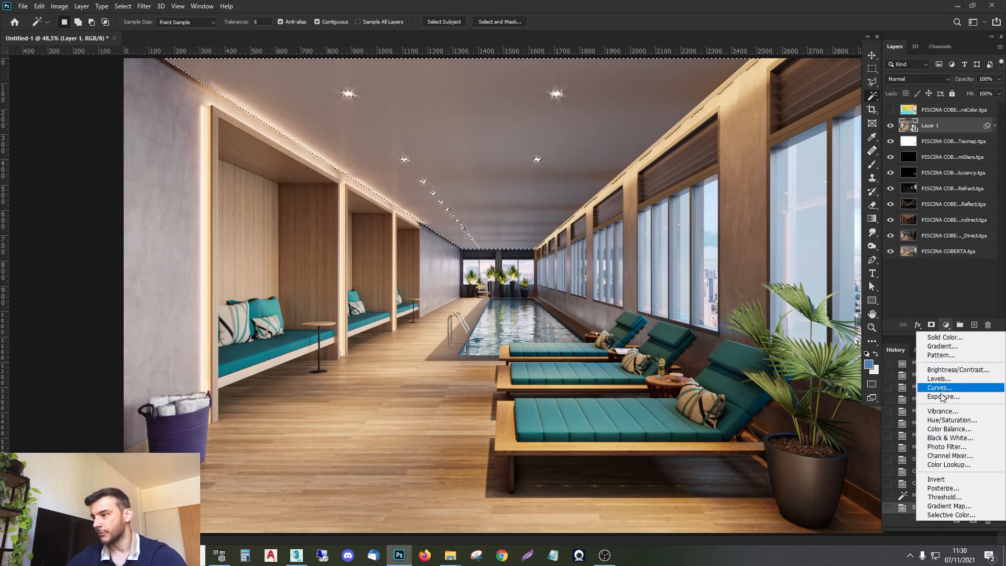
{"action": "left_click", "coordinate": [946, 397]}
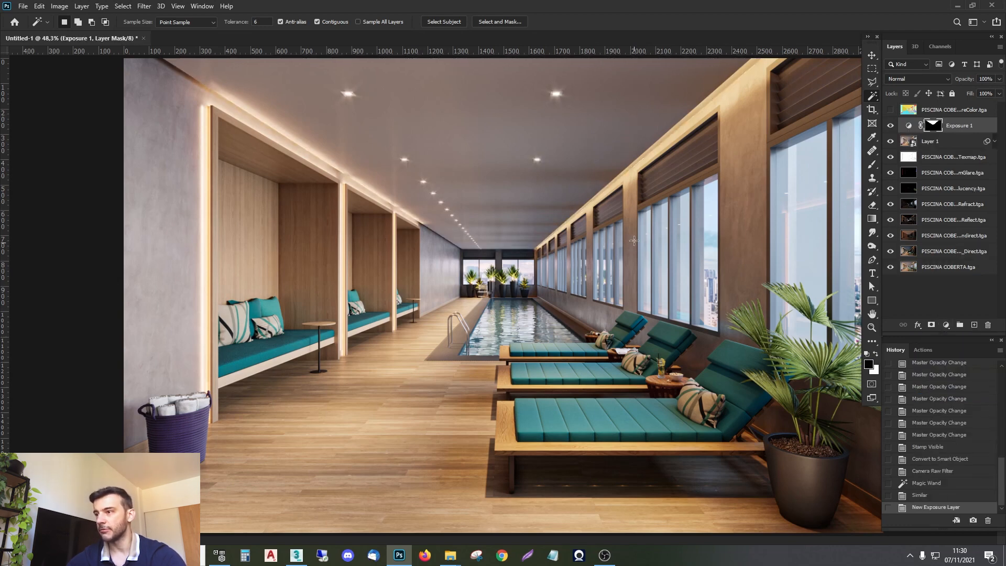
Step: Set the ceiling adjustment's Exposure to +0.38 and close its properties
{"action": "left_click_drag", "start_coordinate": [793, 261], "coordinate": [580, 206]}
{"action": "left_click_drag", "start_coordinate": [555, 276], "coordinate": [560, 277]}
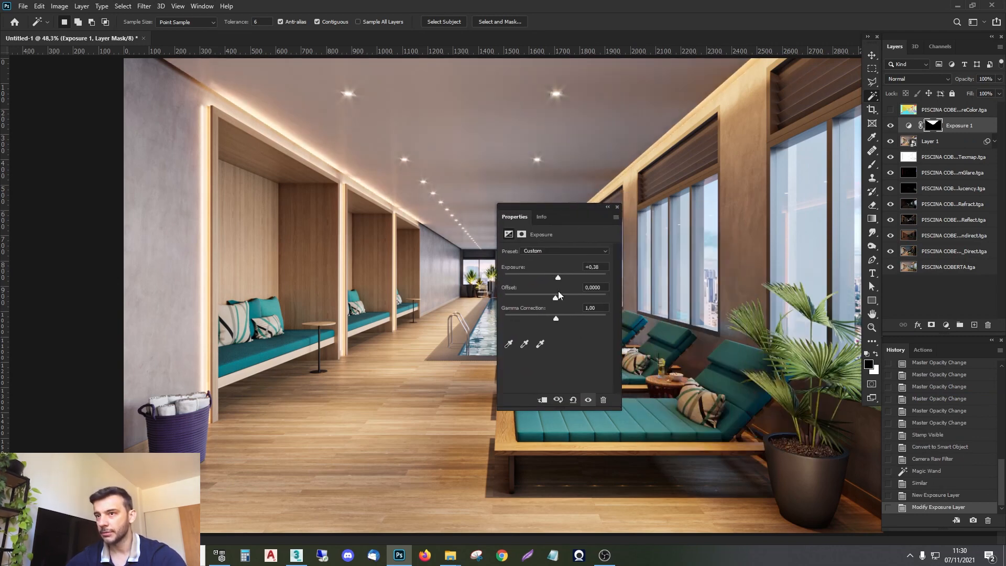
{"action": "left_click", "coordinate": [617, 207]}
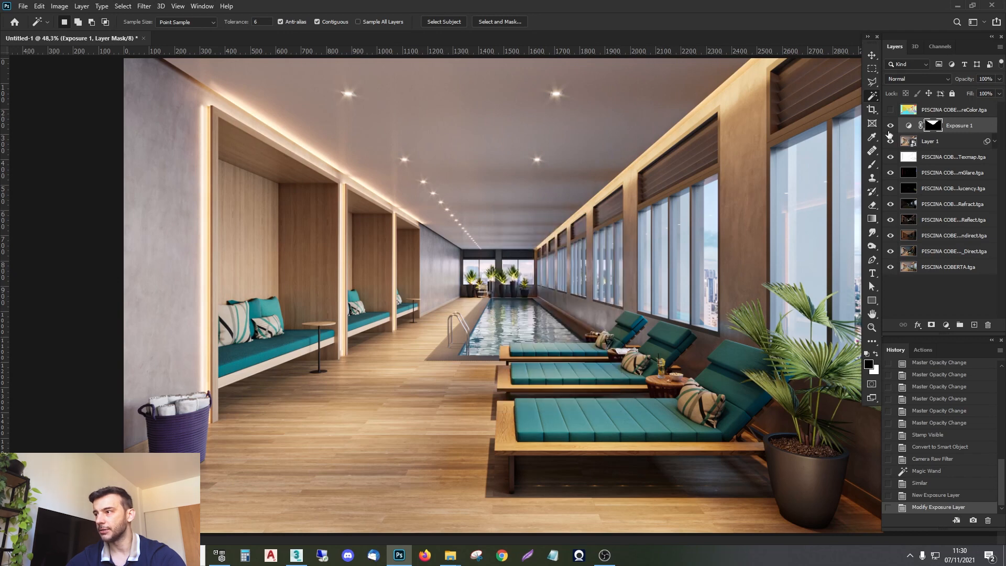
Step: Compare the ceiling repeatedly with and without the Exposure adjustment layer
{"action": "left_click", "coordinate": [889, 126]}
{"action": "left_click", "coordinate": [889, 126]}
{"action": "left_click", "coordinate": [889, 126]}
{"action": "left_click", "coordinate": [889, 126]}
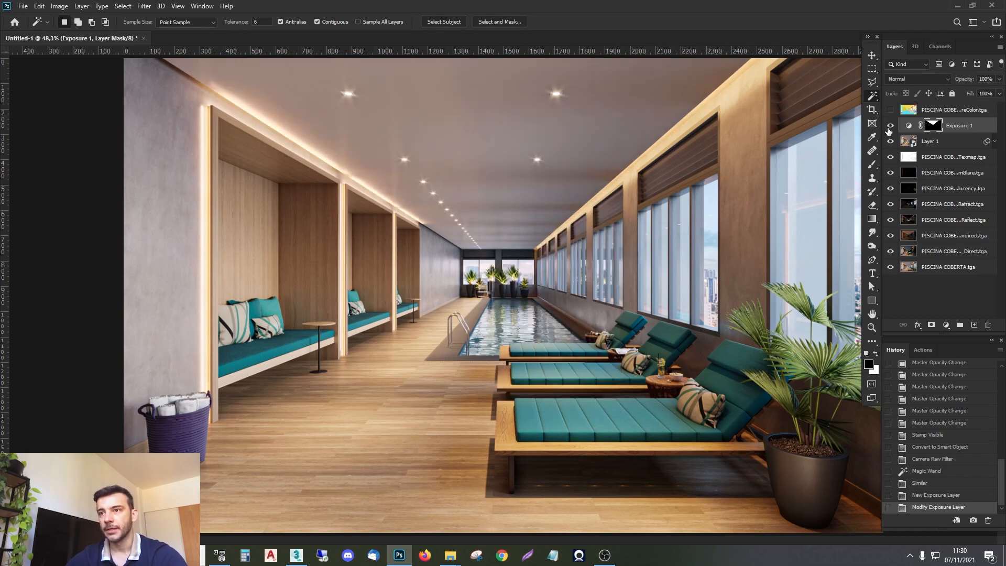
{"action": "left_click", "coordinate": [890, 127]}
{"action": "left_click", "coordinate": [889, 126]}
{"action": "left_click", "coordinate": [890, 126]}
{"action": "left_click", "coordinate": [889, 126]}
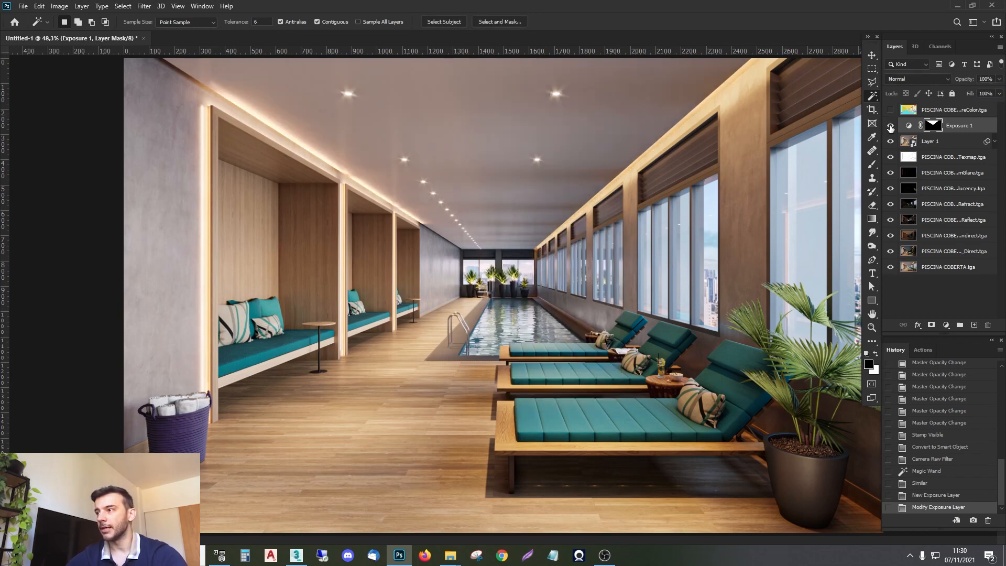
{"action": "left_click", "coordinate": [889, 126]}
{"action": "left_click", "coordinate": [889, 126]}
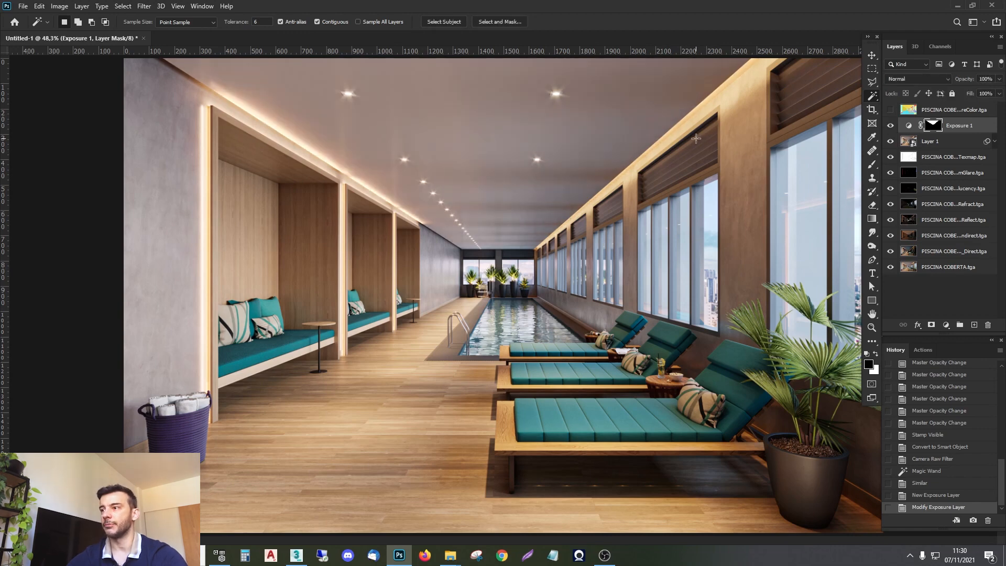
{"action": "key", "text": "z"}
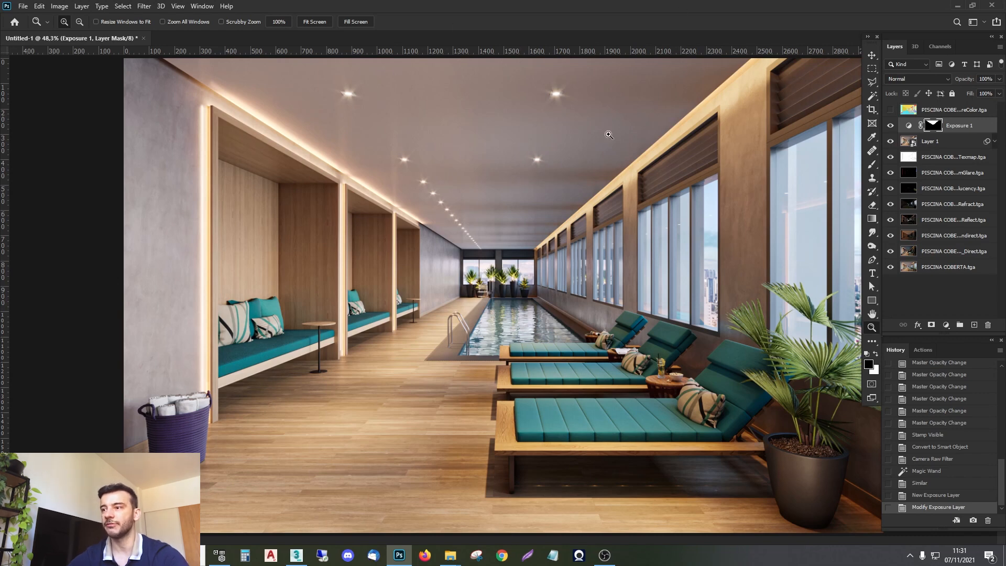
{"action": "left_click", "coordinate": [889, 126]}
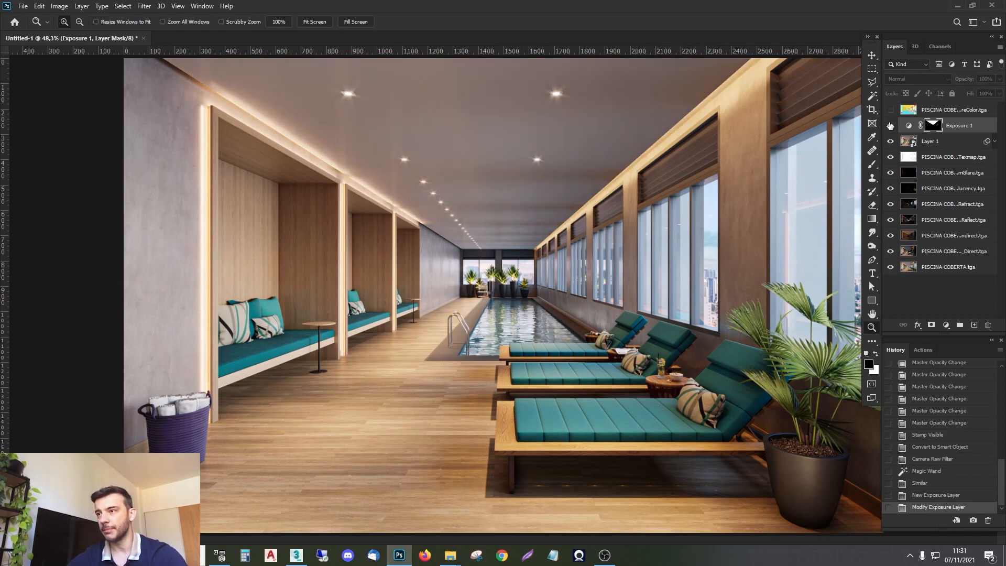
{"action": "left_click", "coordinate": [890, 125]}
{"action": "left_click", "coordinate": [890, 126]}
{"action": "left_click", "coordinate": [889, 126]}
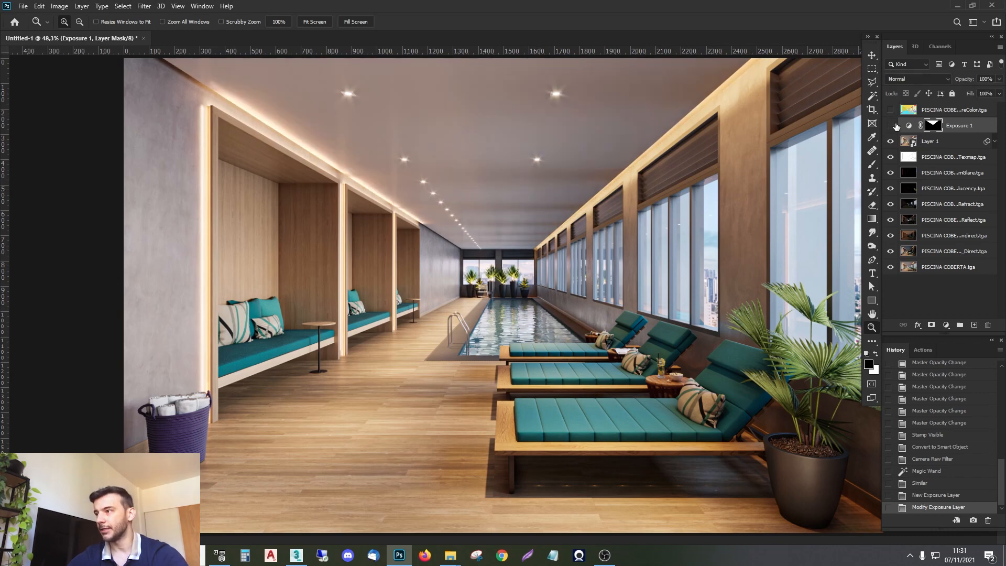
{"action": "left_click", "coordinate": [892, 126]}
{"action": "left_click", "coordinate": [889, 127]}
{"action": "left_click", "coordinate": [889, 126]}
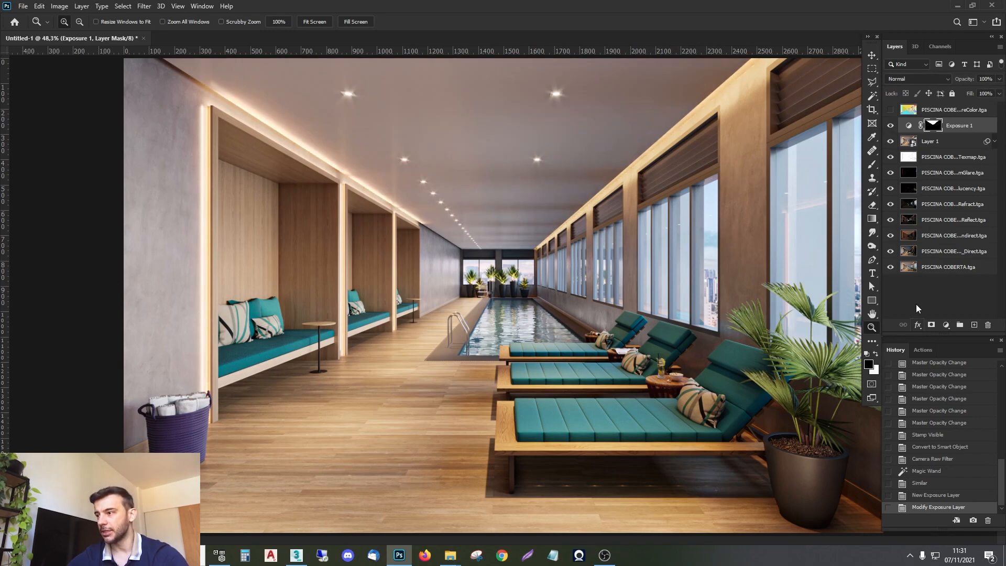
Step: Compare the finished image with the original PISCINA COBERTA.tga render alone, and check it again with the Exposure adjustment off
{"action": "left_click", "coordinate": [890, 268], "text": "alt"}
{"action": "left_click", "coordinate": [890, 268], "text": "alt"}
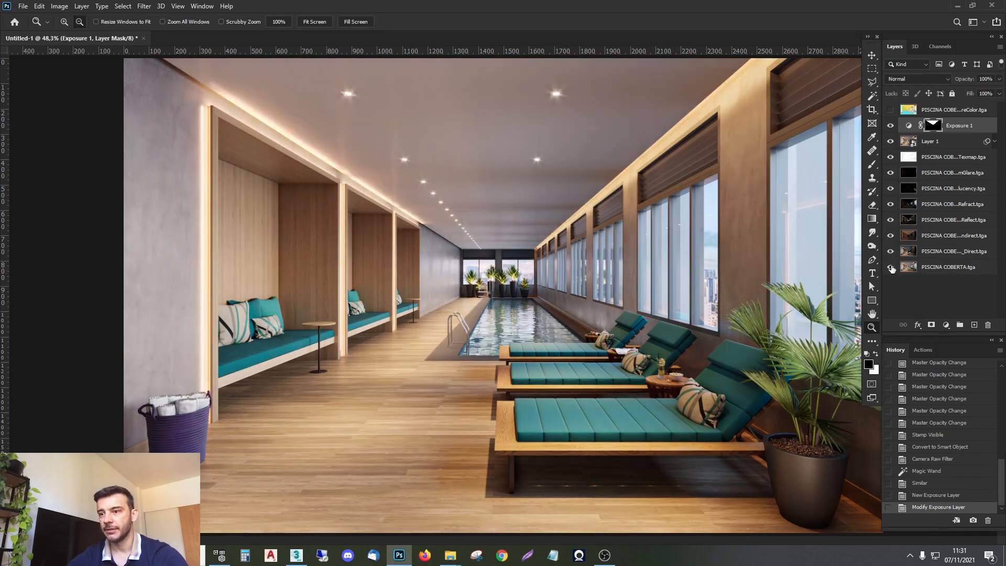
{"action": "left_click", "coordinate": [890, 268], "text": "alt"}
{"action": "left_click", "coordinate": [891, 268], "text": "alt"}
{"action": "left_click", "coordinate": [890, 267], "text": "alt"}
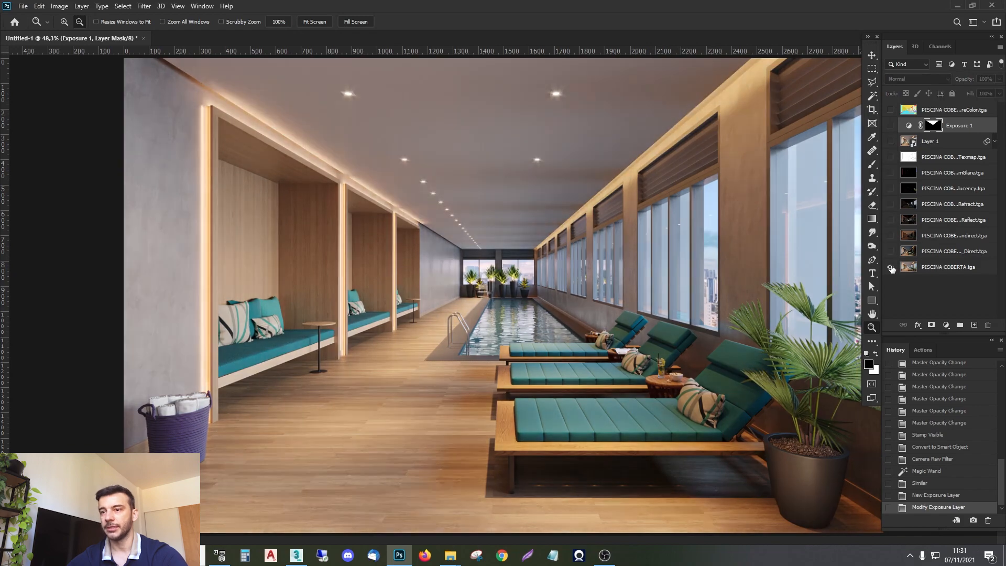
{"action": "left_click", "coordinate": [890, 267], "text": "alt"}
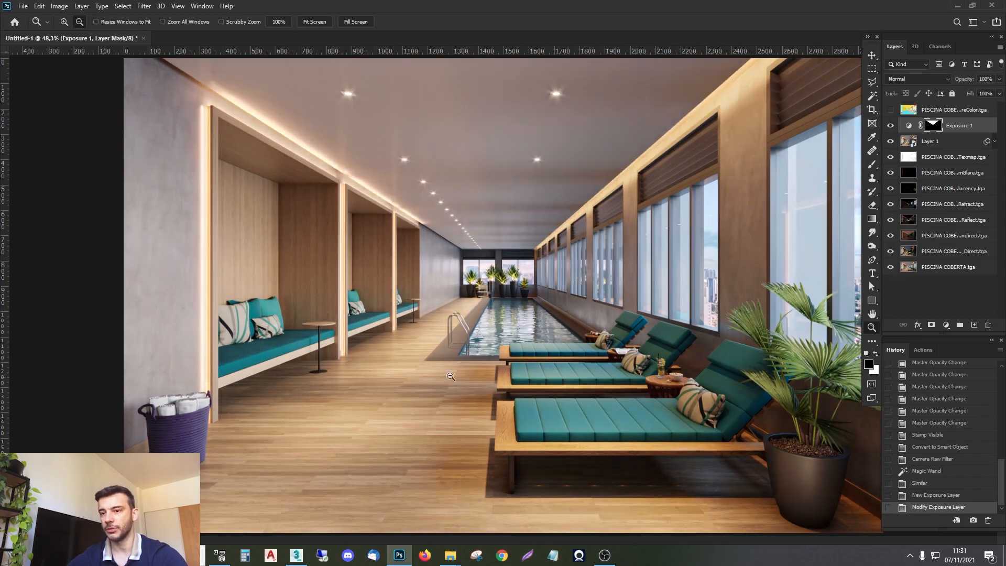
{"action": "left_click", "coordinate": [890, 268], "text": "alt"}
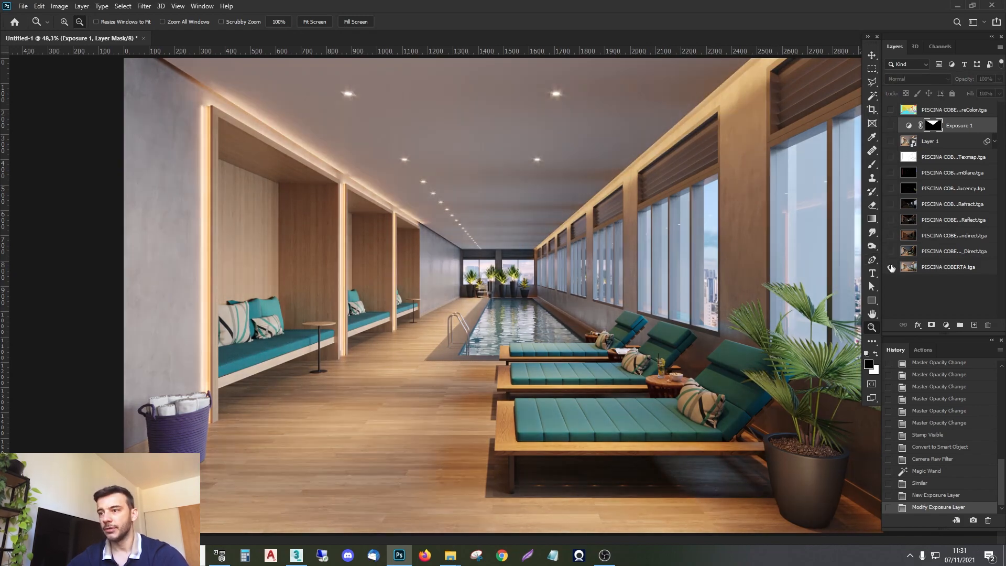
{"action": "left_click", "coordinate": [891, 268], "text": "alt"}
{"action": "left_click", "coordinate": [891, 268], "text": "alt"}
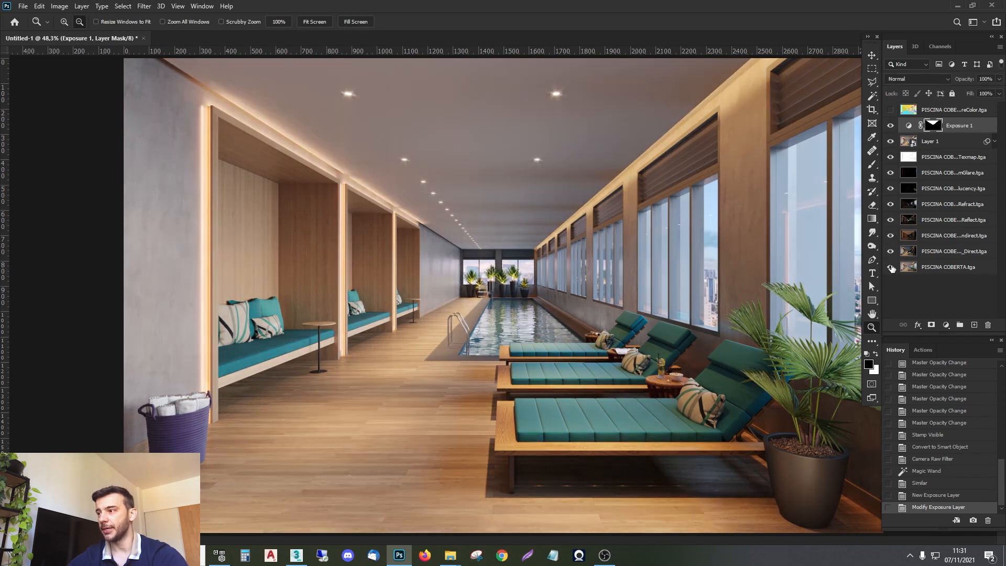
{"action": "left_click", "coordinate": [890, 268], "text": "alt"}
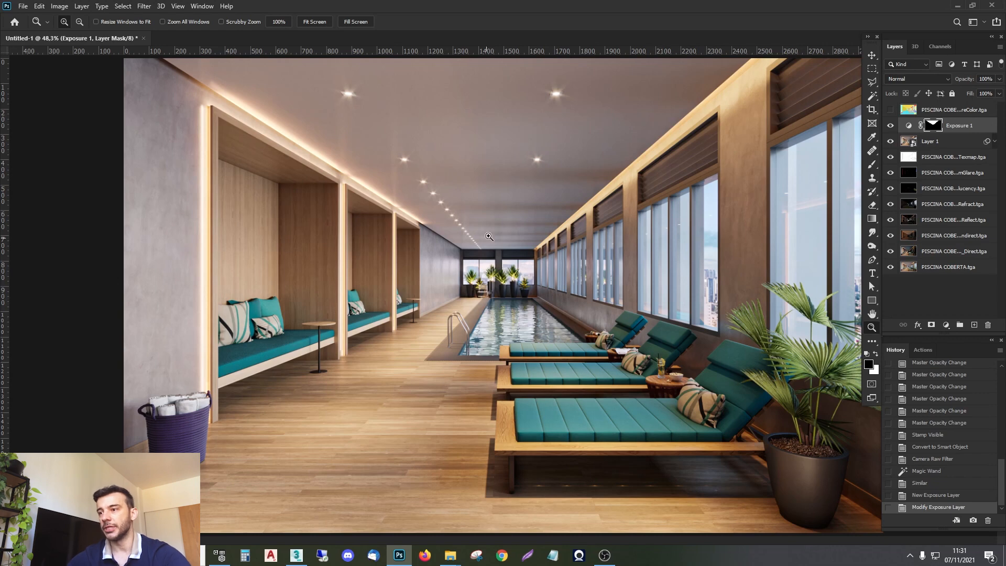
{"action": "left_click", "coordinate": [890, 125]}
{"action": "left_click", "coordinate": [890, 125]}
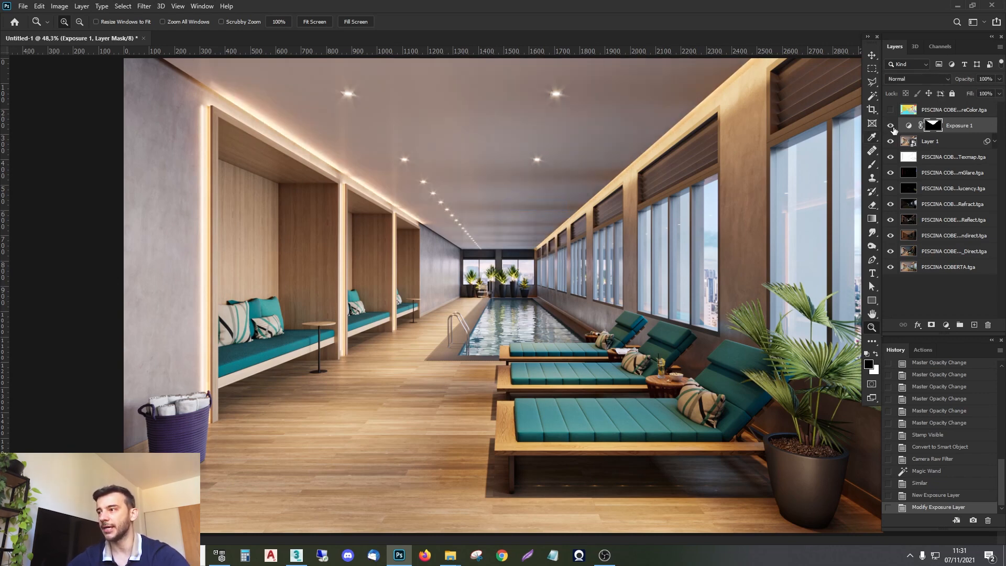
{"action": "left_click", "coordinate": [889, 126]}
{"action": "left_click", "coordinate": [890, 126]}
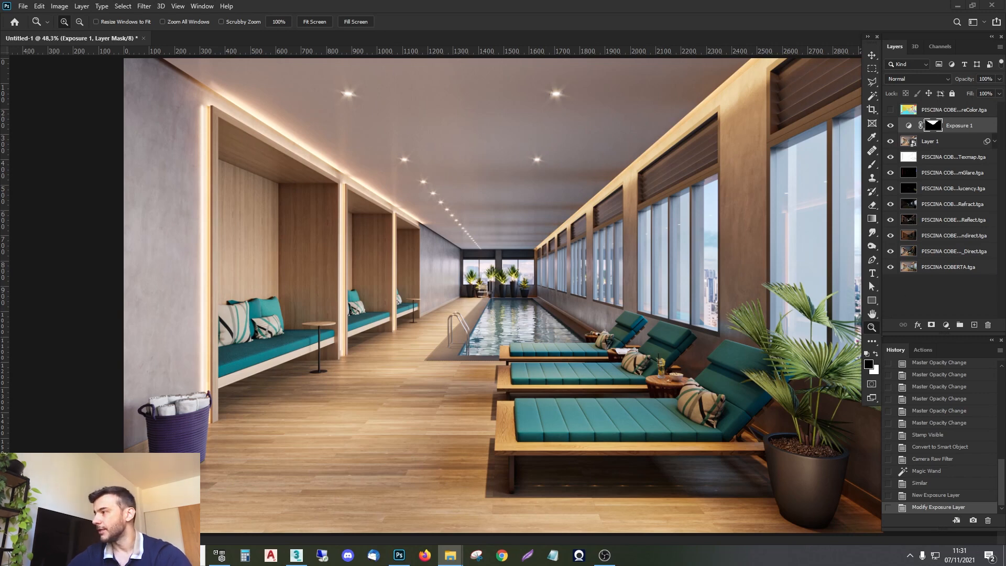
Step: Place the woman-0400-medium cutout in the rendering and position it over the nearest bench alcove at full size
{"action": "left_click", "coordinate": [360, 294]}
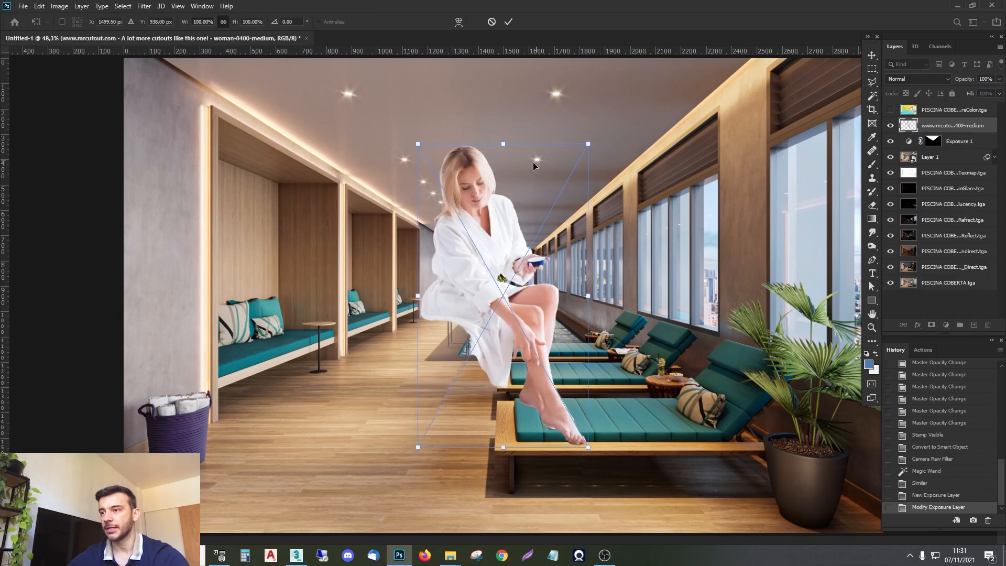
{"action": "left_click_drag", "start_coordinate": [534, 166], "coordinate": [341, 197]}
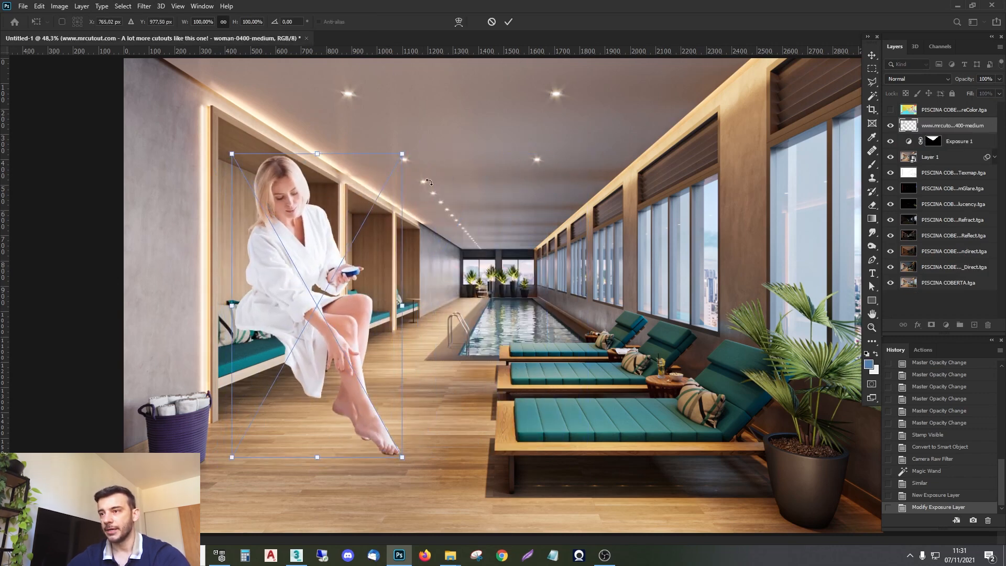
{"action": "key", "text": "Return"}
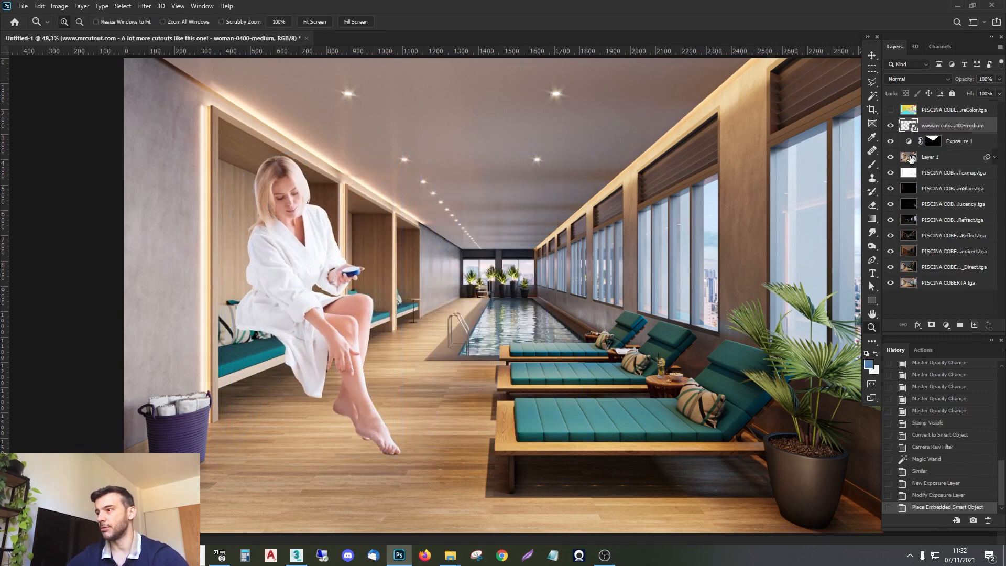
Step: Expand Layer 1's smart filters and compare the rendering with and without the woman cutout
{"action": "left_click", "coordinate": [995, 156]}
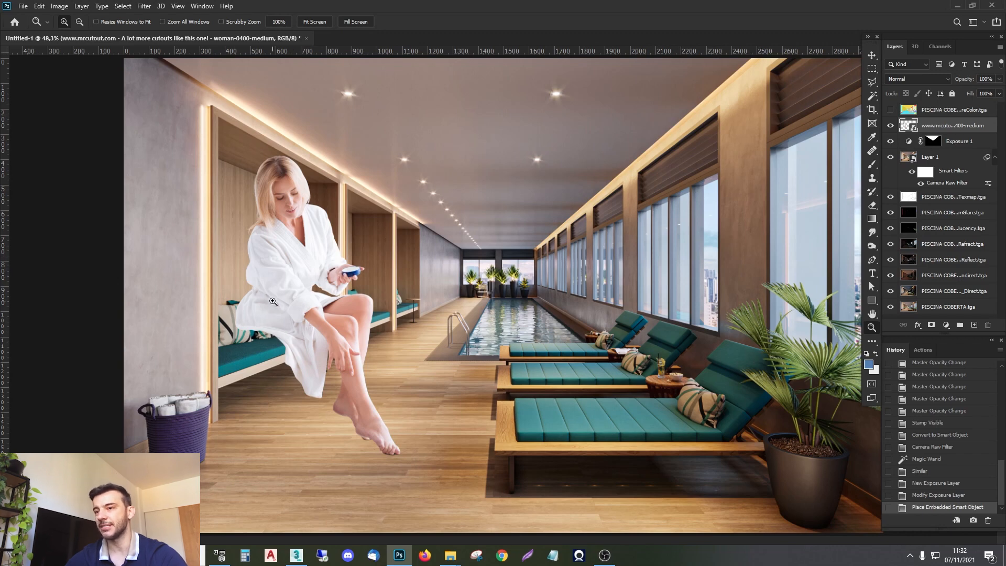
{"action": "left_click", "coordinate": [891, 128]}
{"action": "left_click", "coordinate": [891, 127]}
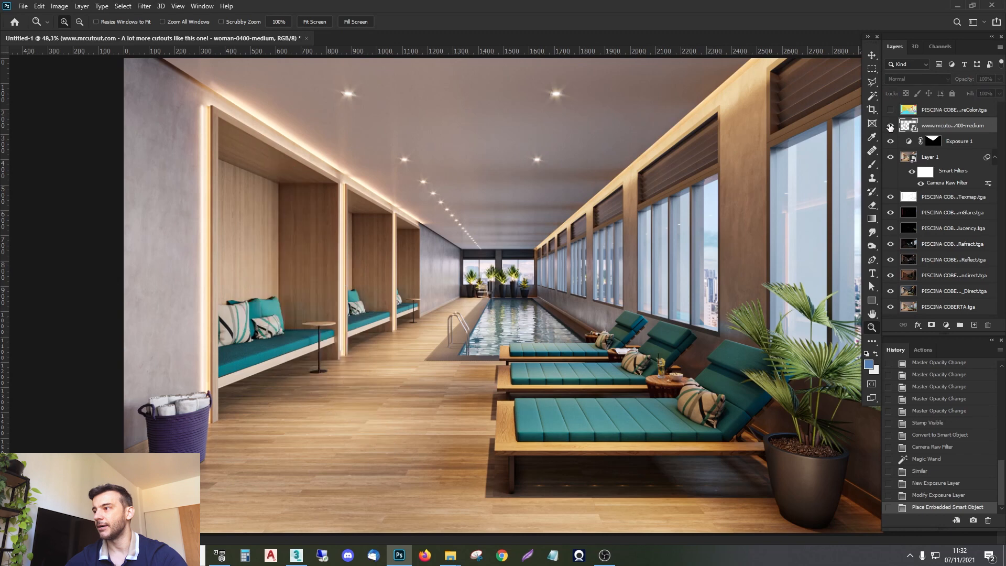
{"action": "left_click", "coordinate": [890, 128]}
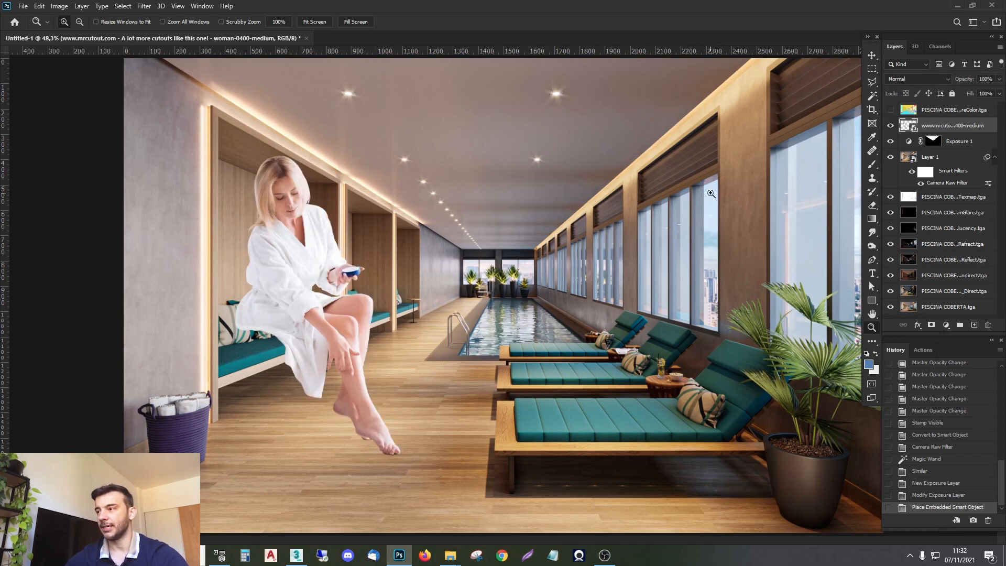
Step: Delete the placed cutout layer and place woman-0400-medium again as a smart object in the middle of the image
{"action": "key", "text": "Delete"}
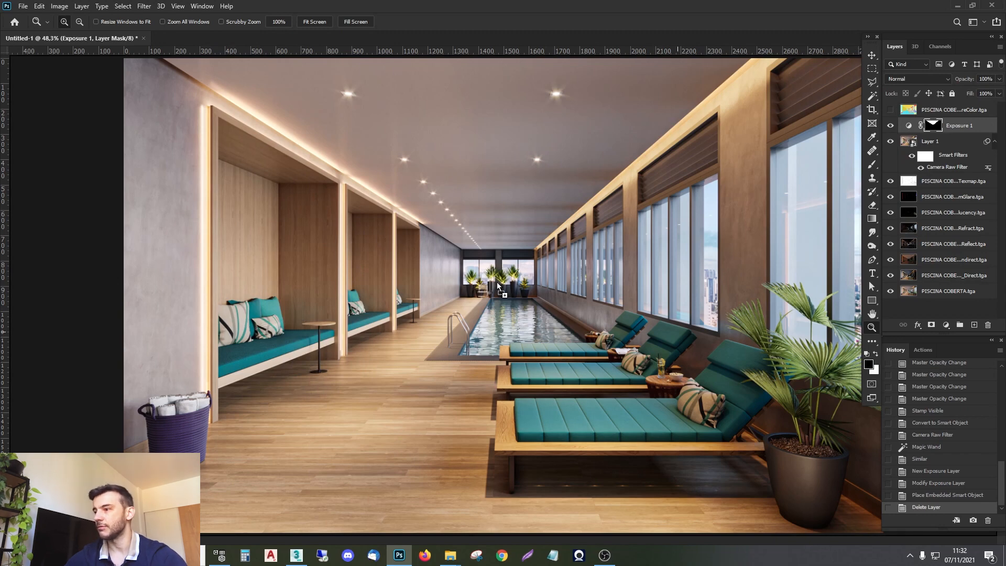
{"action": "left_click_drag", "start_coordinate": [0, 245], "coordinate": [498, 245]}
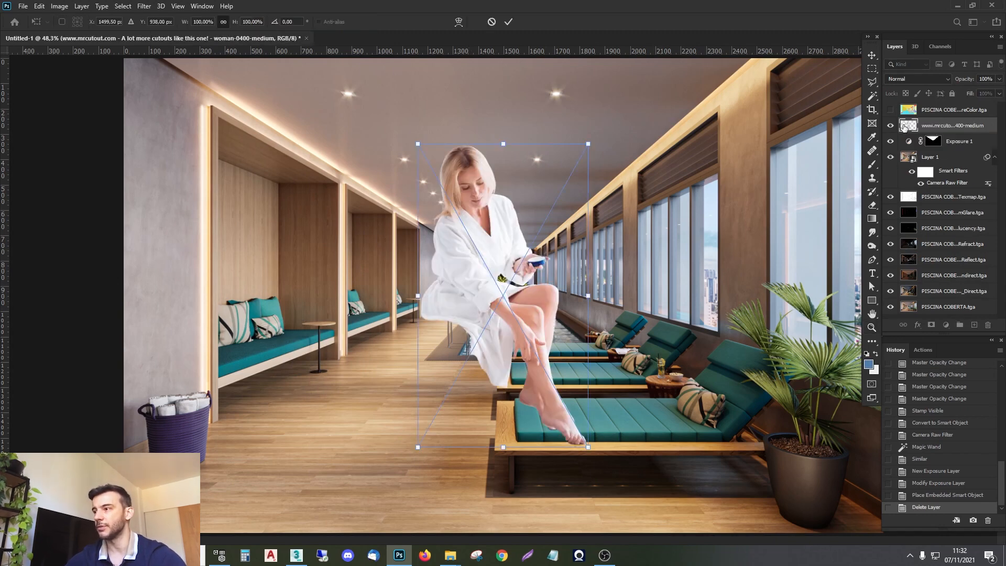
{"action": "key", "text": "Return"}
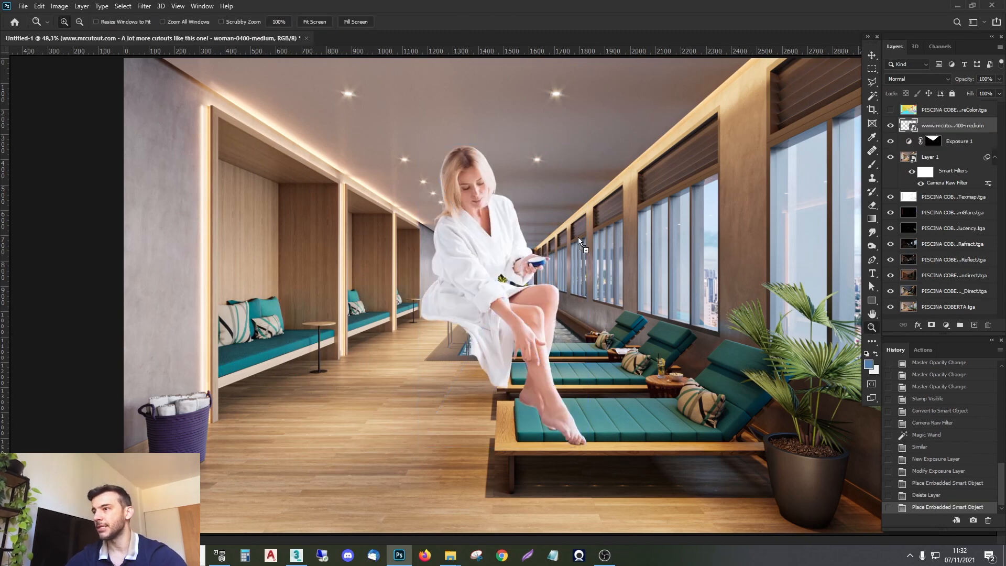
Step: Open the woman-0400-medium PNG as a separate document and copy its contents into Untitled-1 as a new layer
{"action": "left_click_drag", "start_coordinate": [442, 0], "coordinate": [437, 30]}
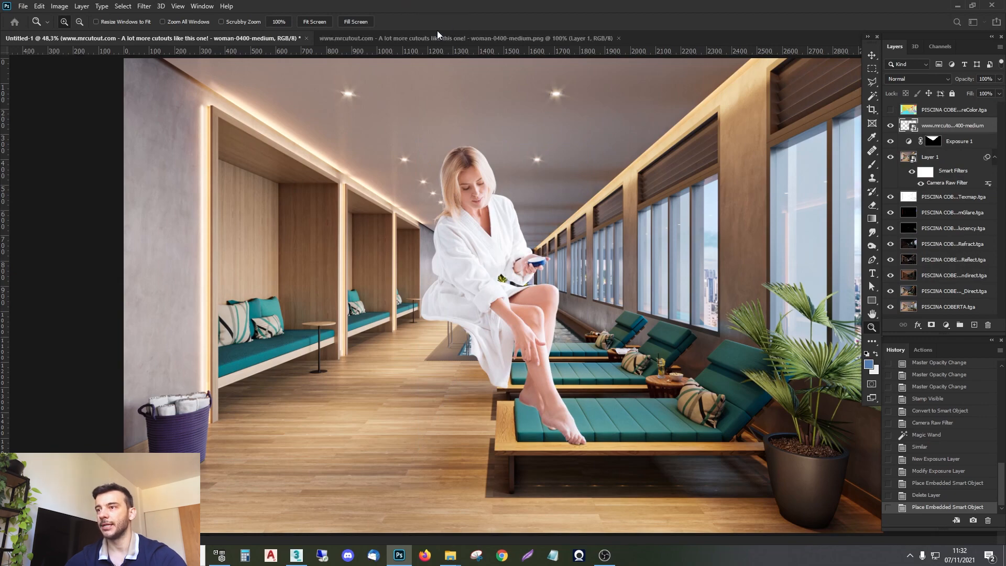
{"action": "key", "text": "ctrl+a"}
{"action": "left_click_drag", "start_coordinate": [515, 176], "coordinate": [503, 244]}
{"action": "key", "text": "ctrl+v"}
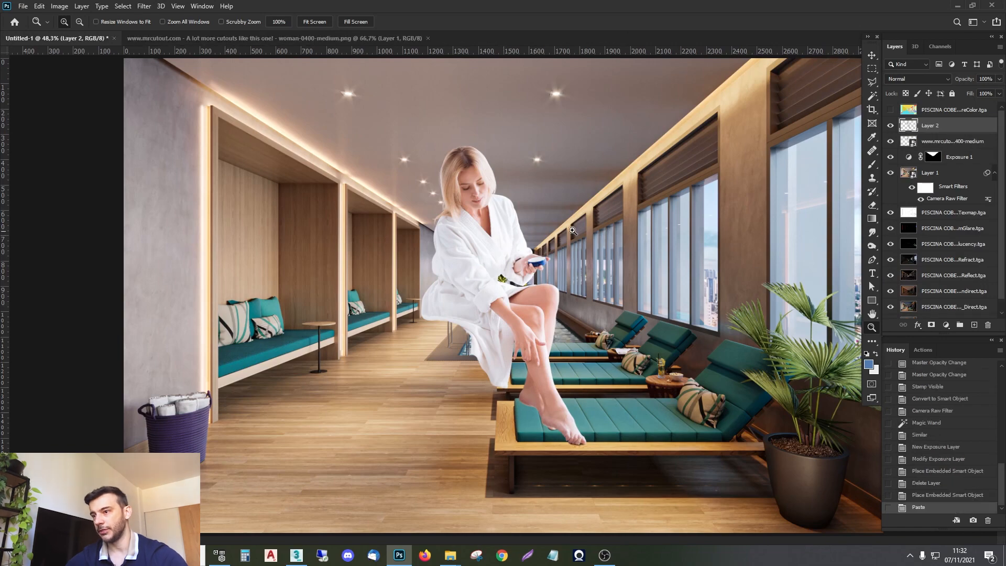
Step: Try moving the pasted woman over the loungers and converting Layer 2 to a smart object, and delete that layer
{"action": "left_click", "coordinate": [530, 221], "text": "alt"}
{"action": "left_click", "coordinate": [526, 224], "text": "alt"}
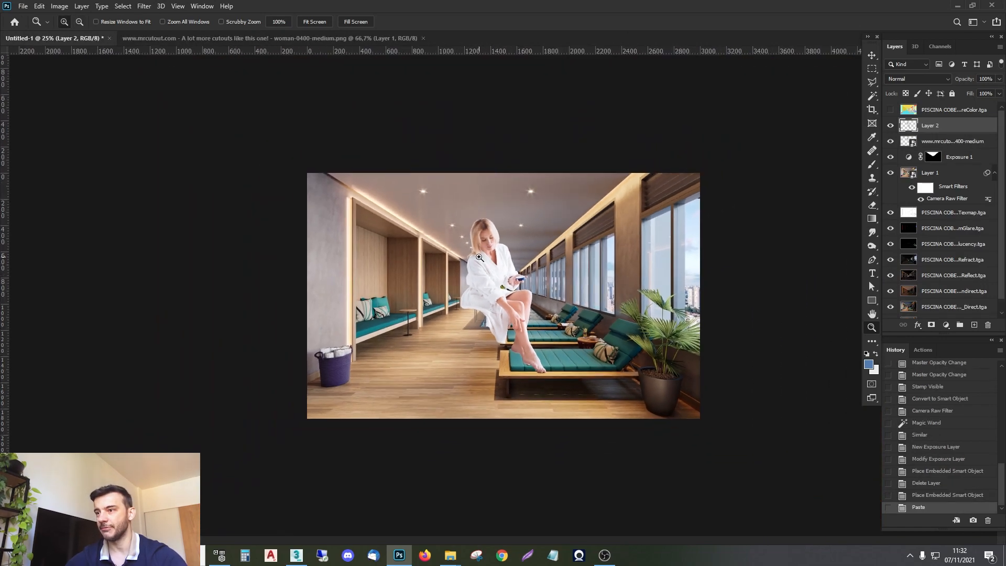
{"action": "left_click_drag", "start_coordinate": [491, 276], "coordinate": [591, 243]}
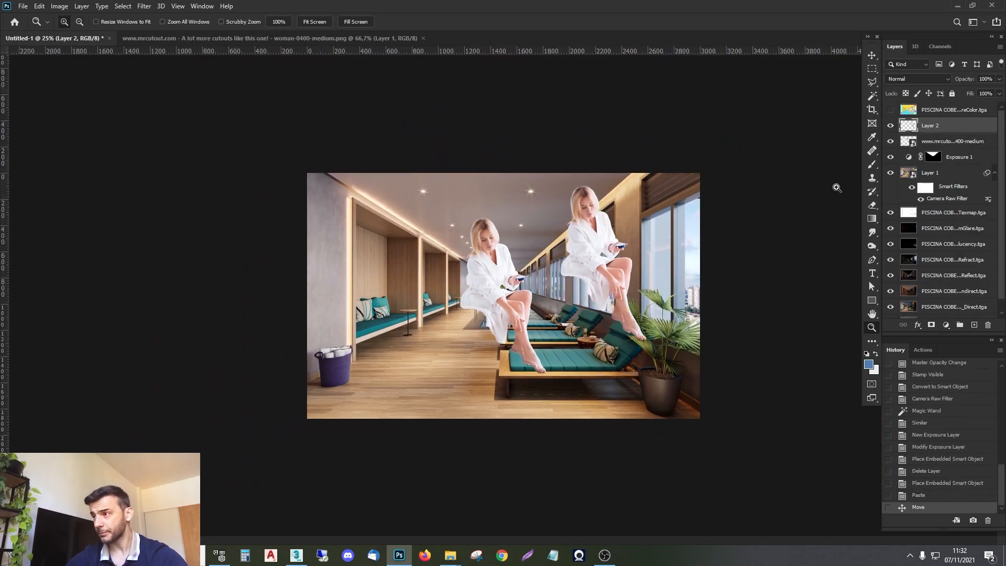
{"action": "right_click", "coordinate": [935, 125]}
{"action": "left_click", "coordinate": [841, 248]}
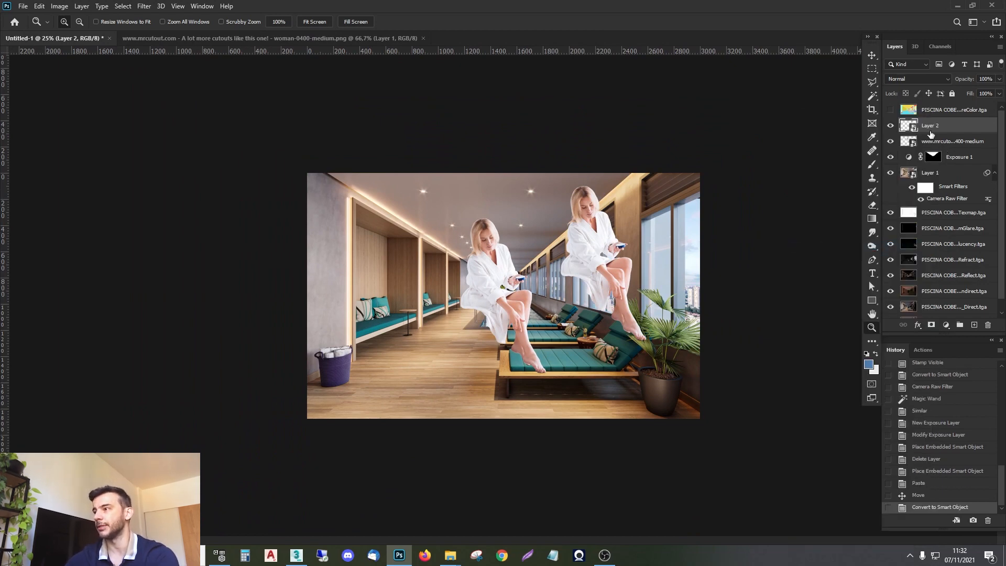
{"action": "key", "text": "Delete"}
Step: Scale the placed woman cutout to about 58% and seat her on the nearest bench
{"action": "right_click", "coordinate": [492, 216]}
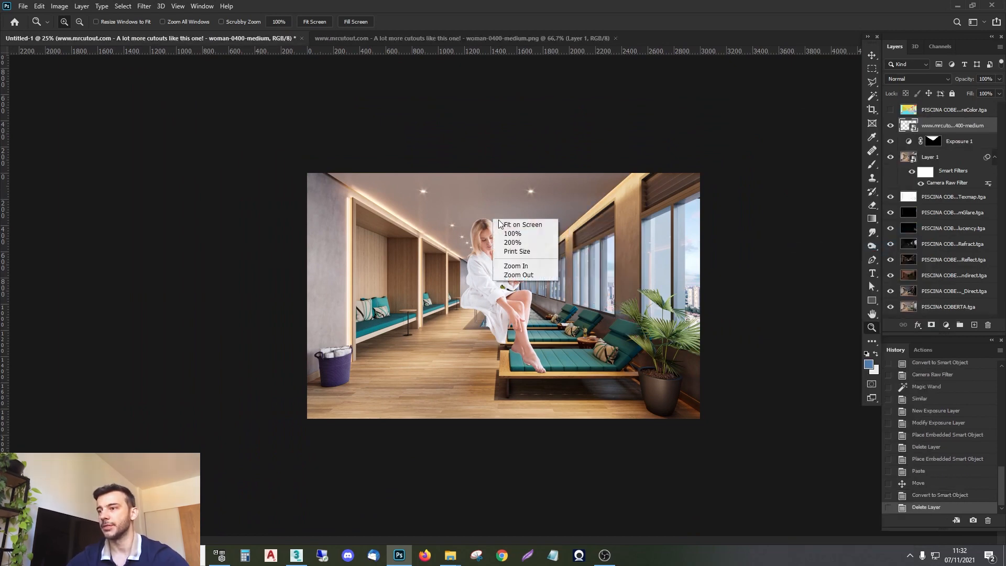
{"action": "left_click", "coordinate": [519, 222]}
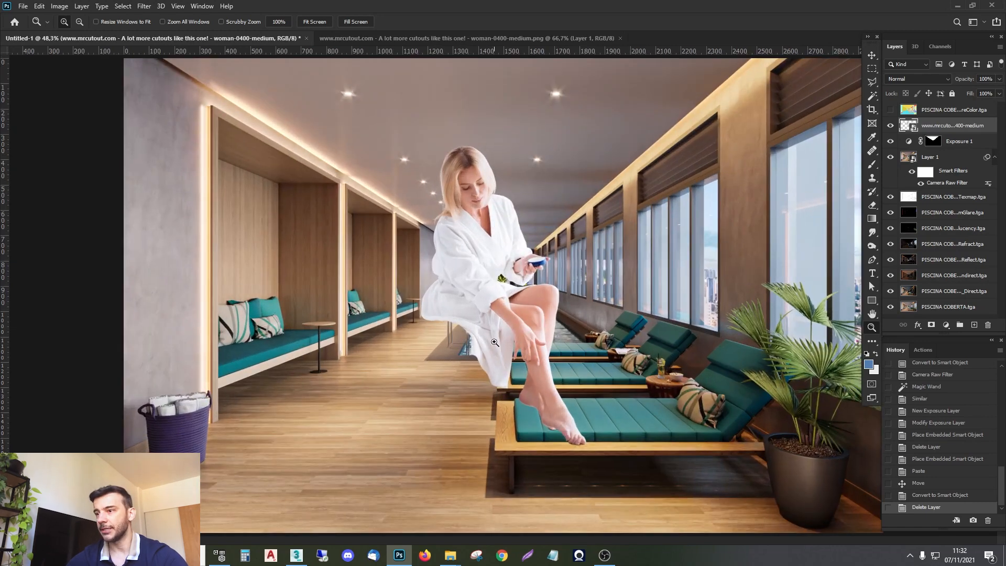
{"action": "left_click_drag", "start_coordinate": [538, 334], "coordinate": [376, 357]}
{"action": "key", "text": "ctrl+t"}
{"action": "left_click_drag", "start_coordinate": [426, 171], "coordinate": [351, 296]}
{"action": "left_click_drag", "start_coordinate": [308, 351], "coordinate": [282, 312]}
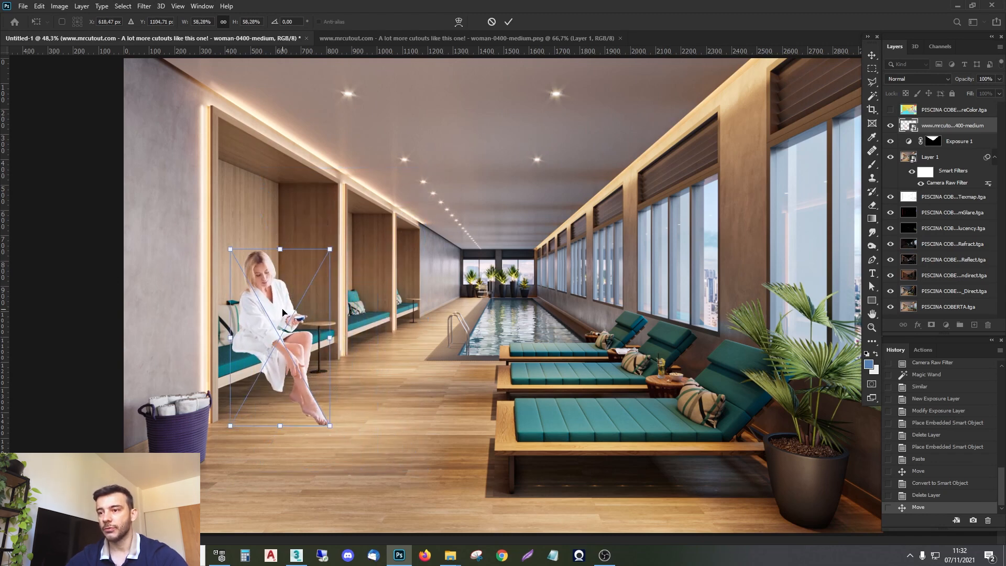
{"action": "key", "text": "Return"}
{"action": "key", "text": "z"}
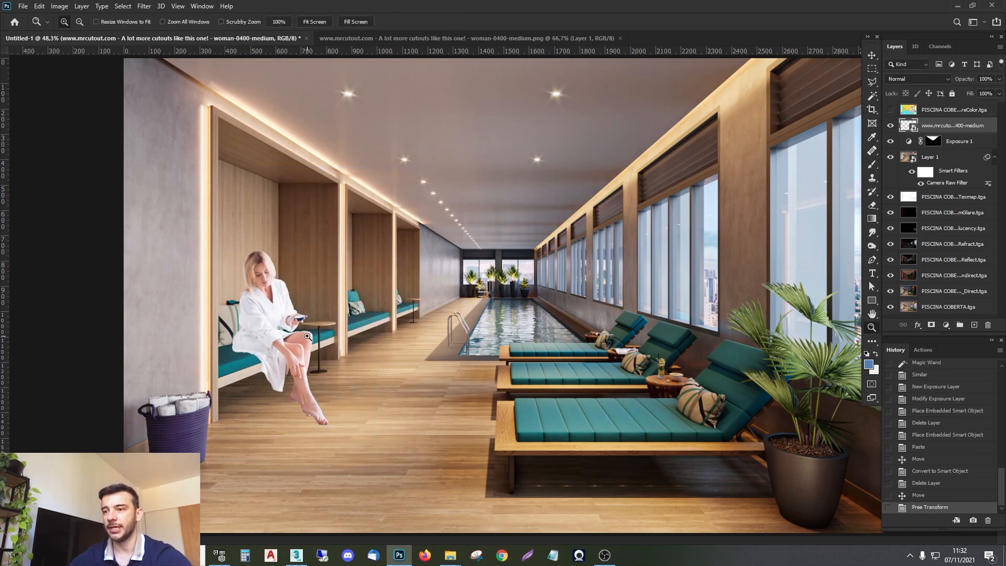
Step: Reduce the seated woman cutout further to about 51% so it fits the bench
{"action": "key", "text": "ctrl+t"}
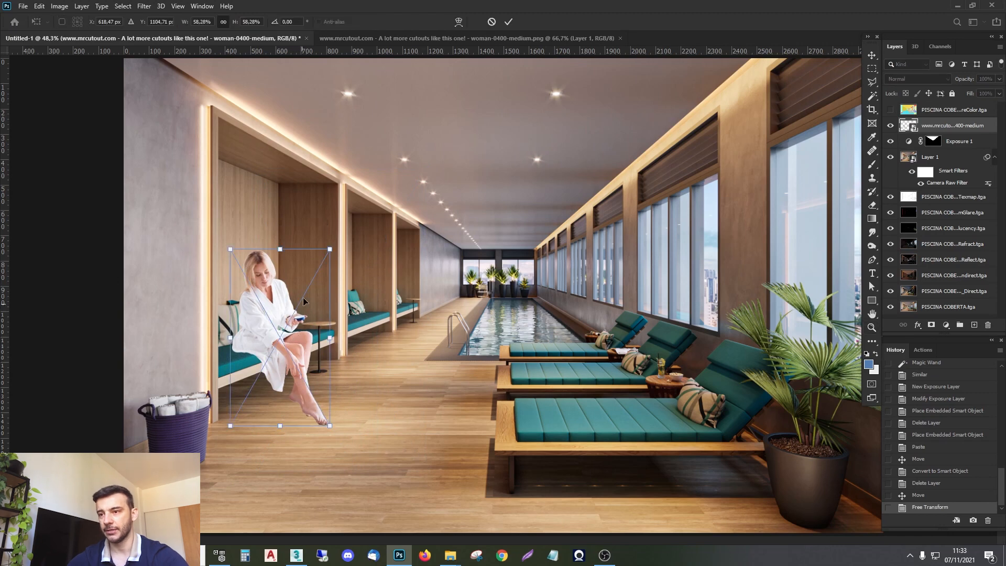
{"action": "left_click_drag", "start_coordinate": [329, 243], "coordinate": [316, 259]}
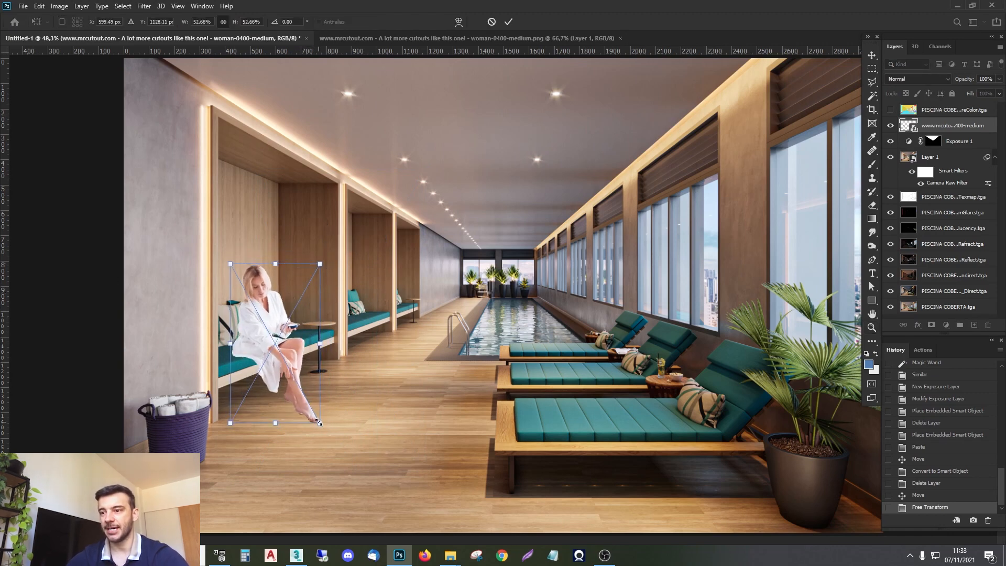
{"action": "left_click_drag", "start_coordinate": [320, 423], "coordinate": [317, 417]}
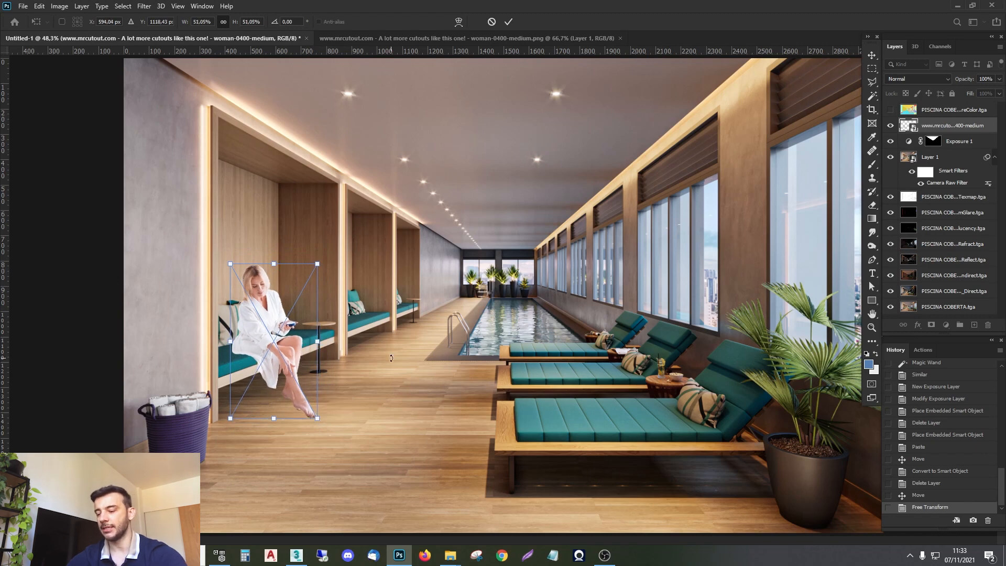
{"action": "key", "text": "Return"}
{"action": "key", "text": "z"}
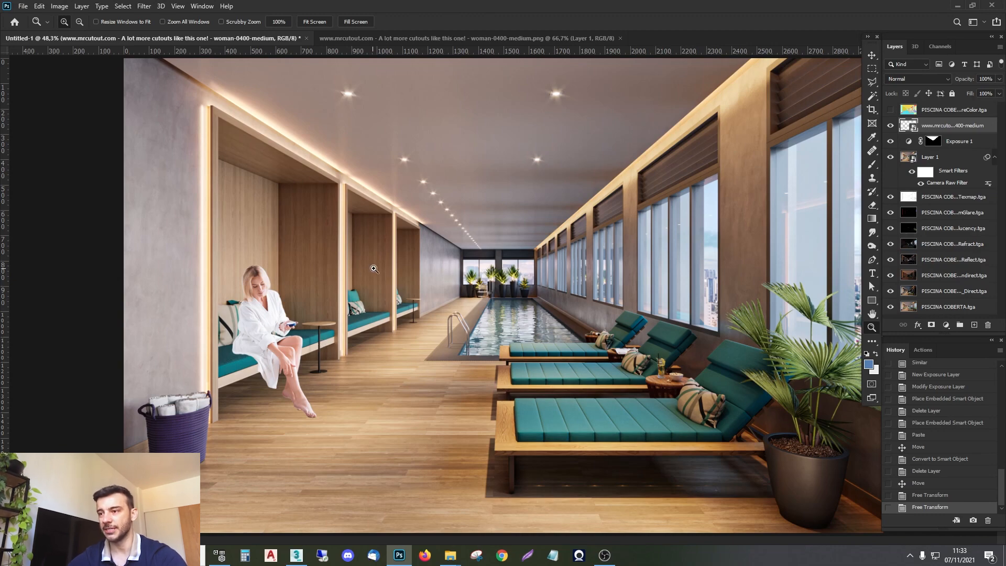
Step: Switch to 3ds Max and show the PISCINA COBERTA scene from above in wireframe
{"action": "left_click", "coordinate": [298, 555]}
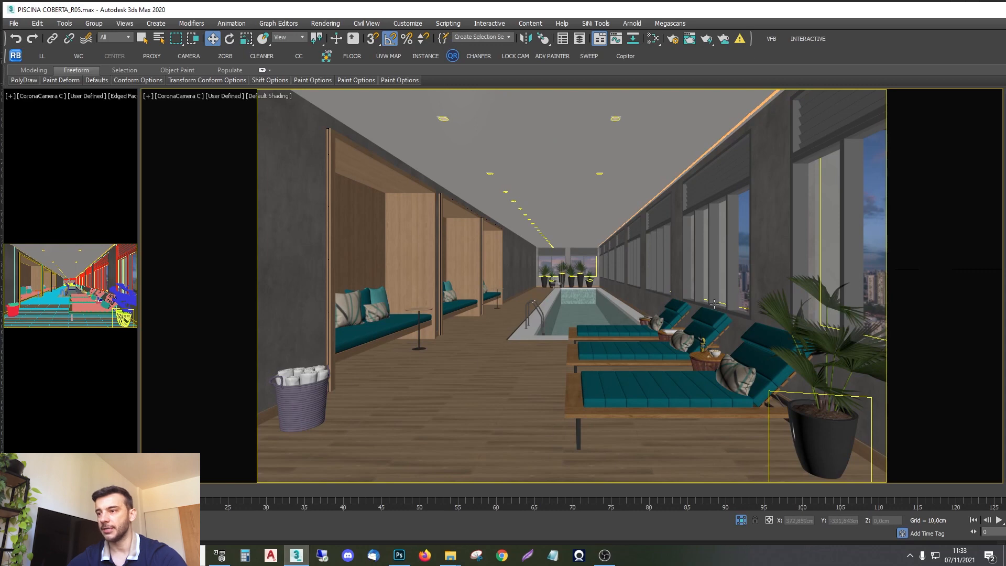
{"action": "key", "text": "F3"}
{"action": "key", "text": "F3"}
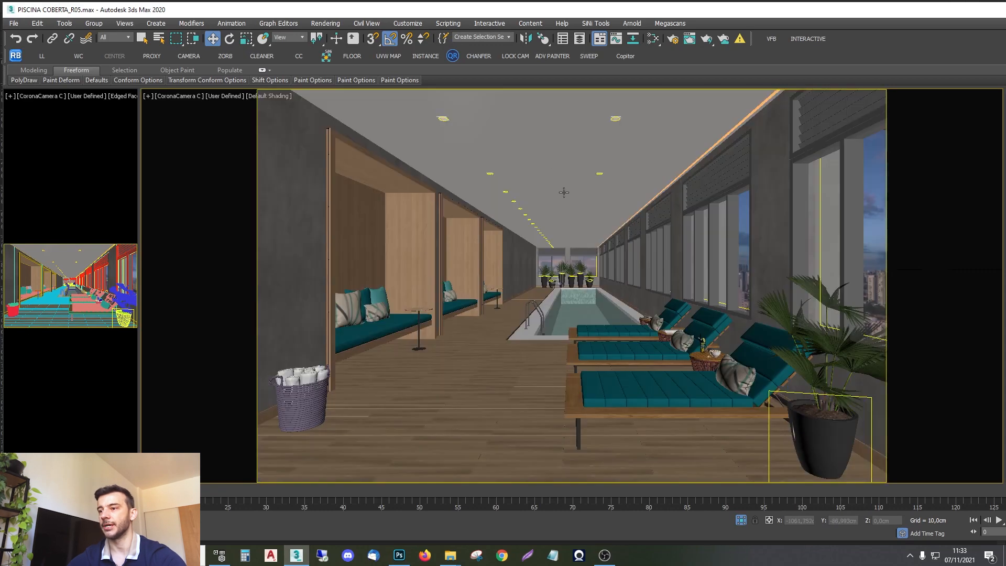
{"action": "key", "text": "t"}
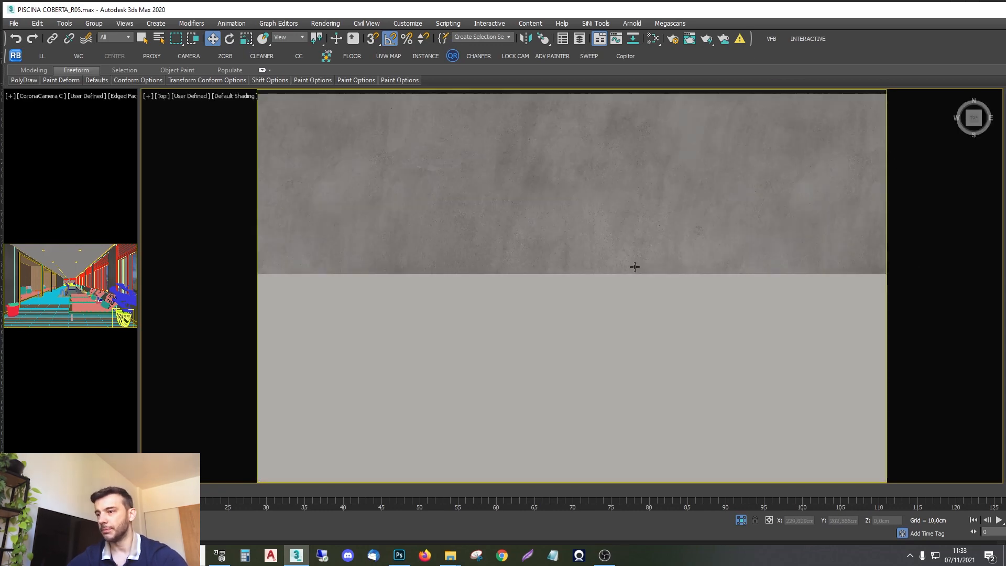
{"action": "key", "text": "z"}
{"action": "key", "text": "F3"}
{"action": "left_click_drag", "start_coordinate": [542, 156], "coordinate": [573, 255]}
{"action": "scroll", "coordinate": [534, 236], "scroll_direction": "up", "scroll_amount": 6}
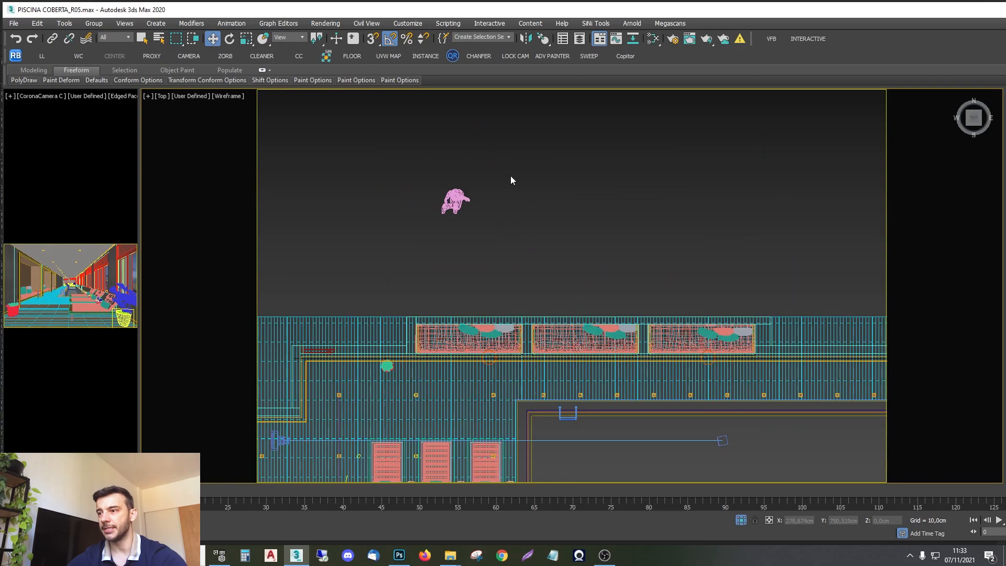
Step: Select the seated 3D woman outside the building, examine her in wireframe and shaded display, and return to the camera view
{"action": "left_click", "coordinate": [454, 202]}
{"action": "mouse_move", "coordinate": [429, 228]}
{"action": "left_mouse_down"}
{"action": "mouse_move", "coordinate": [441, 256]}
{"action": "mouse_move", "coordinate": [499, 208]}
{"action": "mouse_move", "coordinate": [451, 237]}
{"action": "left_mouse_up"}
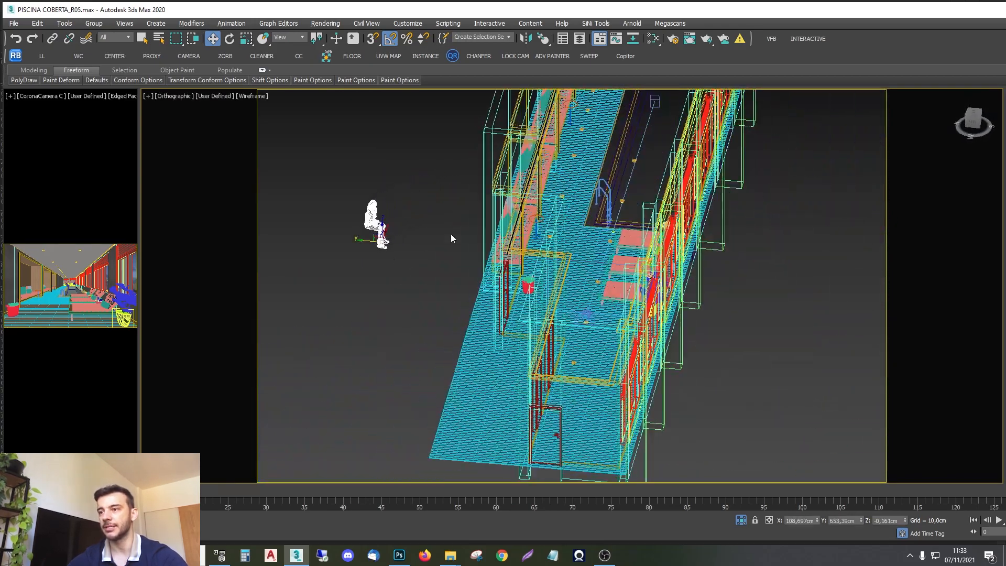
{"action": "scroll", "coordinate": [368, 254], "scroll_direction": "up", "scroll_amount": 5}
{"action": "left_click_drag", "start_coordinate": [368, 260], "coordinate": [377, 292]}
{"action": "scroll", "coordinate": [386, 177], "scroll_direction": "up", "scroll_amount": 5}
{"action": "key", "text": "F3"}
{"action": "key", "text": "F3"}
{"action": "scroll", "coordinate": [404, 194], "scroll_direction": "down", "scroll_amount": 4}
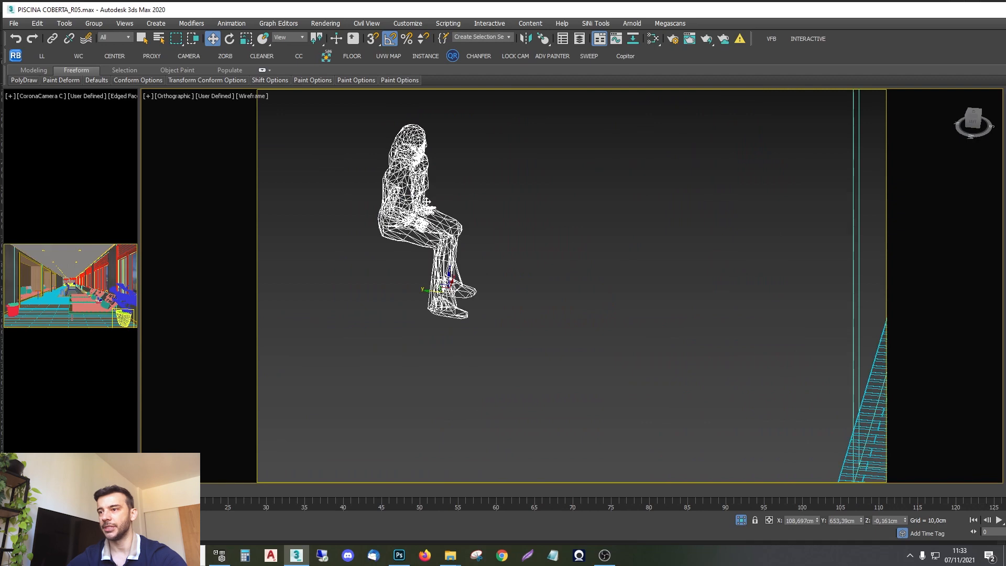
{"action": "key", "text": "F3"}
{"action": "scroll", "coordinate": [427, 203], "scroll_direction": "up", "scroll_amount": 5}
{"action": "scroll", "coordinate": [426, 219], "scroll_direction": "down", "scroll_amount": 8}
{"action": "left_click_drag", "start_coordinate": [432, 241], "coordinate": [403, 254]}
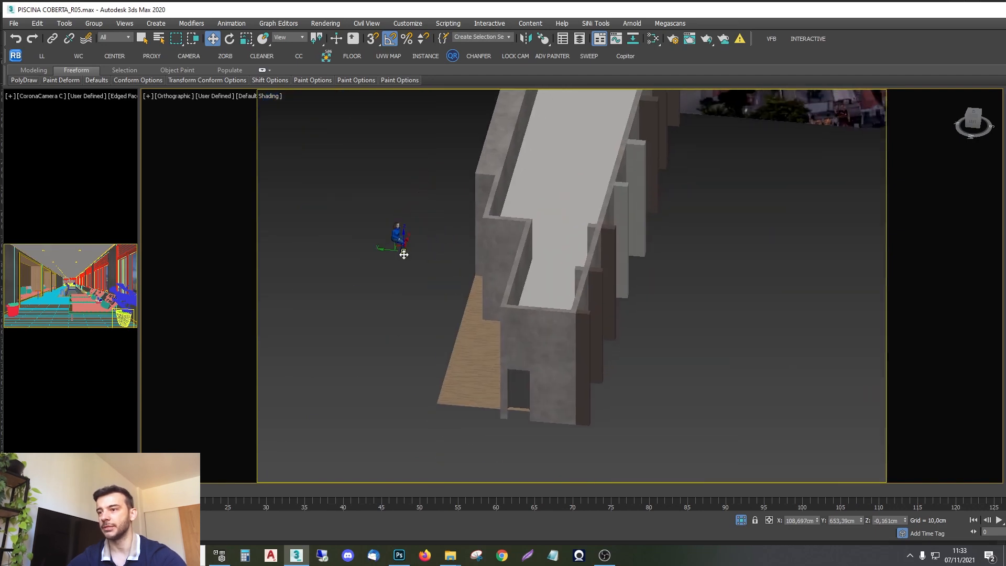
{"action": "left_click_drag", "start_coordinate": [476, 238], "coordinate": [469, 218]}
{"action": "key", "text": "c"}
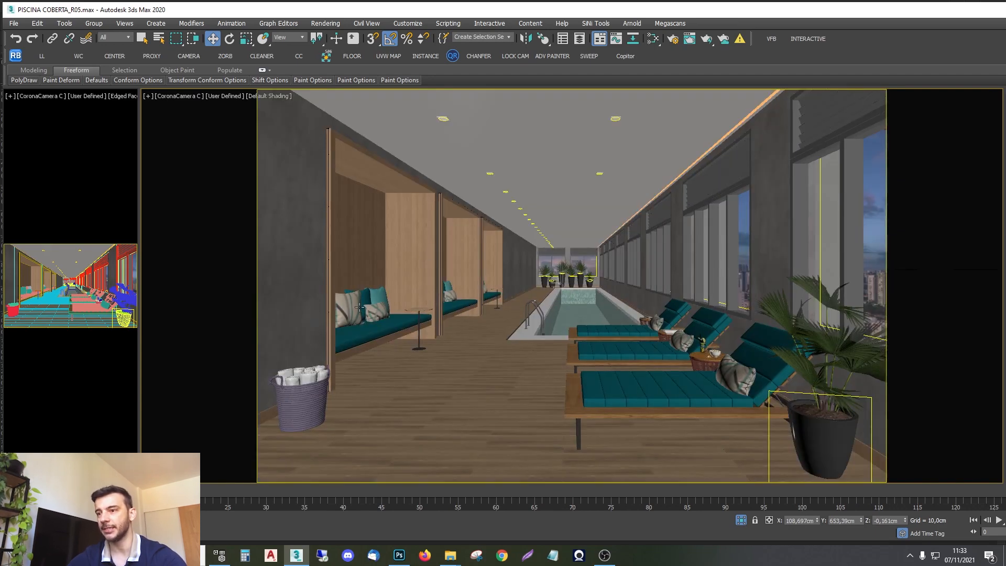
Step: Move the seated 3D woman from outside the building onto the front edge of the nearest bench in the top view
{"action": "key", "text": "t"}
{"action": "key", "text": "F3"}
{"action": "scroll", "coordinate": [518, 220], "scroll_direction": "down", "scroll_amount": 6}
{"action": "scroll", "coordinate": [518, 223], "scroll_direction": "down", "scroll_amount": 3}
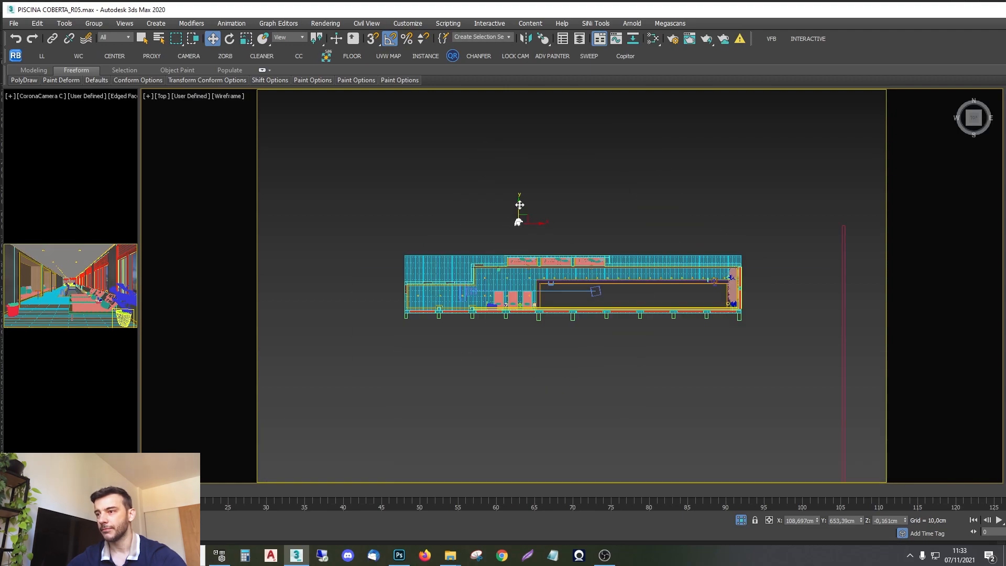
{"action": "left_click_drag", "start_coordinate": [518, 222], "coordinate": [514, 249]}
{"action": "scroll", "coordinate": [518, 268], "scroll_direction": "up", "scroll_amount": 5}
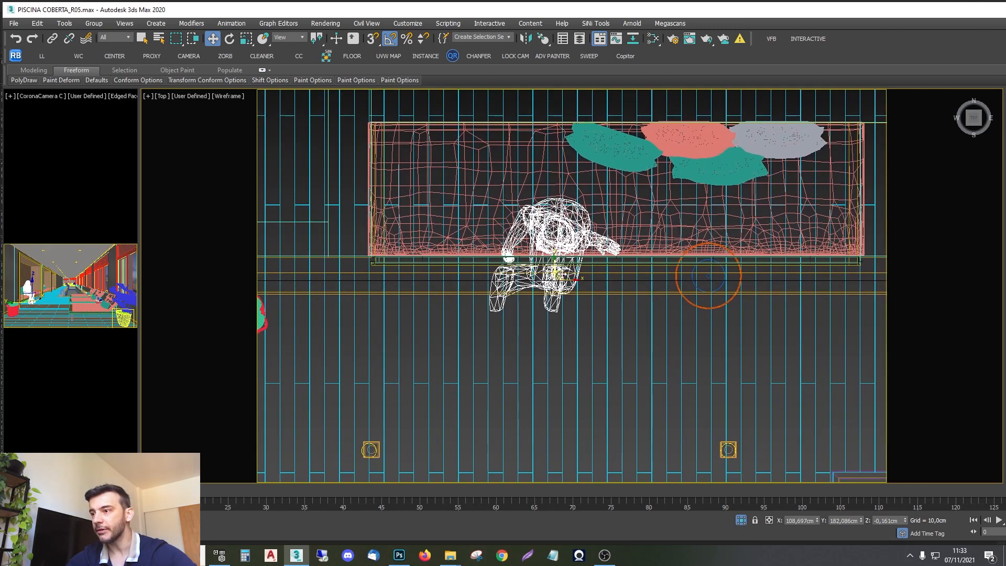
Step: Nudge the 3D woman forward to about Y 177 cm in the camera view, deselect her and check her in shaded display
{"action": "key", "text": "c"}
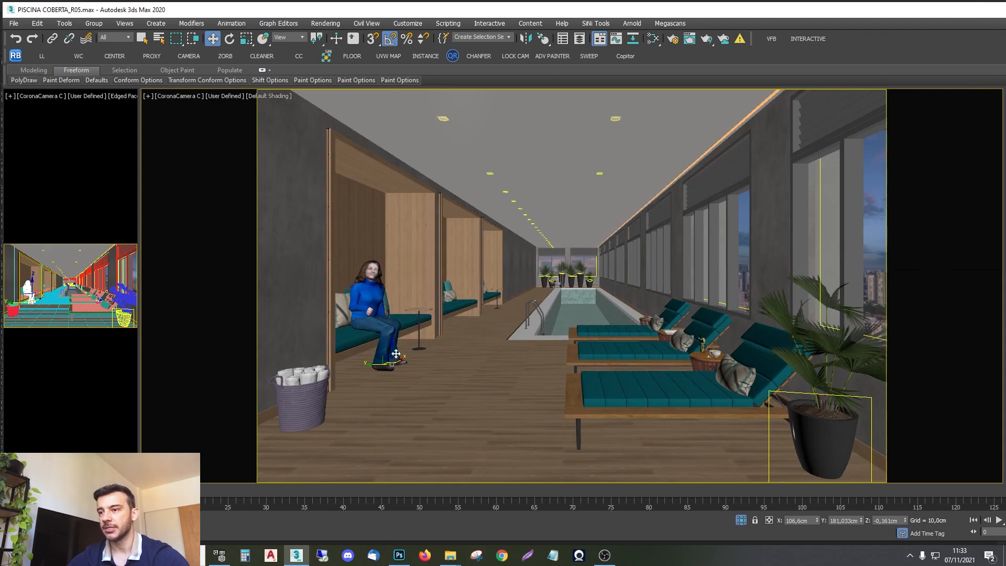
{"action": "left_click_drag", "start_coordinate": [373, 365], "coordinate": [376, 365]}
{"action": "key", "text": "F3"}
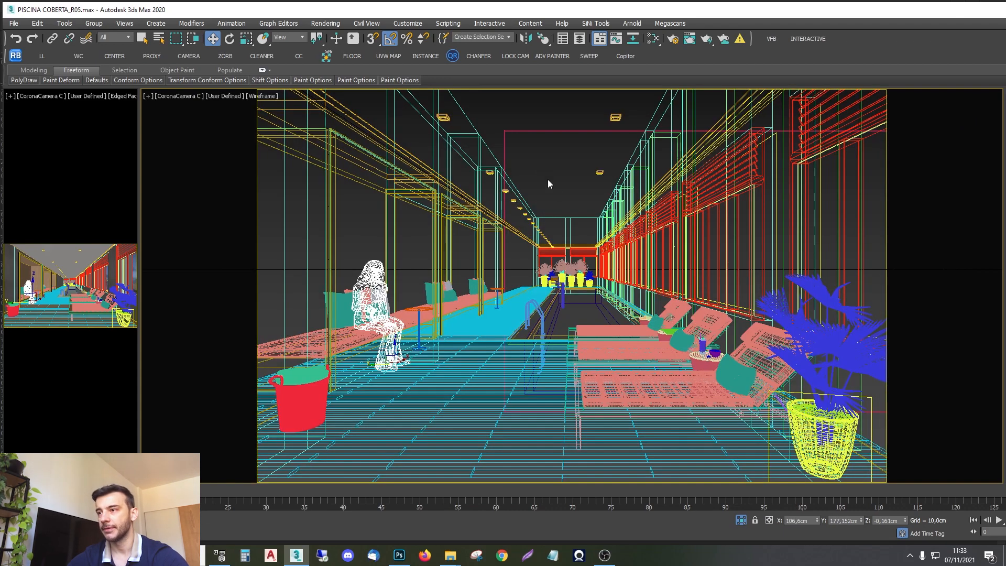
{"action": "left_click", "coordinate": [548, 169]}
{"action": "key", "text": "F3"}
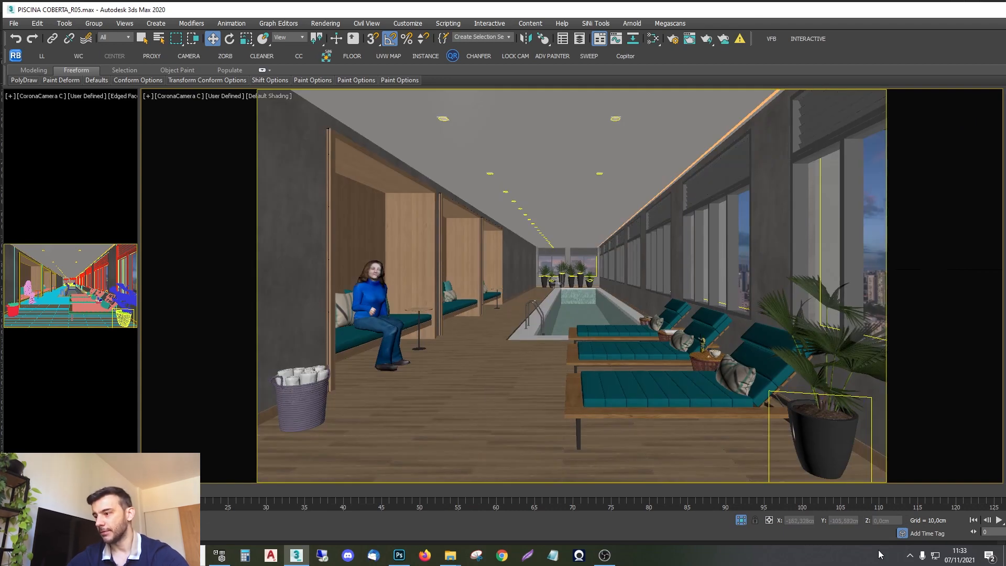
Step: Capture the camera view with the seated 3D woman as a screenshot and copy it
{"action": "left_click", "coordinate": [911, 557]}
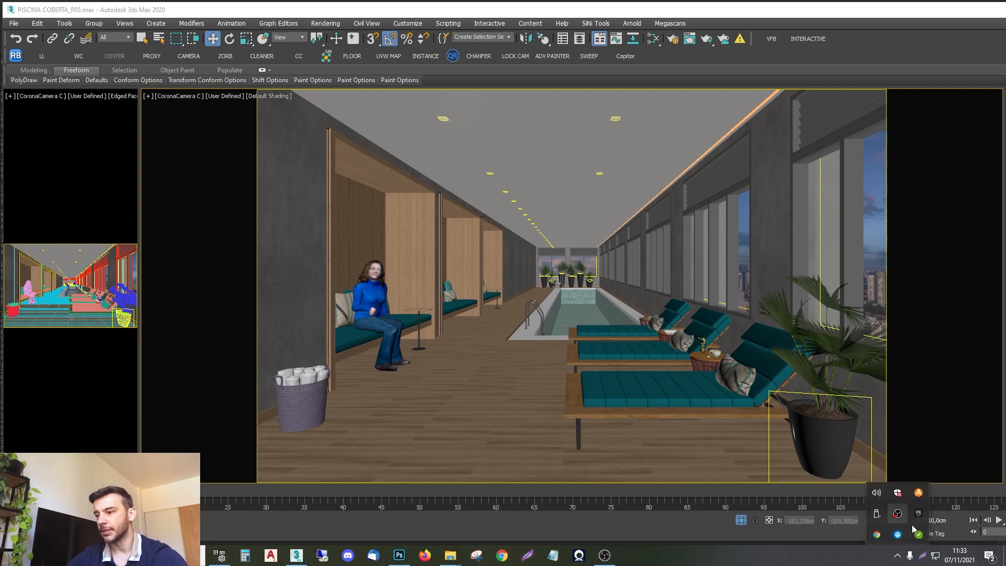
{"action": "left_click", "coordinate": [914, 530]}
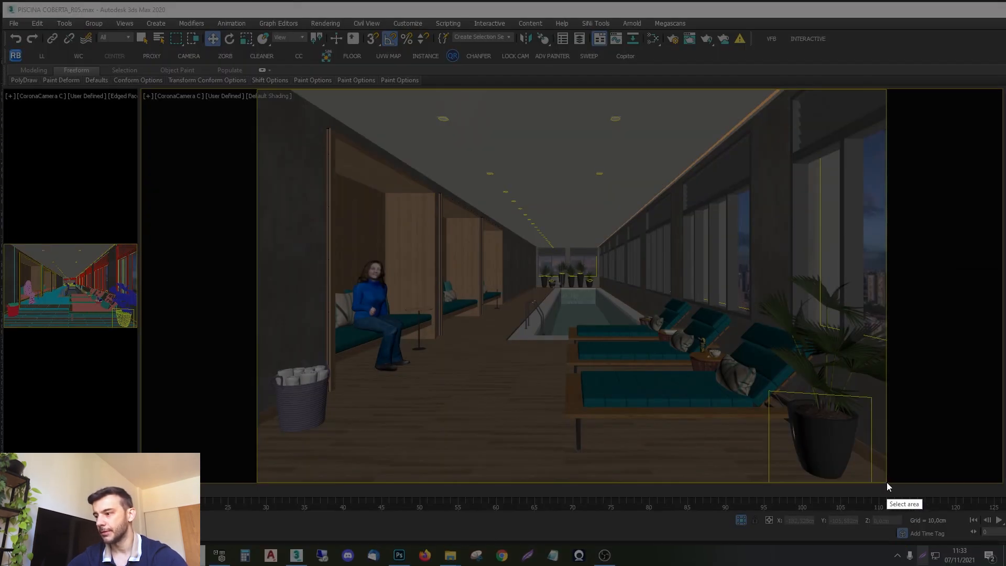
{"action": "left_click_drag", "start_coordinate": [886, 482], "coordinate": [256, 89]}
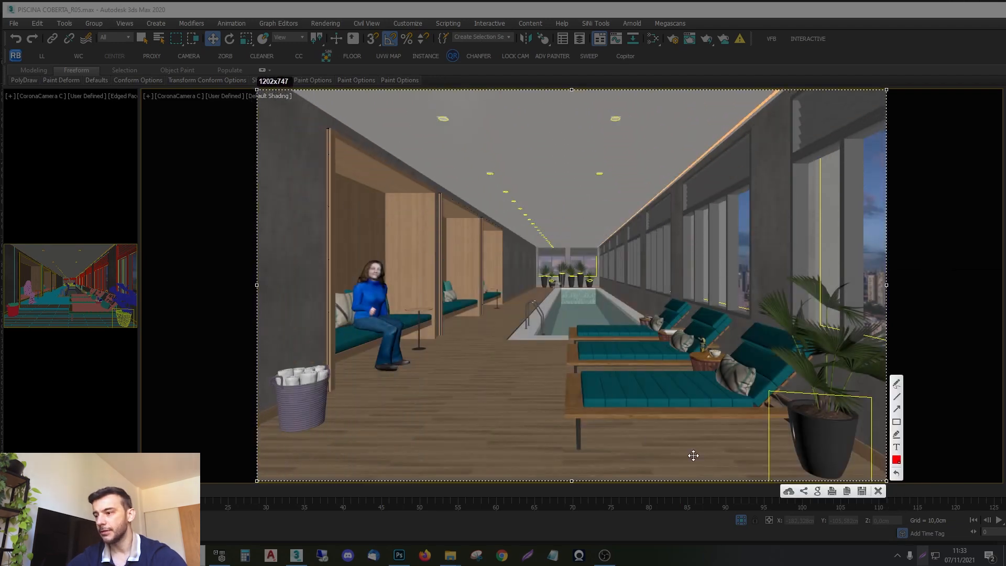
{"action": "left_click", "coordinate": [846, 491]}
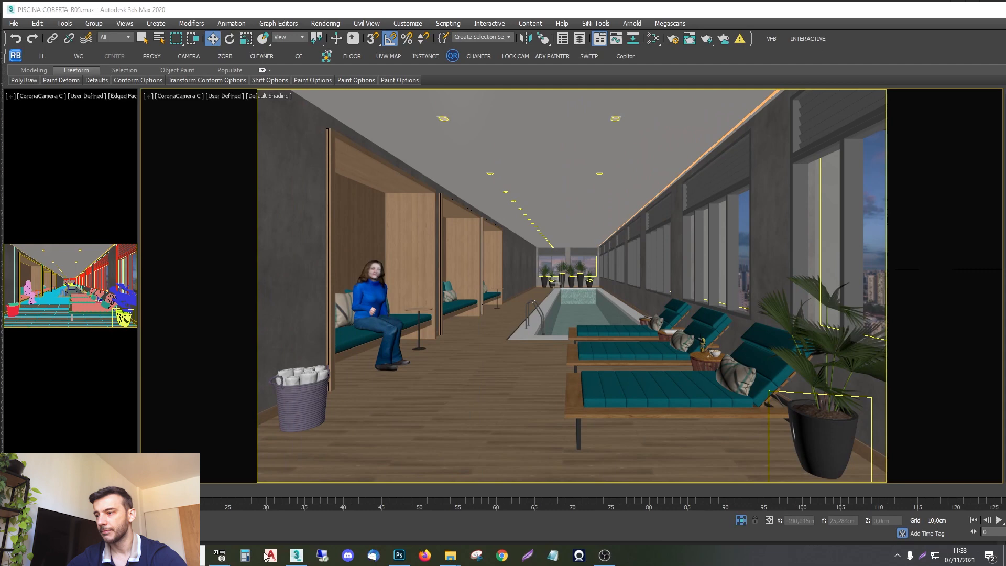
Step: Switch to Photoshop, paste the viewport screenshot over the rendering and scale it to fill the canvas
{"action": "left_click", "coordinate": [398, 554]}
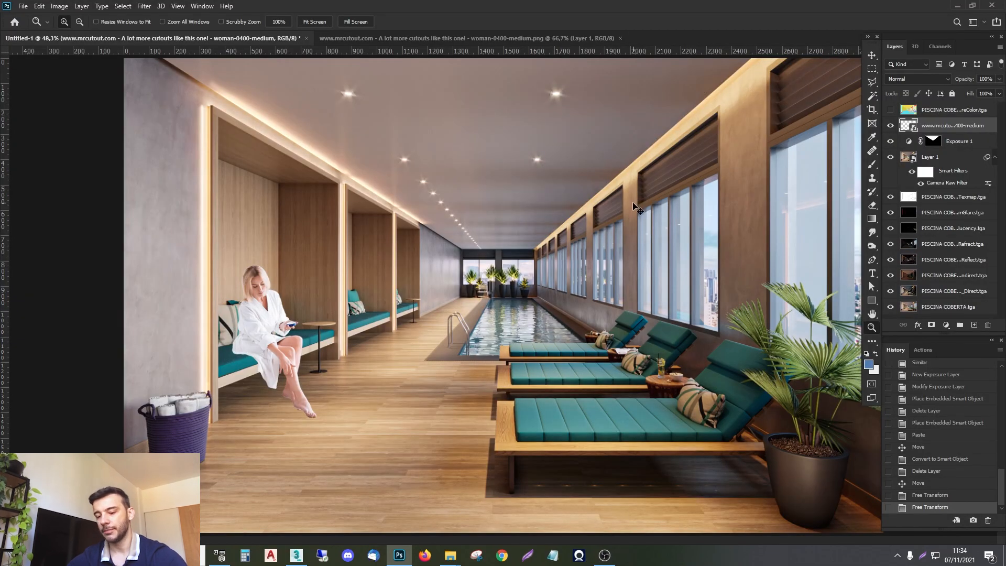
{"action": "key", "text": "ctrl+v"}
{"action": "key", "text": "ctrl+t"}
{"action": "left_click_drag", "start_coordinate": [534, 242], "coordinate": [315, 103]}
{"action": "left_click_drag", "start_coordinate": [428, 247], "coordinate": [876, 553]}
{"action": "key", "text": "Return"}
{"action": "key", "text": "z"}
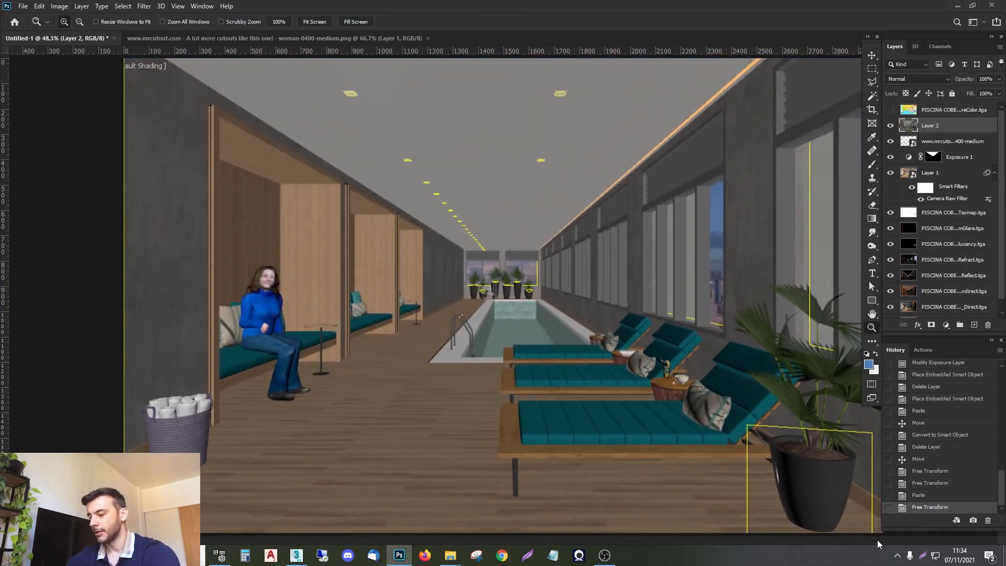
Step: Set the pasted screenshot layer's opacity to 40% and toggle its visibility to check the overlay
{"action": "key", "text": "4"}
{"action": "left_click", "coordinate": [890, 125]}
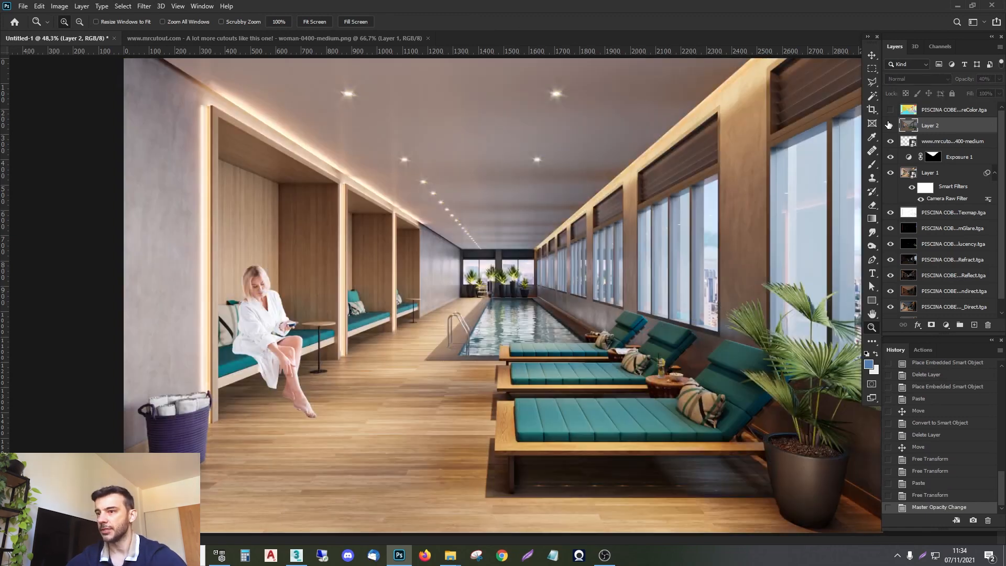
{"action": "left_click", "coordinate": [890, 126]}
Step: Move the bathrobe woman cutout over the 3D reference figure and scale it down to about 49.39%
{"action": "left_click", "coordinate": [932, 140]}
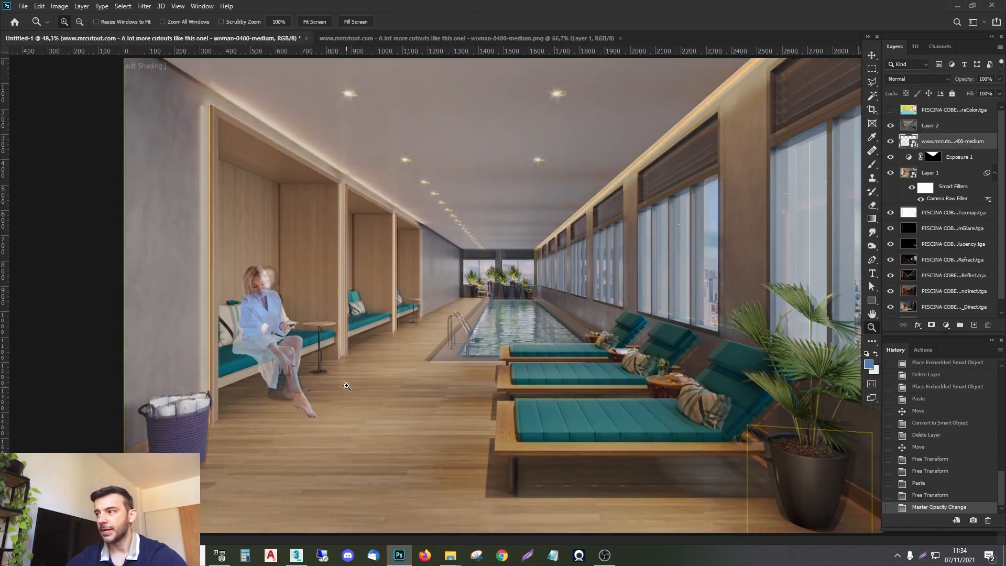
{"action": "mouse_move", "coordinate": [269, 346]}
{"action": "left_mouse_down"}
{"action": "mouse_move", "coordinate": [333, 354]}
{"action": "mouse_move", "coordinate": [273, 352]}
{"action": "left_mouse_up"}
{"action": "key", "text": "ctrl+t"}
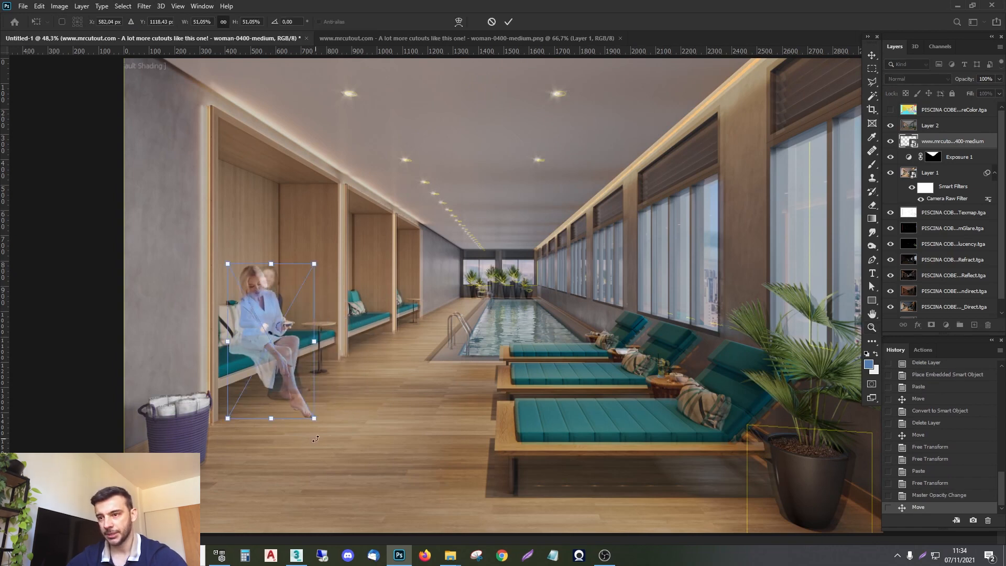
{"action": "left_click_drag", "start_coordinate": [313, 416], "coordinate": [298, 423]}
{"action": "key", "text": "Return"}
{"action": "key", "text": "z"}
Step: Nudge the bathrobe woman cutout right and slightly up to align with the 3D reference figure
{"action": "key", "text": "ctrl+Right"}
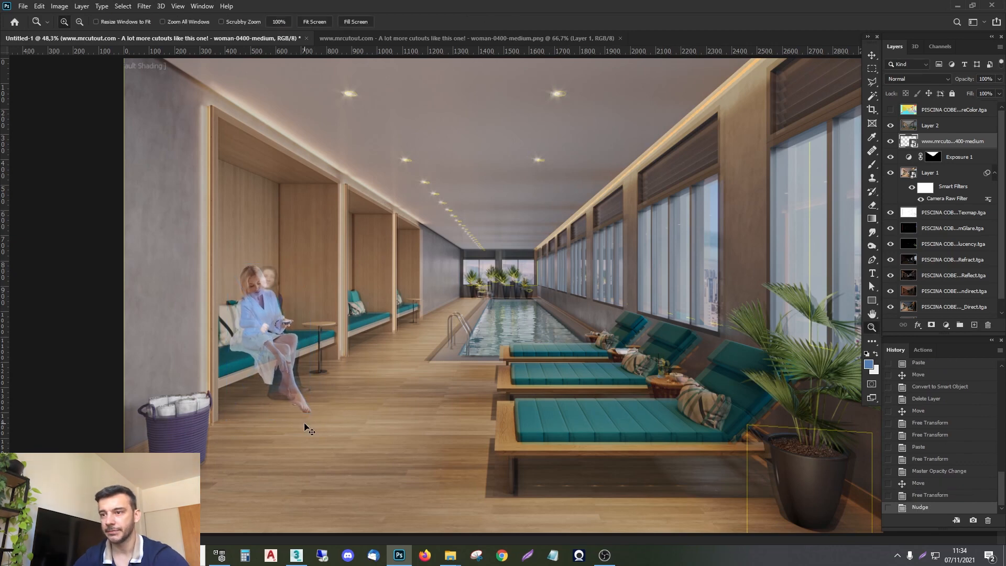
{"action": "key", "text": "ctrl+Right"}
{"action": "key", "text": "ctrl+Right"}
{"action": "key", "text": "ctrl+Right"}
{"action": "key", "text": "ctrl+Right"}
{"action": "key", "text": "ctrl+Right"}
{"action": "key", "text": "ctrl+Right"}
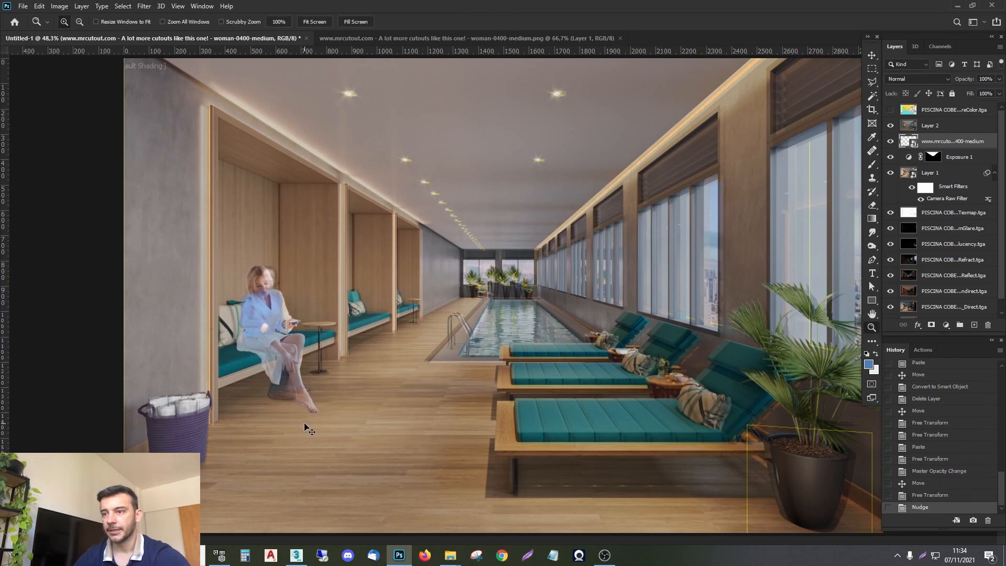
{"action": "key", "text": "ctrl+Up"}
{"action": "key", "text": "ctrl+Right"}
{"action": "key", "text": "ctrl+Right"}
{"action": "key", "text": "ctrl+Right"}
{"action": "key", "text": "ctrl+Right"}
{"action": "key", "text": "ctrl+Up"}
Step: Scale the bathrobe woman cutout down to about 48.21% and nudge it right
{"action": "key", "text": "ctrl+t"}
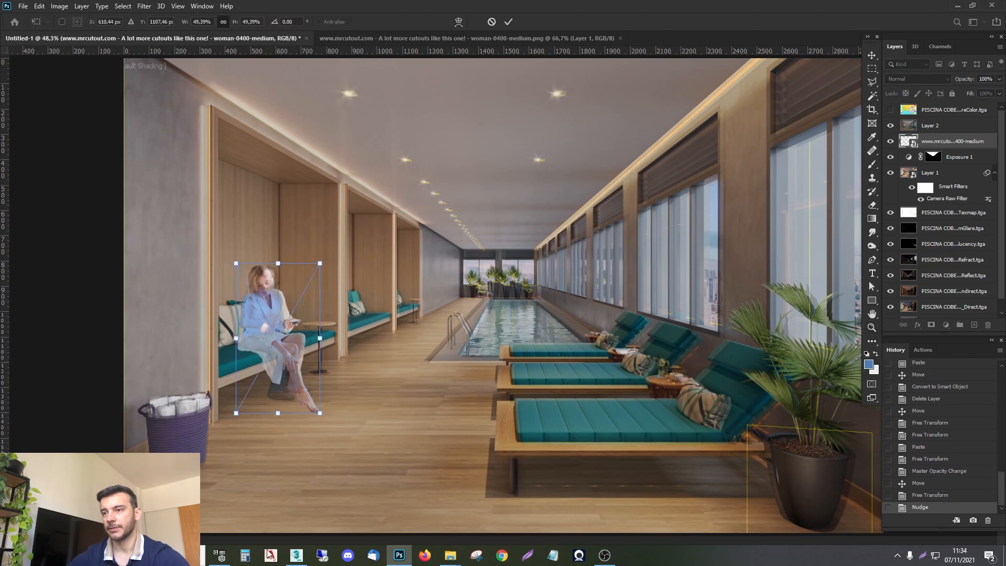
{"action": "left_click_drag", "start_coordinate": [320, 415], "coordinate": [316, 411]}
{"action": "key", "text": "Return"}
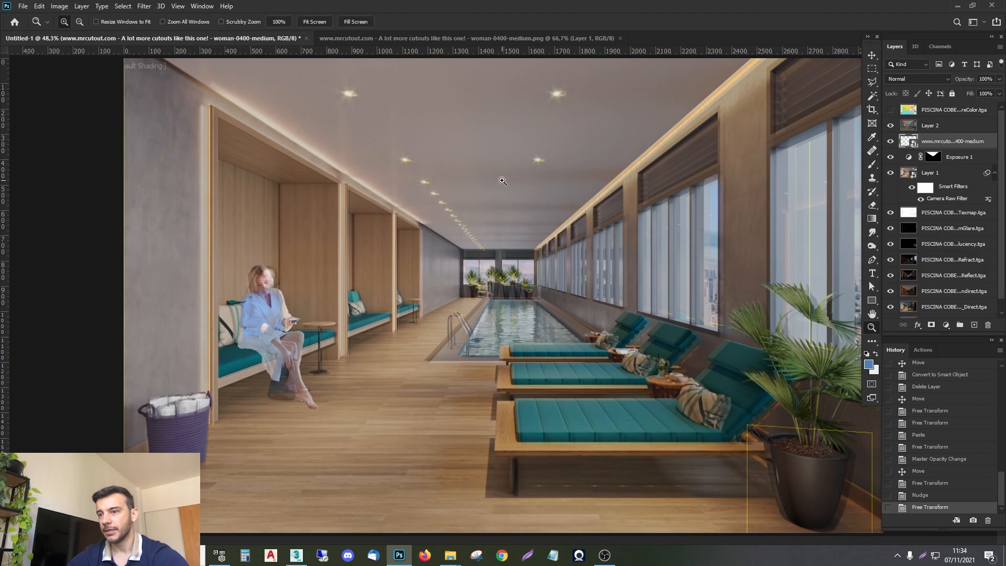
{"action": "key", "text": "ctrl+Right"}
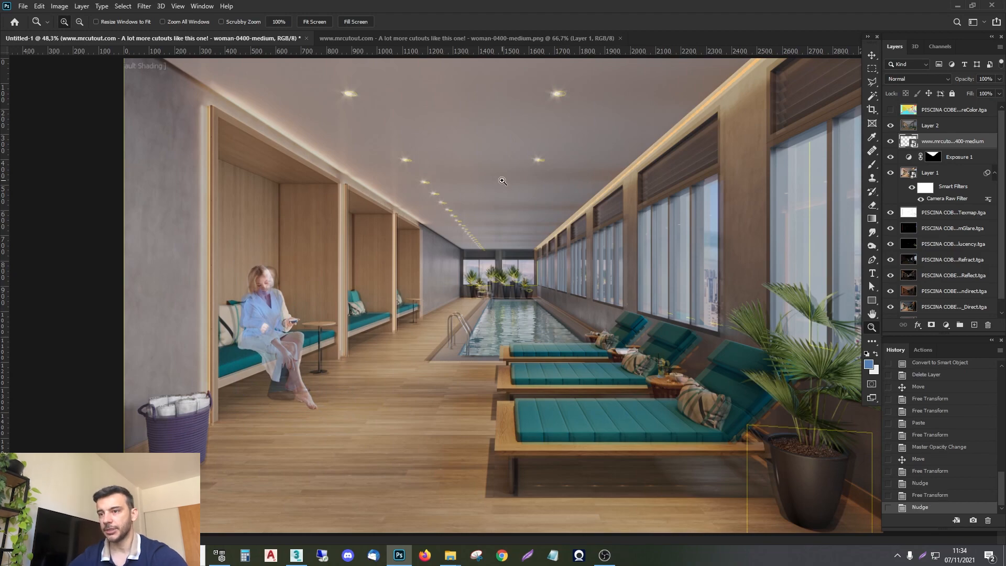
Step: Compare the cutout with and without the viewport screenshot overlay, and delete the screenshot layer
{"action": "left_click", "coordinate": [890, 126]}
{"action": "left_click", "coordinate": [889, 125]}
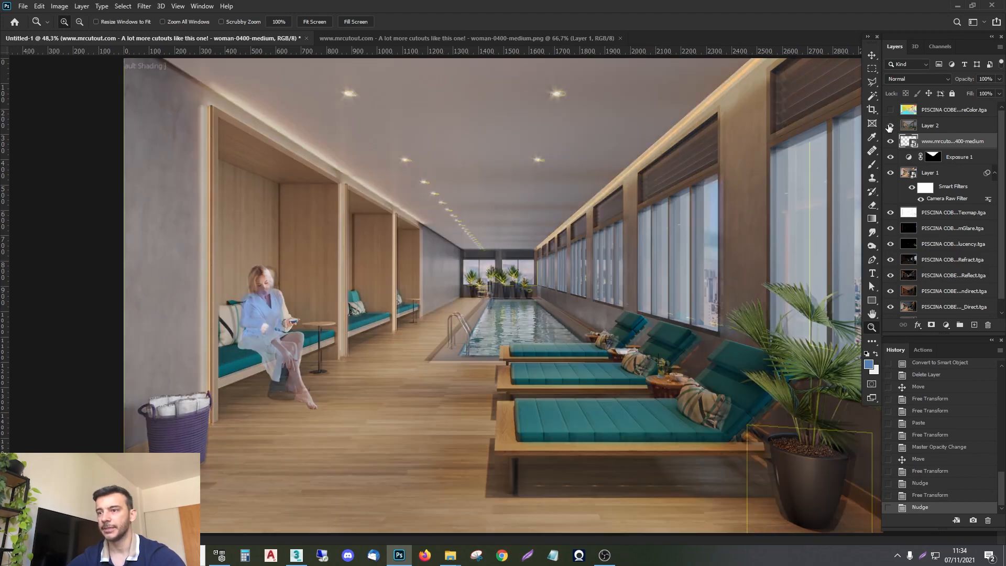
{"action": "left_click", "coordinate": [890, 125]}
{"action": "left_click", "coordinate": [890, 125]}
{"action": "left_click", "coordinate": [933, 125]}
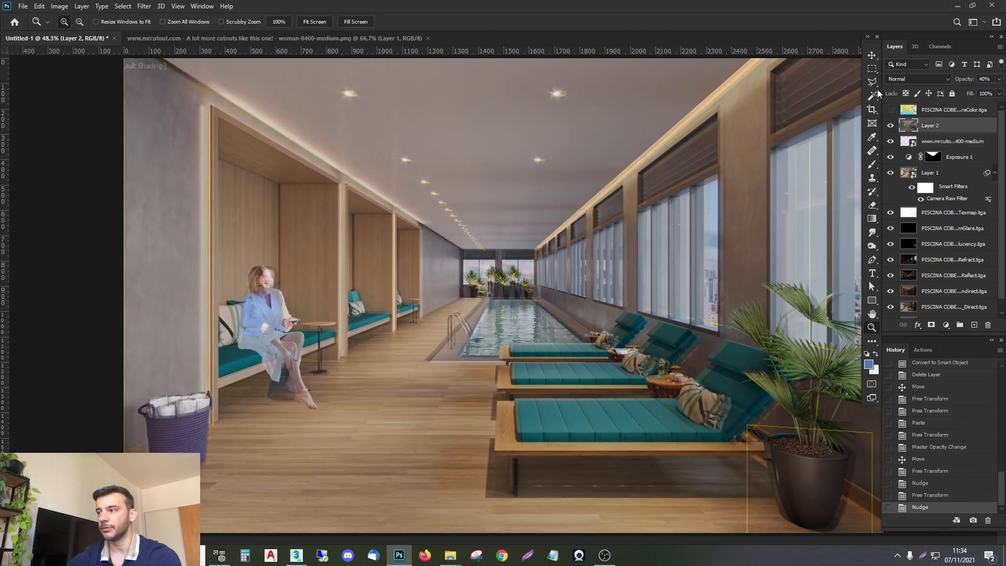
{"action": "key", "text": "Delete"}
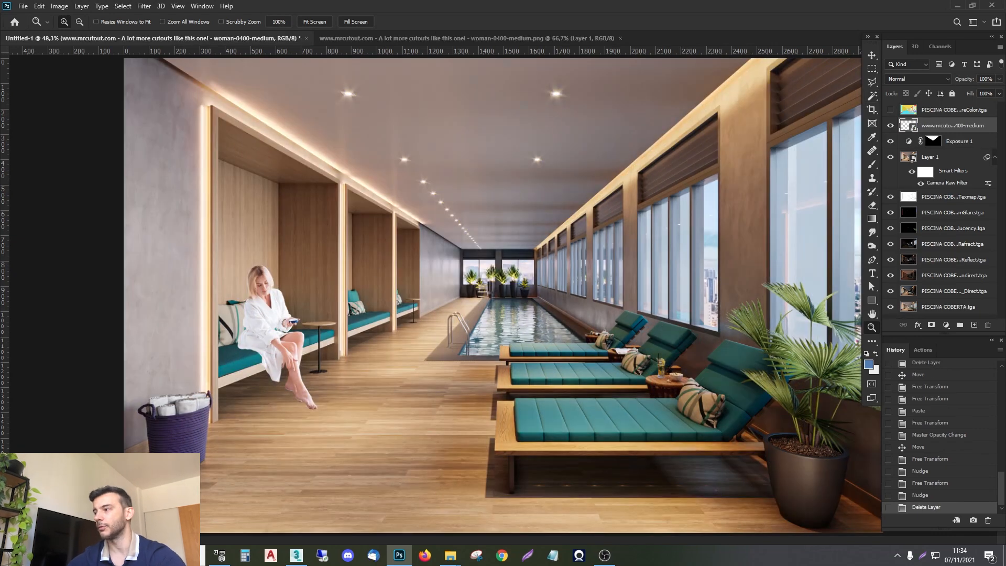
Step: Switch to 3ds Max, create a tall thin box on the floor beside the 3D woman and move it to about Y 90 cm
{"action": "left_click", "coordinate": [298, 556]}
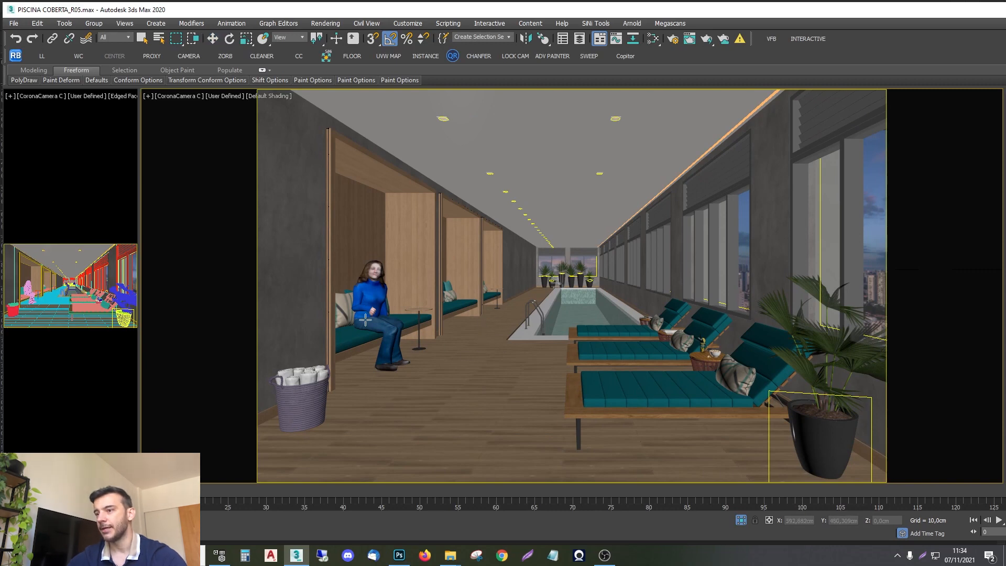
{"action": "left_click", "coordinate": [471, 344]}
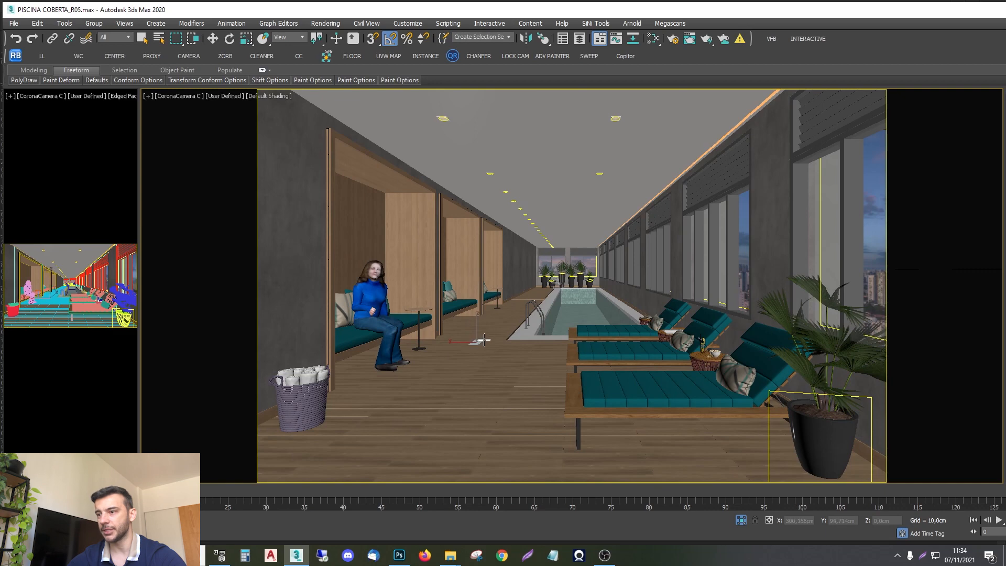
{"action": "left_click_drag", "start_coordinate": [484, 339], "coordinate": [483, 341]}
{"action": "left_click", "coordinate": [486, 311]}
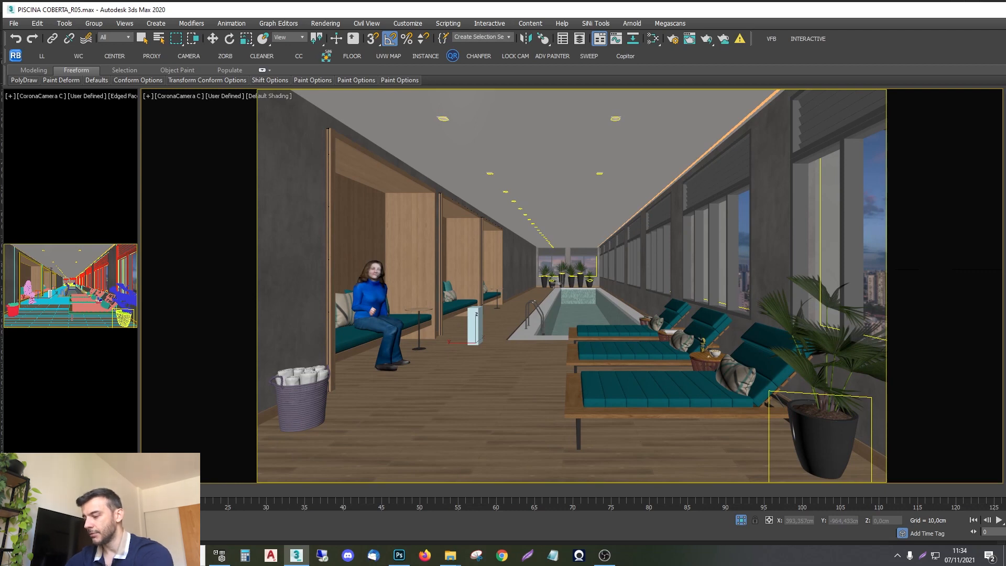
{"action": "key", "text": "Return"}
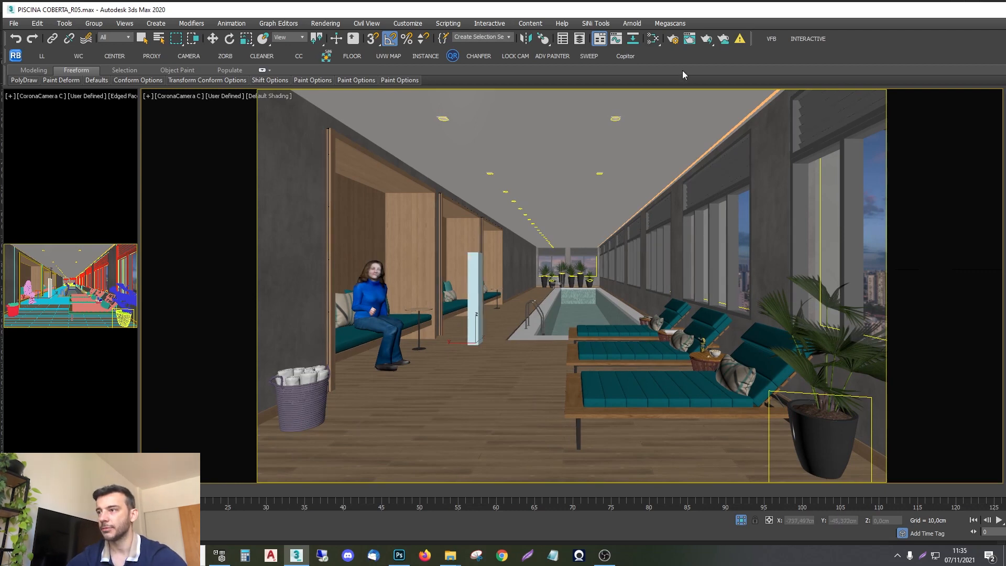
{"action": "key", "text": "w"}
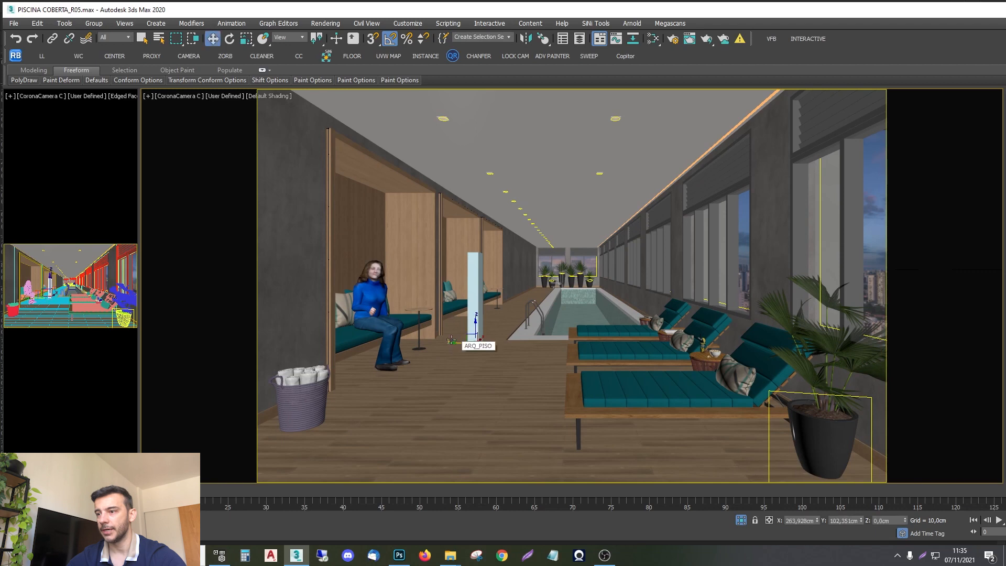
{"action": "left_click_drag", "start_coordinate": [453, 345], "coordinate": [460, 346]}
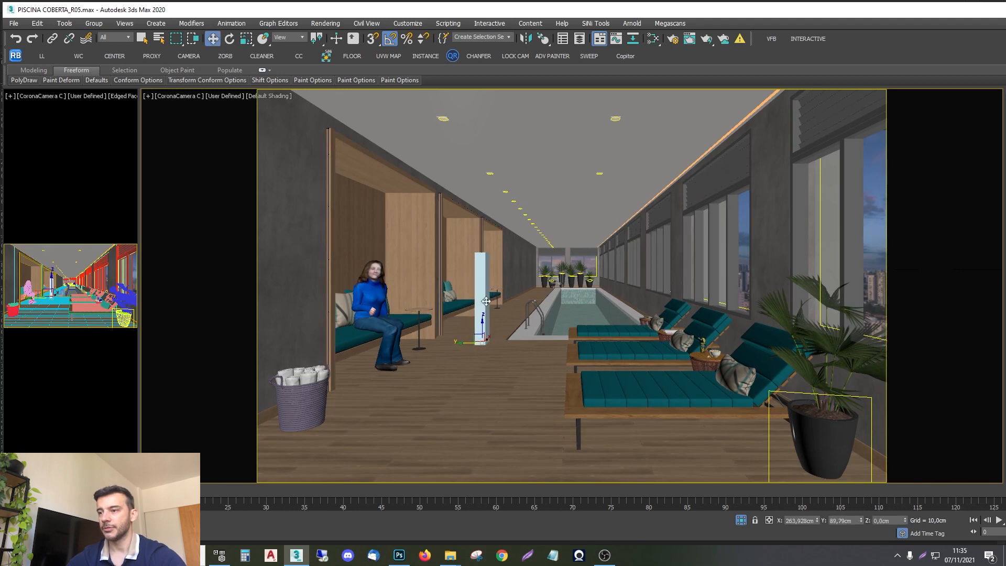
Step: Capture the camera view with the tall box, copy it and switch back to Photoshop
{"action": "left_click", "coordinate": [922, 555]}
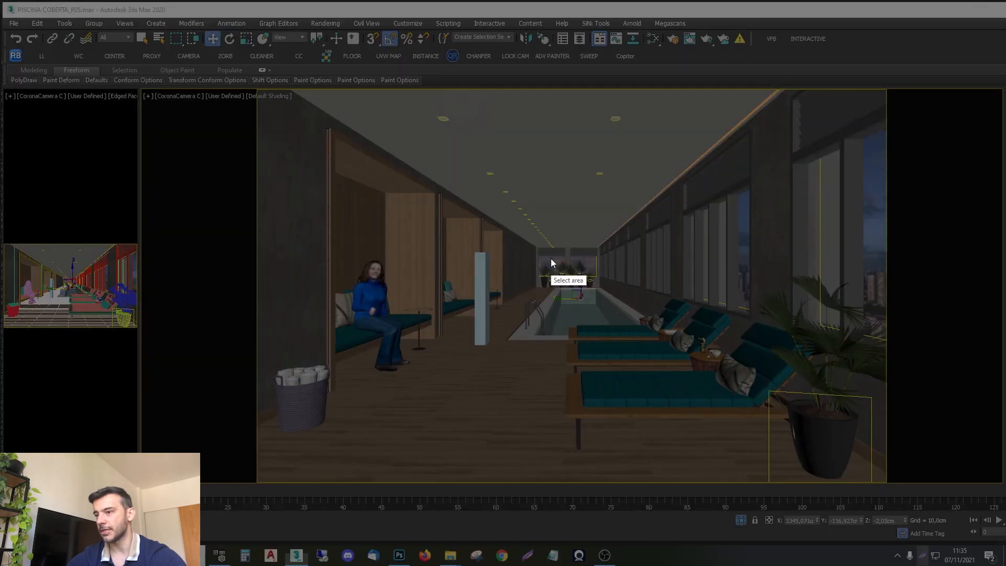
{"action": "left_click_drag", "start_coordinate": [259, 90], "coordinate": [885, 481]}
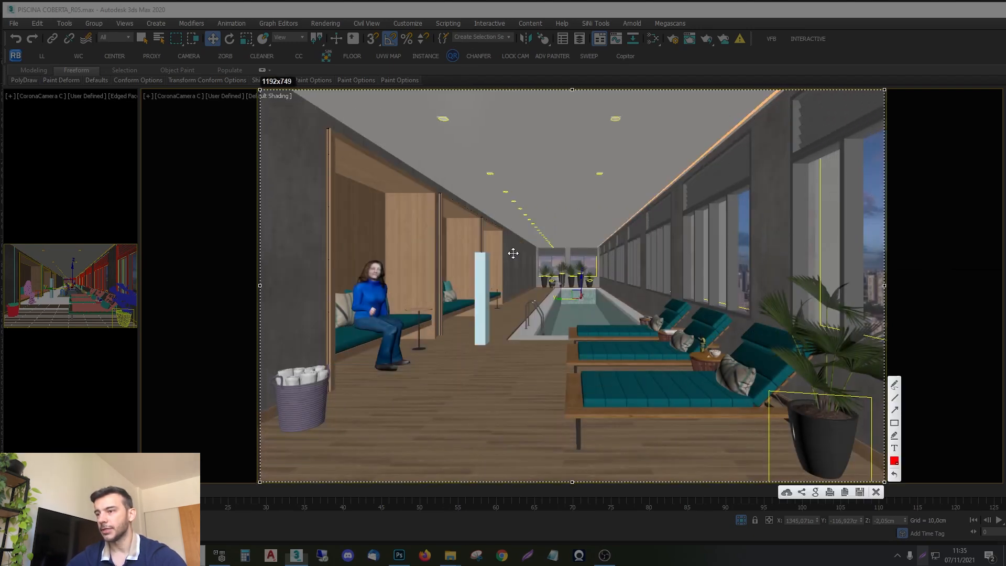
{"action": "key", "text": "ctrl+c"}
{"action": "left_click", "coordinate": [399, 555]}
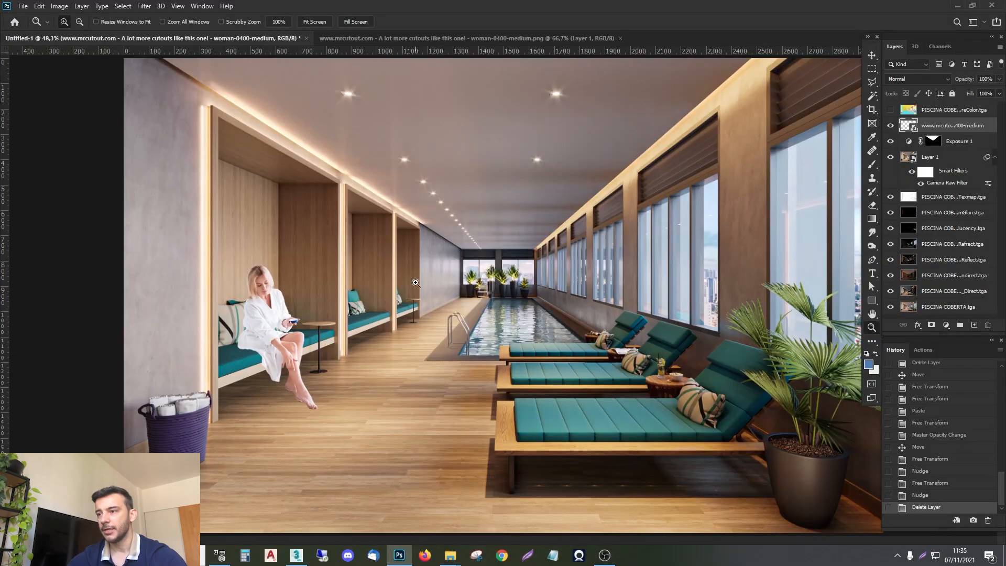
Step: Toggle the bathrobe woman cutout's visibility and check its transform bounds on the bench
{"action": "left_click", "coordinate": [890, 127]}
{"action": "left_click", "coordinate": [891, 126]}
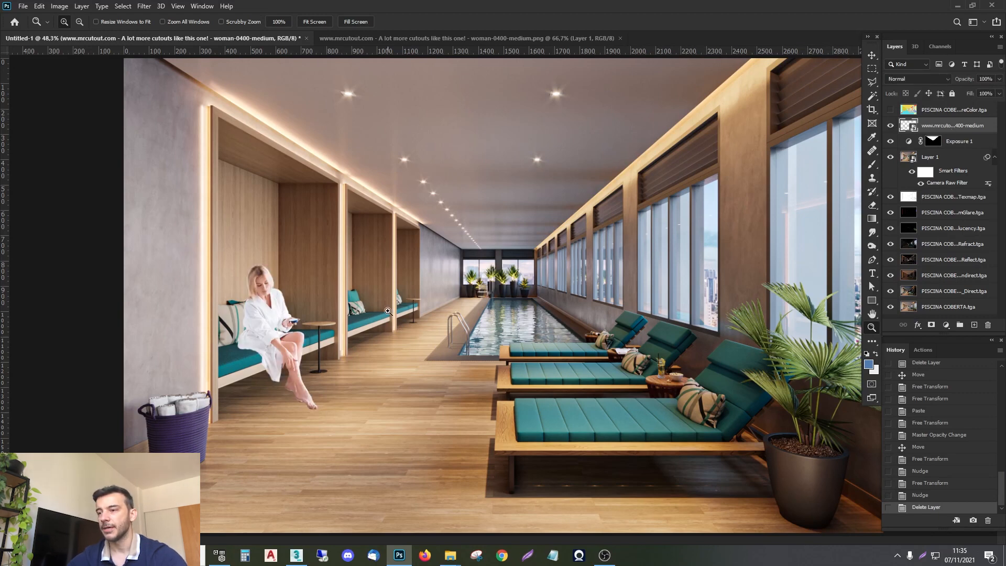
{"action": "key", "text": "ctrl+t"}
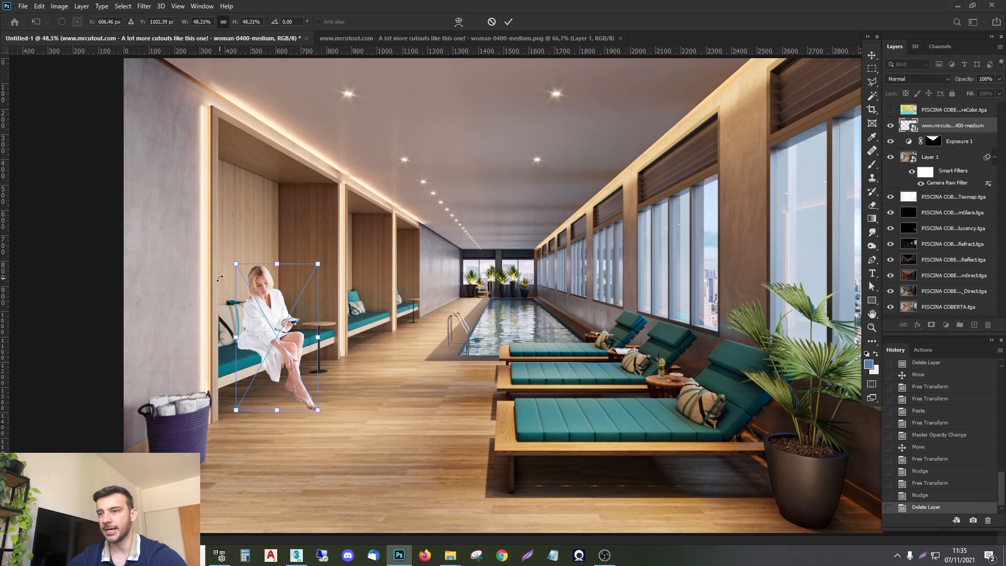
{"action": "key", "text": "Return"}
{"action": "key", "text": "z"}
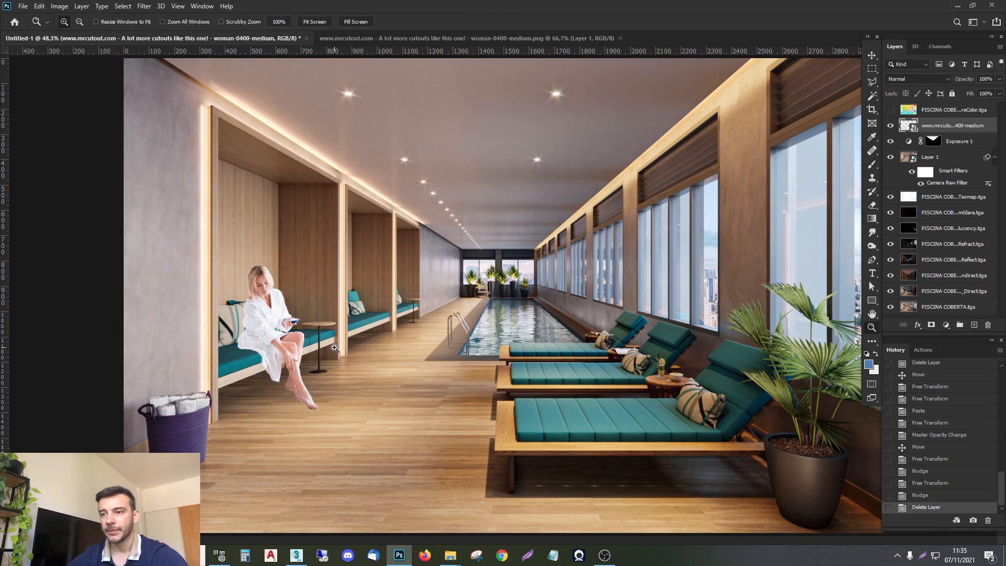
Step: Nudge the bathrobe woman cutout slightly left and up on the bench and inspect her placement up close
{"action": "key", "text": "ctrl+Left"}
{"action": "key", "text": "ctrl+Left"}
{"action": "key", "text": "ctrl+Left"}
{"action": "key", "text": "ctrl+Left"}
{"action": "key", "text": "ctrl+Left"}
{"action": "key", "text": "ctrl+Up"}
{"action": "key", "text": "ctrl+Up"}
{"action": "key", "text": "ctrl+Up"}
{"action": "key", "text": "ctrl+Up"}
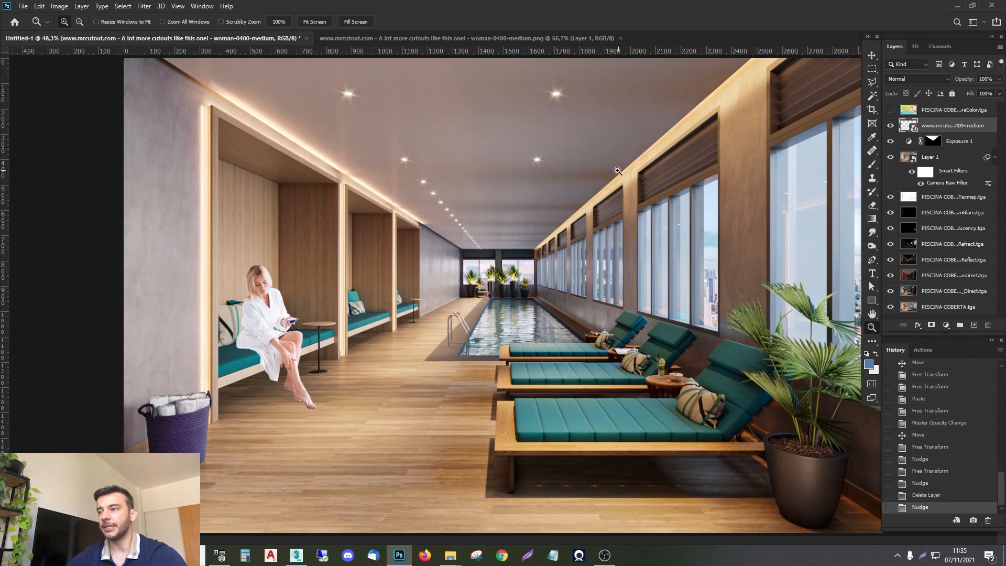
{"action": "left_click", "coordinate": [321, 332]}
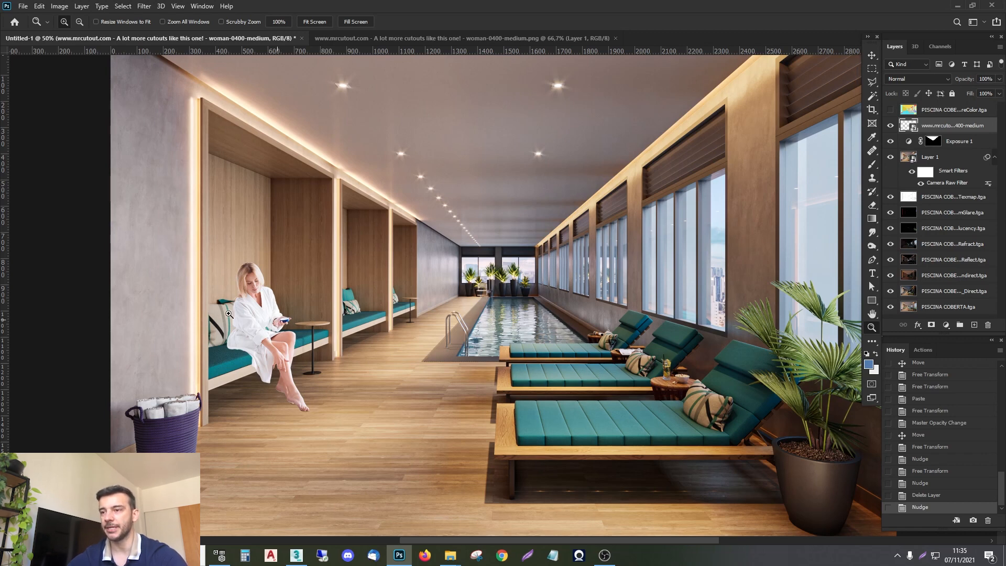
{"action": "left_click_drag", "start_coordinate": [436, 198], "coordinate": [121, 429]}
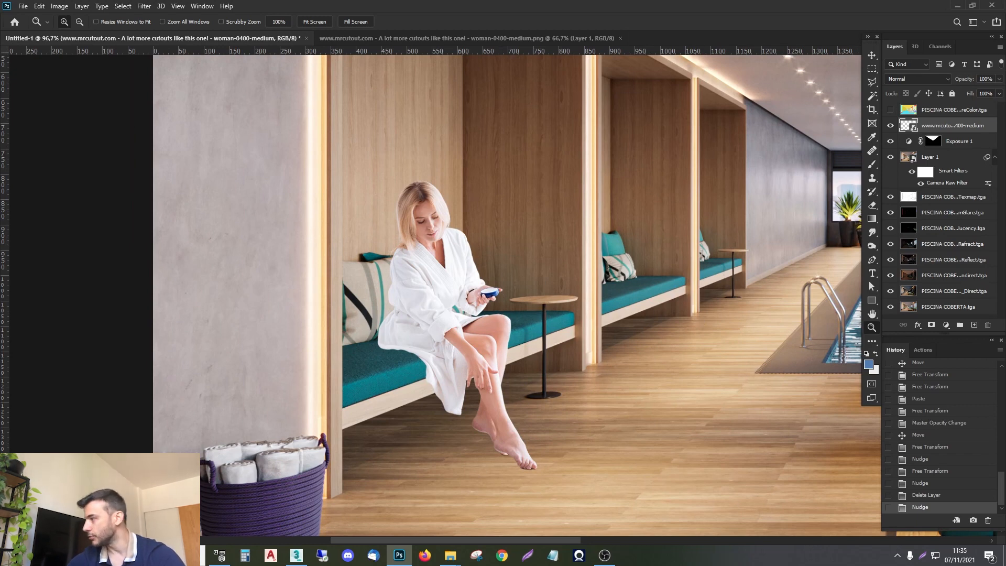
Step: Place the woman-0482-large cutout from the file browser into the rendering at 100% scale
{"action": "key", "text": "alt+Tab"}
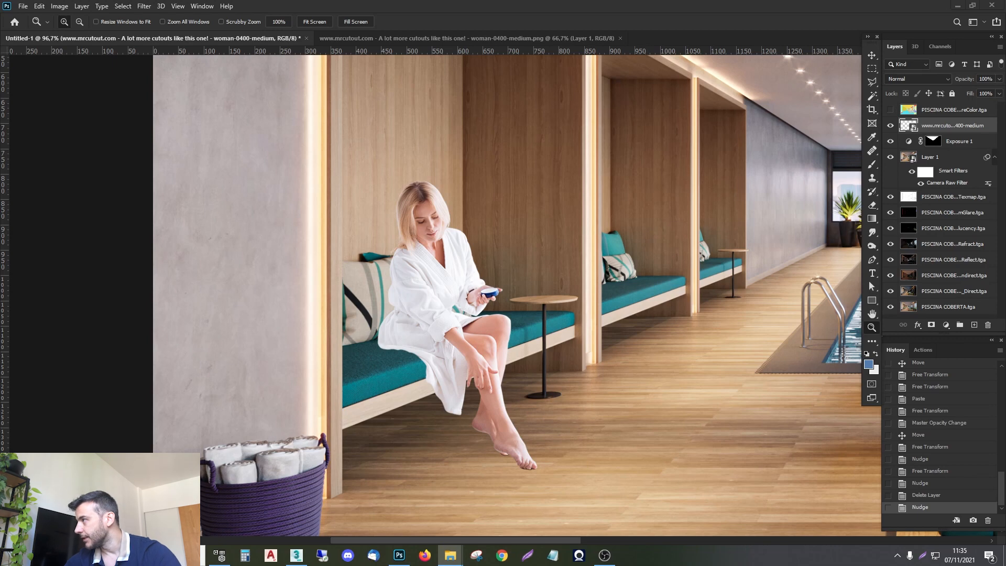
{"action": "left_click_drag", "start_coordinate": [1005, 173], "coordinate": [527, 208]}
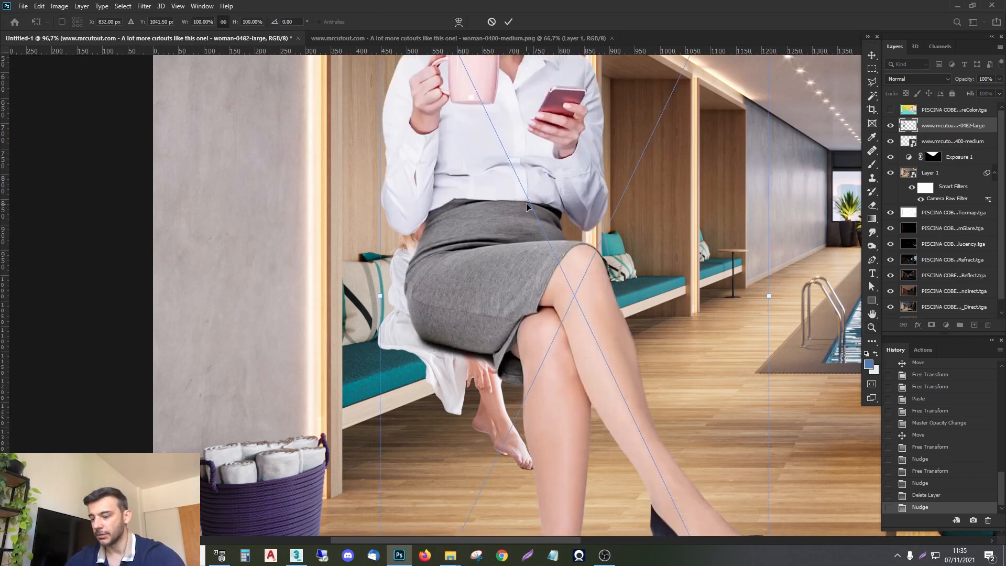
{"action": "key", "text": "Return"}
{"action": "key", "text": "z"}
{"action": "left_click", "coordinate": [526, 240], "text": "alt"}
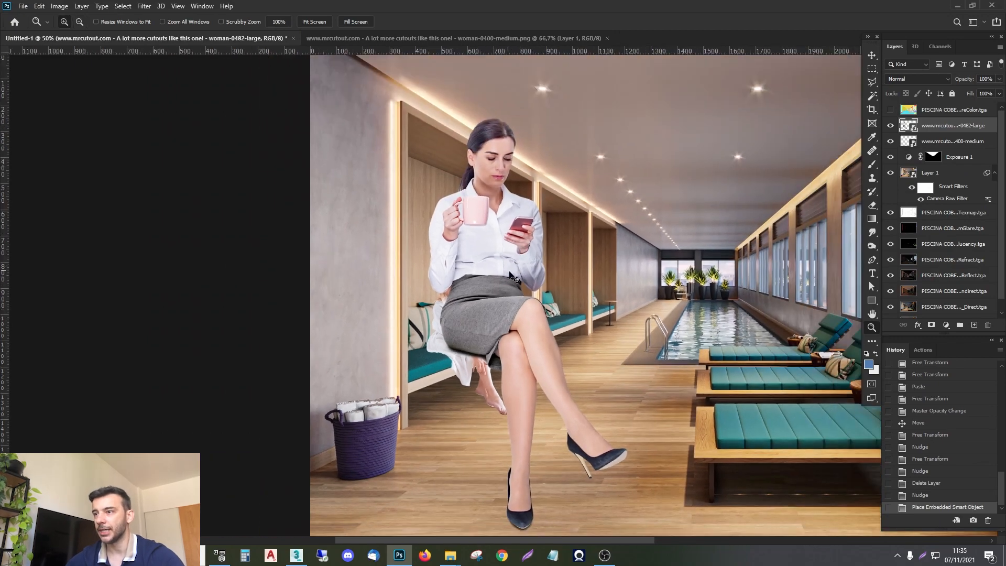
Step: Shift the woman-0482-large cutout toward the pool side of the rendering, and delete its layer
{"action": "left_click_drag", "start_coordinate": [525, 239], "coordinate": [629, 241]}
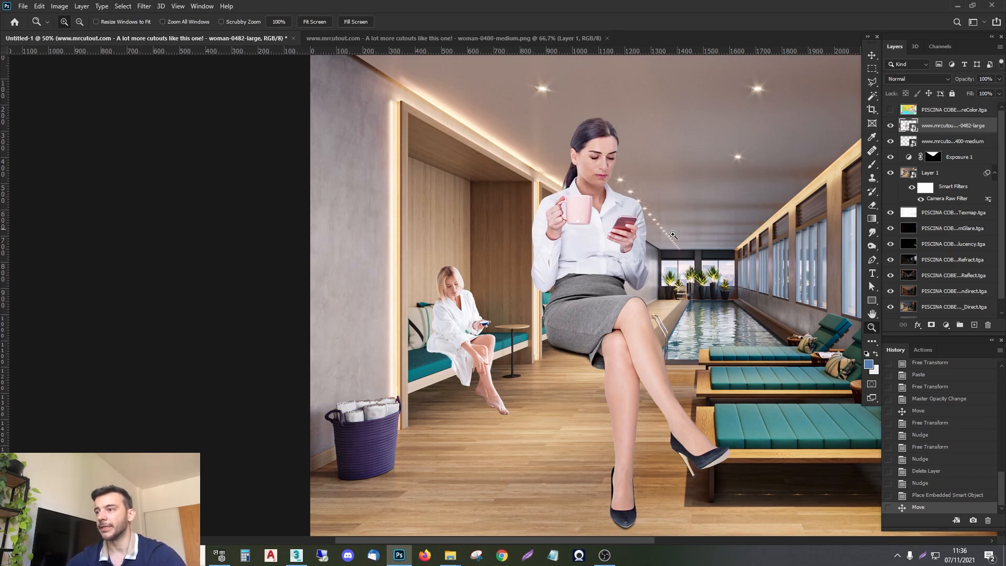
{"action": "mouse_move", "coordinate": [609, 266]}
{"action": "left_mouse_down"}
{"action": "mouse_move", "coordinate": [596, 259]}
{"action": "mouse_move", "coordinate": [606, 248]}
{"action": "left_mouse_up"}
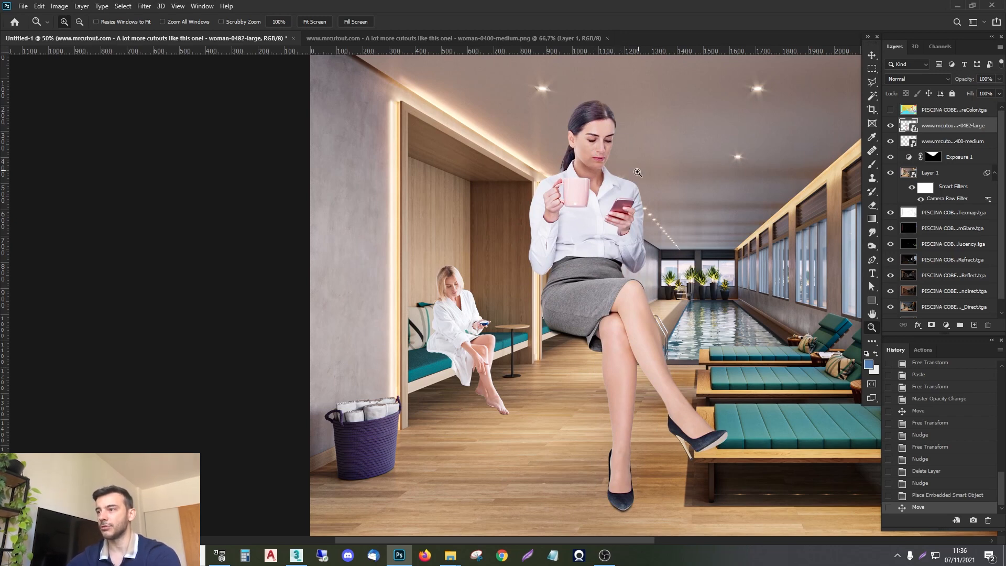
{"action": "key", "text": "Delete"}
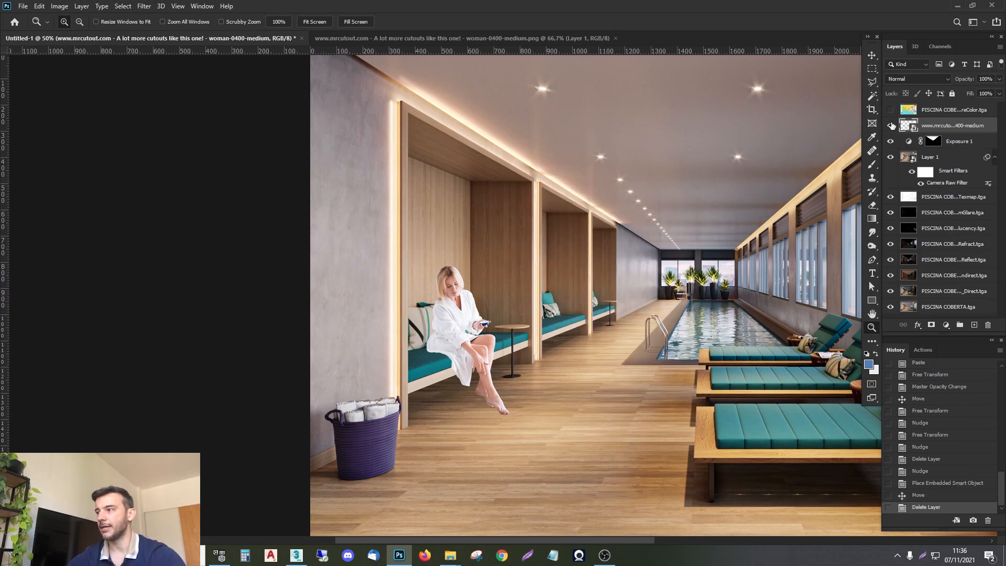
Step: Toggle the bathrobe woman cutout's visibility, try shifting her slightly on the bench, and undo the move
{"action": "left_click", "coordinate": [890, 126]}
{"action": "left_click", "coordinate": [890, 126]}
{"action": "left_click_drag", "start_coordinate": [594, 335], "coordinate": [357, 319]}
{"action": "left_click", "coordinate": [212, 315]}
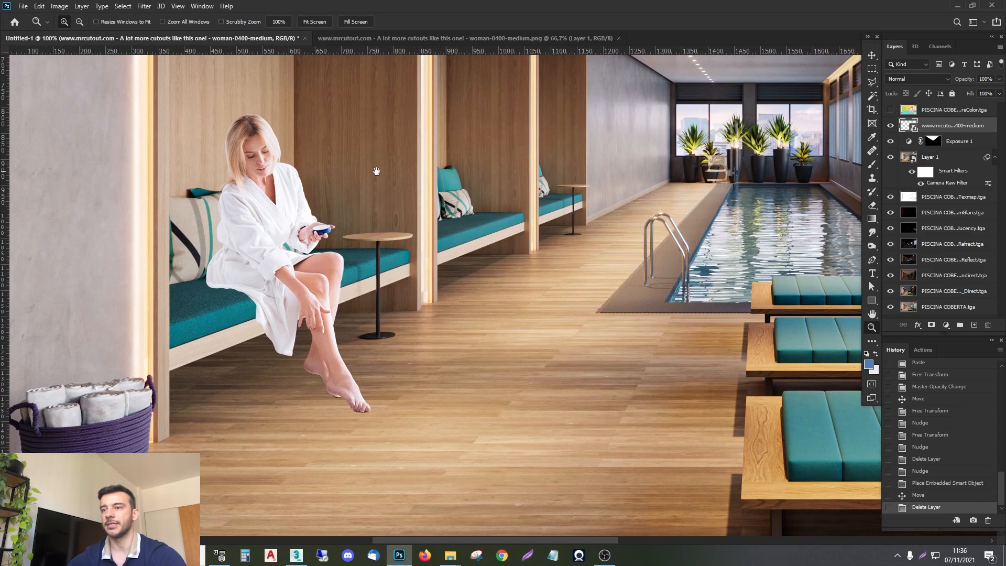
{"action": "left_click", "coordinate": [373, 266], "text": "alt"}
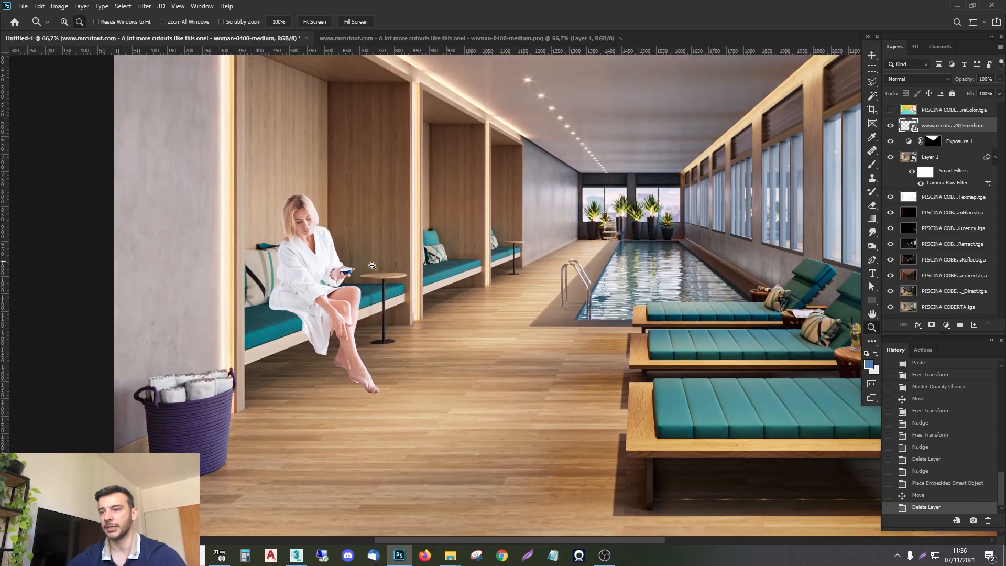
{"action": "left_click_drag", "start_coordinate": [377, 241], "coordinate": [365, 276]}
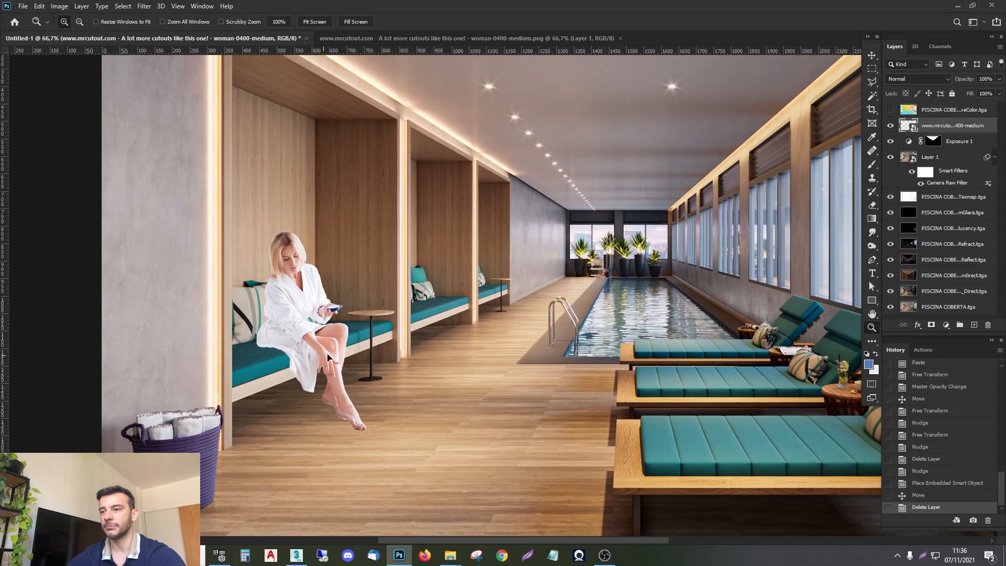
{"action": "mouse_move", "coordinate": [327, 356]}
{"action": "left_mouse_down"}
{"action": "mouse_move", "coordinate": [358, 316]}
{"action": "mouse_move", "coordinate": [333, 349]}
{"action": "left_mouse_up"}
{"action": "key", "text": "ctrl+z"}
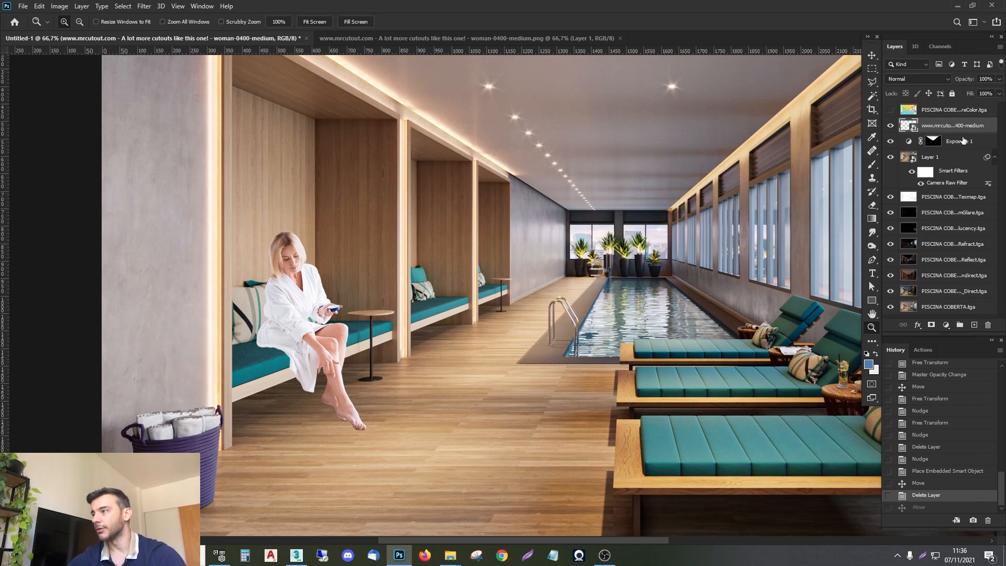
Step: Add a new empty layer between the Exposure 1 adjustment and the bathrobe woman cutout
{"action": "left_click", "coordinate": [963, 141]}
{"action": "left_click", "coordinate": [933, 124]}
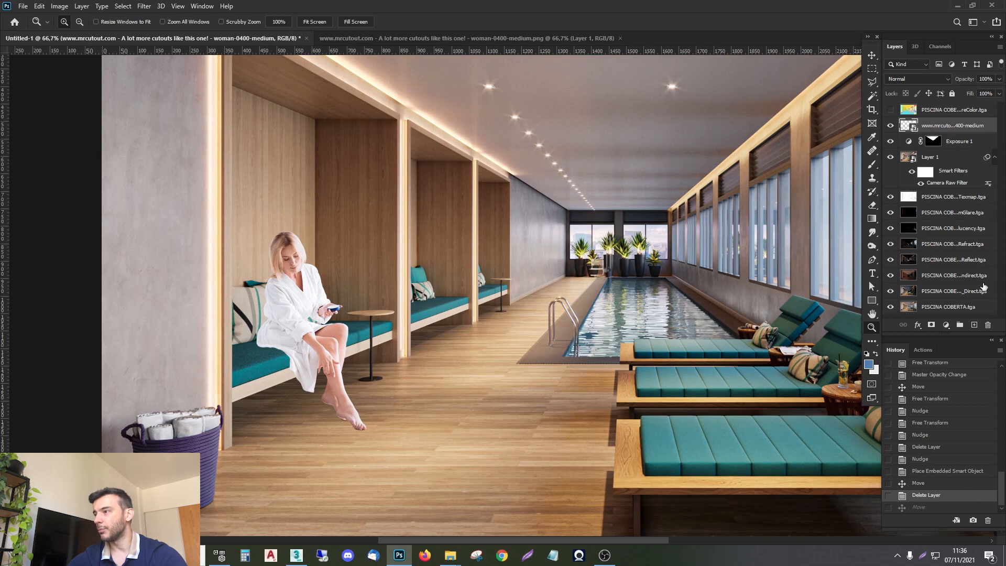
{"action": "left_click", "coordinate": [956, 141]}
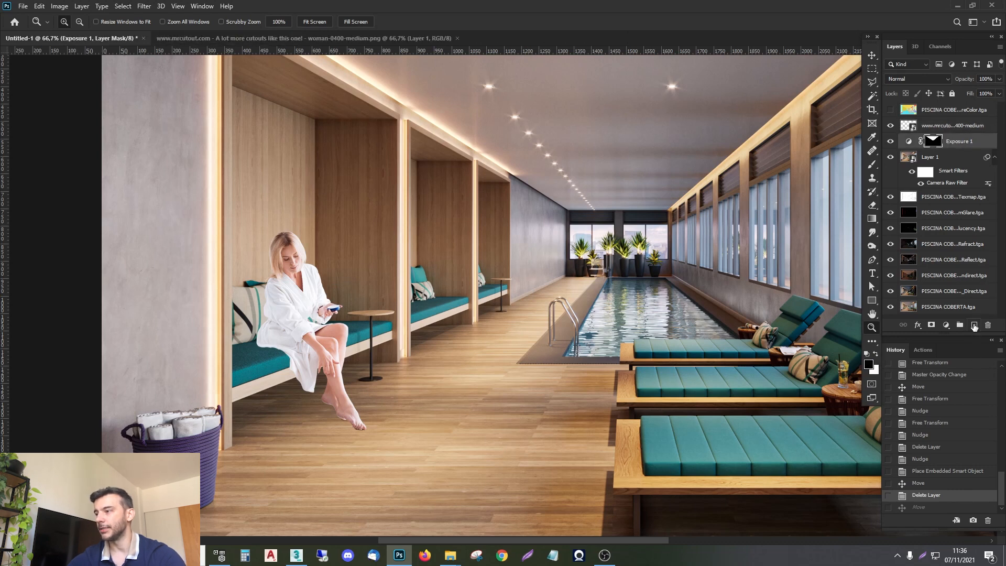
{"action": "left_click", "coordinate": [974, 325]}
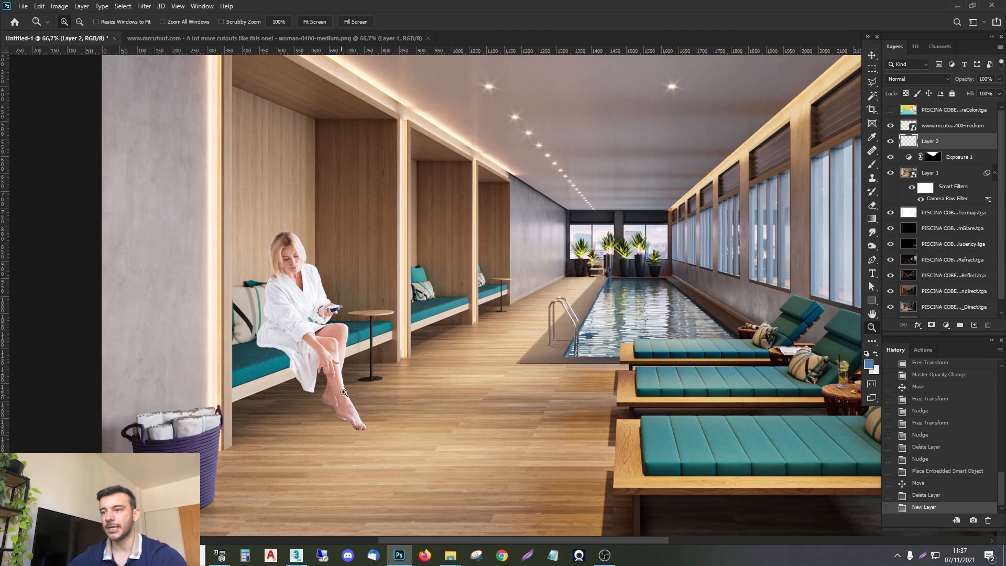
Step: Set up the soft round brush at 84 px size and 24% hardness for painting around the seated woman
{"action": "left_click", "coordinate": [289, 330]}
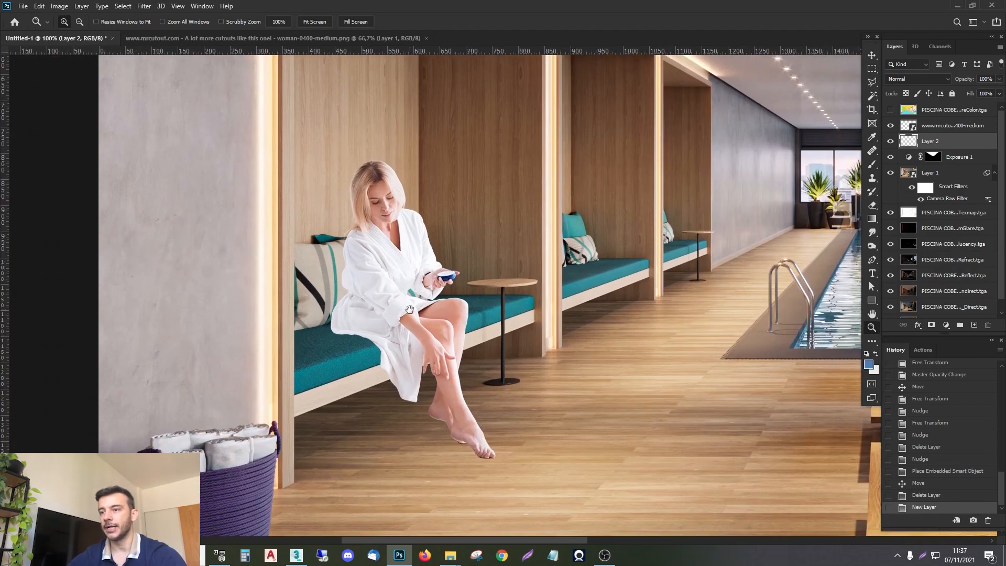
{"action": "key", "text": "b"}
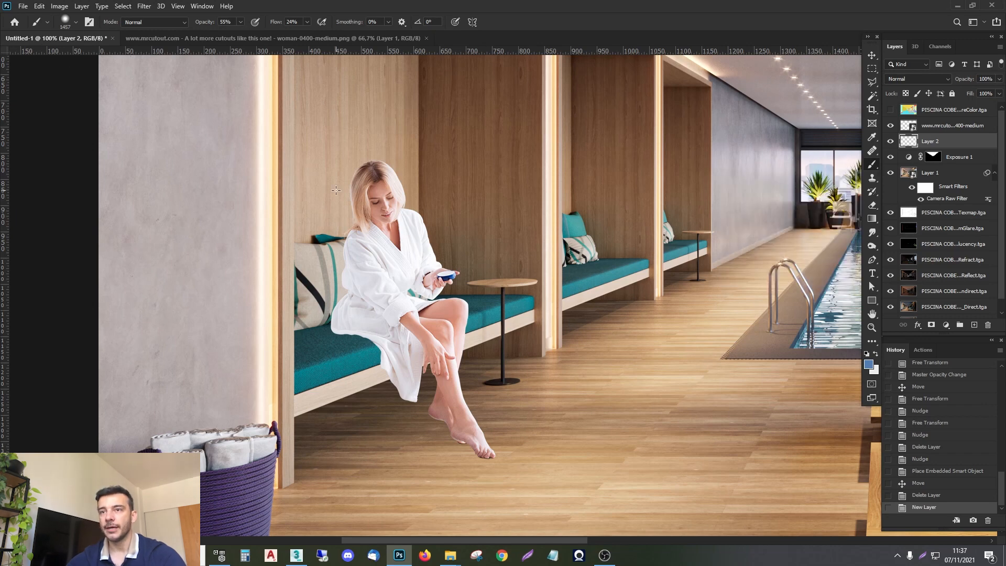
{"action": "right_click", "coordinate": [335, 190]}
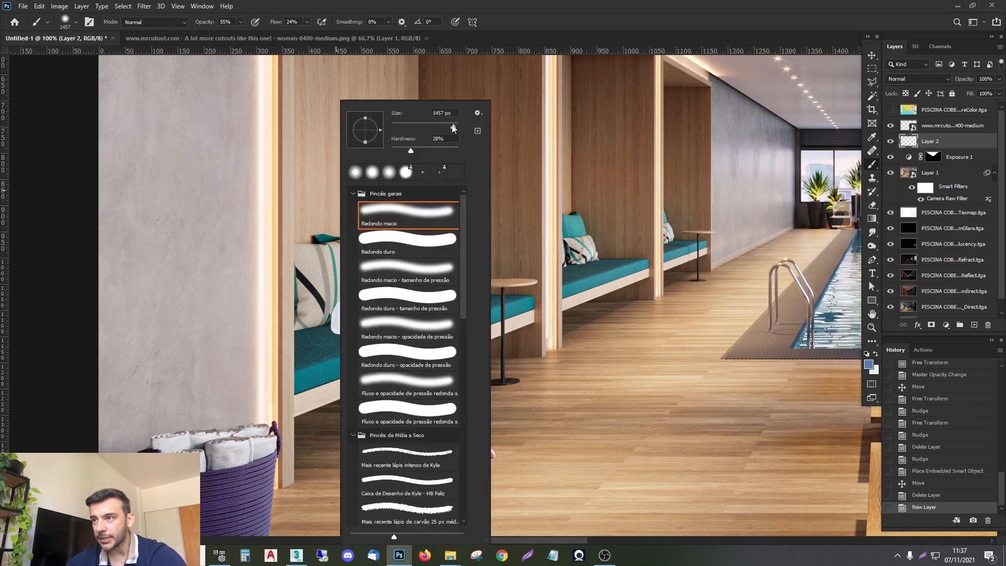
{"action": "left_click_drag", "start_coordinate": [453, 128], "coordinate": [418, 128]}
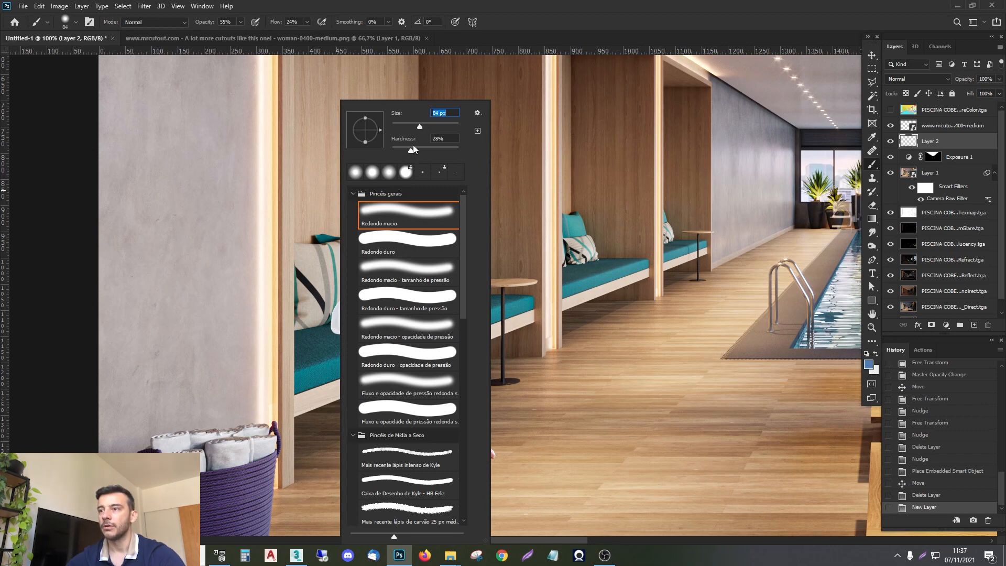
{"action": "left_click_drag", "start_coordinate": [410, 152], "coordinate": [408, 153]}
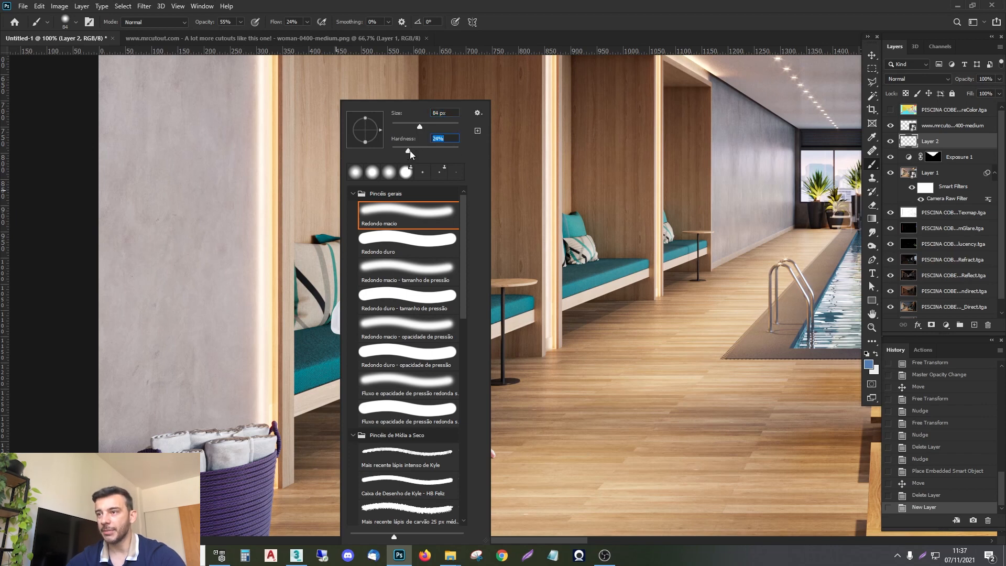
{"action": "left_click", "coordinate": [307, 22]}
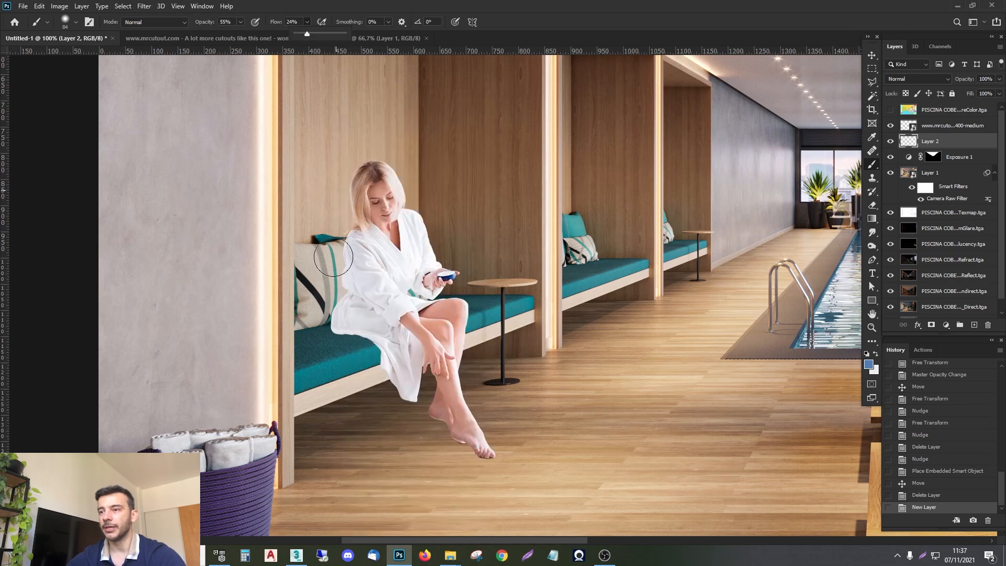
Step: Undo the test stroke beside the woman, and set the brush to black at 30% opacity
{"action": "left_click_drag", "start_coordinate": [317, 202], "coordinate": [312, 255]}
{"action": "key", "text": "ctrl+z"}
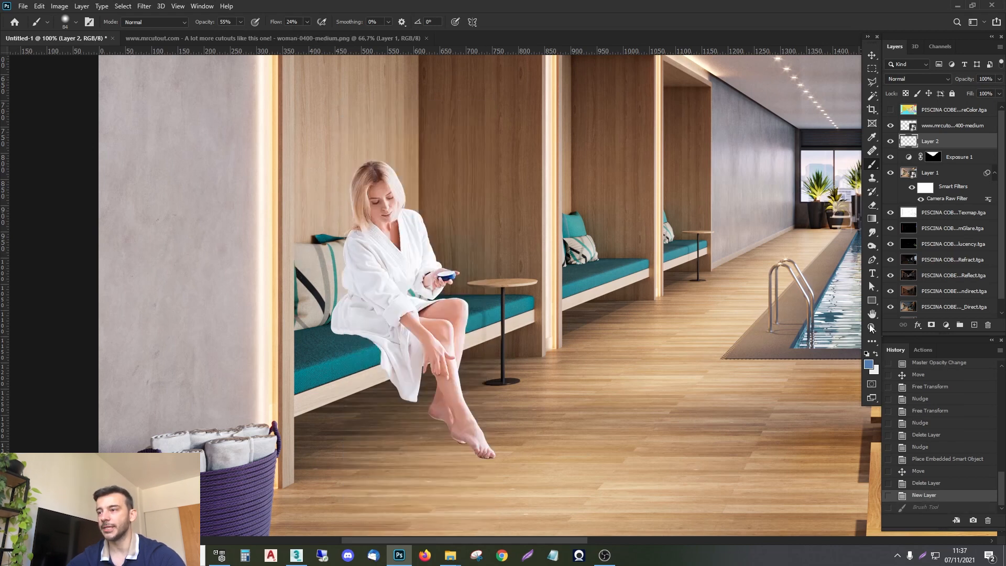
{"action": "key", "text": "d"}
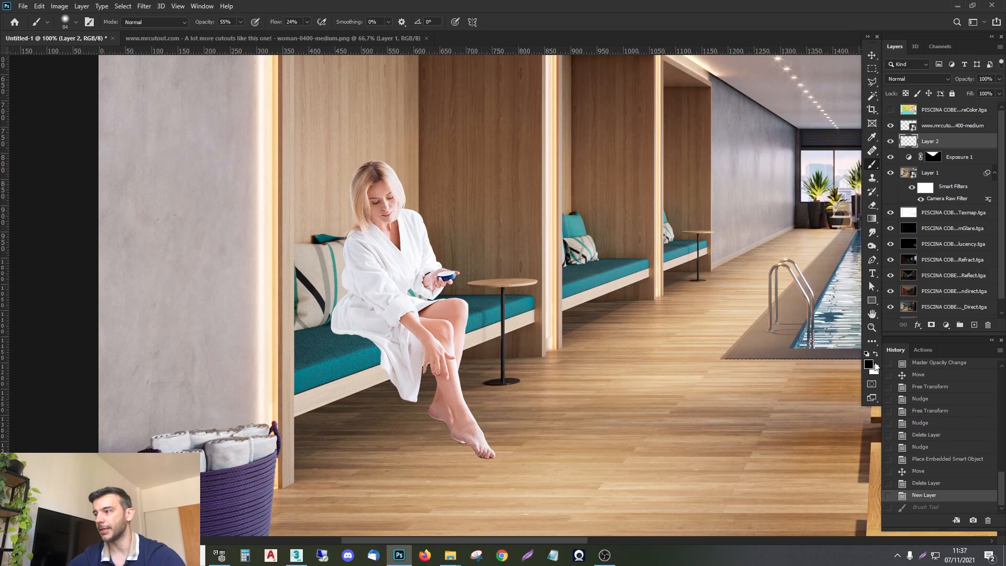
{"action": "left_click", "coordinate": [872, 365]}
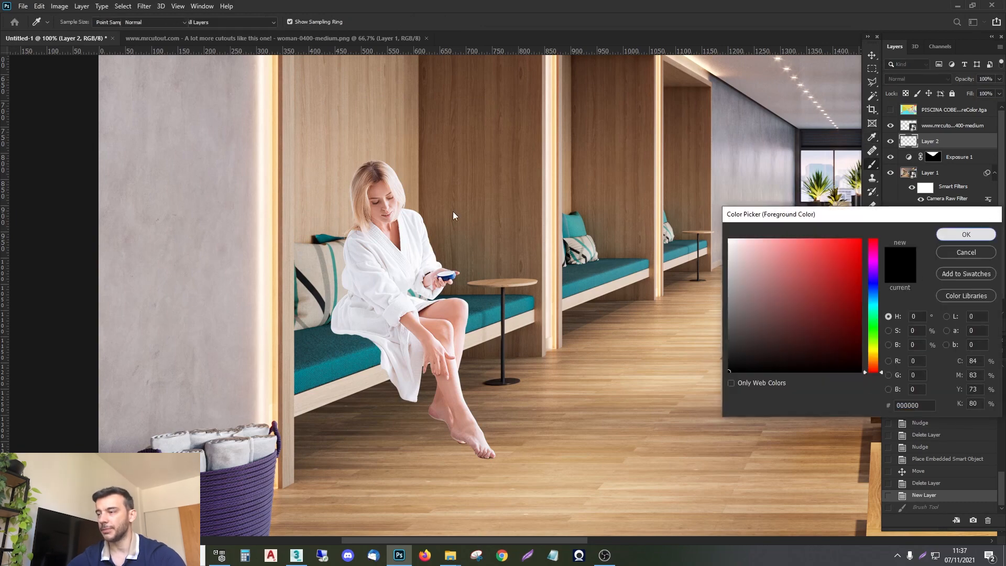
{"action": "key", "text": "Return"}
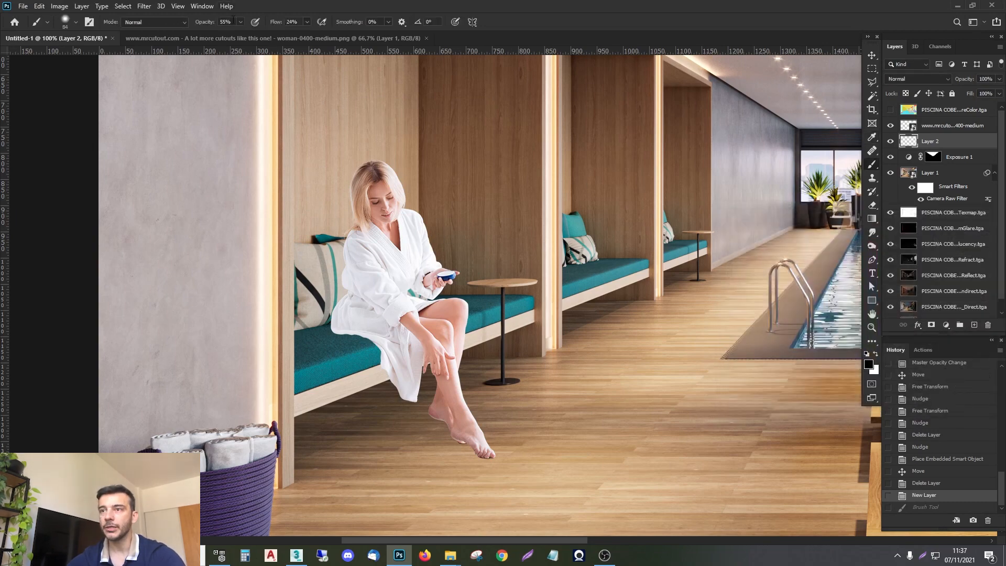
{"action": "left_click", "coordinate": [241, 22]}
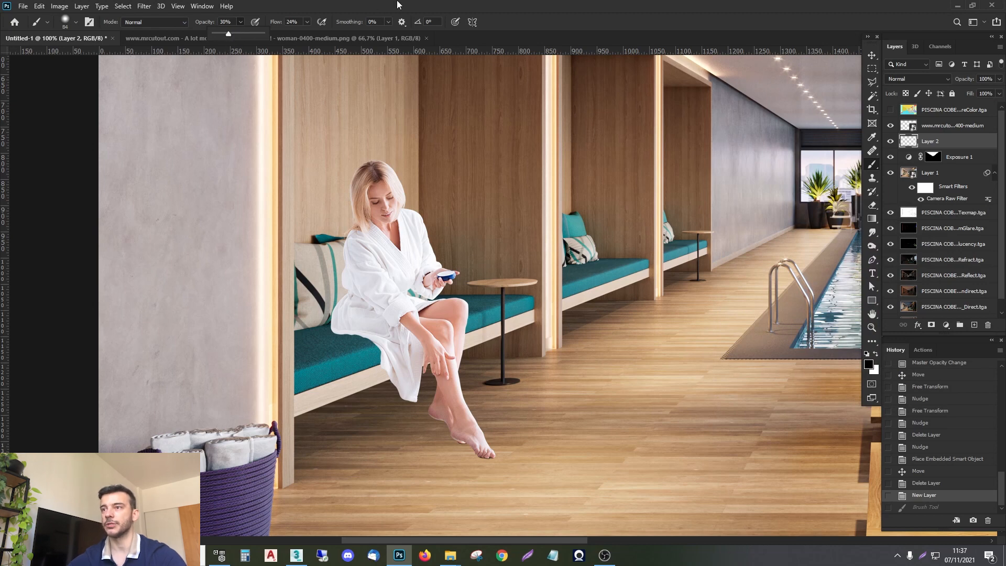
{"action": "left_click", "coordinate": [397, 2]}
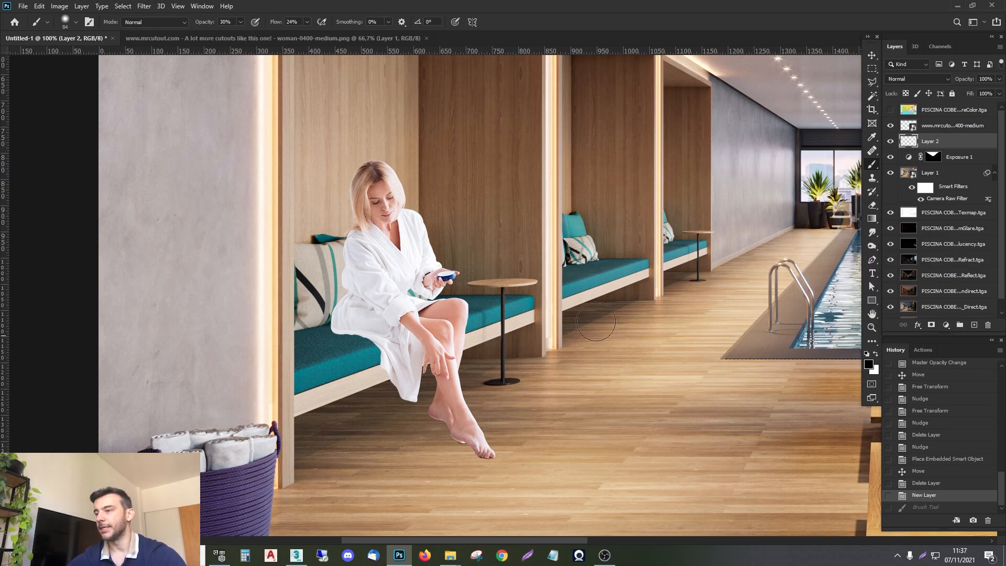
Step: Rename the new empty layer as SOMBRA DE CONTATO
{"action": "double_click", "coordinate": [954, 138]}
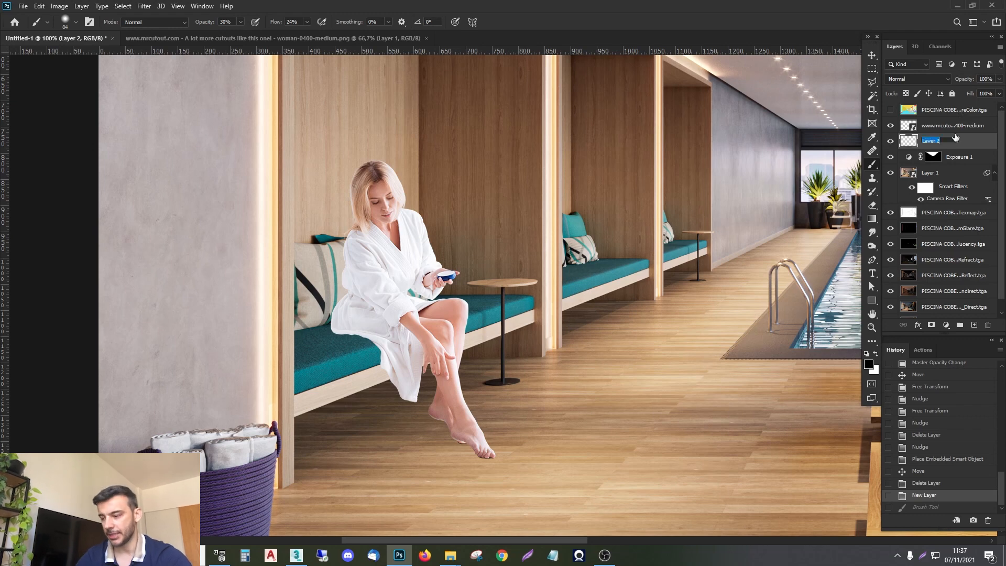
{"action": "type", "text": "SOMBRA DE"}
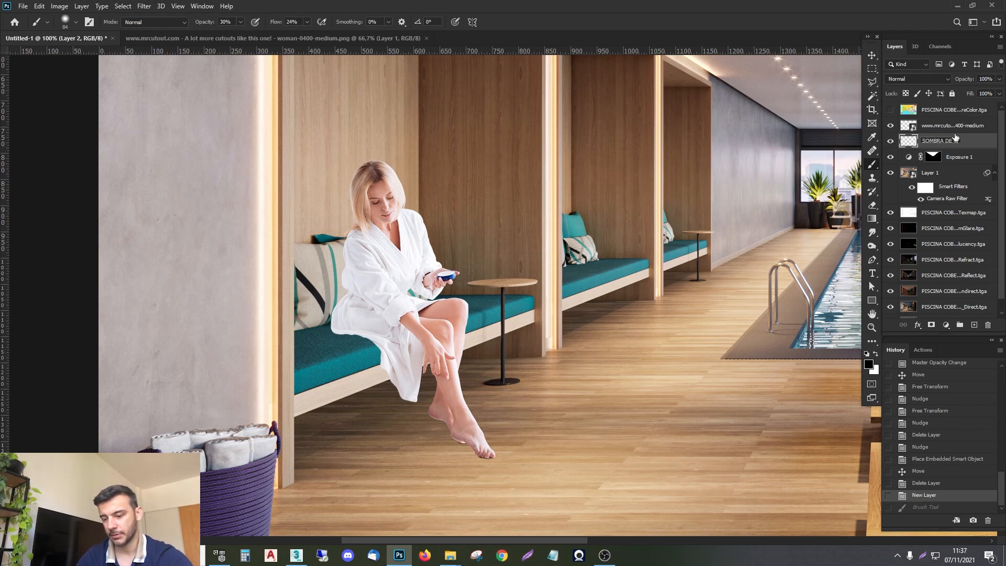
{"action": "type", "text": " CONTATO"}
{"action": "key", "text": "Return"}
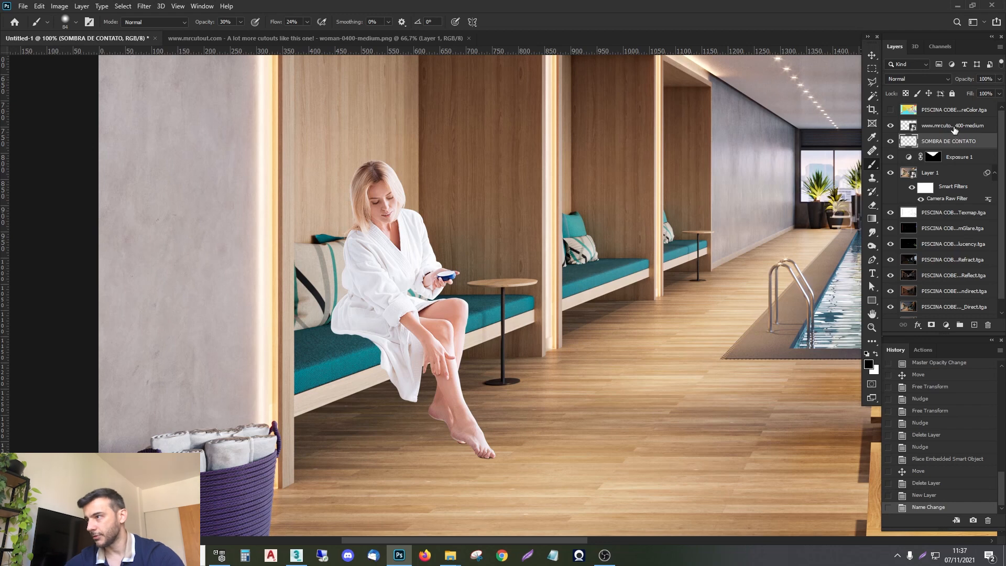
Step: Group the bathrobe woman cutout with the SOMBRA DE CONTATO layer and name the group FIGURA HUMANA
{"action": "left_click_drag", "start_coordinate": [954, 137], "coordinate": [959, 324]}
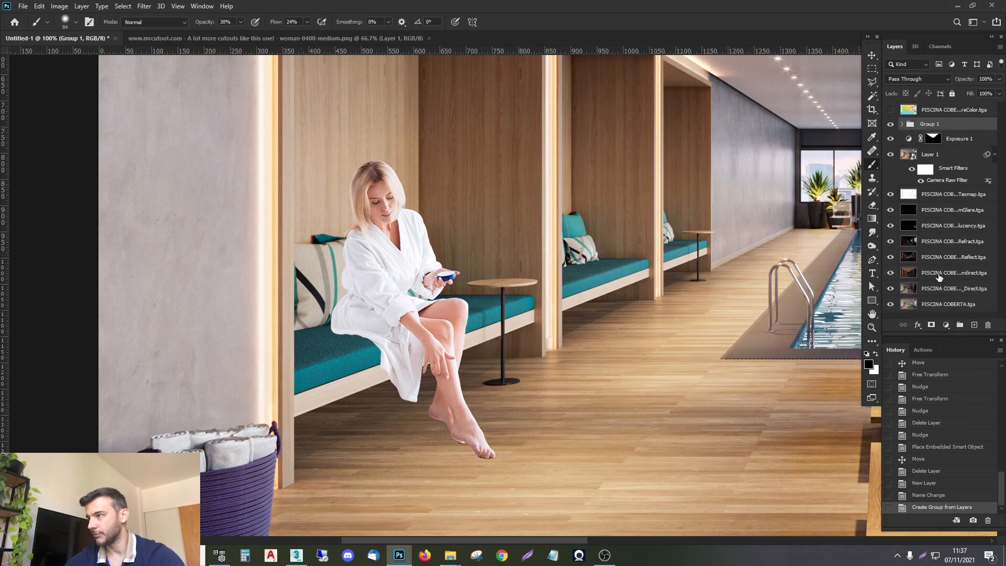
{"action": "double_click", "coordinate": [930, 125]}
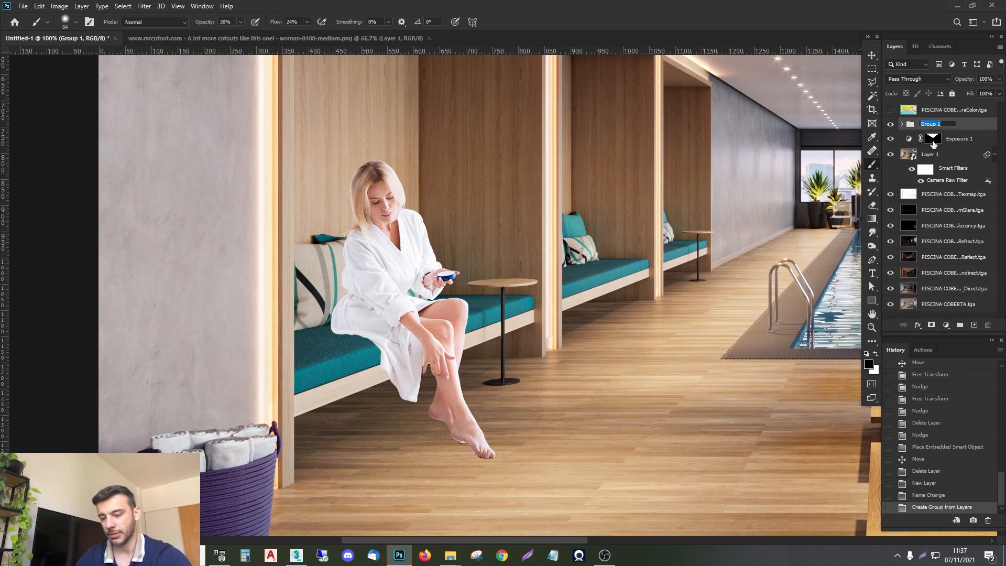
{"action": "type", "text": "FIGURA HUMAN"}
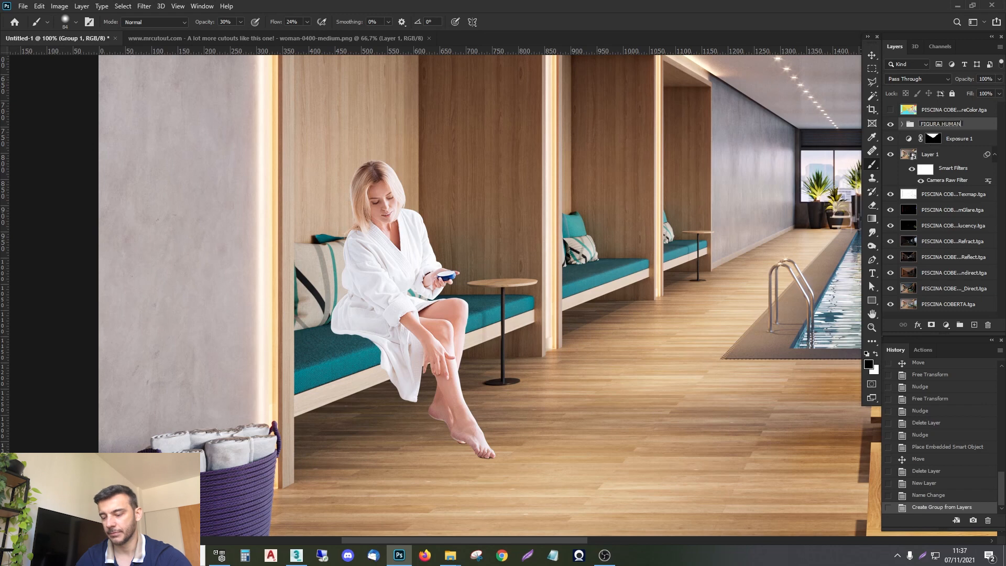
{"action": "type", "text": "A"}
{"action": "key", "text": "Return"}
Step: Toggle the FIGURA HUMANA group's visibility to compare the scene with and without the woman
{"action": "left_click", "coordinate": [888, 125]}
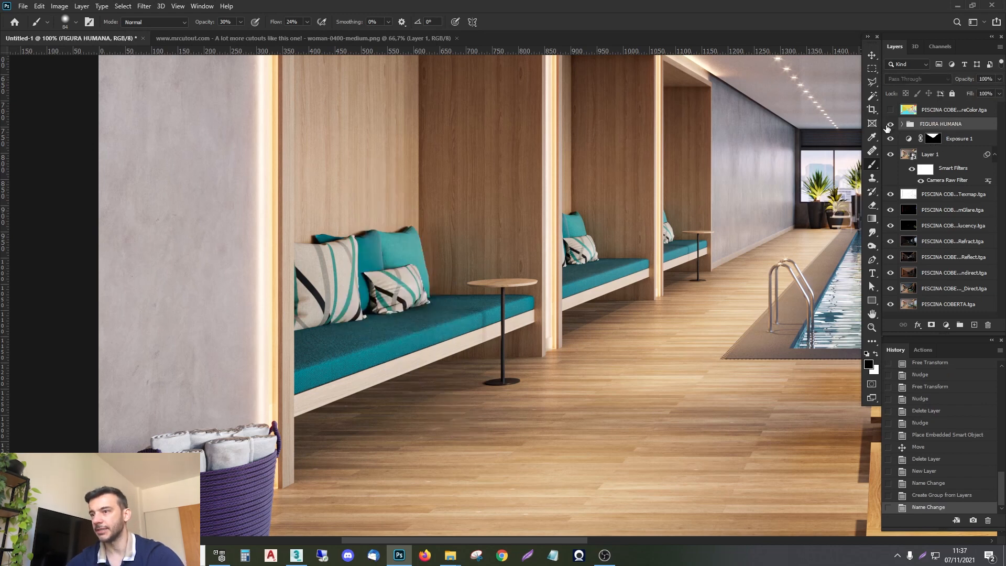
{"action": "left_click", "coordinate": [889, 125]}
{"action": "left_click", "coordinate": [889, 124]}
{"action": "left_click", "coordinate": [888, 124]}
Step: Paint soft contact shadows on the SOMBRA DE CONTATO layer around the woman's robe, along the bench seat, its edge and the cushion
{"action": "left_click", "coordinate": [901, 124]}
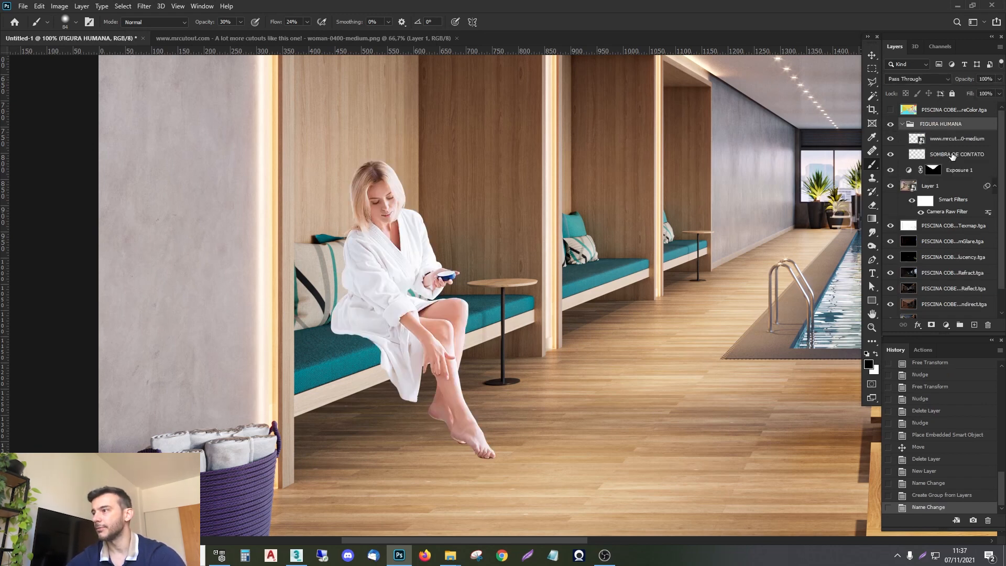
{"action": "left_click", "coordinate": [952, 155]}
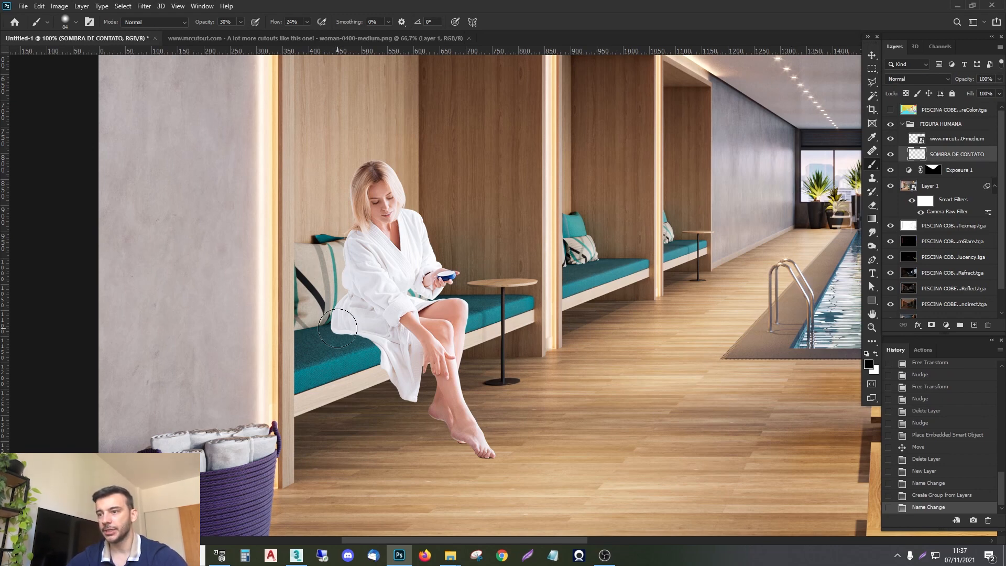
{"action": "left_click_drag", "start_coordinate": [341, 324], "coordinate": [379, 341]}
{"action": "left_click_drag", "start_coordinate": [342, 318], "coordinate": [365, 339]}
{"action": "left_click_drag", "start_coordinate": [367, 317], "coordinate": [393, 359]}
{"action": "mouse_move", "coordinate": [354, 314]}
{"action": "left_mouse_down"}
{"action": "mouse_move", "coordinate": [370, 320]}
{"action": "mouse_move", "coordinate": [390, 364]}
{"action": "left_mouse_up"}
{"action": "left_click_drag", "start_coordinate": [388, 350], "coordinate": [399, 371]}
{"action": "mouse_move", "coordinate": [401, 370]}
{"action": "left_mouse_down"}
{"action": "mouse_move", "coordinate": [404, 359]}
{"action": "mouse_move", "coordinate": [411, 379]}
{"action": "mouse_move", "coordinate": [395, 341]}
{"action": "left_mouse_up"}
{"action": "mouse_move", "coordinate": [335, 297]}
{"action": "left_mouse_down"}
{"action": "mouse_move", "coordinate": [333, 328]}
{"action": "mouse_move", "coordinate": [336, 248]}
{"action": "mouse_move", "coordinate": [327, 276]}
{"action": "mouse_move", "coordinate": [326, 259]}
{"action": "mouse_move", "coordinate": [336, 316]}
{"action": "left_mouse_up"}
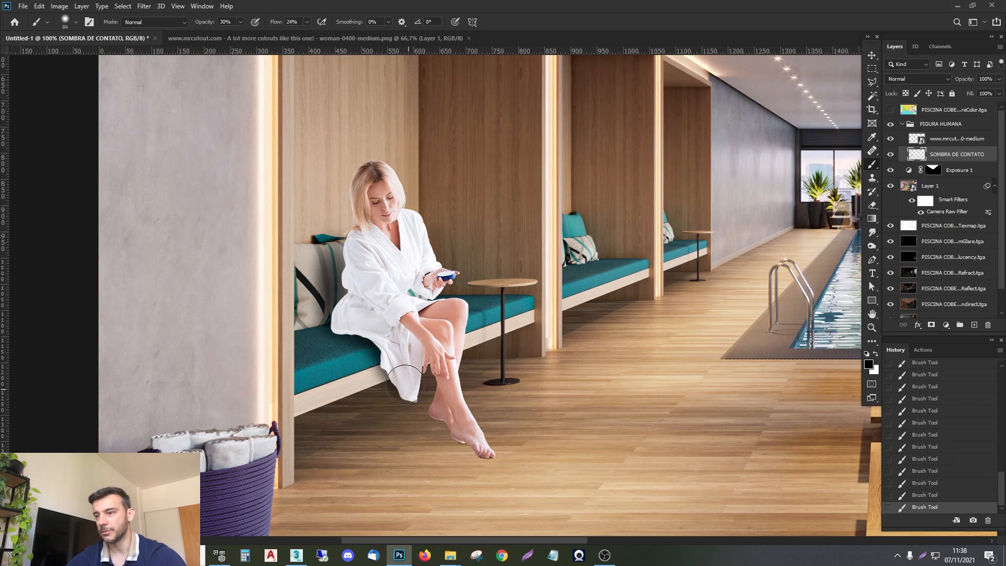
Step: Toggle the SOMBRA DE CONTATO layer's visibility to compare the scene with and without the contact shadows
{"action": "key", "text": "z"}
{"action": "left_click", "coordinate": [438, 360], "text": "alt"}
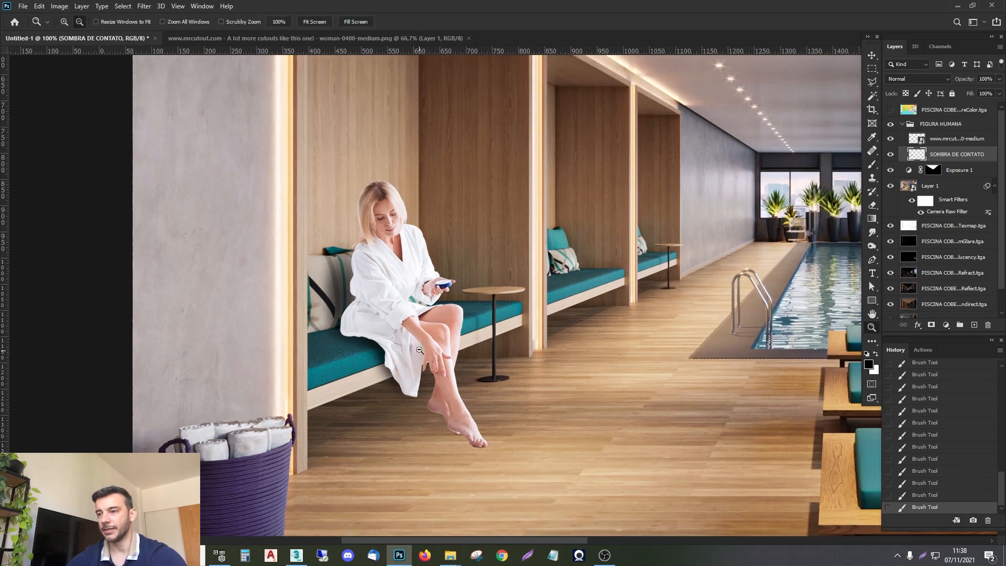
{"action": "left_click", "coordinate": [441, 362], "text": "alt"}
{"action": "left_click", "coordinate": [450, 372], "text": "alt"}
{"action": "left_click", "coordinate": [651, 345]}
{"action": "left_click_drag", "start_coordinate": [650, 271], "coordinate": [504, 384]}
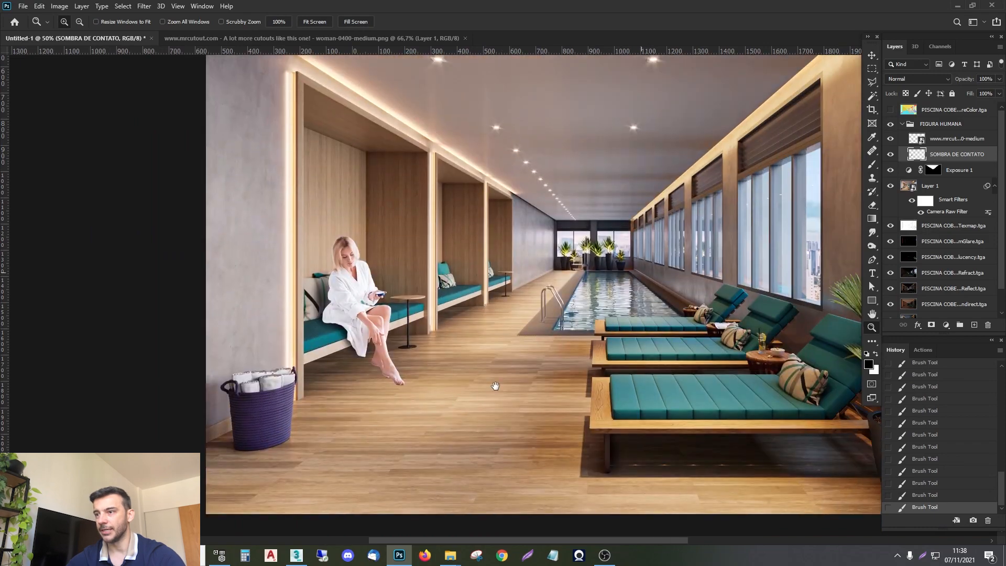
{"action": "left_click", "coordinate": [892, 154]}
{"action": "left_click", "coordinate": [891, 155]}
{"action": "left_click", "coordinate": [891, 154]}
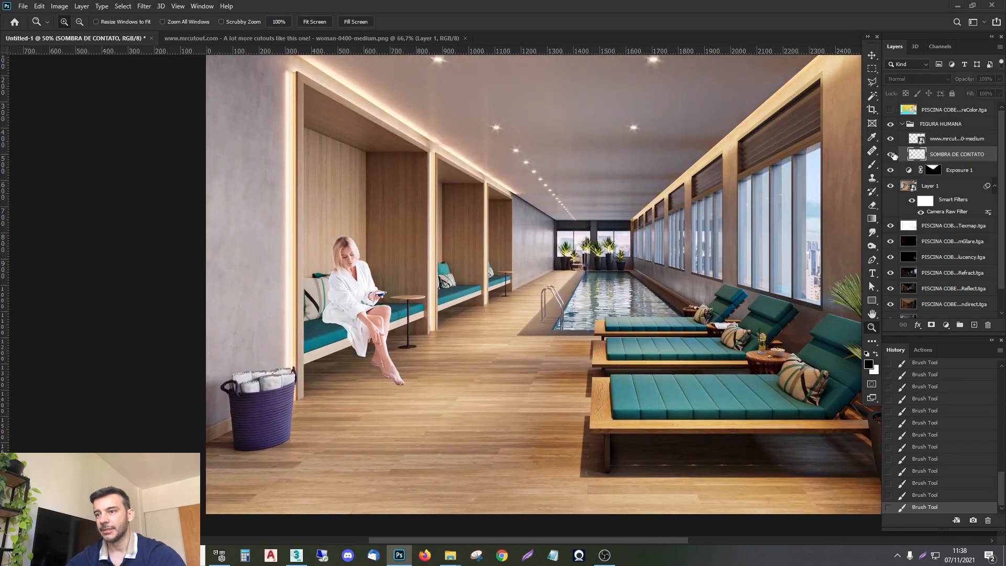
{"action": "left_click", "coordinate": [891, 154]}
Step: Soften the contact shadow on the wood wall behind the woman's head and shoulder with the Eraser
{"action": "left_click", "coordinate": [385, 307]}
{"action": "left_click", "coordinate": [384, 307]}
{"action": "key", "text": "e"}
{"action": "left_click_drag", "start_coordinate": [267, 235], "coordinate": [240, 199]}
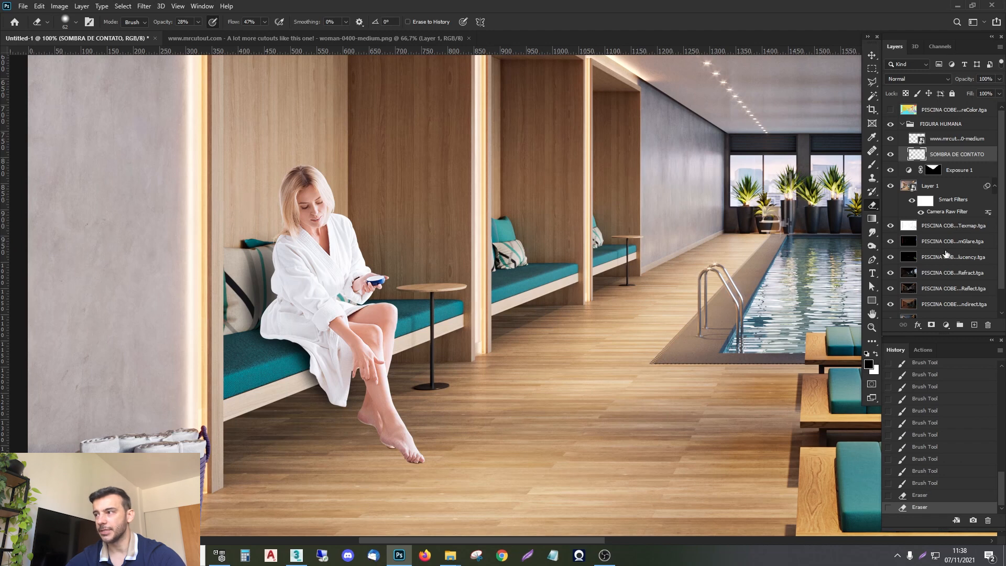
Step: Repaint soft shadow with the Brush on the wall behind the woman, along the robe's back and on the bench seat
{"action": "key", "text": "b"}
{"action": "left_click_drag", "start_coordinate": [243, 202], "coordinate": [243, 239]}
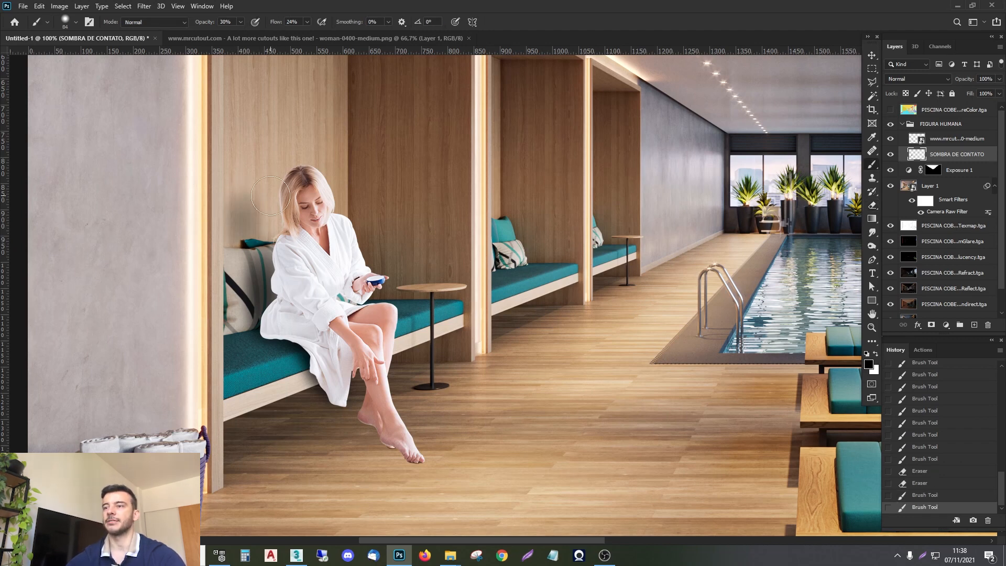
{"action": "mouse_move", "coordinate": [246, 193]}
{"action": "left_mouse_down"}
{"action": "mouse_move", "coordinate": [233, 334]}
{"action": "mouse_move", "coordinate": [237, 234]}
{"action": "mouse_move", "coordinate": [249, 198]}
{"action": "mouse_move", "coordinate": [255, 259]}
{"action": "mouse_move", "coordinate": [252, 223]}
{"action": "mouse_move", "coordinate": [255, 244]}
{"action": "left_mouse_up"}
{"action": "key", "text": "ctrl+z"}
{"action": "left_click_drag", "start_coordinate": [261, 285], "coordinate": [260, 277]}
{"action": "left_click_drag", "start_coordinate": [276, 340], "coordinate": [303, 338]}
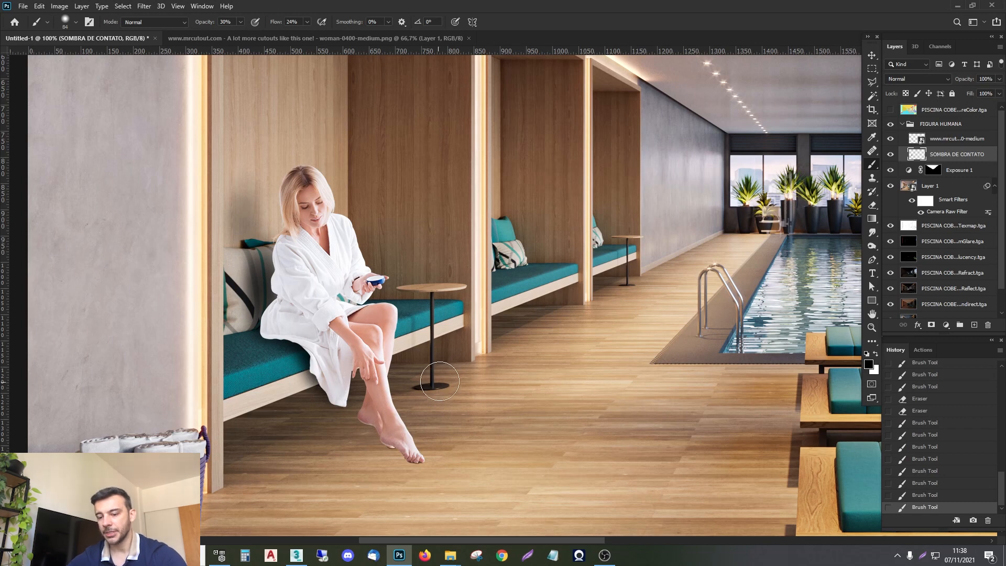
Step: Set the Eraser opacity to 15% and lighten the painted shadows over the striped cushion and the bench's front edge
{"action": "key", "text": "e"}
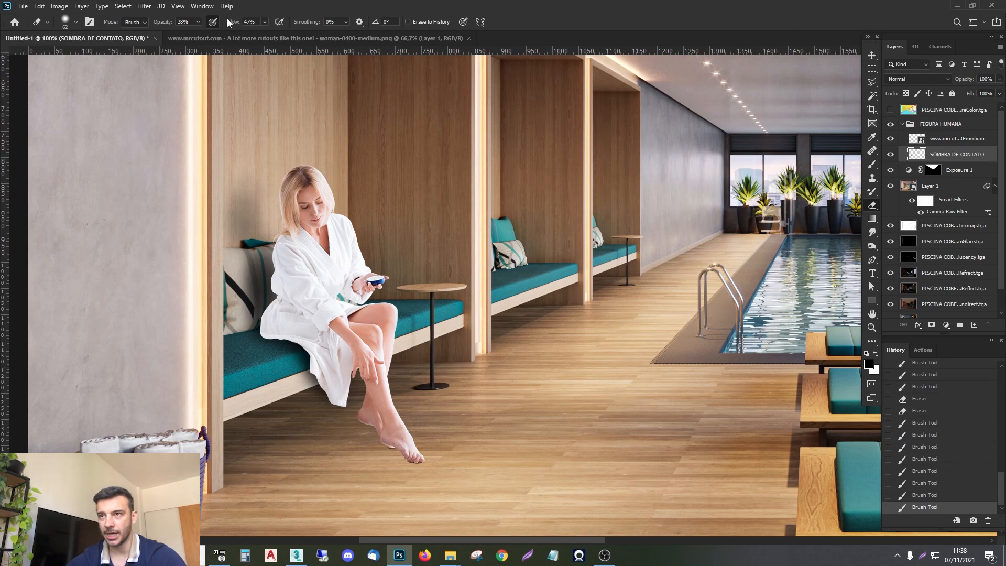
{"action": "left_click", "coordinate": [198, 22]}
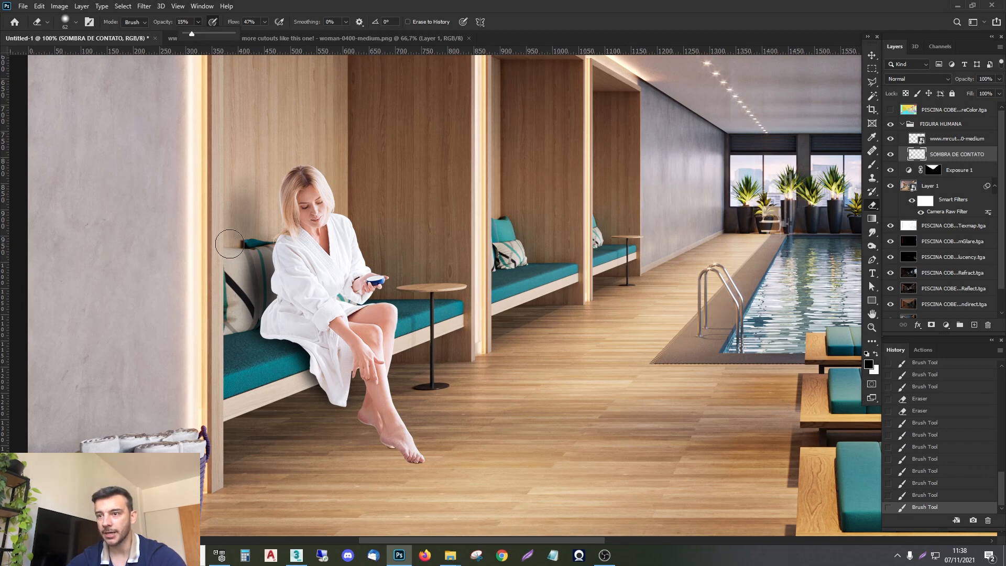
{"action": "left_click", "coordinate": [235, 266]}
{"action": "mouse_move", "coordinate": [236, 266]}
{"action": "left_mouse_down"}
{"action": "mouse_move", "coordinate": [242, 335]}
{"action": "mouse_move", "coordinate": [300, 384]}
{"action": "mouse_move", "coordinate": [283, 362]}
{"action": "mouse_move", "coordinate": [296, 393]}
{"action": "mouse_move", "coordinate": [307, 388]}
{"action": "left_mouse_up"}
{"action": "mouse_move", "coordinate": [307, 388]}
{"action": "left_mouse_down"}
{"action": "mouse_move", "coordinate": [308, 376]}
{"action": "mouse_move", "coordinate": [315, 393]}
{"action": "mouse_move", "coordinate": [294, 389]}
{"action": "left_mouse_up"}
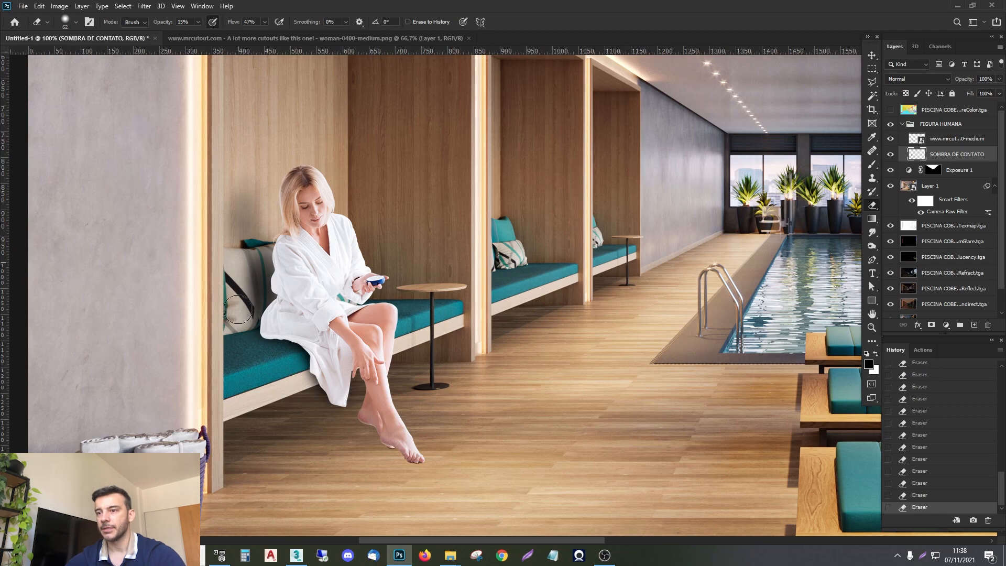
Step: Fit the whole image in view and compare it with and without the refined SOMBRA DE CONTATO layer
{"action": "key", "text": "z"}
{"action": "right_click", "coordinate": [414, 314]}
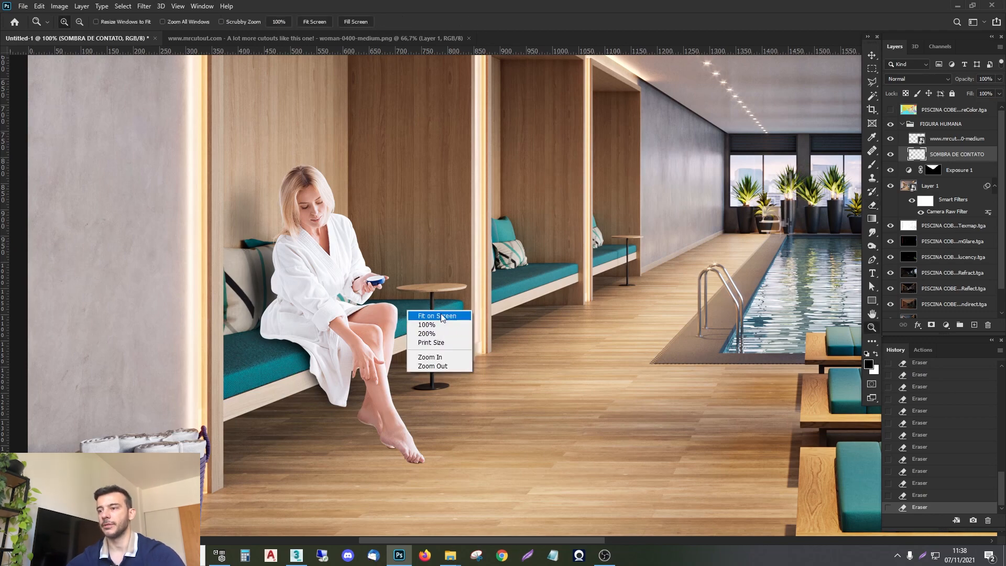
{"action": "left_click", "coordinate": [425, 318]}
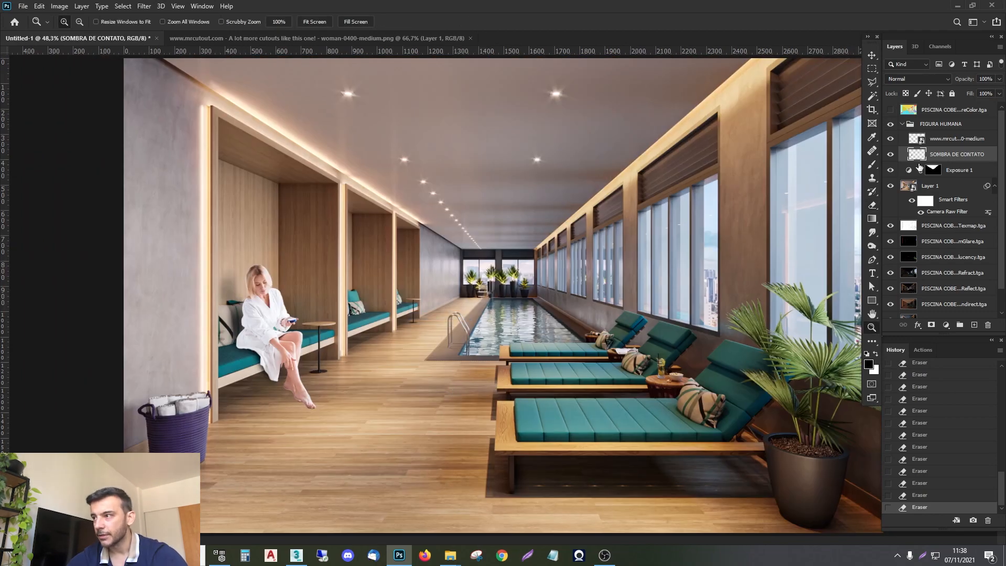
{"action": "left_click", "coordinate": [891, 155]}
{"action": "left_click", "coordinate": [890, 155]}
{"action": "left_click", "coordinate": [890, 155]}
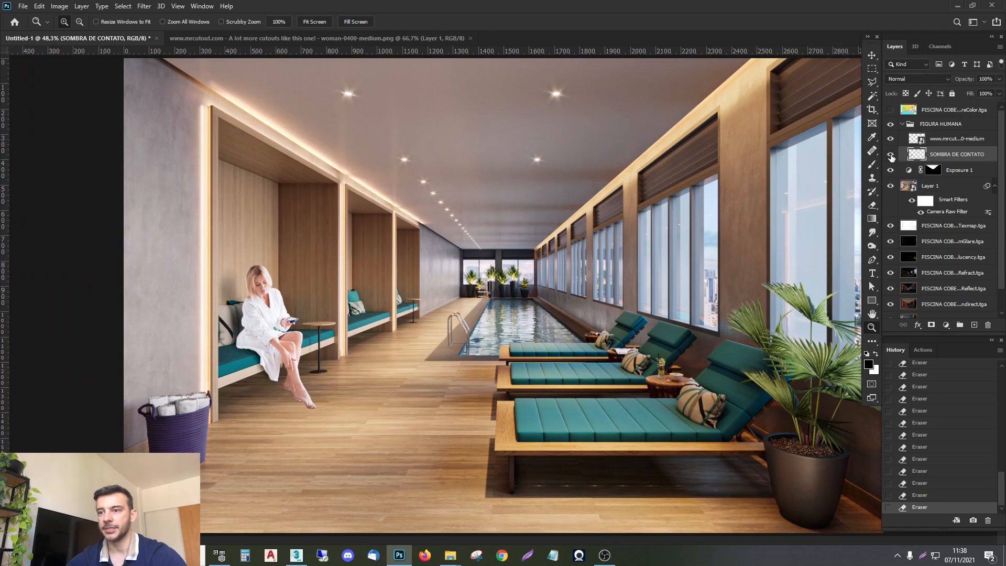
Step: Examine how the seated woman's brightness and contrast match the surrounding pool scene, with her cutout layer selected
{"action": "left_click", "coordinate": [304, 311]}
{"action": "left_click", "coordinate": [304, 311]}
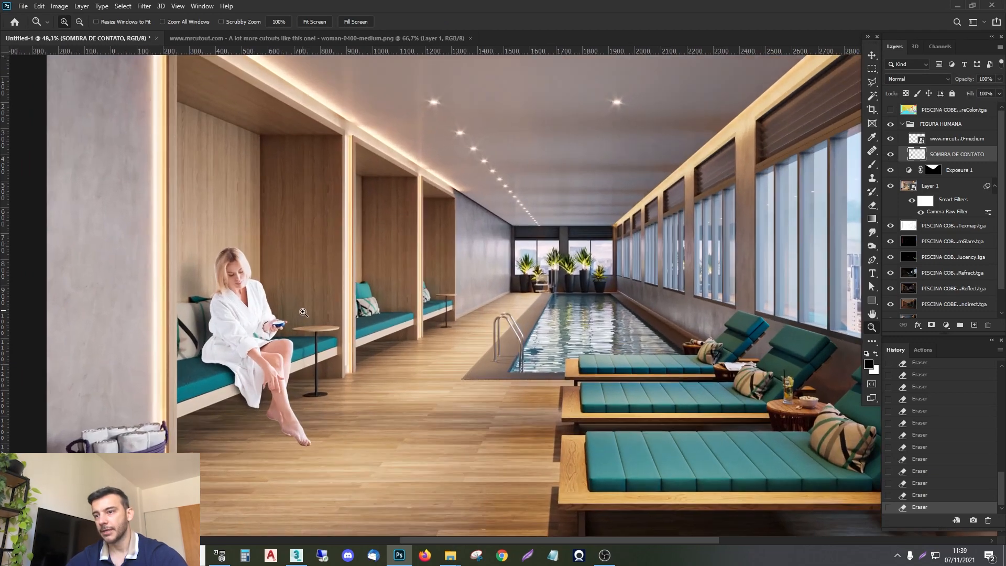
{"action": "left_click_drag", "start_coordinate": [304, 311], "coordinate": [264, 227]}
{"action": "left_click", "coordinate": [318, 264]}
{"action": "left_click", "coordinate": [949, 142]}
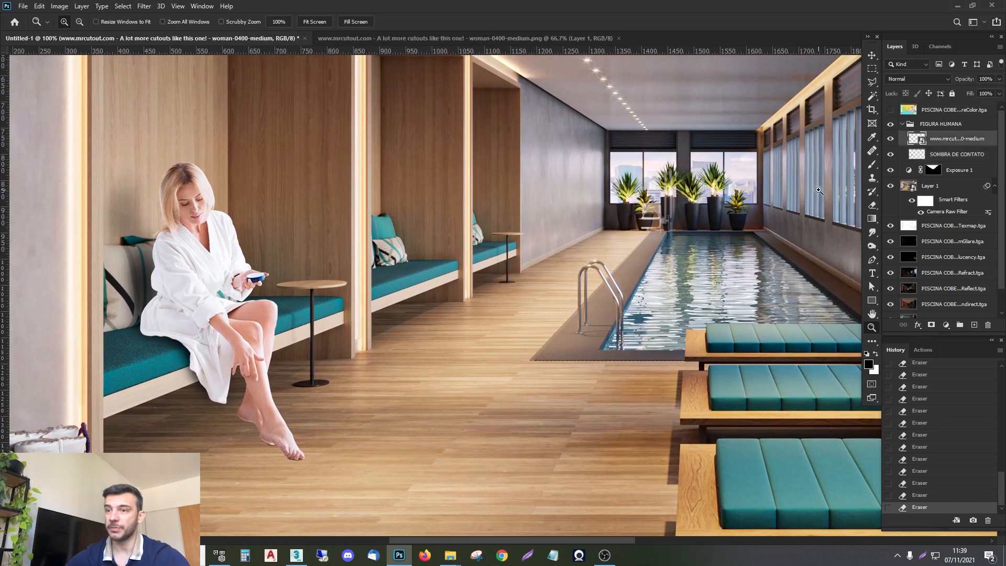
{"action": "left_click", "coordinate": [276, 287], "text": "alt"}
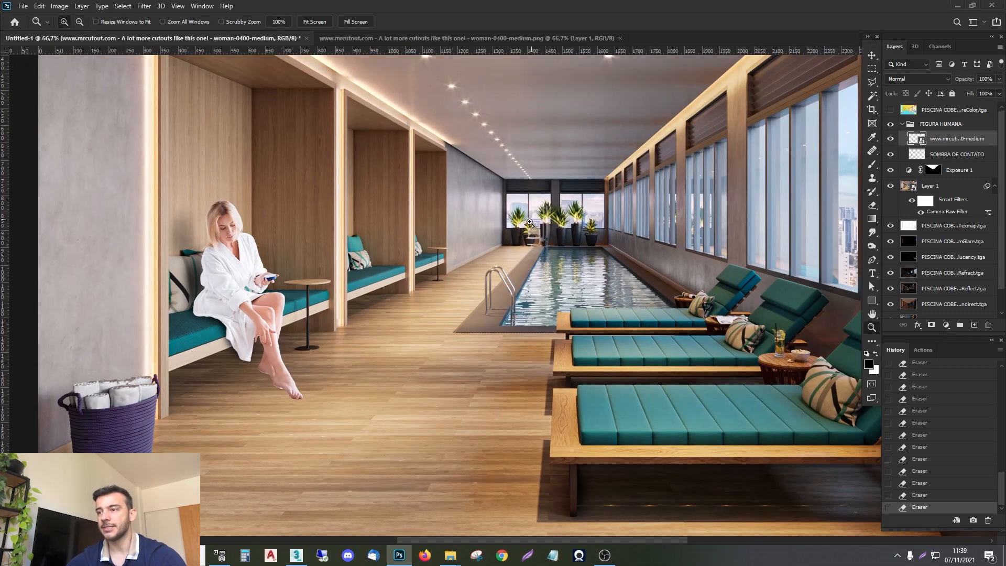
{"action": "left_click_drag", "start_coordinate": [477, 312], "coordinate": [392, 336]}
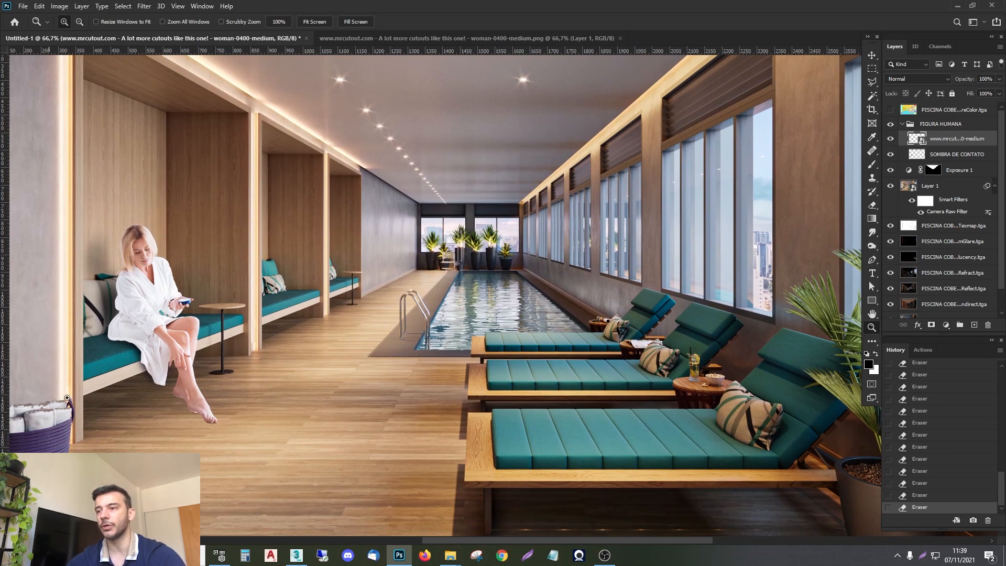
{"action": "left_click_drag", "start_coordinate": [170, 318], "coordinate": [271, 321]}
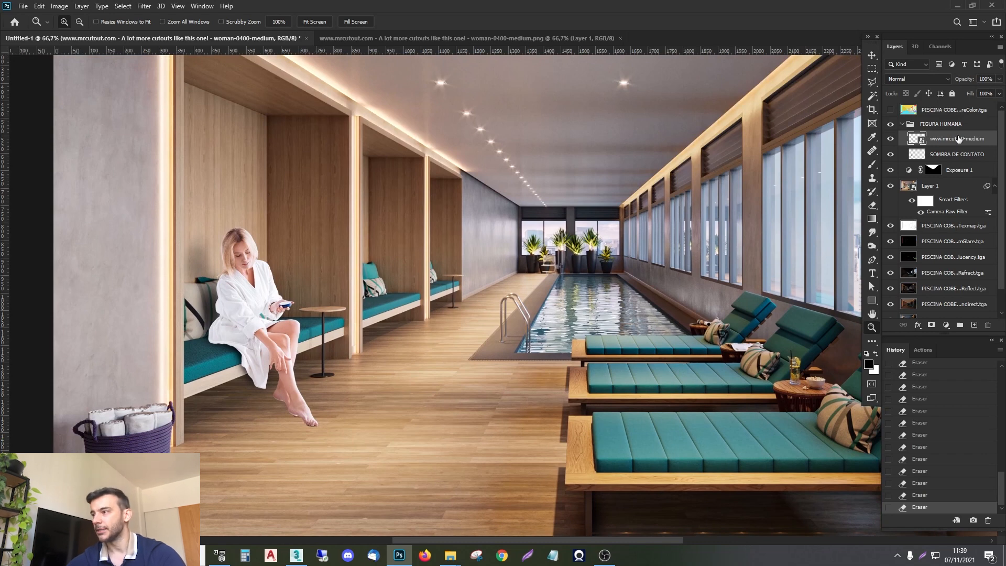
Step: Load the woman cutout's outline as a selection and add an Exposure adjustment layer masked to it
{"action": "left_click", "coordinate": [916, 138], "text": "ctrl"}
{"action": "left_click", "coordinate": [945, 325]}
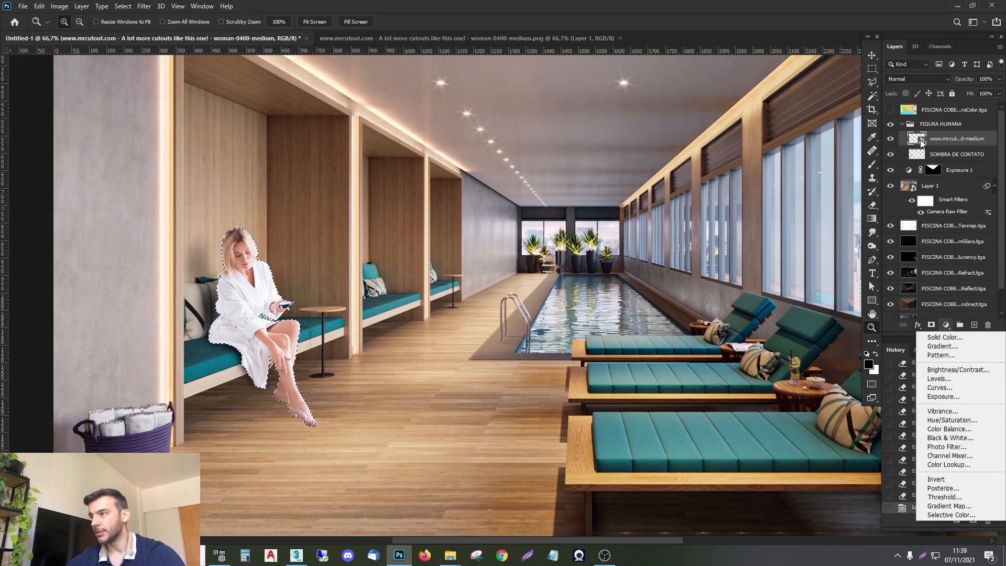
{"action": "left_click", "coordinate": [939, 145]}
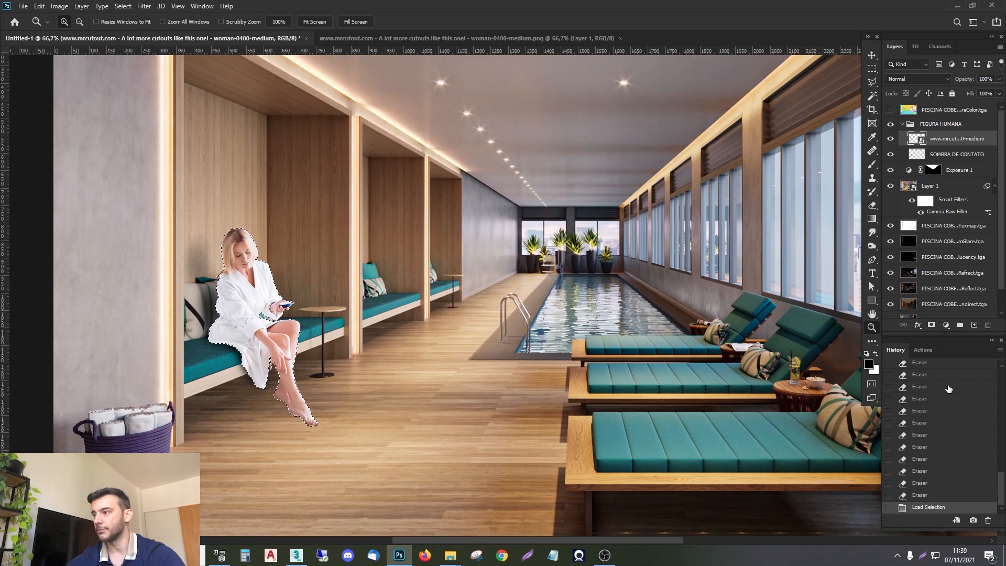
{"action": "left_click", "coordinate": [945, 324]}
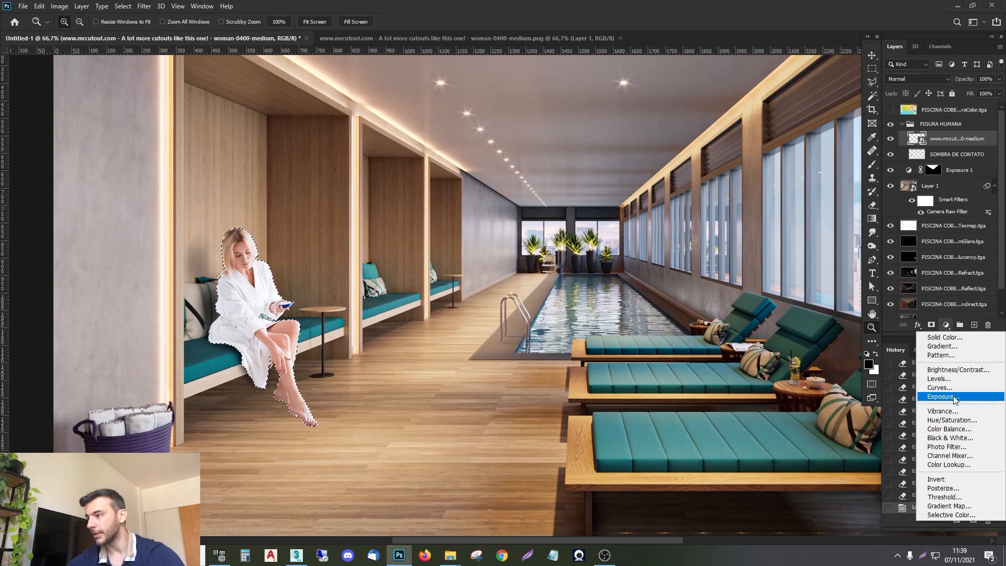
{"action": "left_click", "coordinate": [943, 396]}
{"action": "mouse_move", "coordinate": [551, 208]}
{"action": "left_mouse_down"}
{"action": "mouse_move", "coordinate": [522, 187]}
{"action": "mouse_move", "coordinate": [554, 194]}
{"action": "left_mouse_up"}
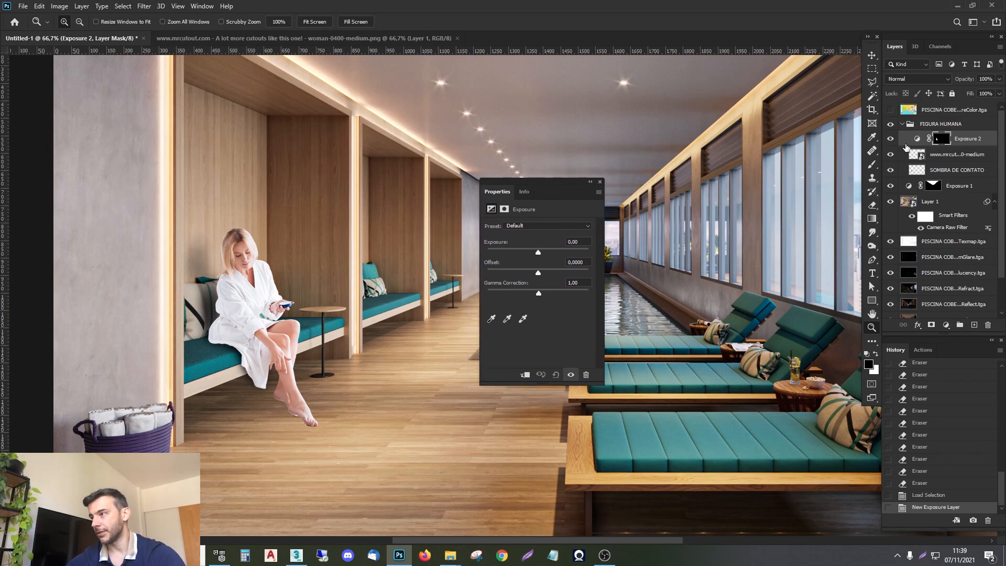
Step: Delete the new Exposure layer's mask and clip the adjustment to the woman cutout layer
{"action": "left_click_drag", "start_coordinate": [937, 141], "coordinate": [987, 325]}
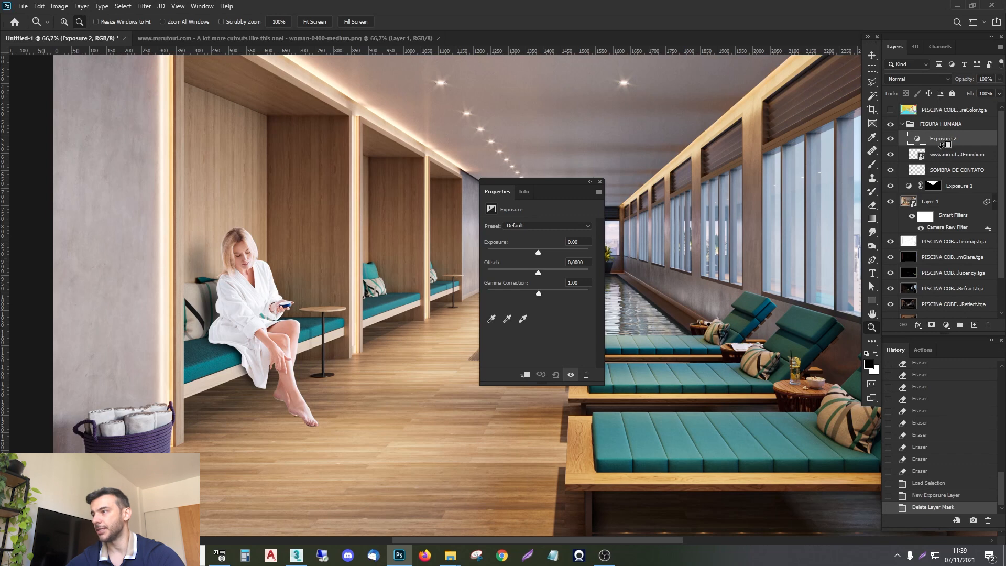
{"action": "left_click", "coordinate": [941, 144], "text": "alt"}
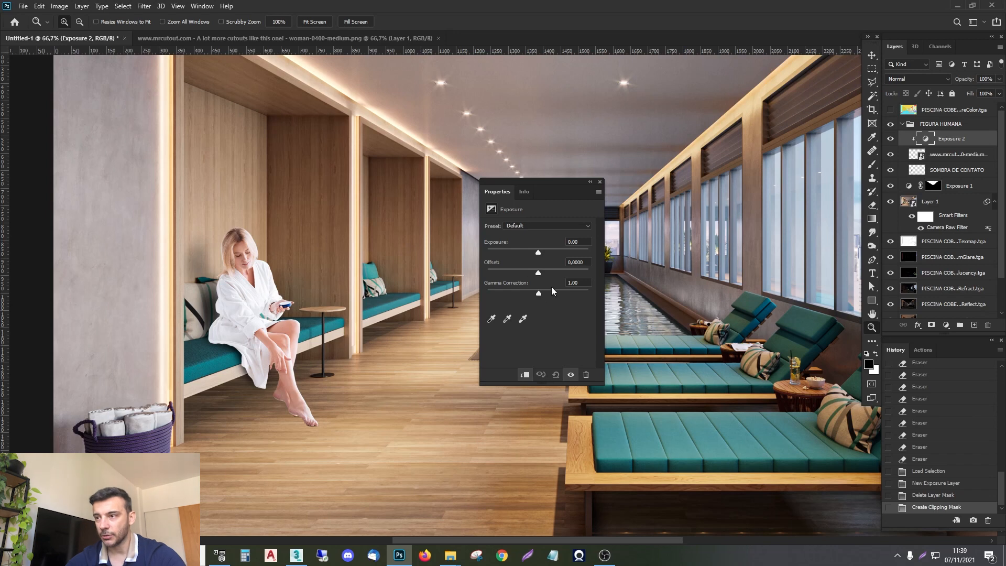
Step: Set the woman's Exposure adjustment to an exposure of +0,03 and a gamma correction of 0,70
{"action": "left_click_drag", "start_coordinate": [539, 252], "coordinate": [537, 251]}
{"action": "key", "text": "ctrl+z"}
{"action": "left_click_drag", "start_coordinate": [539, 293], "coordinate": [545, 292]}
{"action": "left_click_drag", "start_coordinate": [540, 252], "coordinate": [537, 255]}
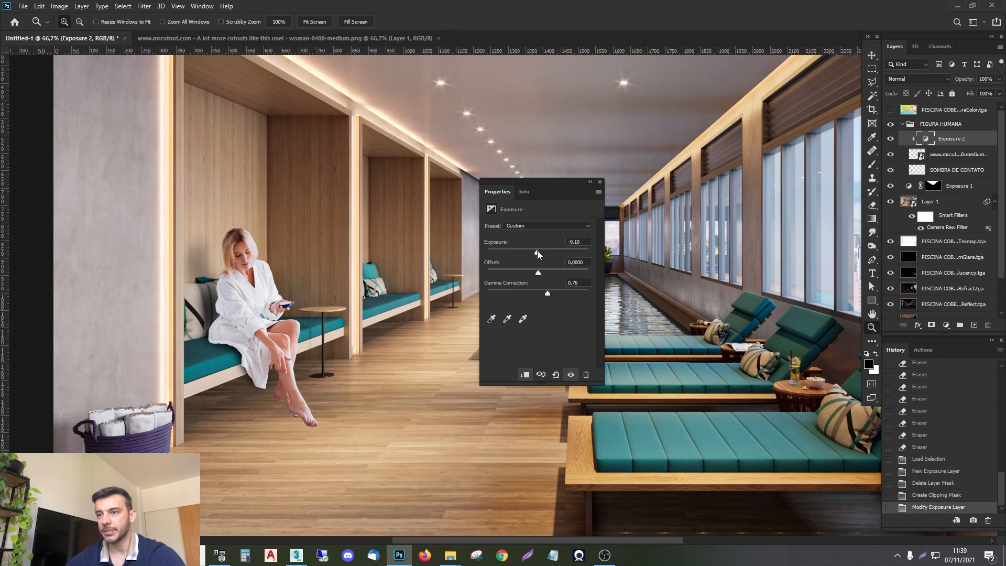
{"action": "left_click_drag", "start_coordinate": [548, 295], "coordinate": [555, 295]}
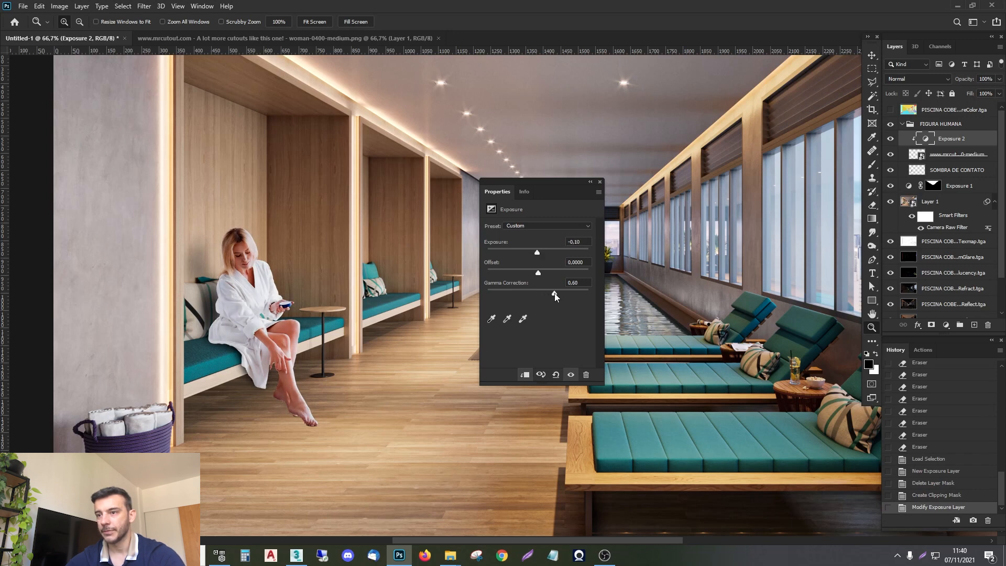
{"action": "left_click_drag", "start_coordinate": [538, 242], "coordinate": [539, 252]}
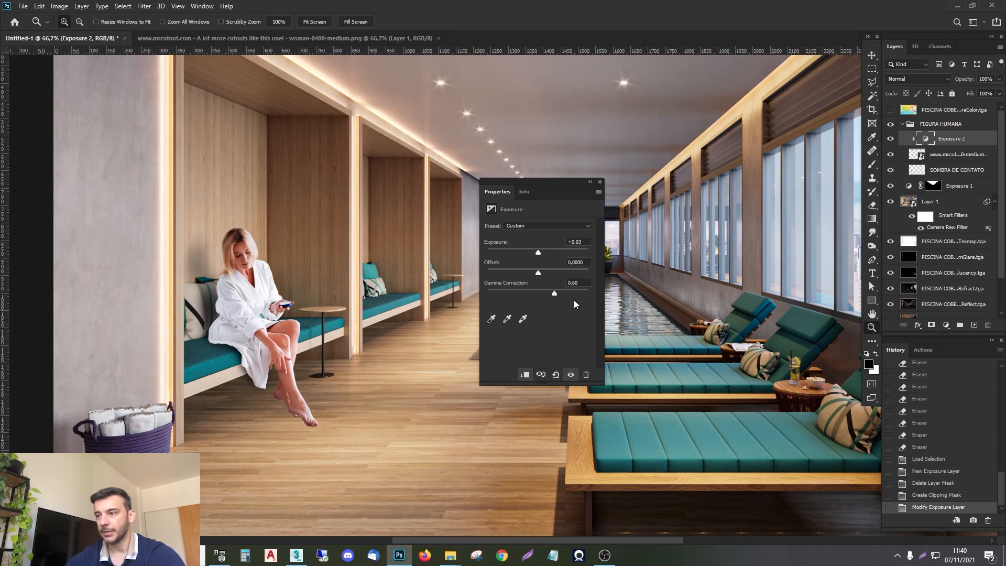
{"action": "left_click_drag", "start_coordinate": [553, 293], "coordinate": [551, 293]}
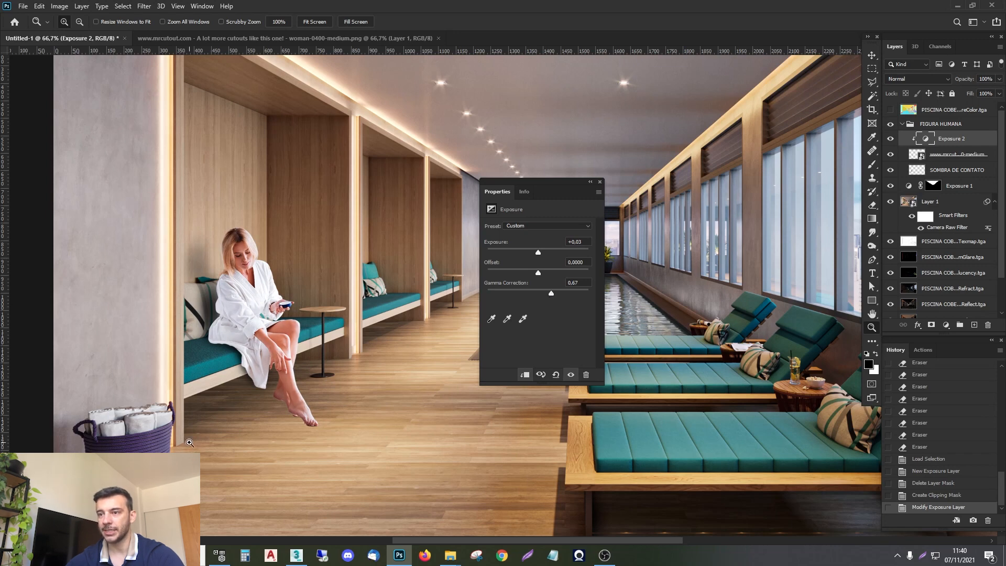
{"action": "left_click_drag", "start_coordinate": [550, 296], "coordinate": [547, 295]}
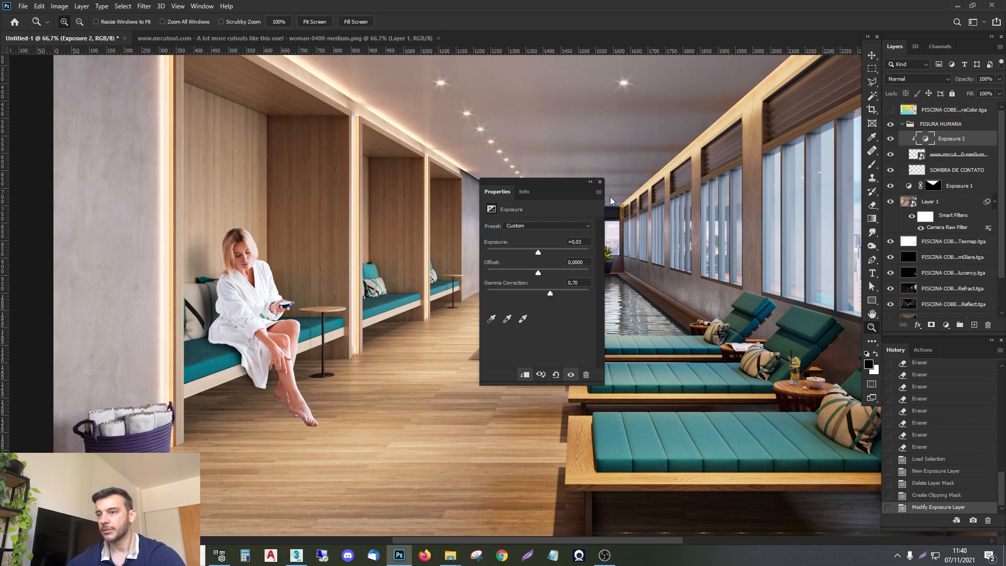
Step: Close the adjustment properties and toggle the Exposure 2 layer's visibility to compare the woman with and without it
{"action": "left_click", "coordinate": [600, 182]}
{"action": "left_click", "coordinate": [890, 139]}
{"action": "left_click", "coordinate": [890, 139]}
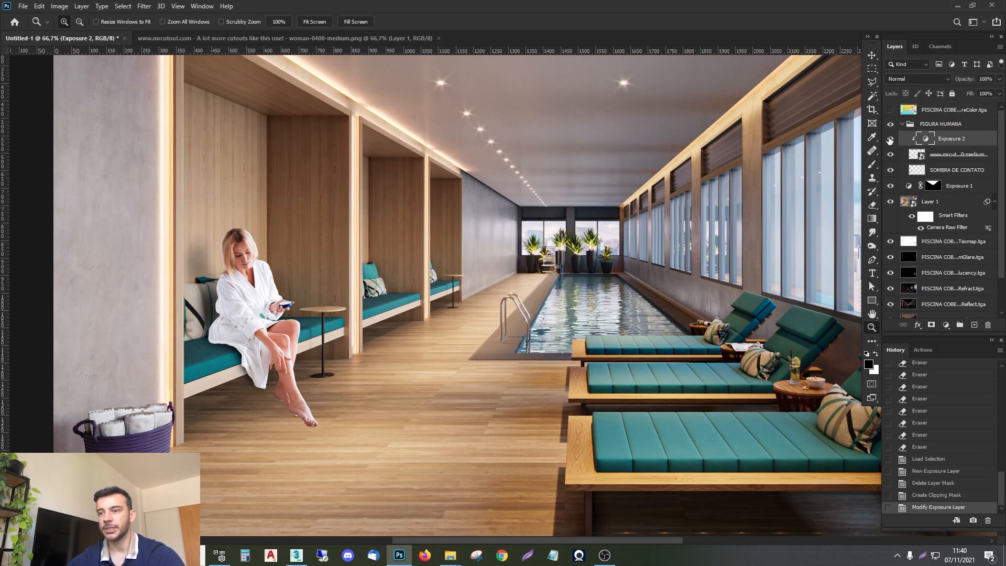
Step: Compare the seated woman with and without the Exposure 2 adjustment
{"action": "left_click", "coordinate": [889, 140]}
{"action": "left_click", "coordinate": [889, 139]}
{"action": "left_click", "coordinate": [890, 140]}
{"action": "left_click", "coordinate": [890, 139]}
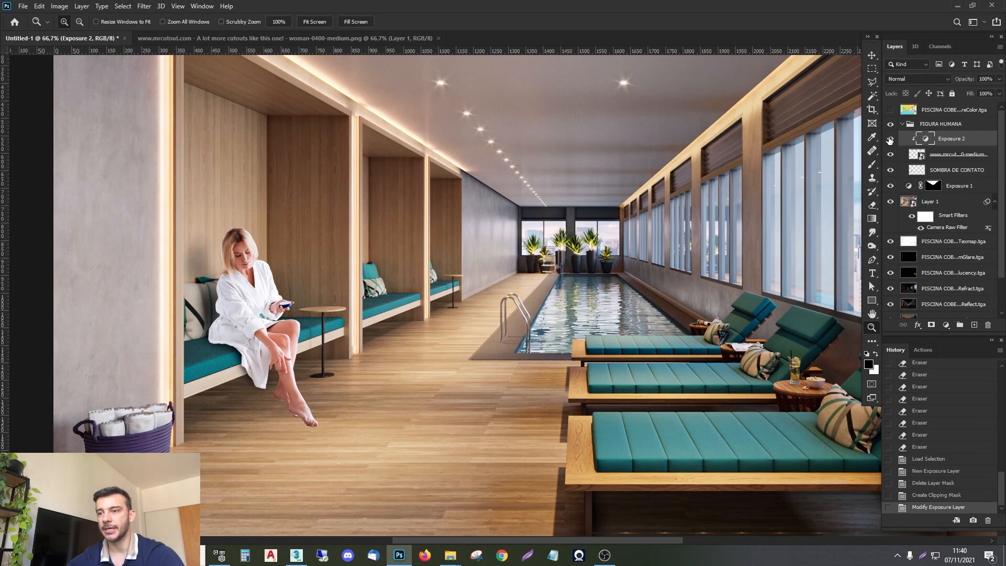
{"action": "left_click", "coordinate": [890, 139]}
{"action": "left_click", "coordinate": [890, 139]}
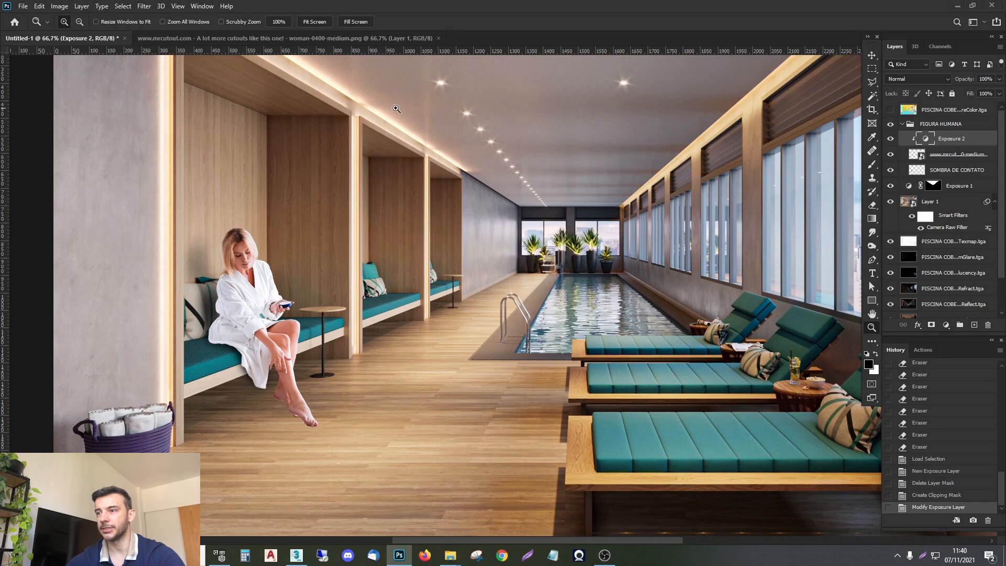
Step: Add a Color Balance adjustment layer above Exposure 2 and clip it to the woman's cutout
{"action": "left_click", "coordinate": [238, 286]}
{"action": "left_click", "coordinate": [241, 283]}
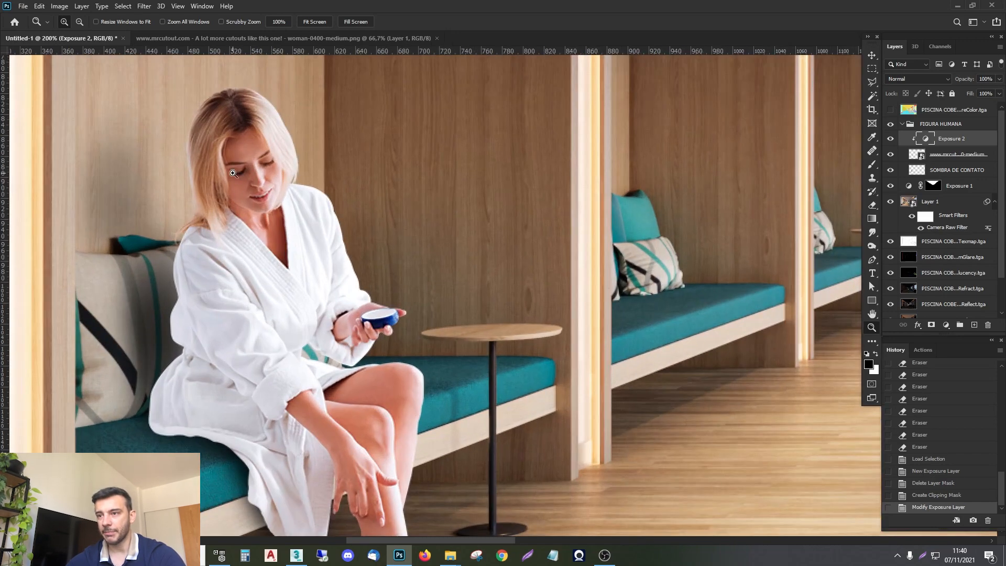
{"action": "left_click", "coordinate": [266, 167], "text": "alt"}
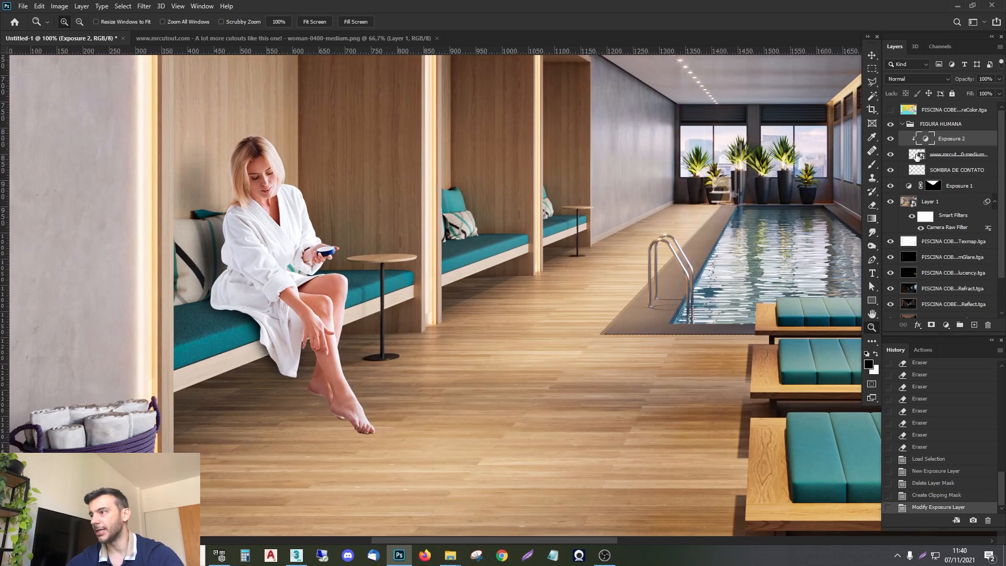
{"action": "left_click", "coordinate": [946, 325]}
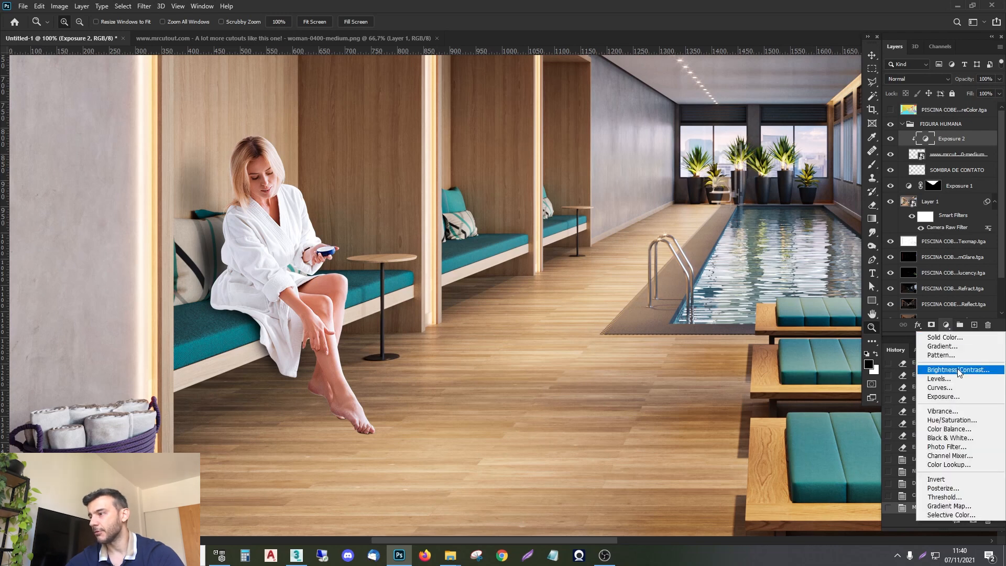
{"action": "left_click", "coordinate": [955, 434]}
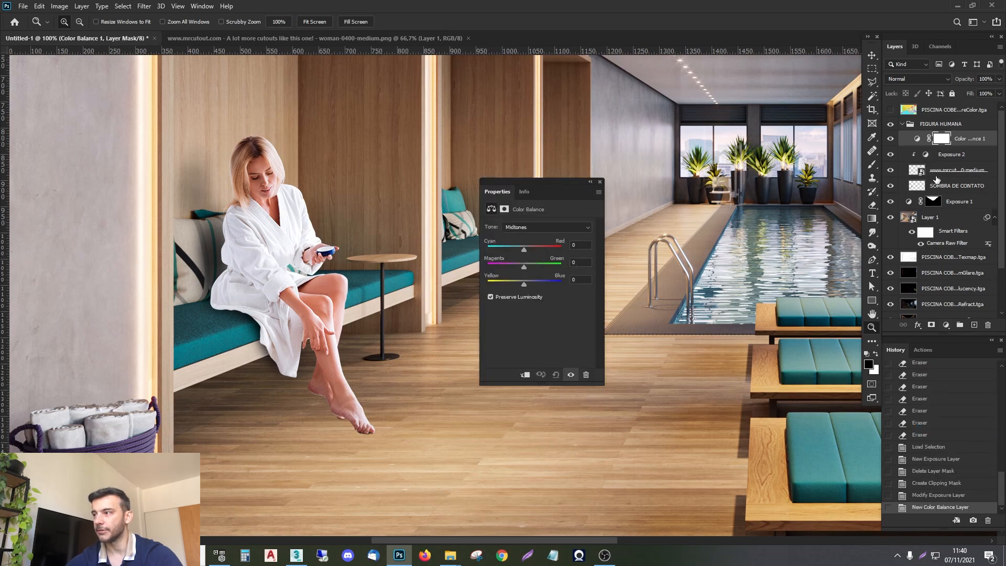
{"action": "left_click", "coordinate": [949, 152], "text": "alt"}
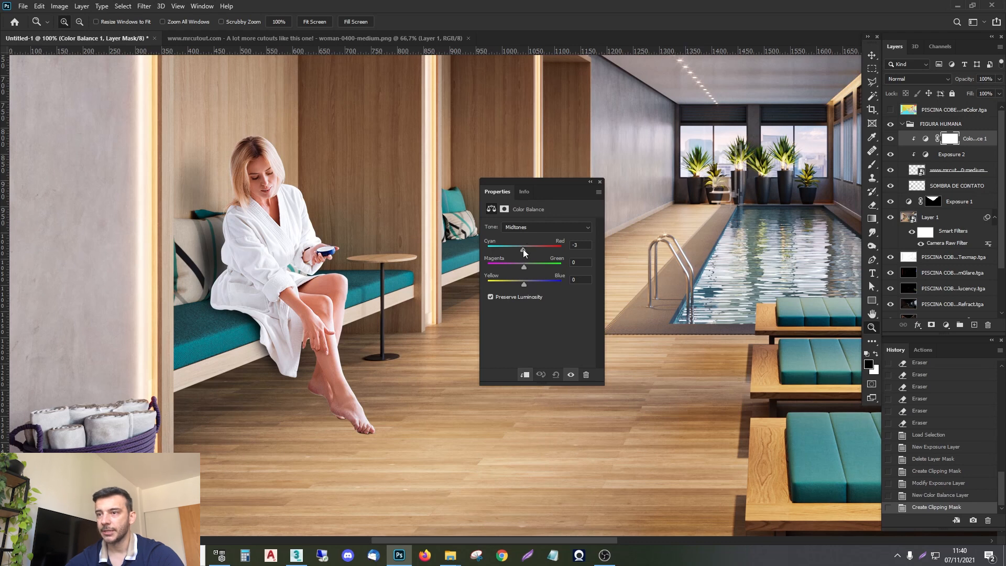
Step: Shift the Color Balance midtones to +3 on Cyan–Red and about -10 on Yellow–Blue
{"action": "left_click_drag", "start_coordinate": [520, 250], "coordinate": [524, 249]}
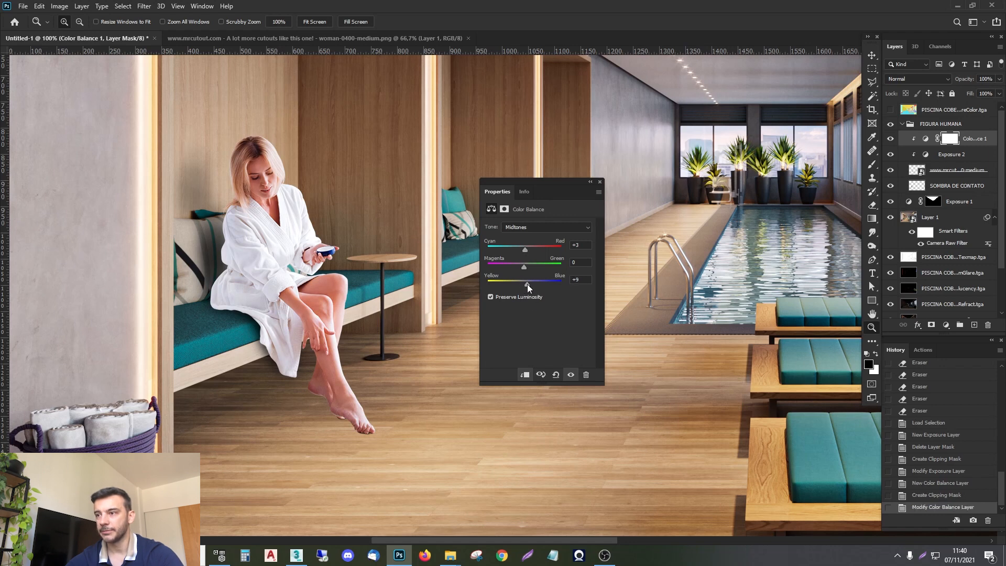
{"action": "left_click_drag", "start_coordinate": [527, 284], "coordinate": [523, 284]}
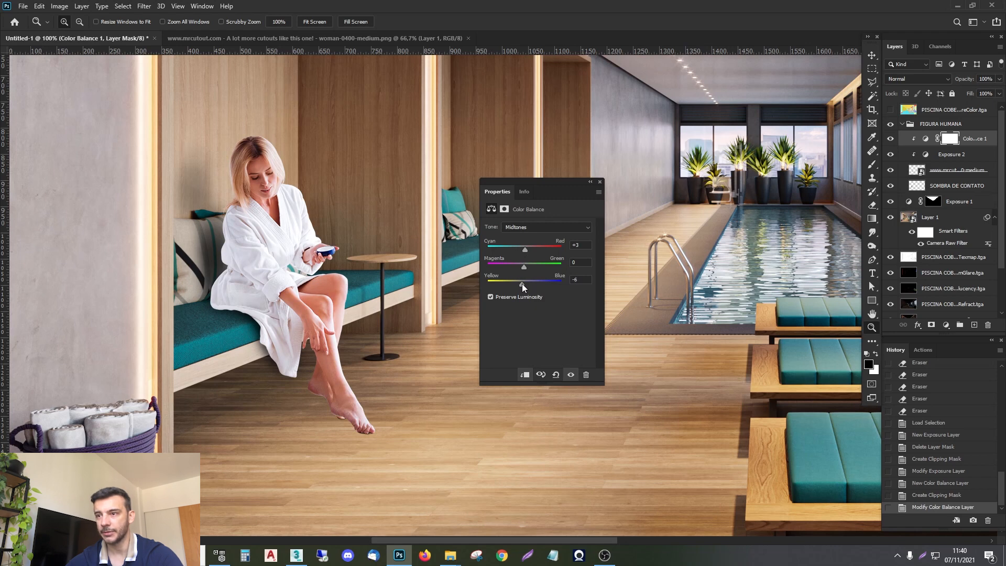
{"action": "left_click", "coordinate": [599, 182]}
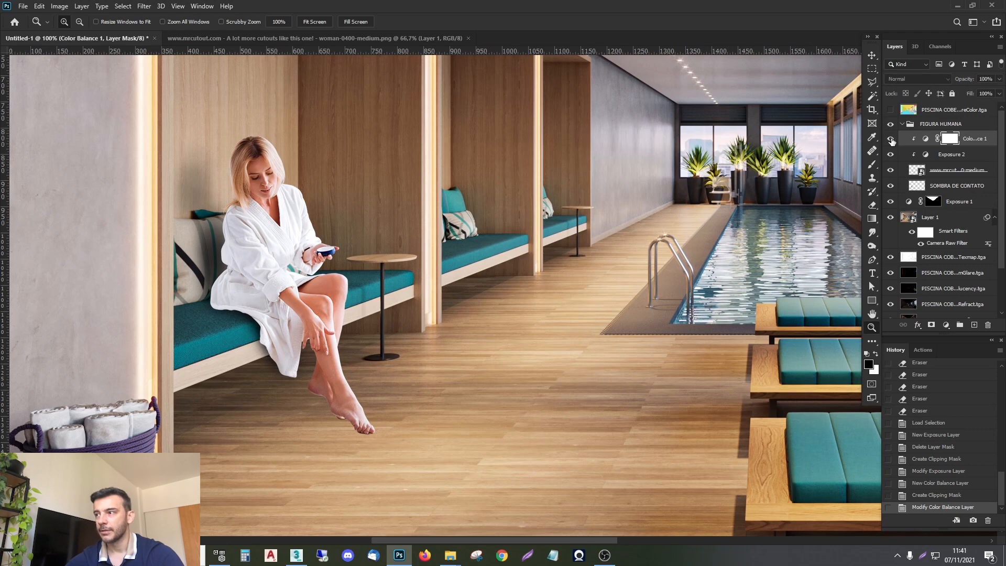
{"action": "double_click", "coordinate": [924, 139]}
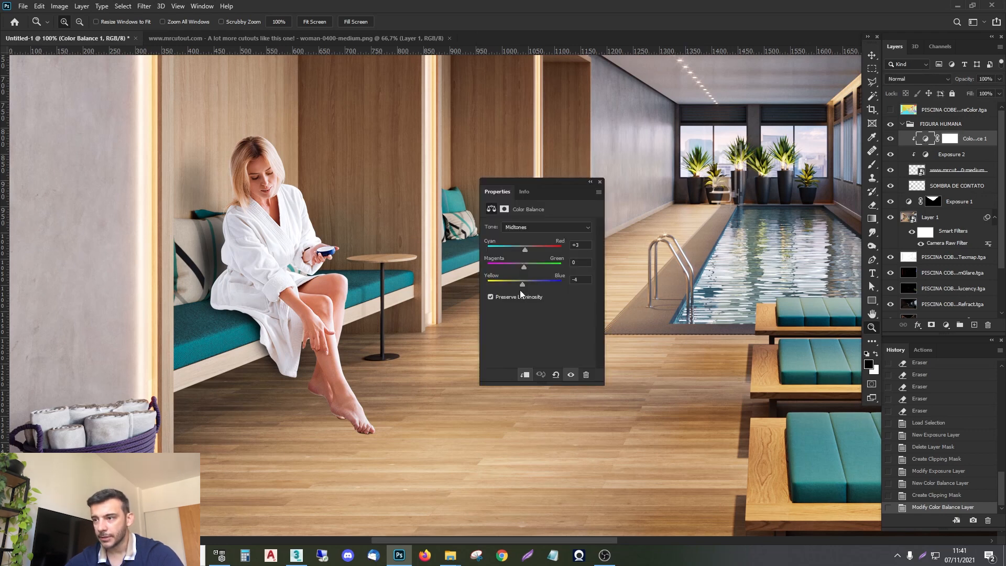
{"action": "mouse_move", "coordinate": [523, 285]}
{"action": "left_mouse_down"}
{"action": "mouse_move", "coordinate": [507, 284]}
{"action": "mouse_move", "coordinate": [520, 285]}
{"action": "left_mouse_up"}
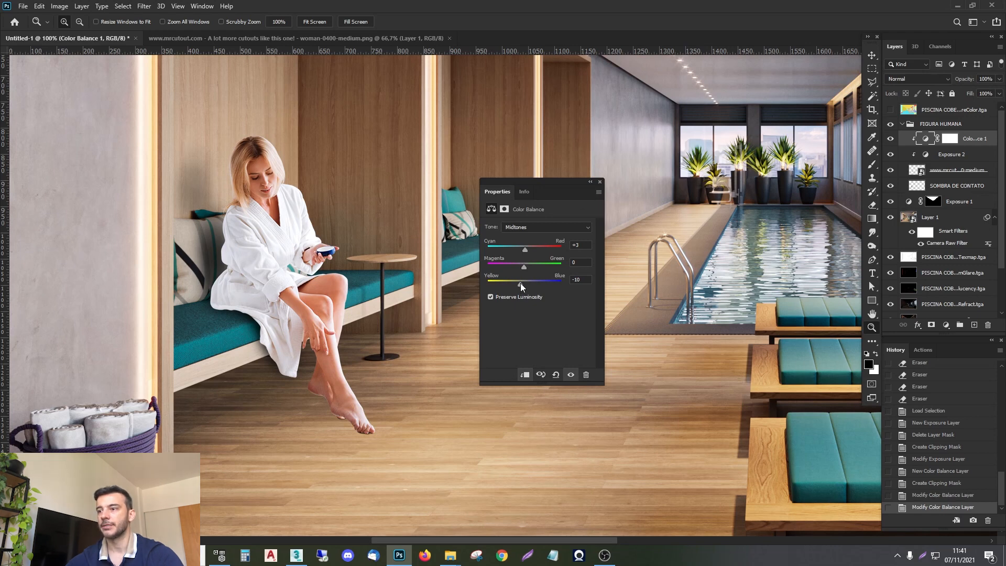
{"action": "left_click", "coordinate": [600, 182]}
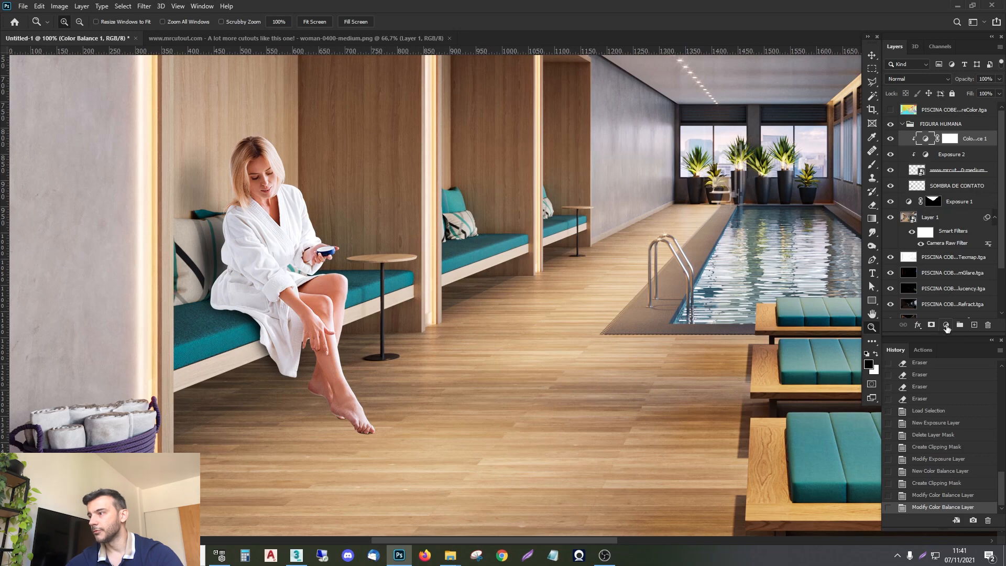
Step: Add a Hue/Saturation adjustment clipped to the woman's cutout, with hue +5 and saturation -5
{"action": "left_click", "coordinate": [945, 325]}
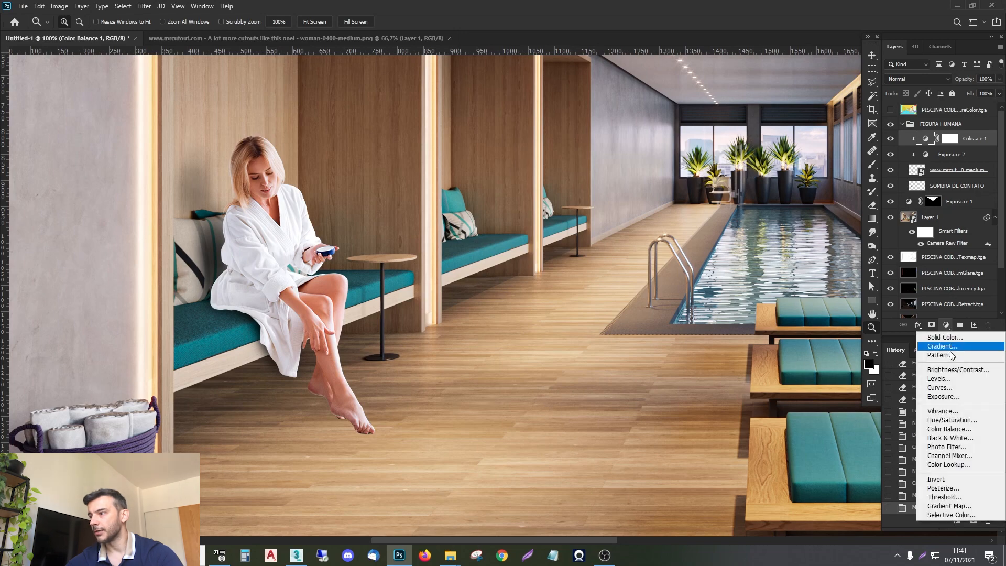
{"action": "left_click", "coordinate": [951, 420]}
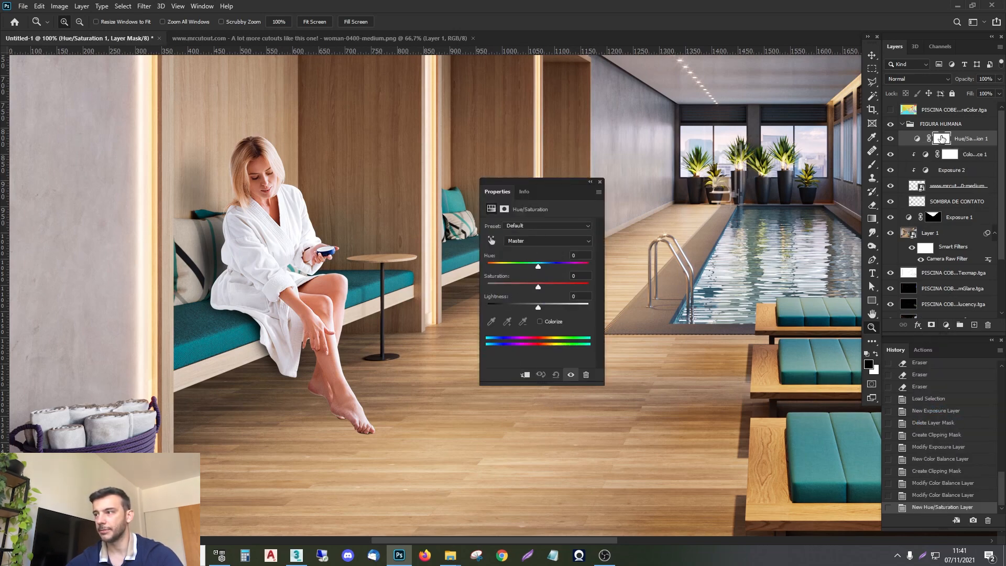
{"action": "left_click", "coordinate": [964, 145], "text": "alt"}
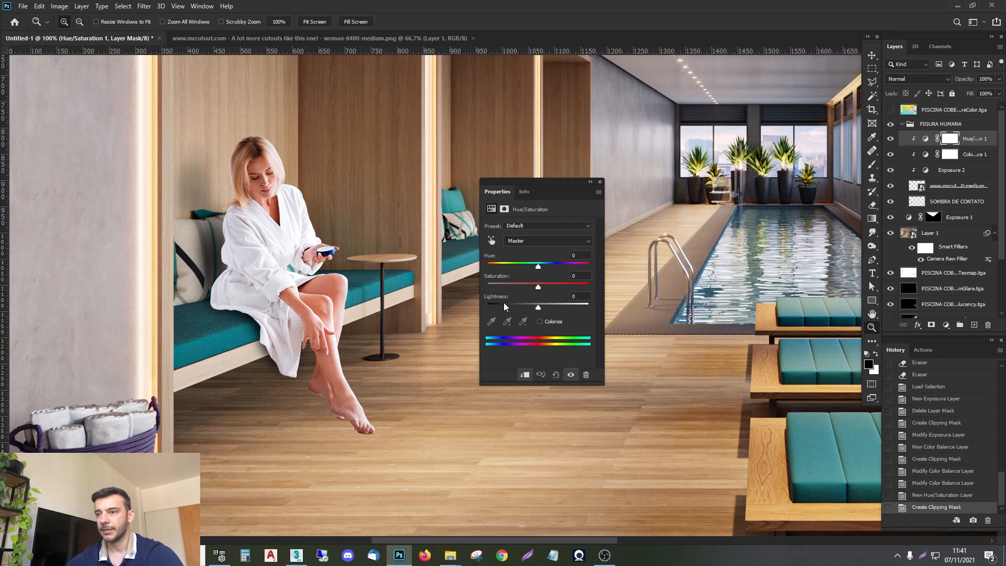
{"action": "left_click_drag", "start_coordinate": [538, 287], "coordinate": [536, 287]}
{"action": "left_click_drag", "start_coordinate": [533, 287], "coordinate": [539, 267]}
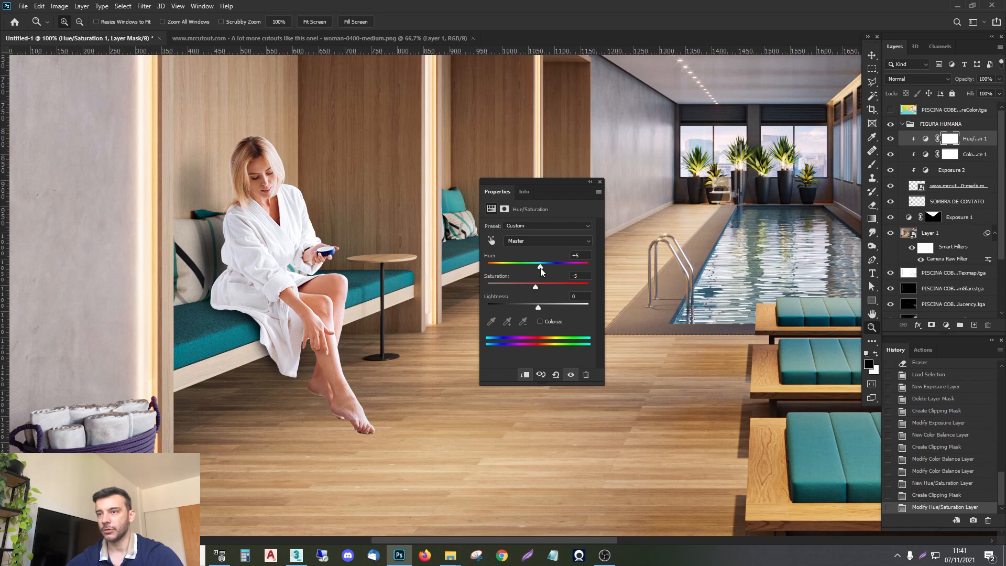
{"action": "left_click", "coordinate": [600, 182]}
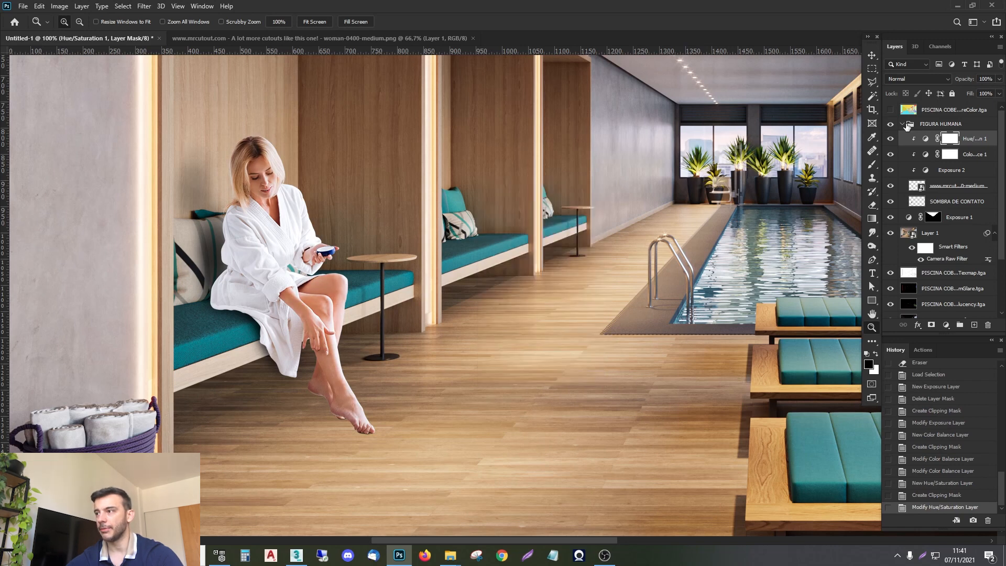
Step: Compare the woman with and without the Hue/Saturation, Color Balance and Exposure 2 adjustments, viewing the whole image
{"action": "left_click", "coordinate": [888, 138]}
{"action": "left_click", "coordinate": [888, 139]}
{"action": "left_click", "coordinate": [889, 139]}
{"action": "left_click", "coordinate": [888, 138]}
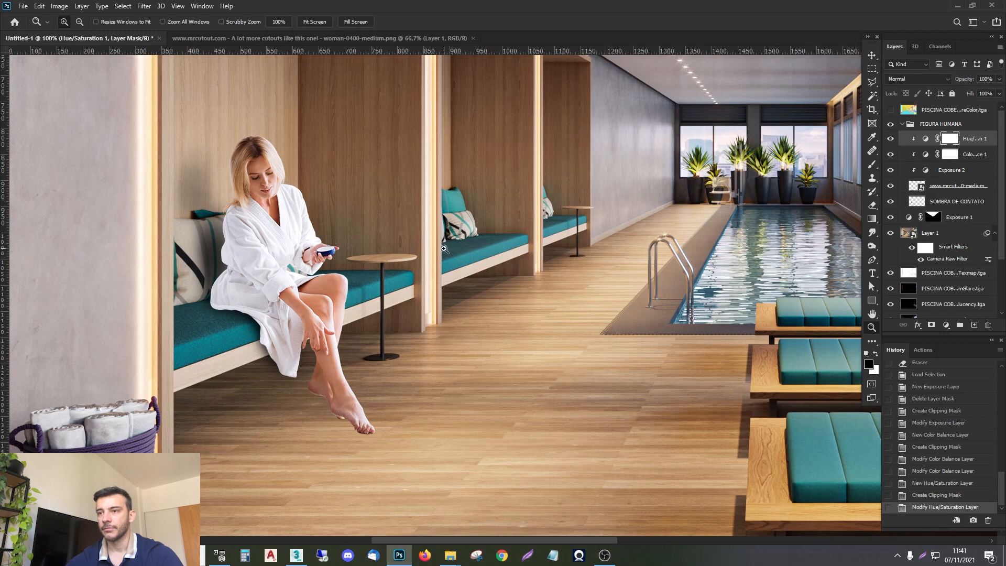
{"action": "key", "text": "ctrl+0"}
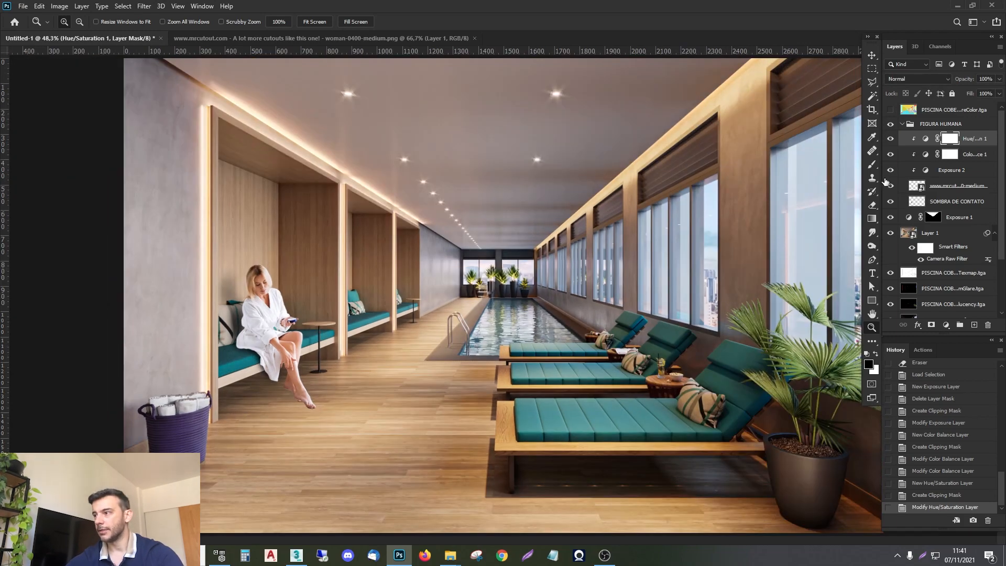
{"action": "left_click_drag", "start_coordinate": [889, 171], "coordinate": [891, 132]}
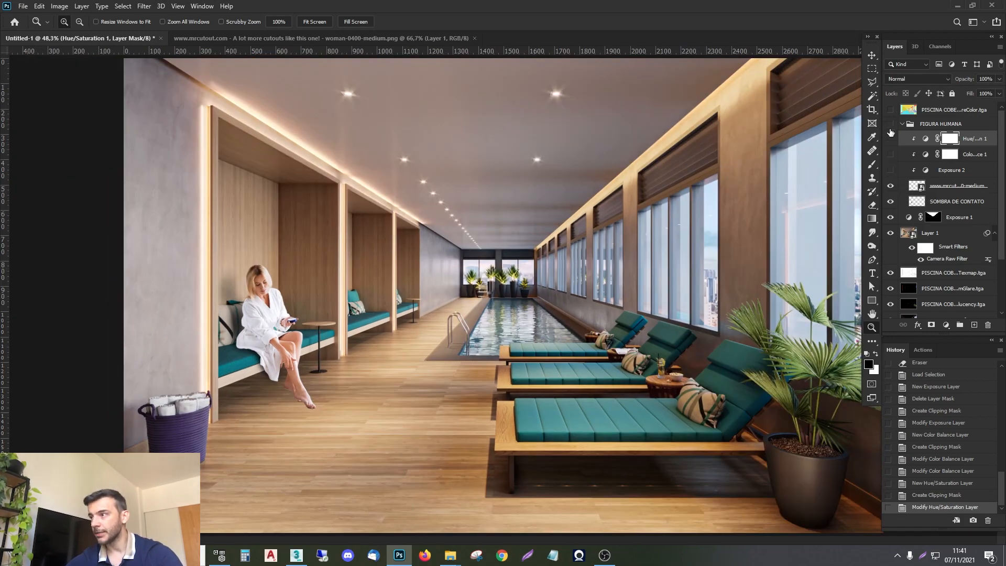
{"action": "left_click", "coordinate": [890, 126]}
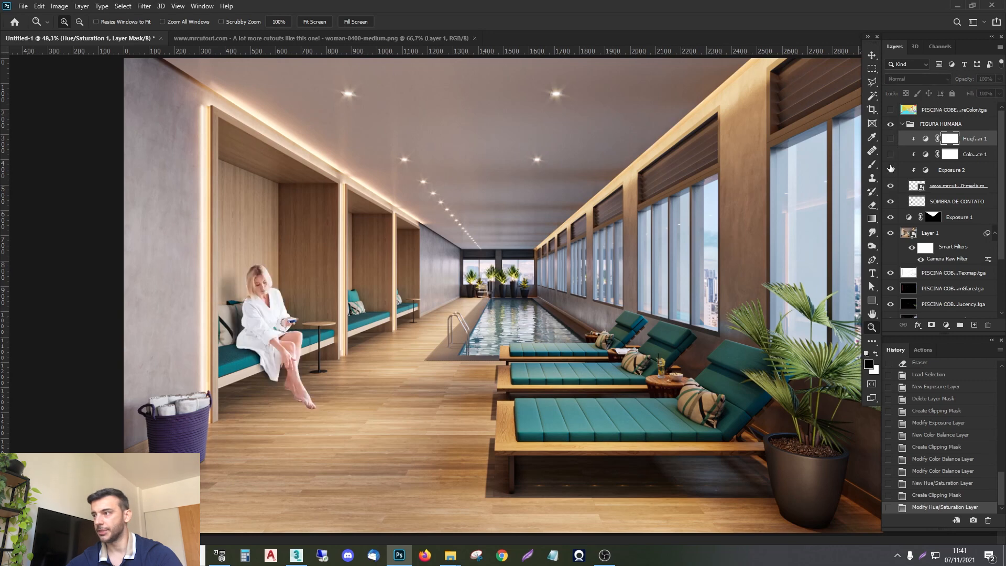
{"action": "left_click_drag", "start_coordinate": [890, 170], "coordinate": [889, 150]}
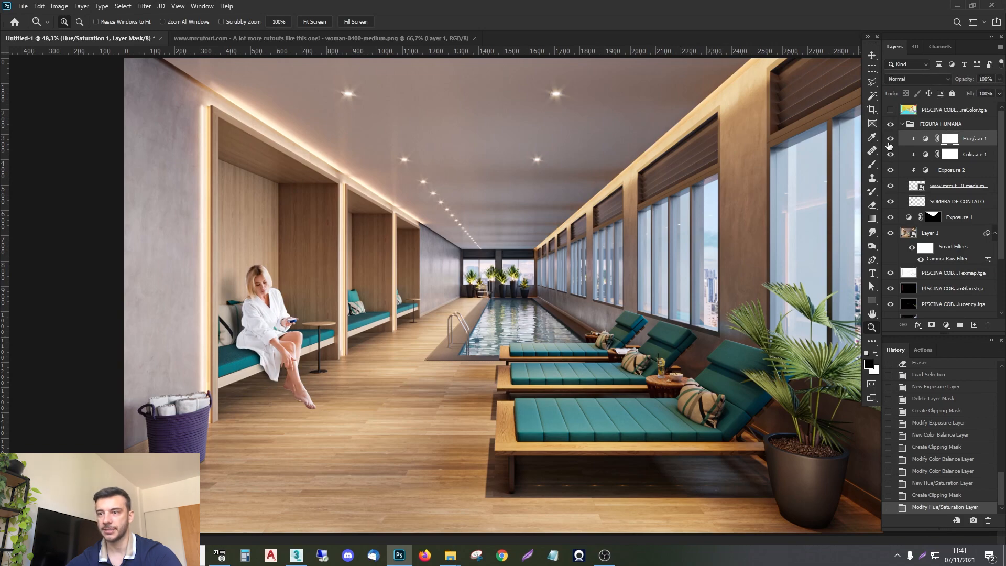
Step: Add an unclipped Exposure adjustment layer above Hue/Saturation in the FIGURA HUMANA group
{"action": "left_click", "coordinate": [283, 336]}
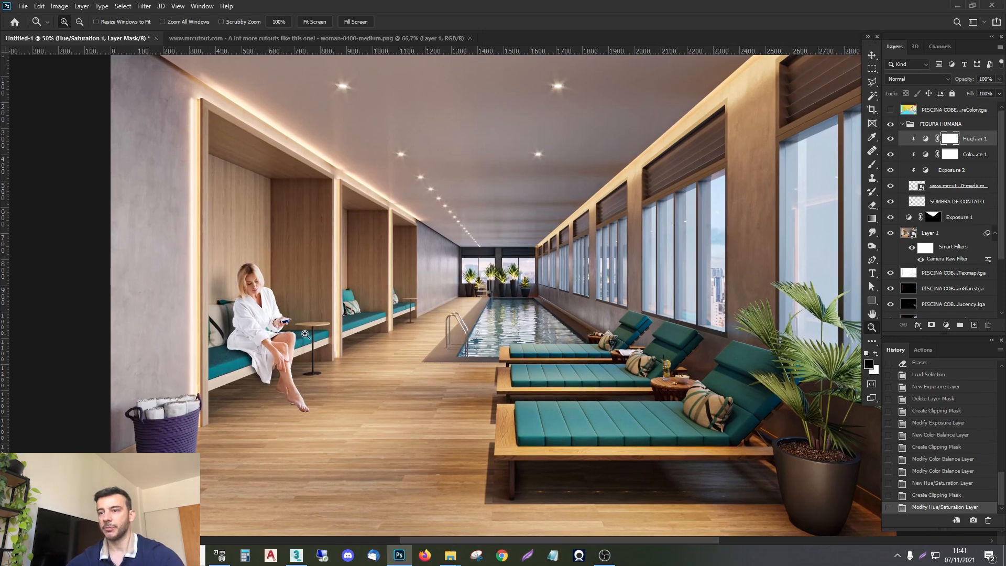
{"action": "left_click", "coordinate": [254, 330]}
{"action": "left_click", "coordinate": [254, 330]}
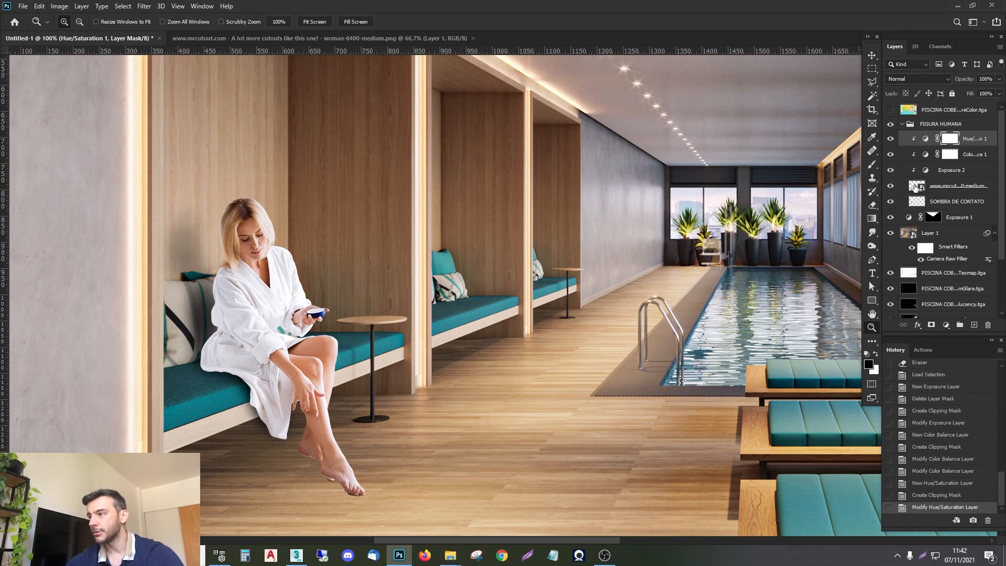
{"action": "left_click", "coordinate": [943, 325]}
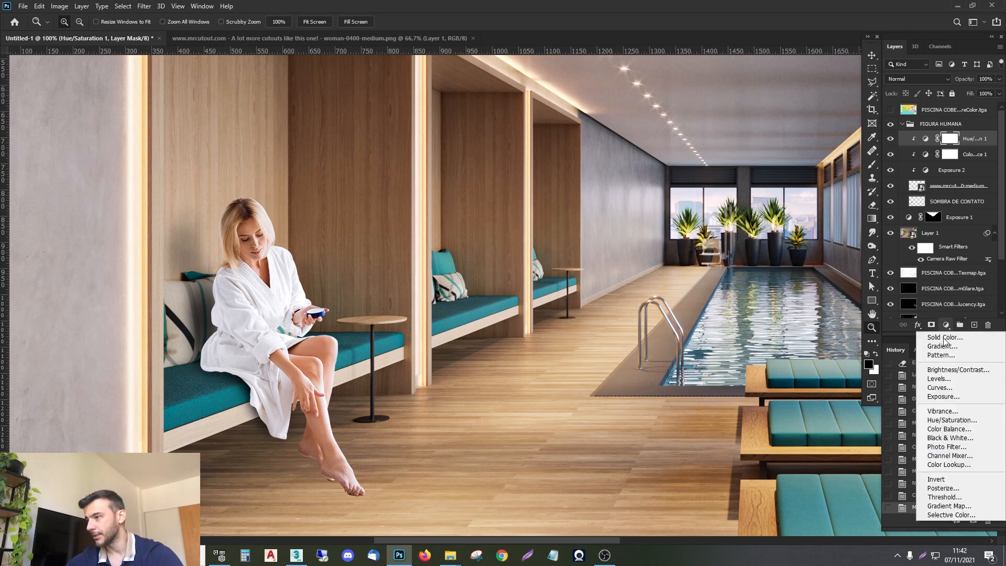
{"action": "left_click", "coordinate": [942, 396]}
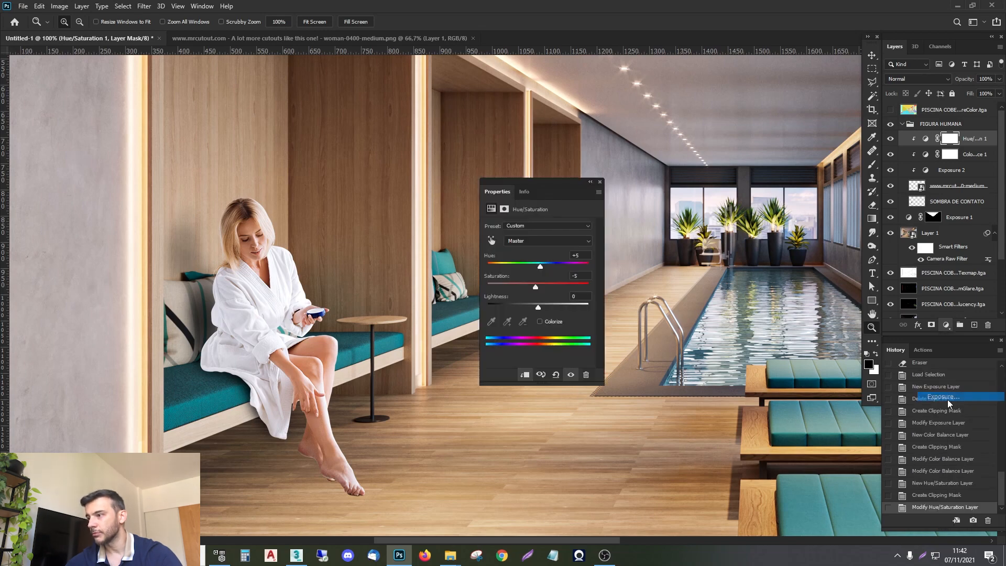
{"action": "left_click_drag", "start_coordinate": [541, 190], "coordinate": [566, 181]}
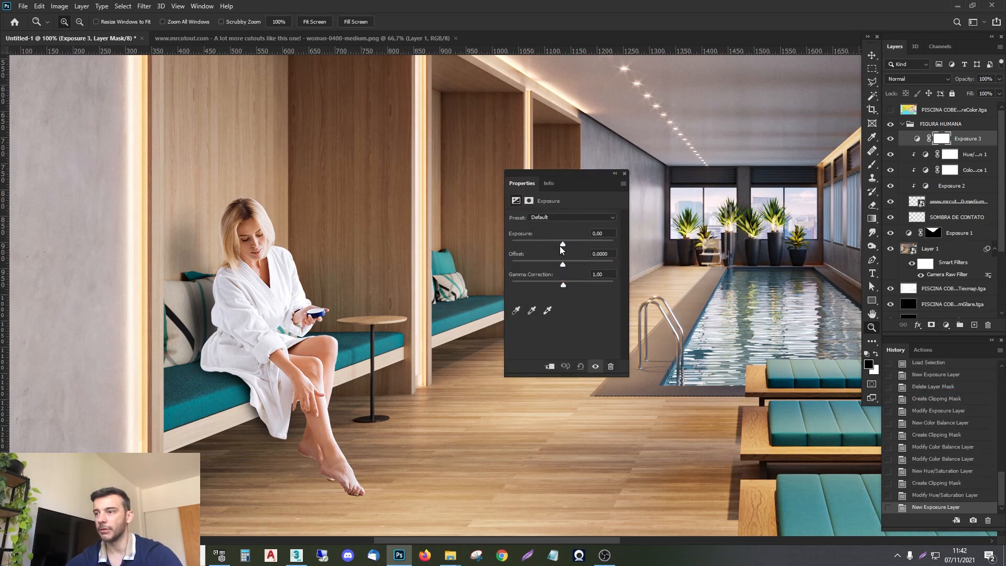
Step: Darken the new Exposure adjustment with exposure about -0.79 and gamma correction 0.71
{"action": "left_click_drag", "start_coordinate": [563, 244], "coordinate": [552, 244]}
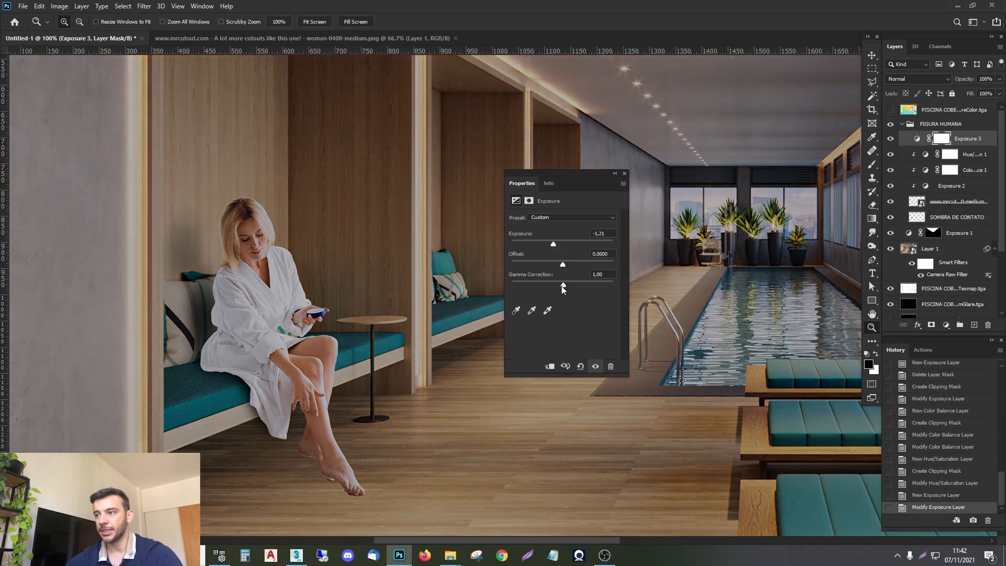
{"action": "left_click_drag", "start_coordinate": [564, 287], "coordinate": [574, 286]}
{"action": "left_click_drag", "start_coordinate": [552, 244], "coordinate": [556, 244]}
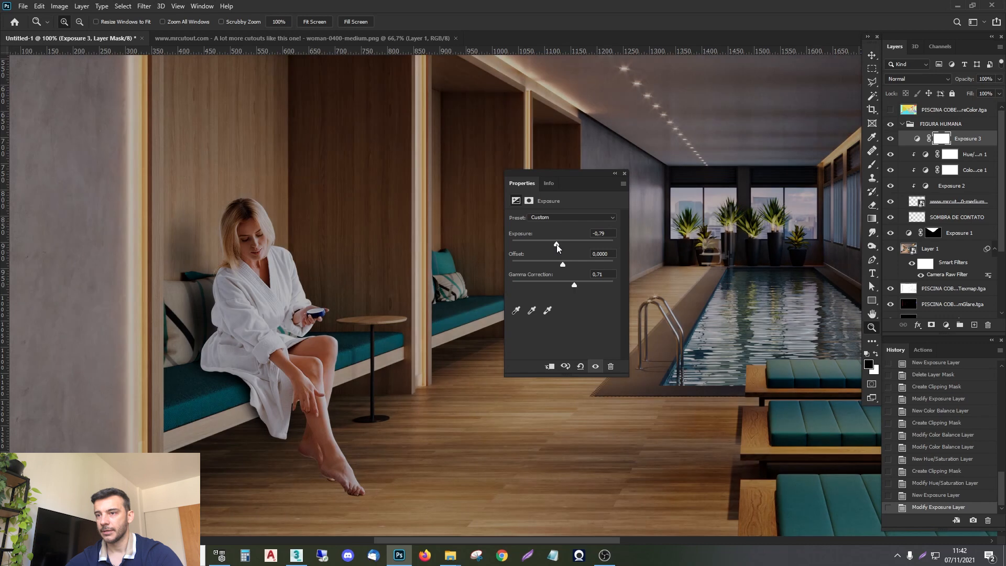
{"action": "left_click", "coordinate": [624, 173]}
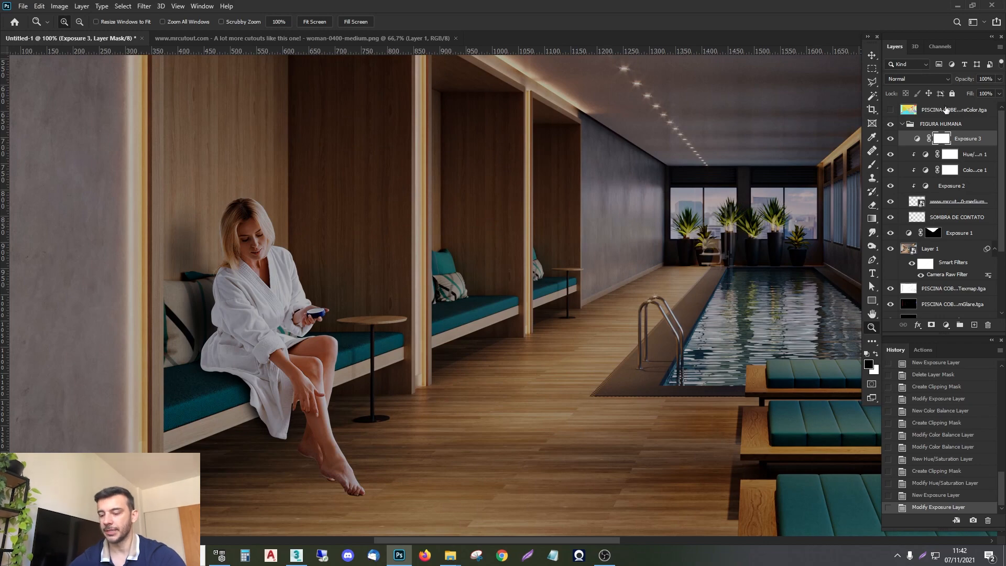
Step: Invert the new Exposure adjustment's mask to black and load the woman's cutout outline as a selection
{"action": "key", "text": "ctrl+i"}
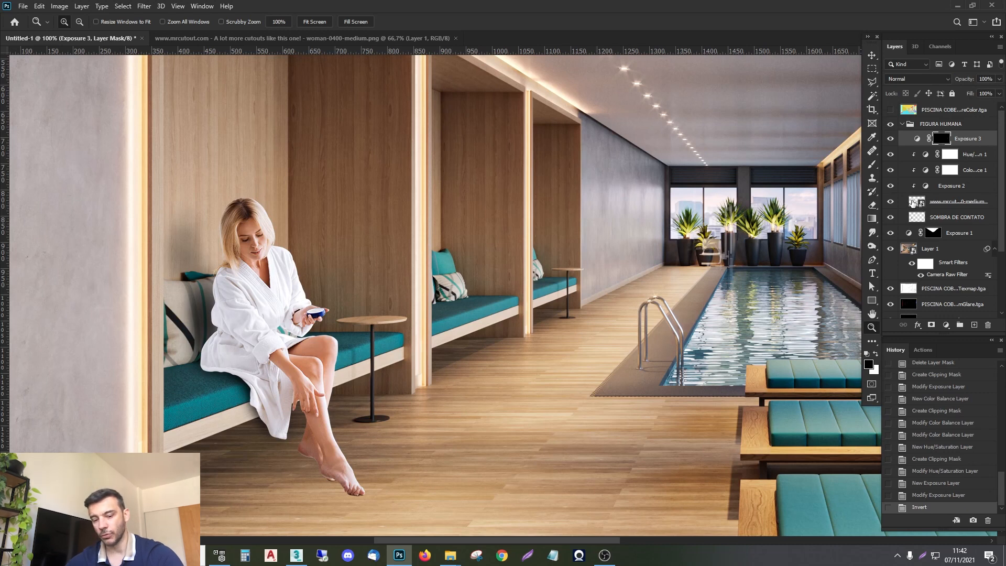
{"action": "left_click", "coordinate": [916, 202], "text": "ctrl"}
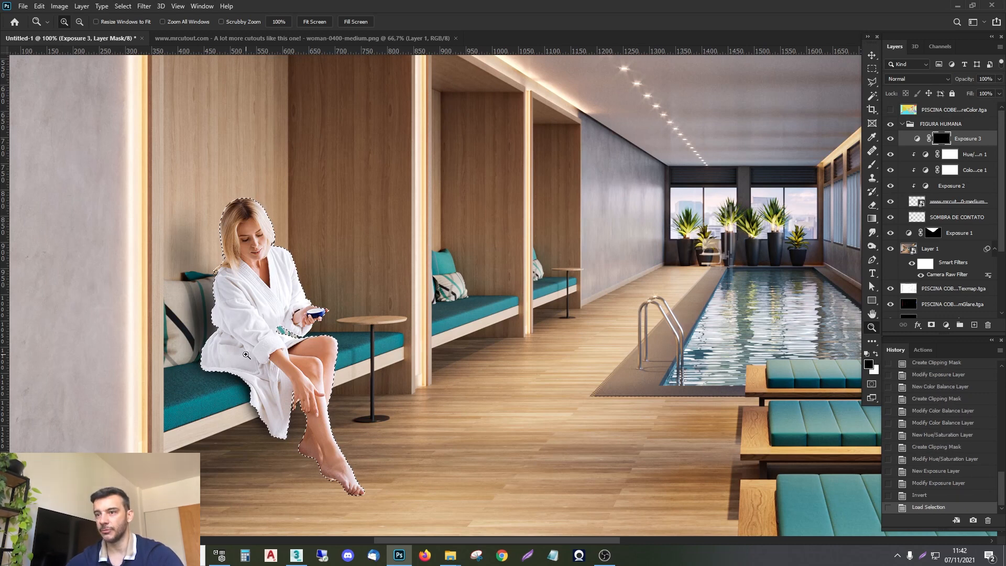
{"action": "left_click", "coordinate": [890, 201]}
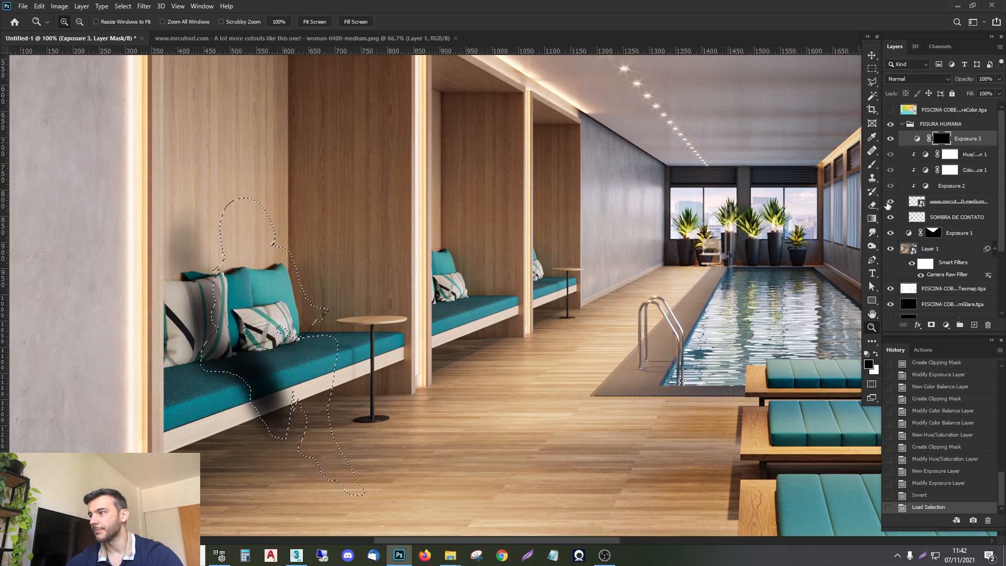
{"action": "left_click", "coordinate": [890, 201]}
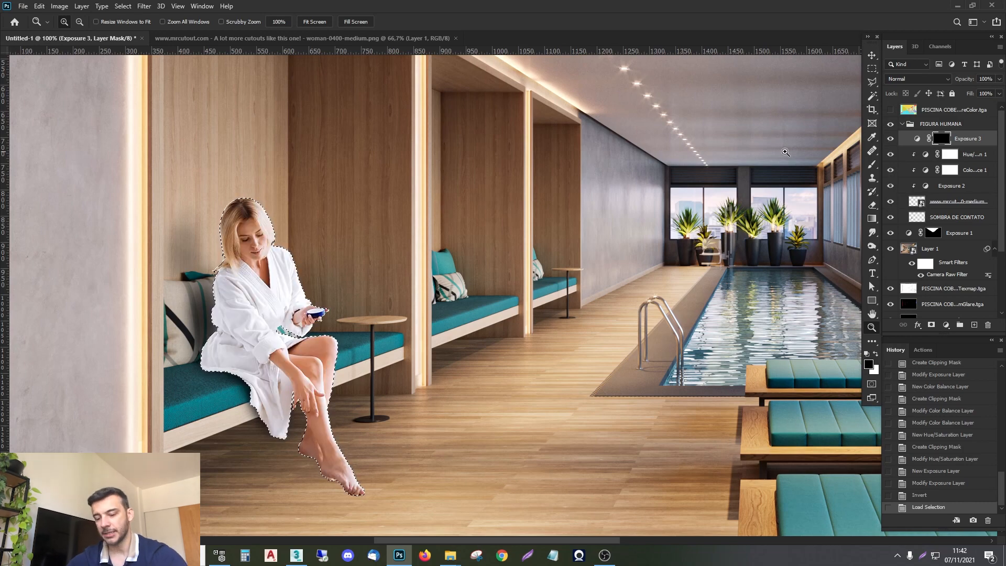
Step: Brush white onto the Exposure 3 mask to shade the woman's hair and the back of her robe
{"action": "key", "text": "b"}
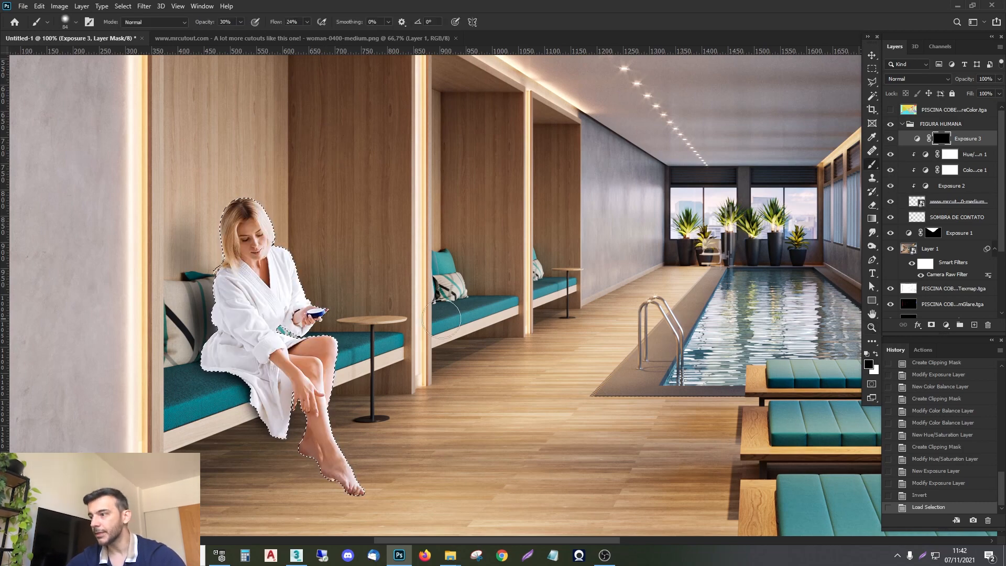
{"action": "key", "text": "x"}
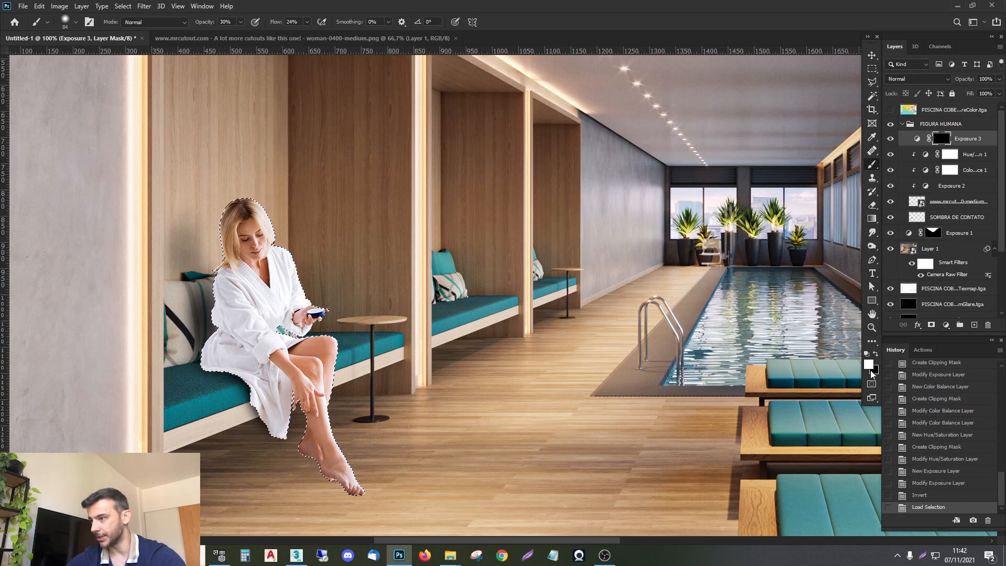
{"action": "key", "text": "x"}
{"action": "key", "text": "x"}
{"action": "key", "text": "x"}
{"action": "key", "text": "x"}
{"action": "key", "text": "x"}
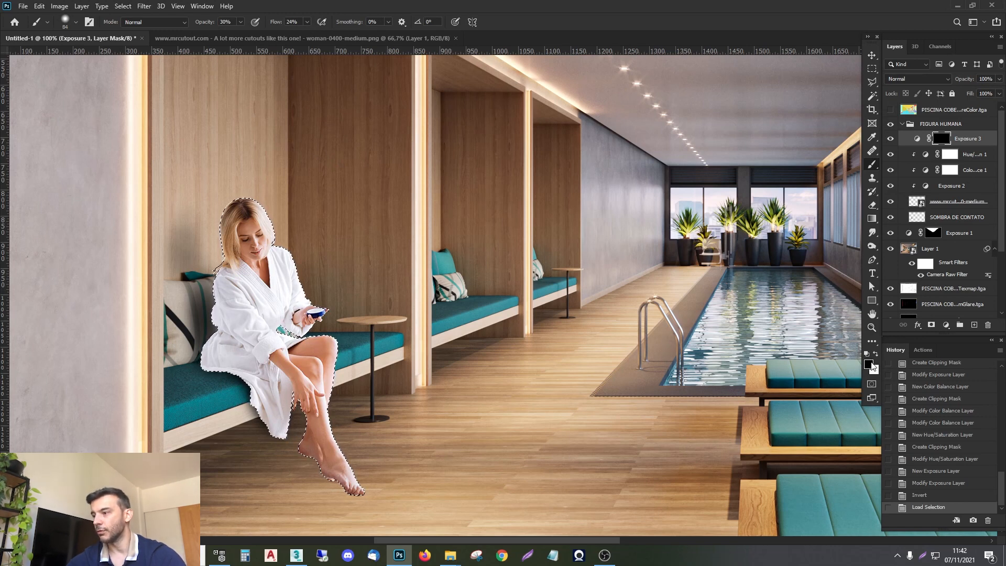
{"action": "key", "text": "x"}
{"action": "key", "text": "x"}
{"action": "key", "text": "x"}
{"action": "key", "text": "x"}
{"action": "key", "text": "x"}
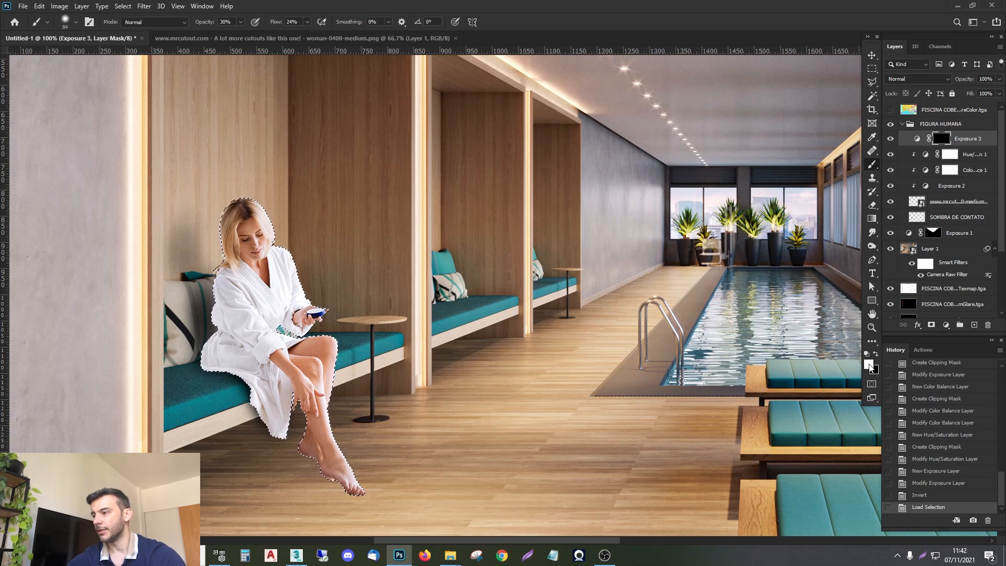
{"action": "key", "text": "x"}
{"action": "key", "text": "x"}
{"action": "key", "text": "x"}
{"action": "key", "text": "x"}
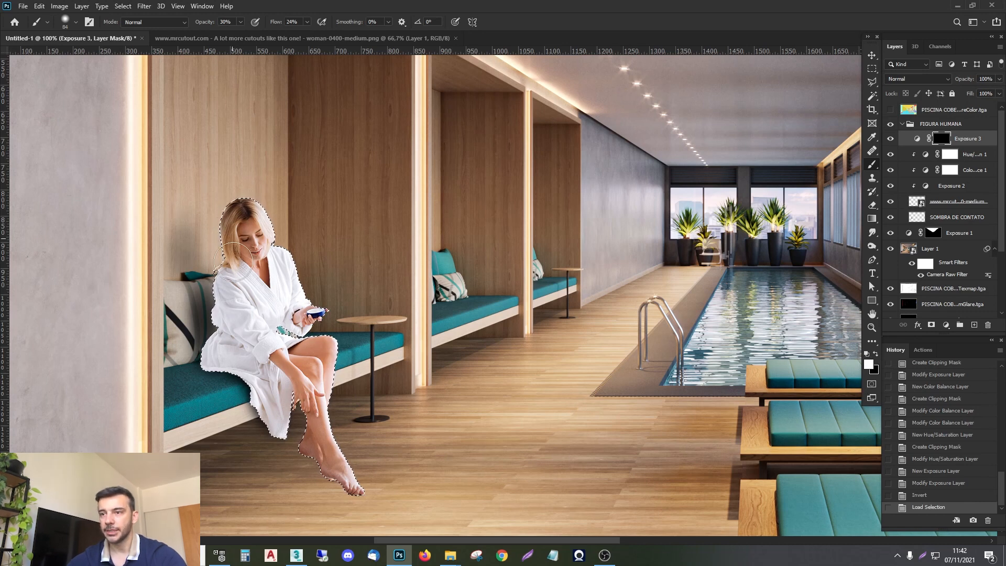
{"action": "mouse_move", "coordinate": [234, 260]}
{"action": "left_mouse_down"}
{"action": "mouse_move", "coordinate": [232, 223]}
{"action": "mouse_move", "coordinate": [219, 301]}
{"action": "mouse_move", "coordinate": [218, 249]}
{"action": "left_mouse_up"}
{"action": "left_click", "coordinate": [216, 328]}
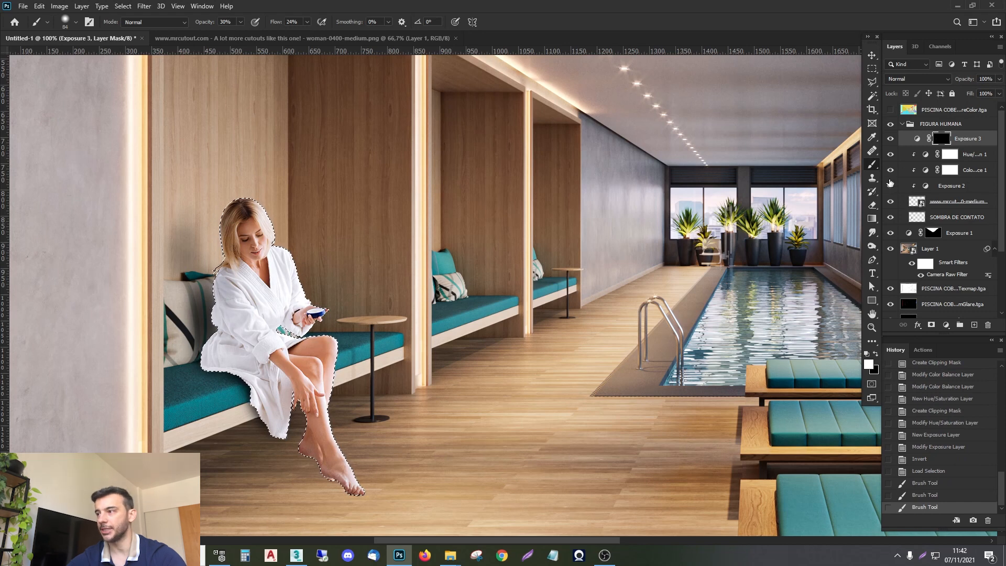
Step: Brush white onto the Exposure 3 mask along the robe's seat and lower hem and the woman's calf
{"action": "left_click", "coordinate": [207, 370]}
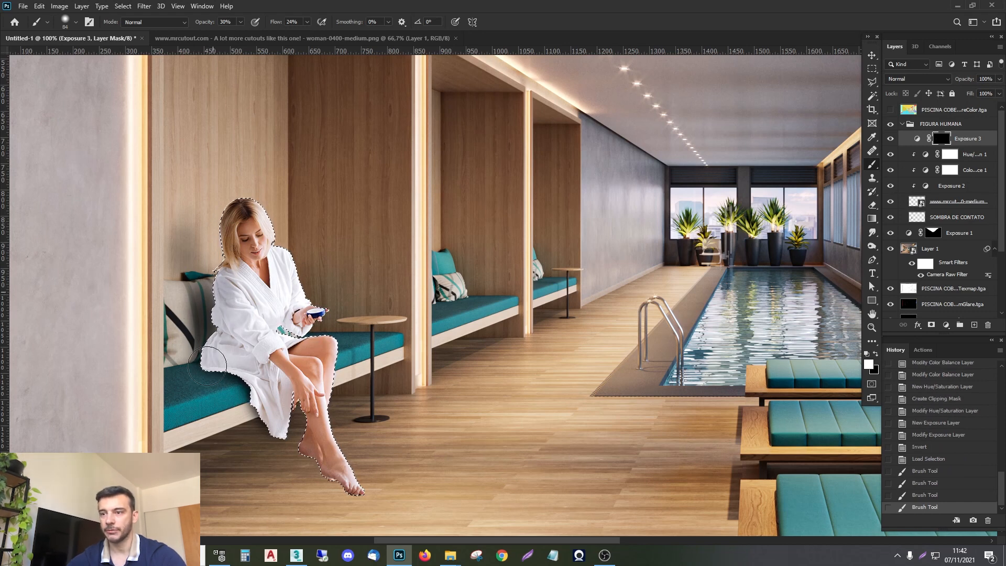
{"action": "left_click", "coordinate": [209, 368]}
{"action": "left_click", "coordinate": [220, 372]}
{"action": "left_click", "coordinate": [229, 375]}
{"action": "left_click", "coordinate": [247, 408]}
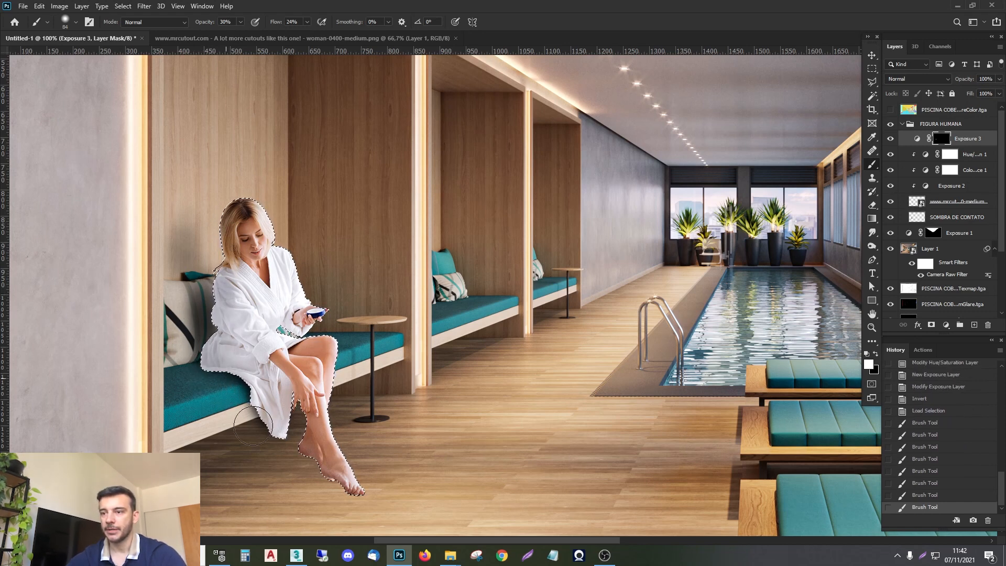
{"action": "left_click", "coordinate": [254, 414]}
{"action": "left_click", "coordinate": [262, 419]}
{"action": "left_click", "coordinate": [260, 417]}
{"action": "left_click", "coordinate": [260, 415]}
{"action": "left_click", "coordinate": [294, 432]}
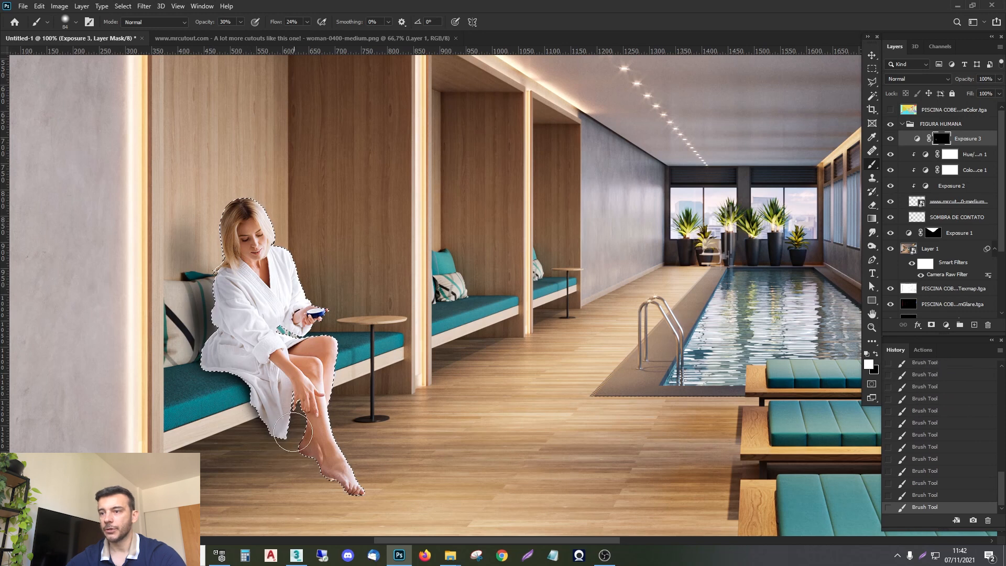
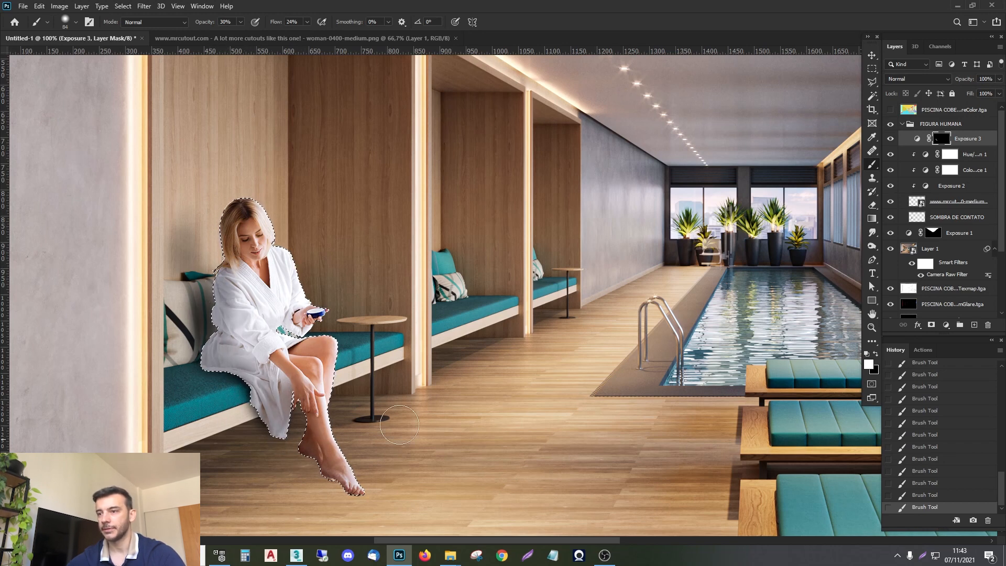
Step: Set Exposure 3 to exposure about -0.24 and gamma correction 0.42, and compare the woman with and without it
{"action": "key", "text": "z"}
{"action": "double_click", "coordinate": [917, 138]}
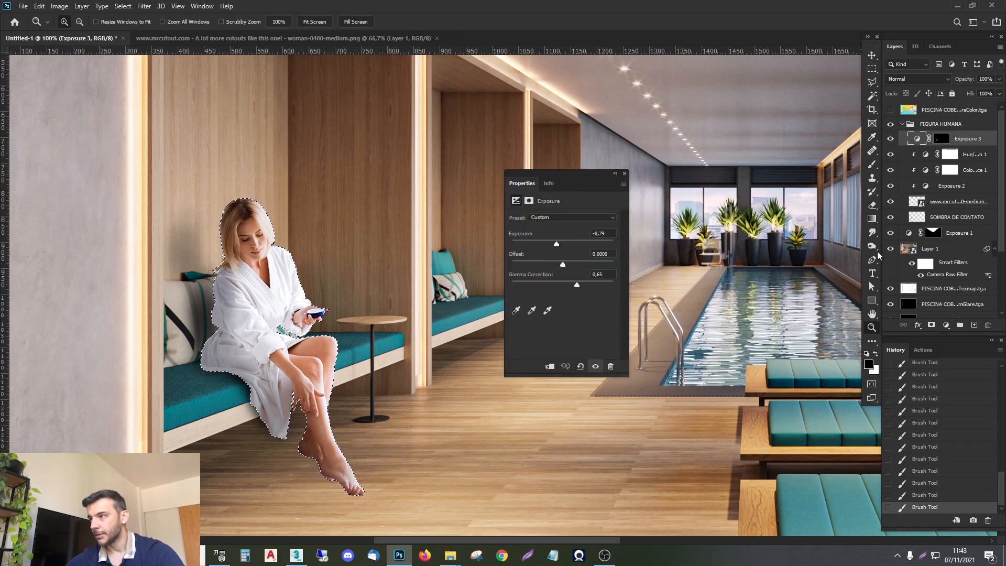
{"action": "left_click_drag", "start_coordinate": [580, 289], "coordinate": [584, 290]}
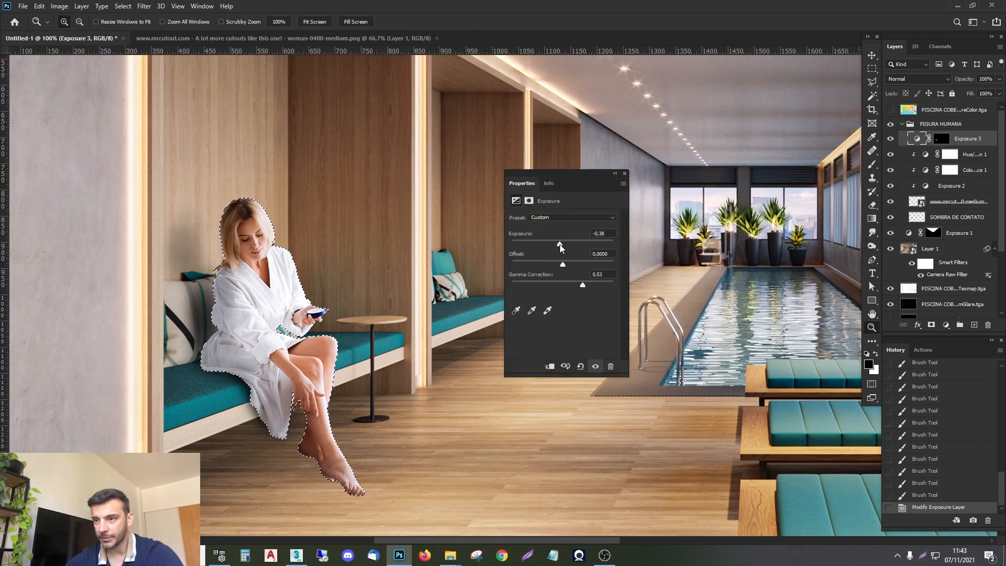
{"action": "left_click_drag", "start_coordinate": [584, 286], "coordinate": [589, 286]}
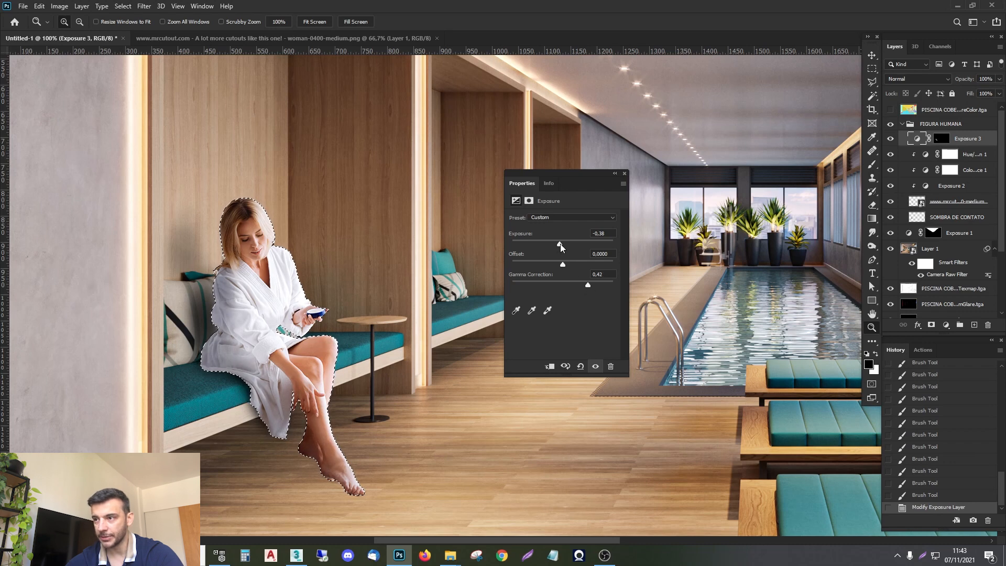
{"action": "left_click_drag", "start_coordinate": [560, 246], "coordinate": [566, 249]}
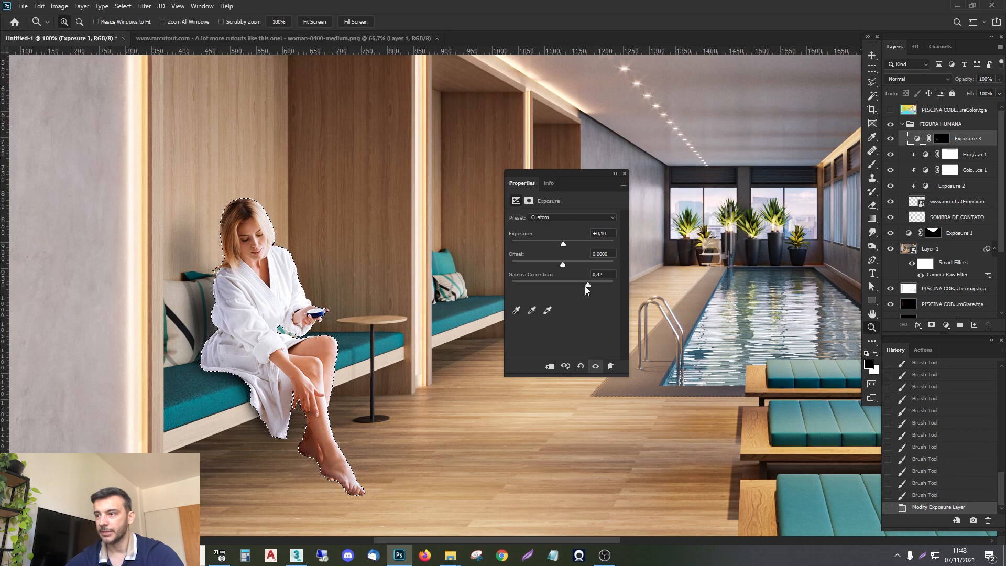
{"action": "left_click_drag", "start_coordinate": [587, 286], "coordinate": [592, 288]}
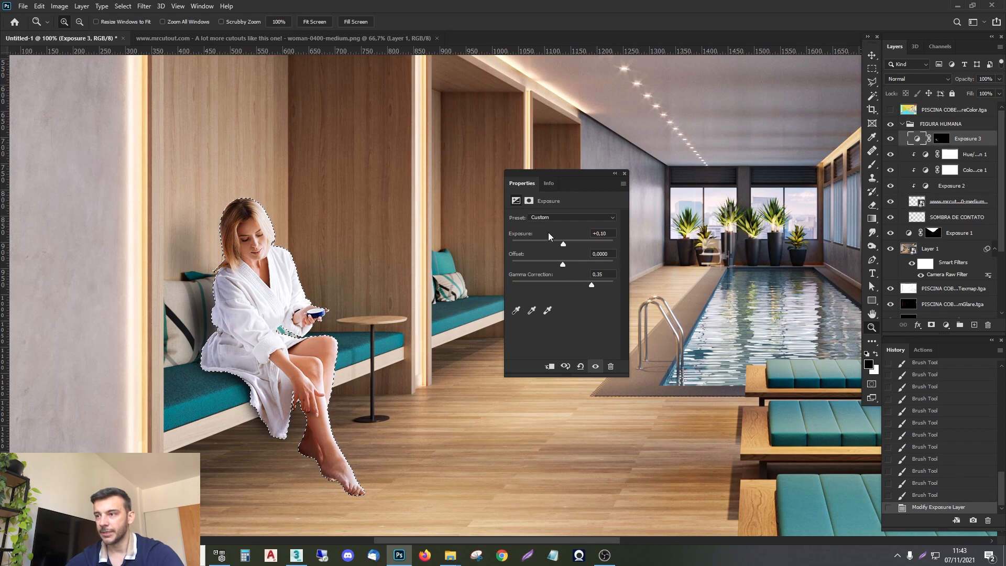
{"action": "left_click_drag", "start_coordinate": [563, 245], "coordinate": [561, 245]}
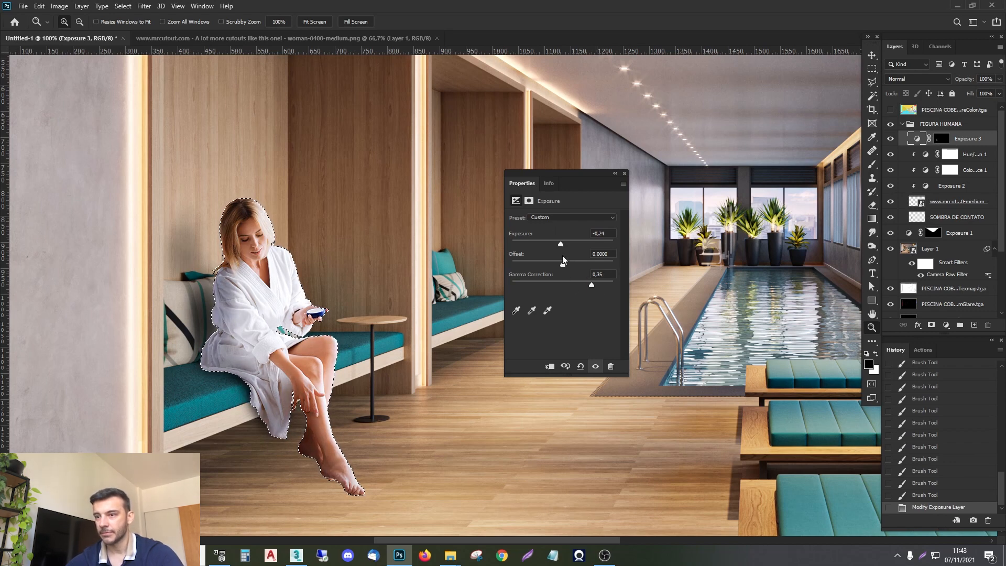
{"action": "left_click_drag", "start_coordinate": [591, 289], "coordinate": [587, 288]}
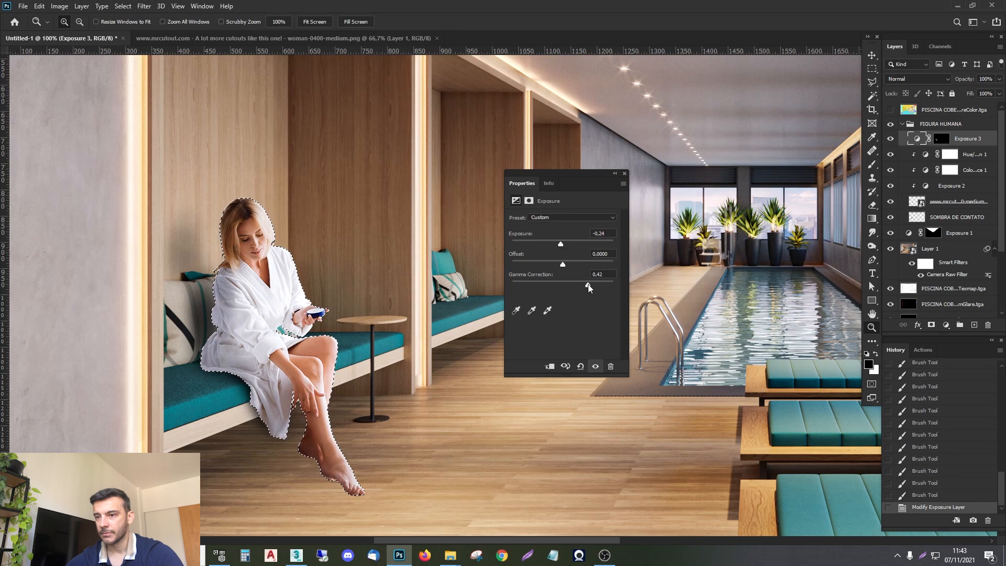
{"action": "left_click", "coordinate": [624, 174]}
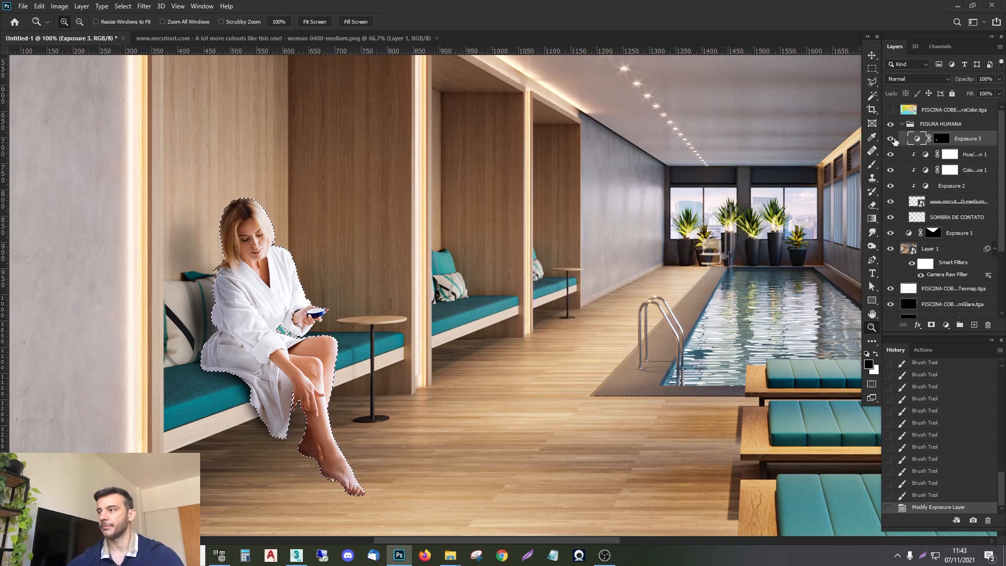
{"action": "left_click", "coordinate": [889, 141]}
{"action": "left_click", "coordinate": [889, 140]}
{"action": "left_click", "coordinate": [889, 140]}
{"action": "left_click", "coordinate": [889, 140]}
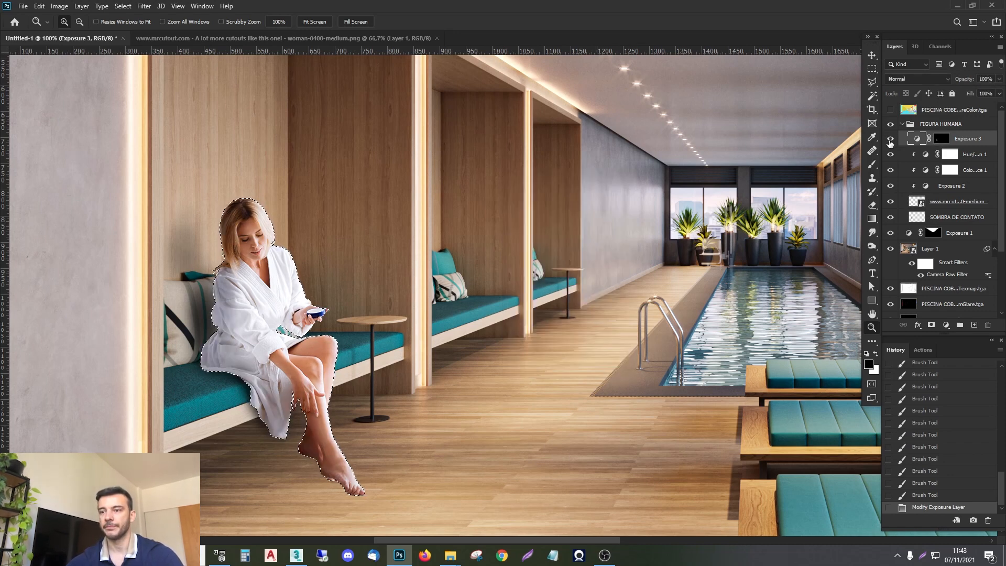
Step: Soften the shading on the robe's sleeve and waist by erasing on the Exposure 3 mask, and compare the earlier and latest eraser states
{"action": "left_click", "coordinate": [941, 139]}
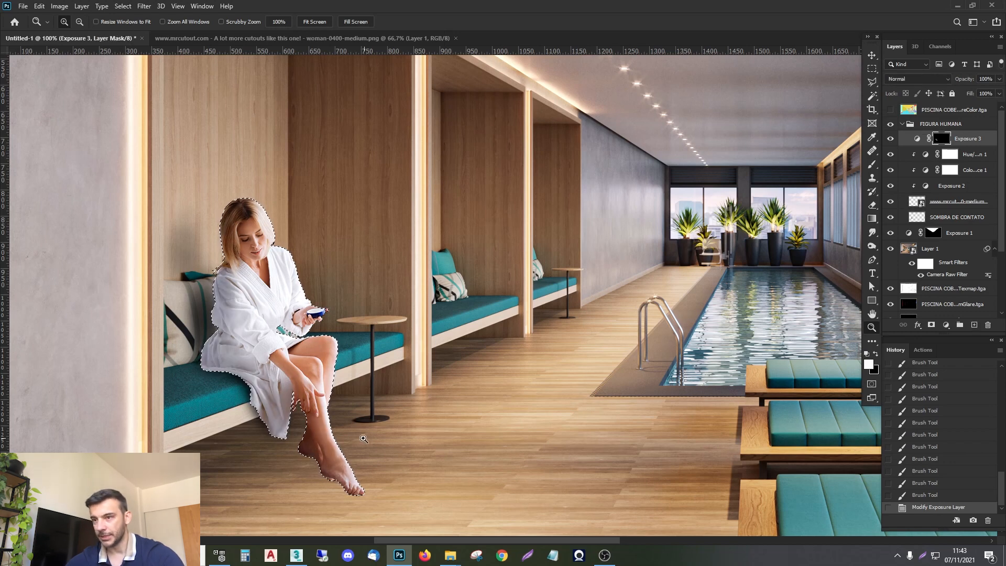
{"action": "key", "text": "e"}
{"action": "left_click_drag", "start_coordinate": [225, 319], "coordinate": [258, 365]}
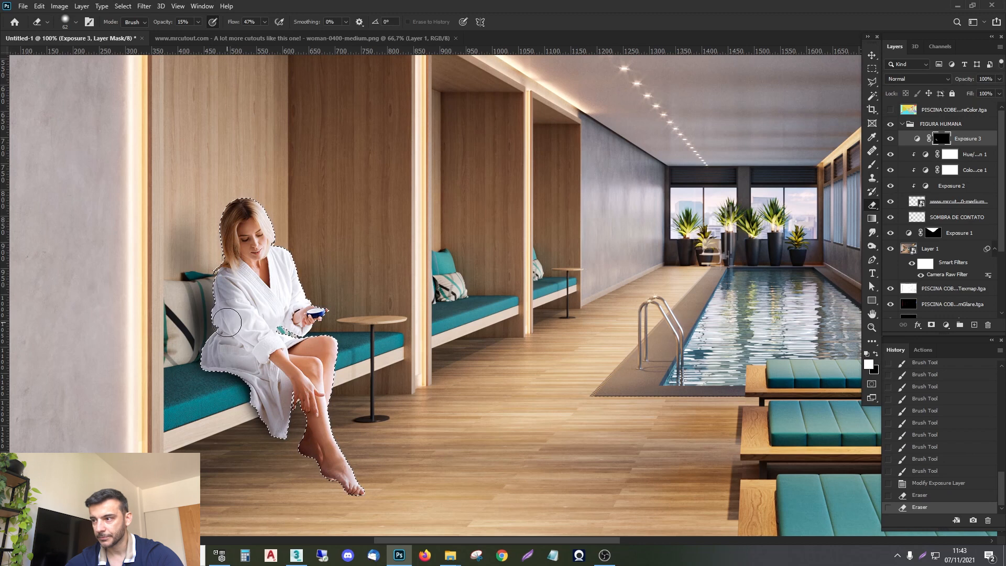
{"action": "mouse_move", "coordinate": [227, 321]}
{"action": "left_mouse_down"}
{"action": "mouse_move", "coordinate": [261, 366]}
{"action": "mouse_move", "coordinate": [225, 314]}
{"action": "mouse_move", "coordinate": [250, 358]}
{"action": "left_mouse_up"}
{"action": "left_click_drag", "start_coordinate": [230, 340], "coordinate": [246, 361]}
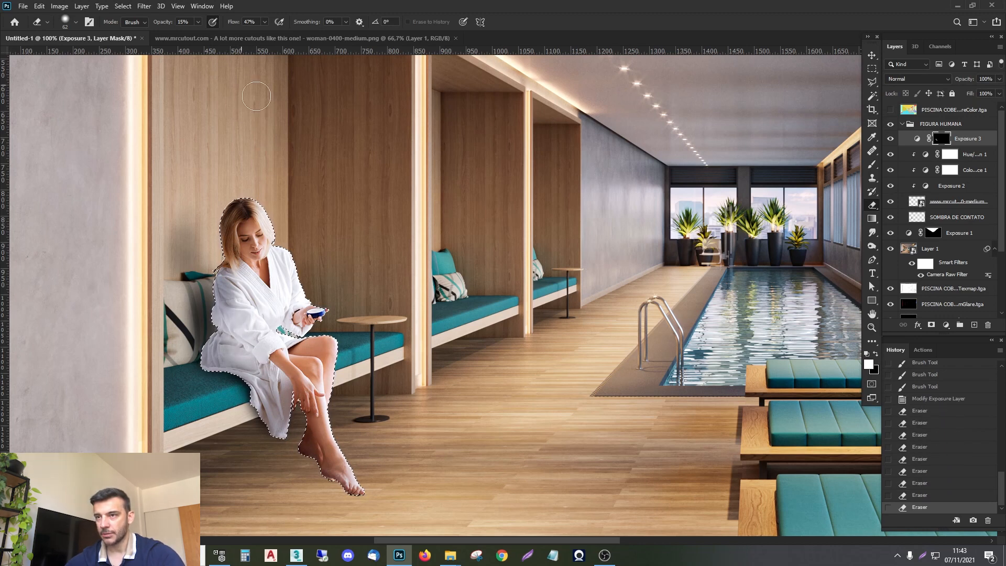
{"action": "left_click", "coordinate": [927, 411]}
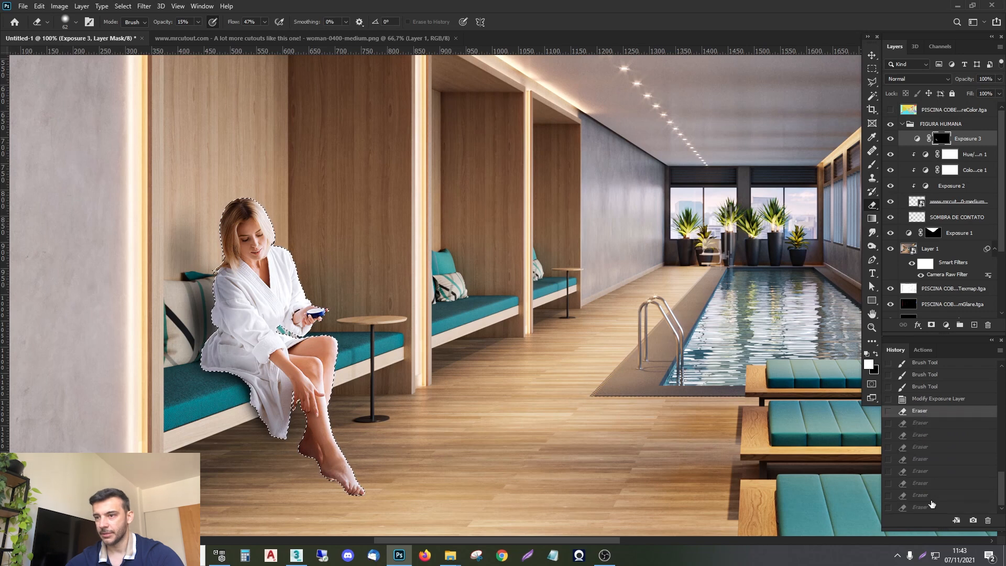
{"action": "left_click", "coordinate": [936, 510]}
{"action": "left_click", "coordinate": [928, 412]}
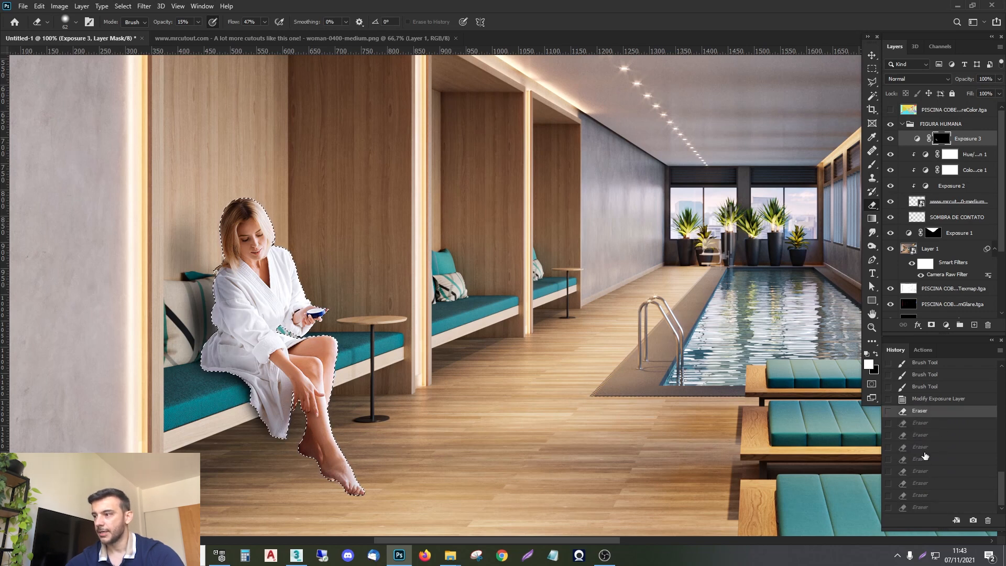
{"action": "left_click", "coordinate": [928, 507]}
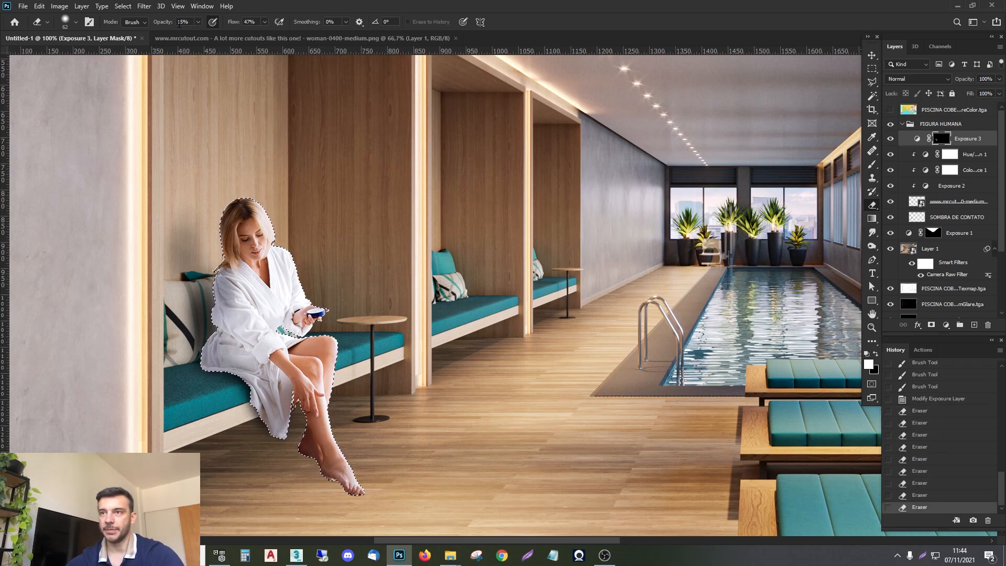
Step: Erase more of the shading around the robe's elbow on the Exposure 3 mask, and compare the woman with and without the adjustment
{"action": "left_click", "coordinate": [219, 317]}
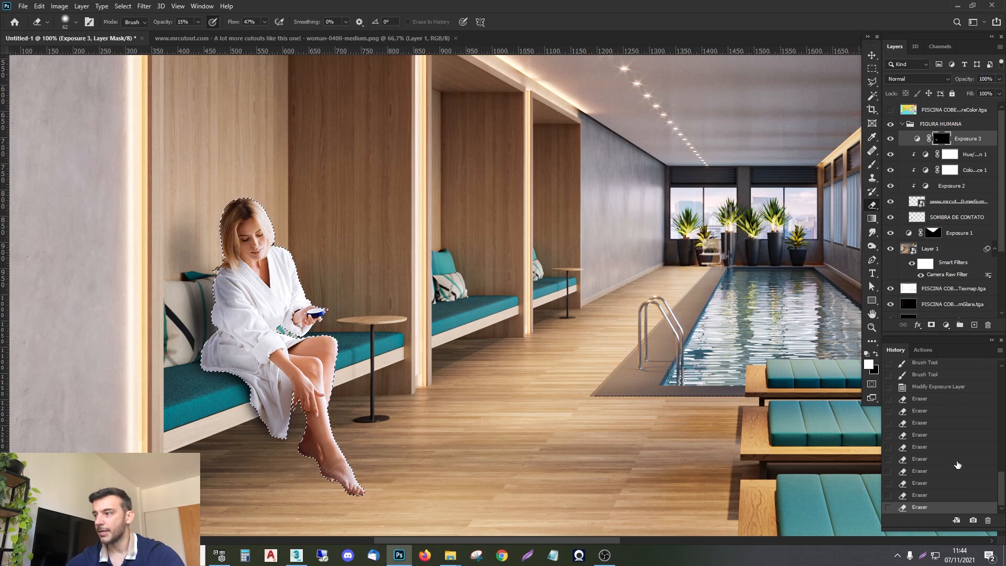
{"action": "left_click", "coordinate": [220, 315]}
{"action": "left_click", "coordinate": [224, 319]}
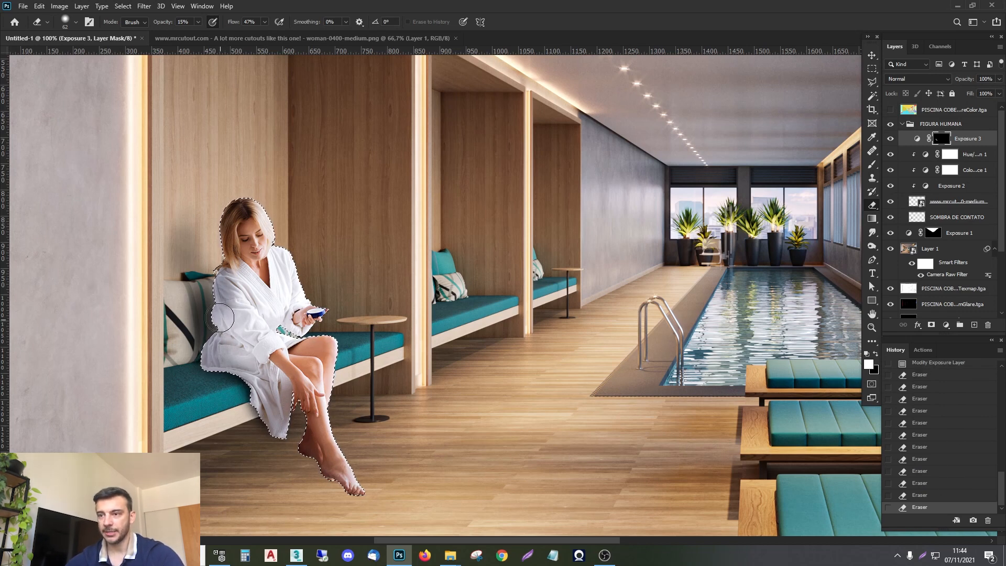
{"action": "left_click", "coordinate": [228, 325]}
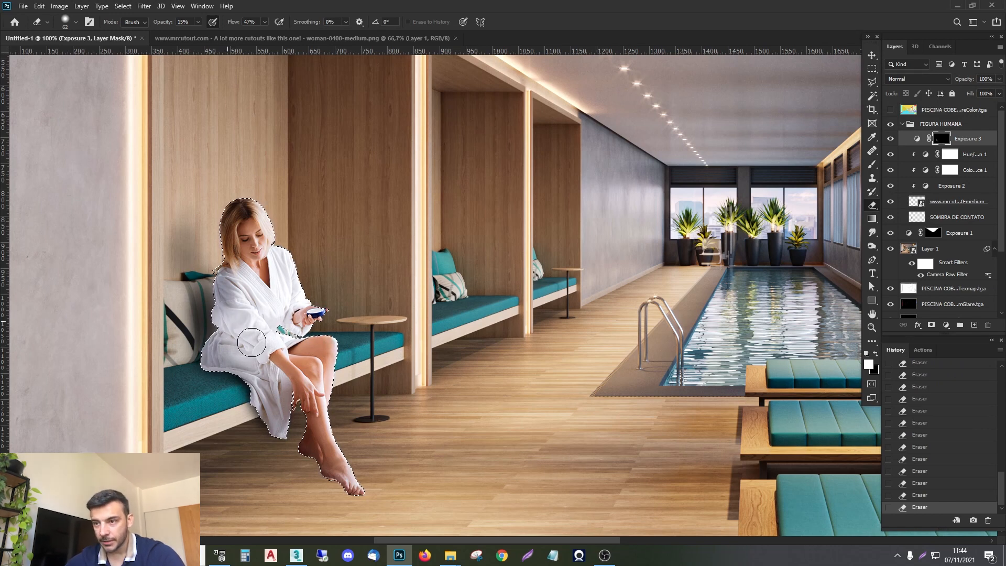
{"action": "left_click", "coordinate": [889, 139]}
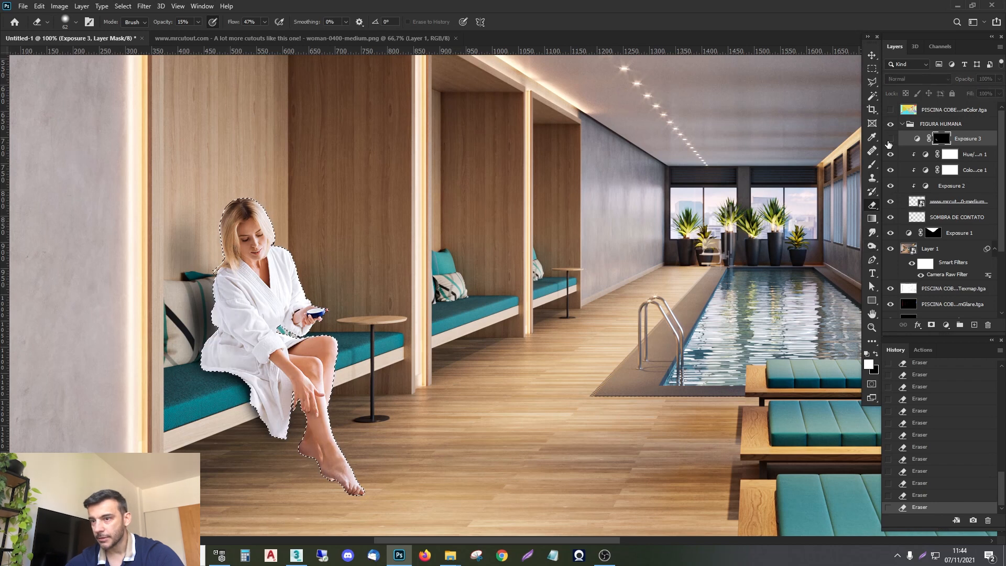
{"action": "left_click", "coordinate": [889, 140]}
{"action": "left_click", "coordinate": [889, 139]}
{"action": "left_click", "coordinate": [889, 139]}
{"action": "left_click", "coordinate": [889, 139]}
{"action": "left_click", "coordinate": [889, 140]}
{"action": "left_click", "coordinate": [888, 139]}
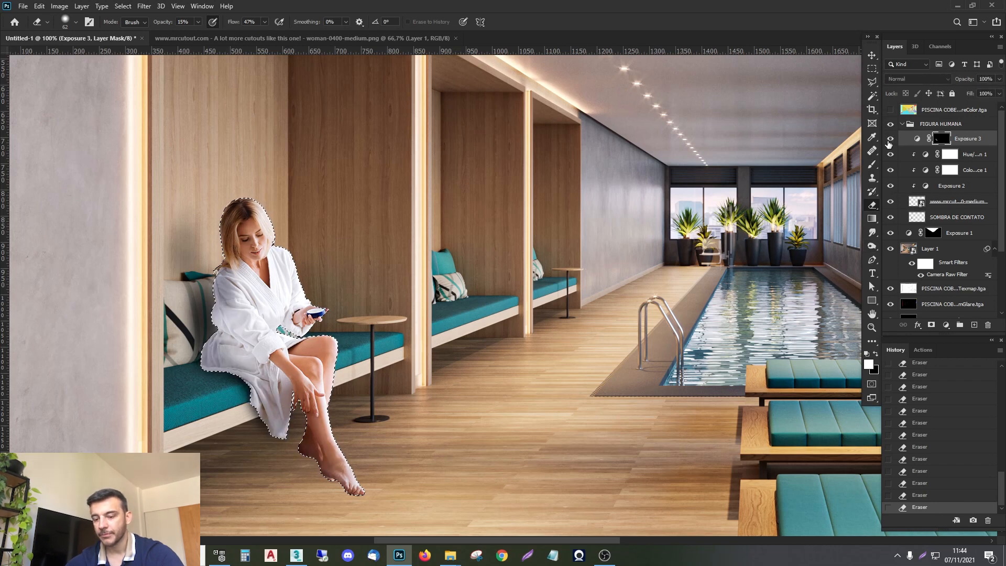
Step: Brush white on the Exposure 3 mask from the robe's sleeve down to its skirt, and deselect the woman's outline
{"action": "key", "text": "b"}
{"action": "mouse_move", "coordinate": [221, 327]}
{"action": "left_mouse_down"}
{"action": "mouse_move", "coordinate": [242, 360]}
{"action": "mouse_move", "coordinate": [223, 309]}
{"action": "mouse_move", "coordinate": [256, 387]}
{"action": "left_mouse_up"}
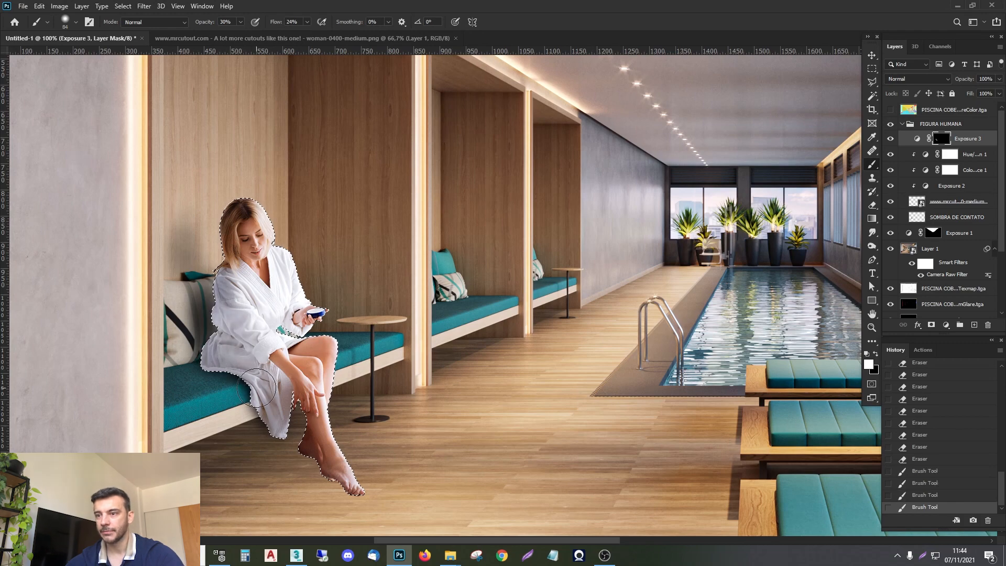
{"action": "left_click_drag", "start_coordinate": [225, 304], "coordinate": [251, 360]}
{"action": "key", "text": "z"}
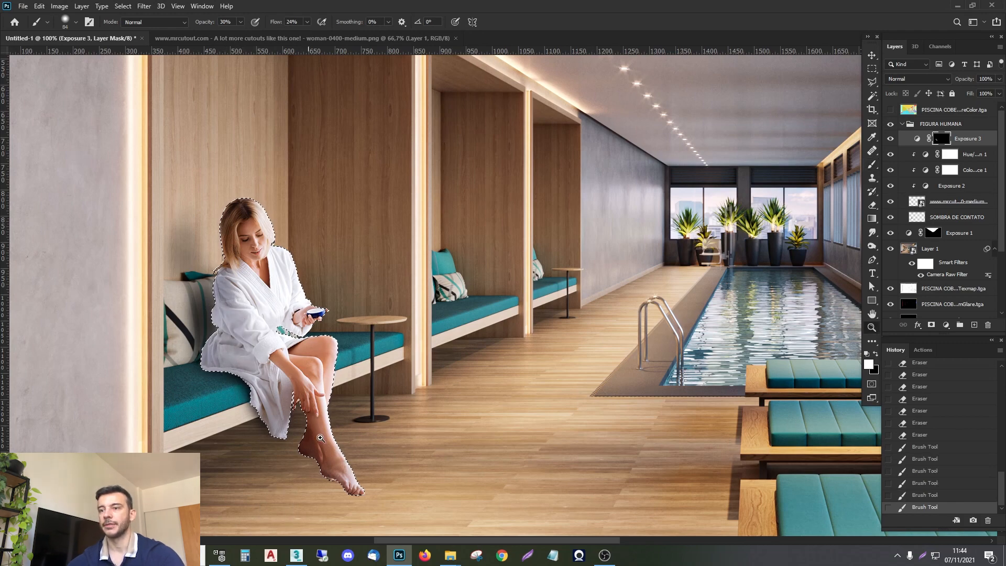
{"action": "right_click", "coordinate": [371, 340]}
{"action": "left_click", "coordinate": [393, 345]}
{"action": "key", "text": "ctrl+d"}
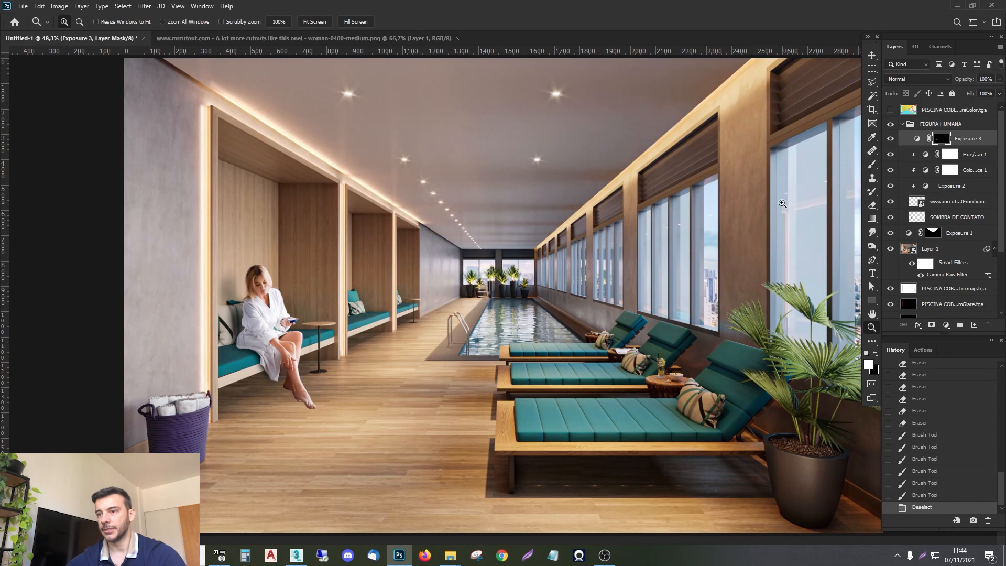
Step: Compare the woman with and without the Exposure 3 shading in the full image
{"action": "left_click", "coordinate": [890, 140]}
{"action": "left_click", "coordinate": [891, 139]}
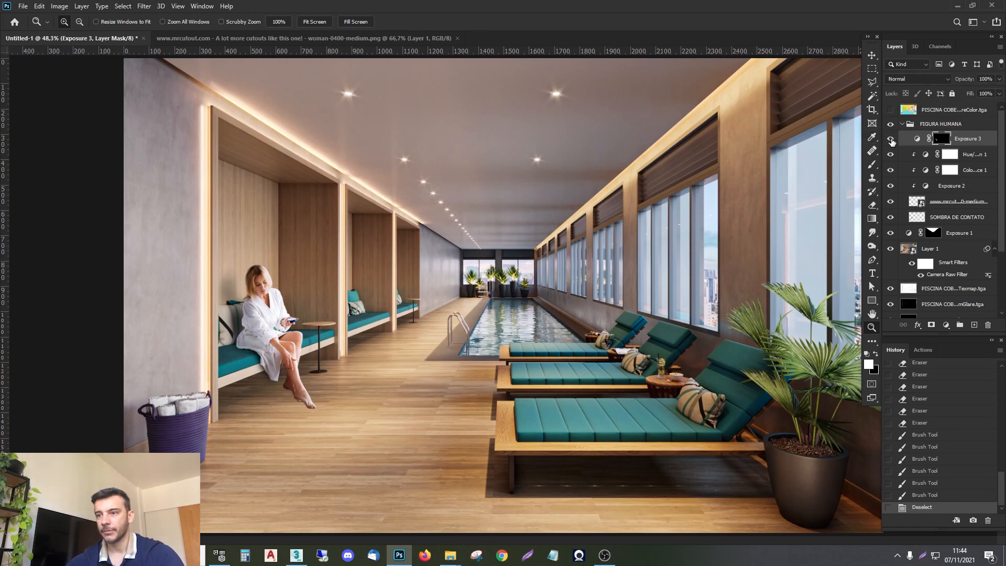
{"action": "left_click", "coordinate": [890, 140]}
{"action": "left_click", "coordinate": [891, 140]}
{"action": "left_click", "coordinate": [891, 139]}
{"action": "left_click", "coordinate": [891, 140]}
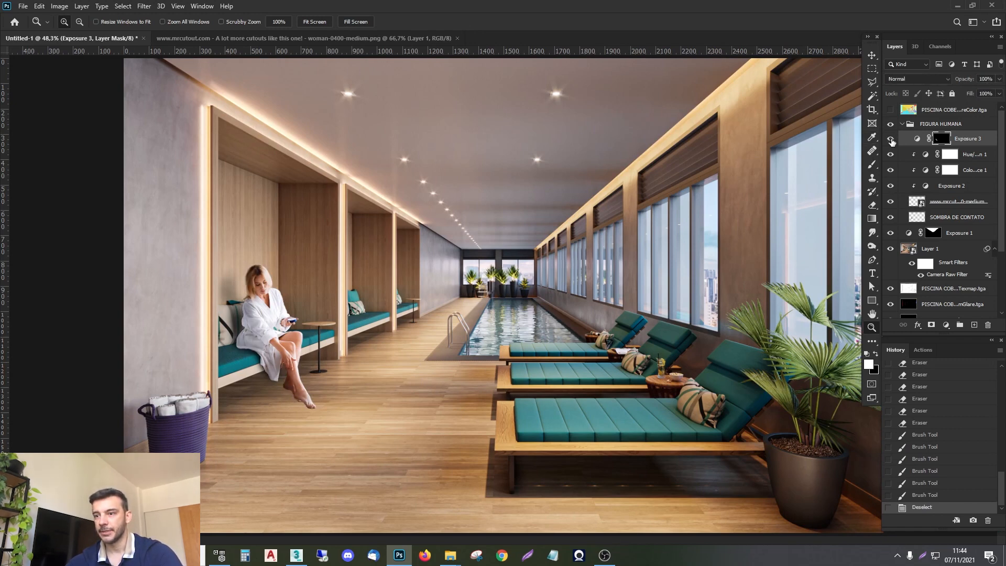
Step: Erase the shading along the woman's lower legs on the Exposure 3 mask at 15% opacity, and compare with the adjustment hidden
{"action": "left_click", "coordinate": [890, 140]}
{"action": "left_click", "coordinate": [891, 140]}
{"action": "key", "text": "e"}
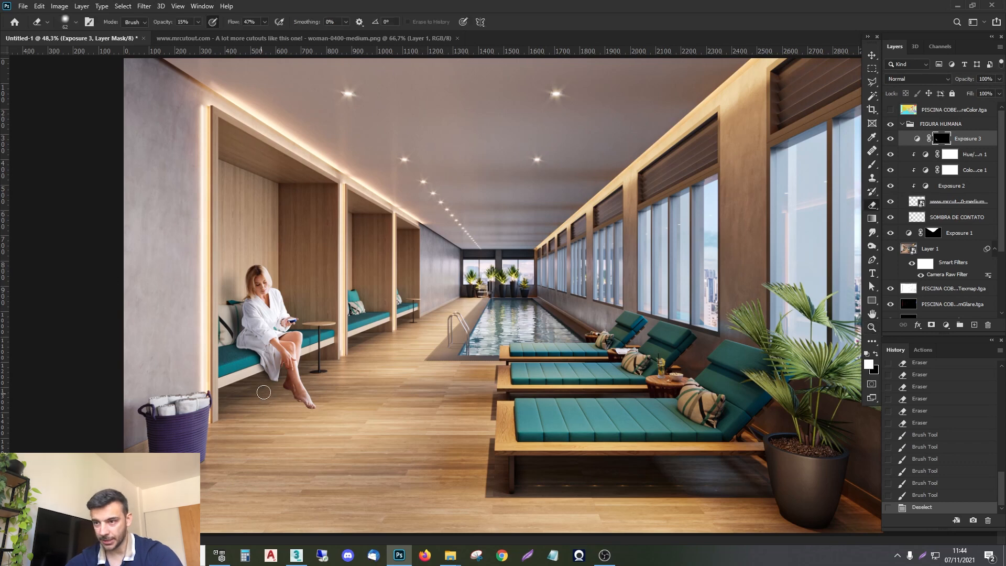
{"action": "left_click", "coordinate": [286, 375]}
{"action": "key", "text": "x"}
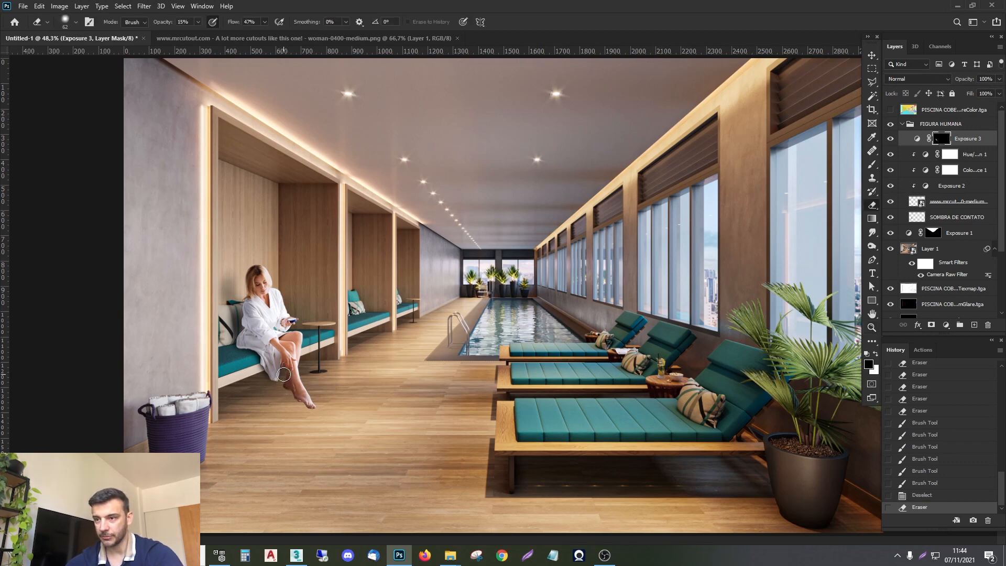
{"action": "left_click", "coordinate": [283, 377]}
{"action": "left_click", "coordinate": [284, 392]}
{"action": "key", "text": "x"}
{"action": "left_click", "coordinate": [283, 373]}
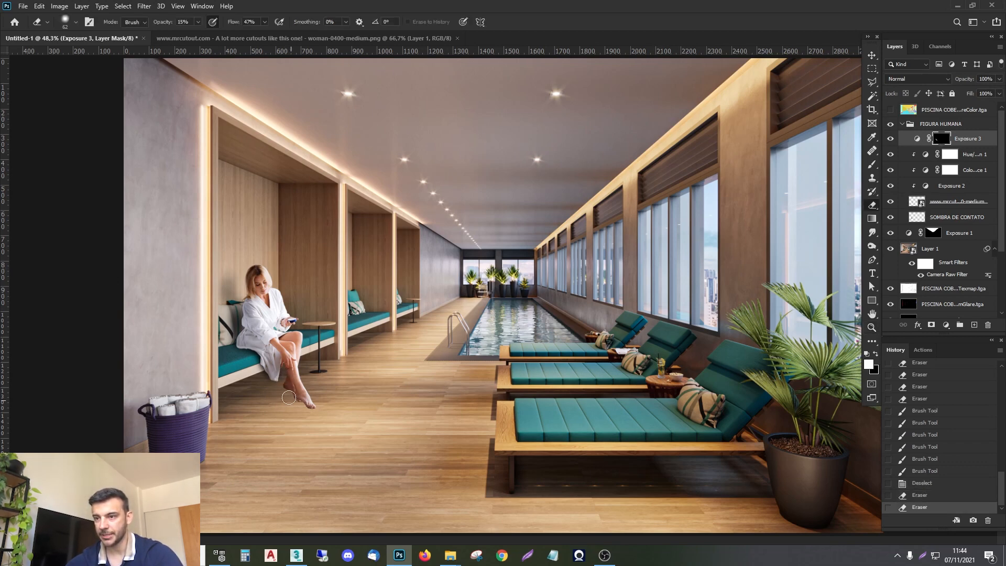
{"action": "left_click", "coordinate": [286, 392]}
{"action": "left_click", "coordinate": [286, 389]}
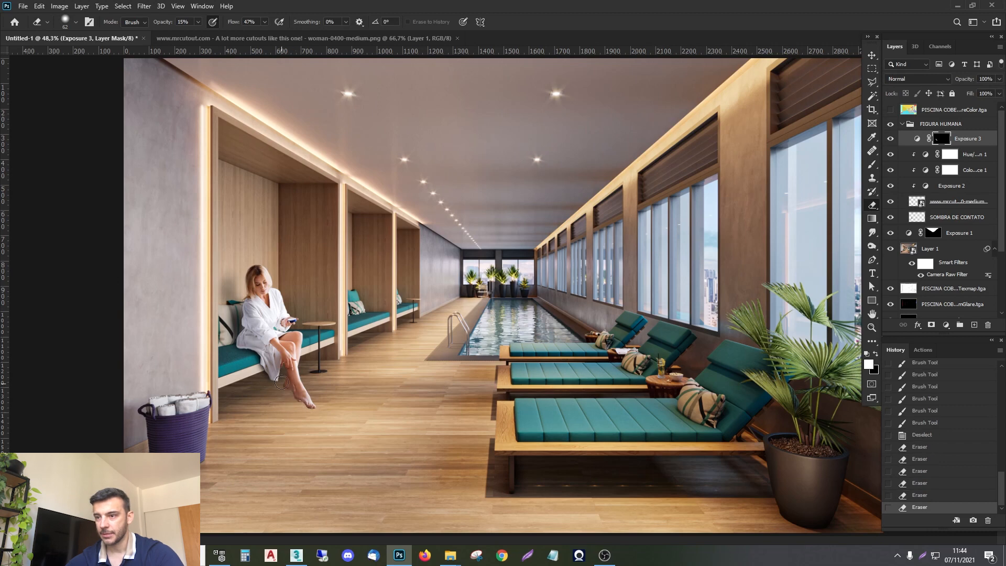
{"action": "left_click", "coordinate": [288, 389]}
{"action": "left_click", "coordinate": [889, 139]}
{"action": "left_click", "coordinate": [890, 139]}
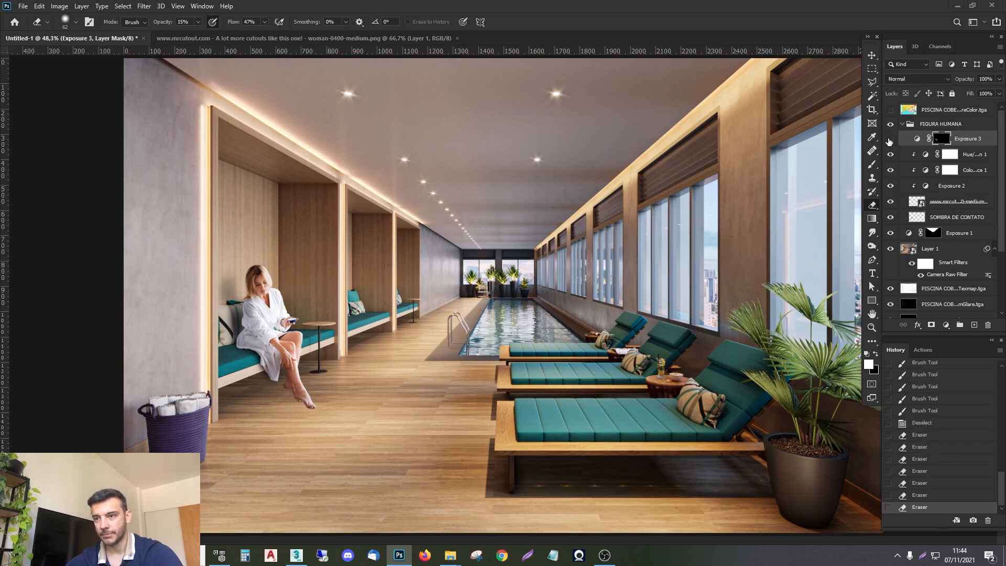
Step: Erase the shading over the woman's lap and knees on the Exposure 3 mask, and compare her with and without the adjustment
{"action": "mouse_move", "coordinate": [265, 340]}
{"action": "left_mouse_down"}
{"action": "mouse_move", "coordinate": [258, 325]}
{"action": "mouse_move", "coordinate": [281, 352]}
{"action": "left_mouse_up"}
{"action": "mouse_move", "coordinate": [282, 351]}
{"action": "left_mouse_down"}
{"action": "mouse_move", "coordinate": [285, 344]}
{"action": "mouse_move", "coordinate": [300, 377]}
{"action": "mouse_move", "coordinate": [298, 364]}
{"action": "left_mouse_up"}
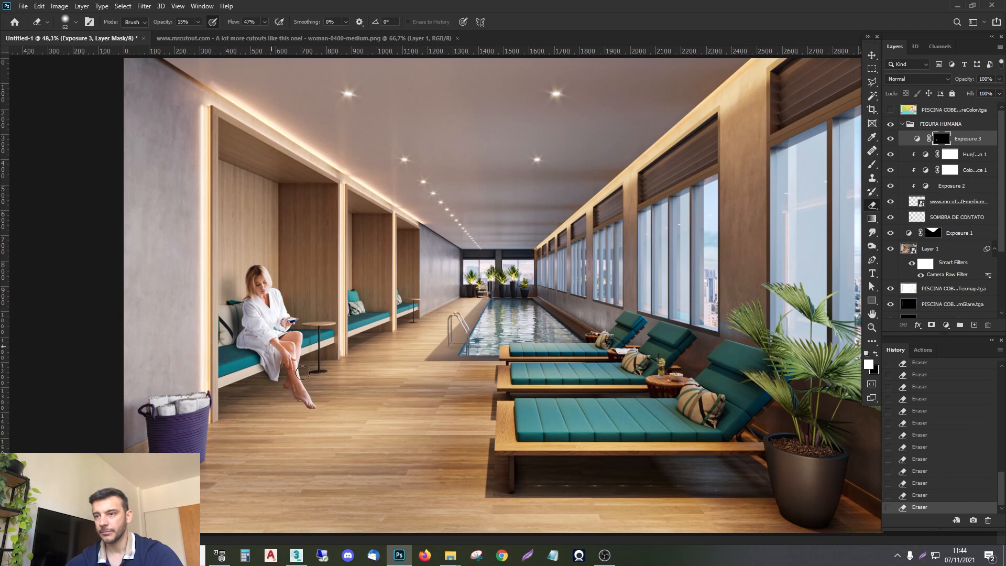
{"action": "key", "text": "z"}
{"action": "left_click", "coordinate": [890, 139]}
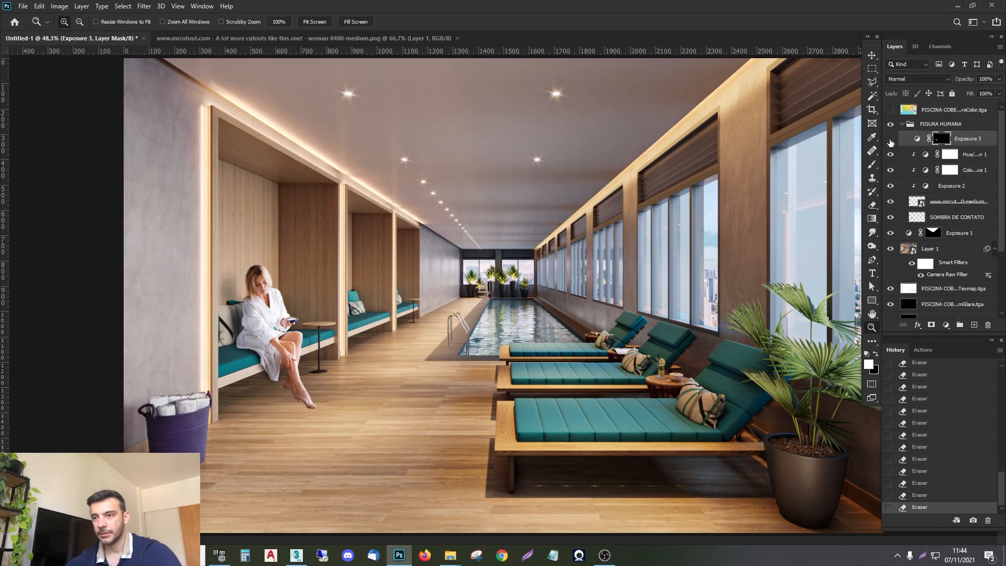
{"action": "left_click", "coordinate": [890, 140]}
{"action": "left_click", "coordinate": [890, 141]}
{"action": "left_click", "coordinate": [889, 140]}
{"action": "left_click", "coordinate": [890, 140]}
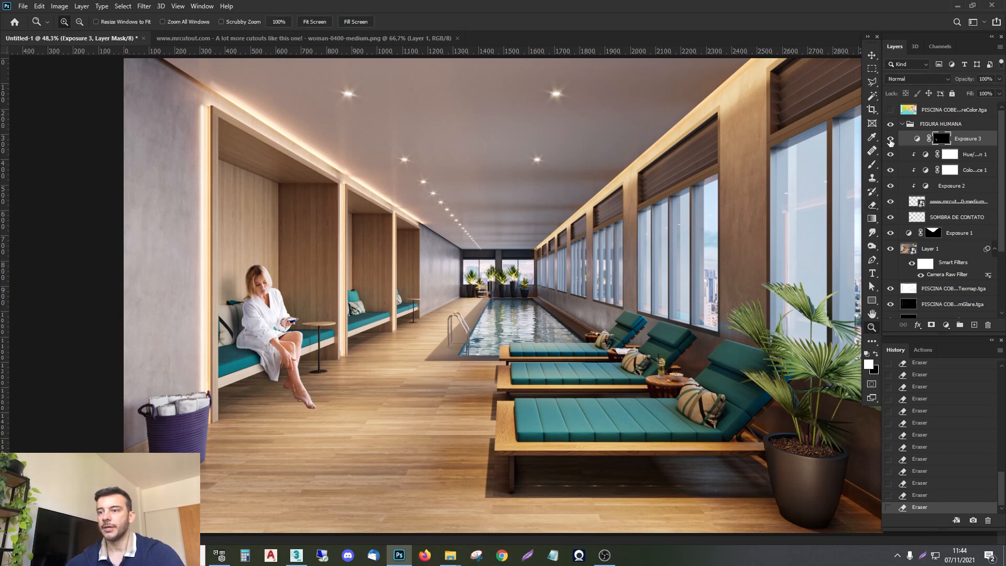
{"action": "left_click", "coordinate": [890, 140]}
{"action": "left_click", "coordinate": [890, 141]}
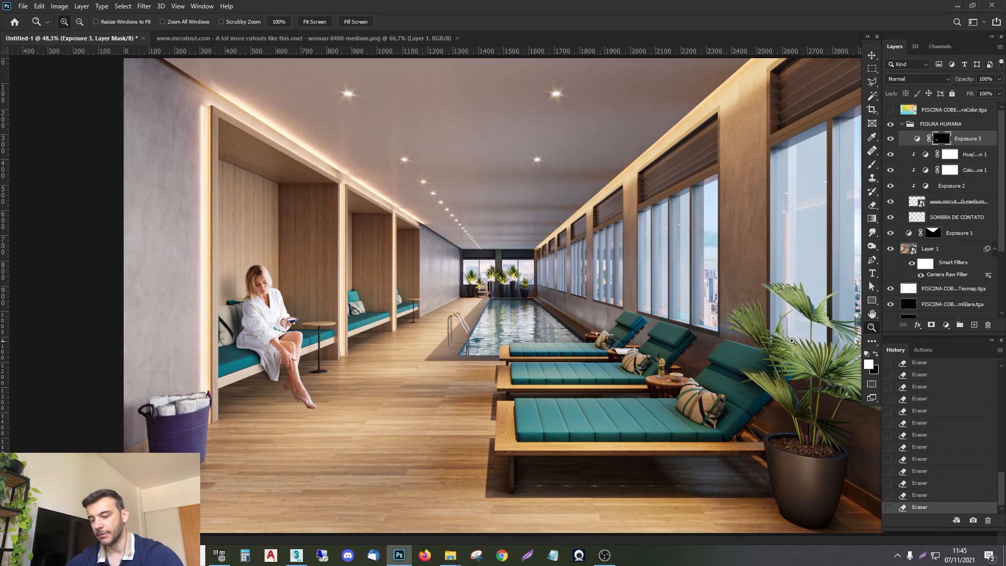
Step: Add an empty layer above Exposure 3 and set the foreground colour to bright red
{"action": "key", "text": "b"}
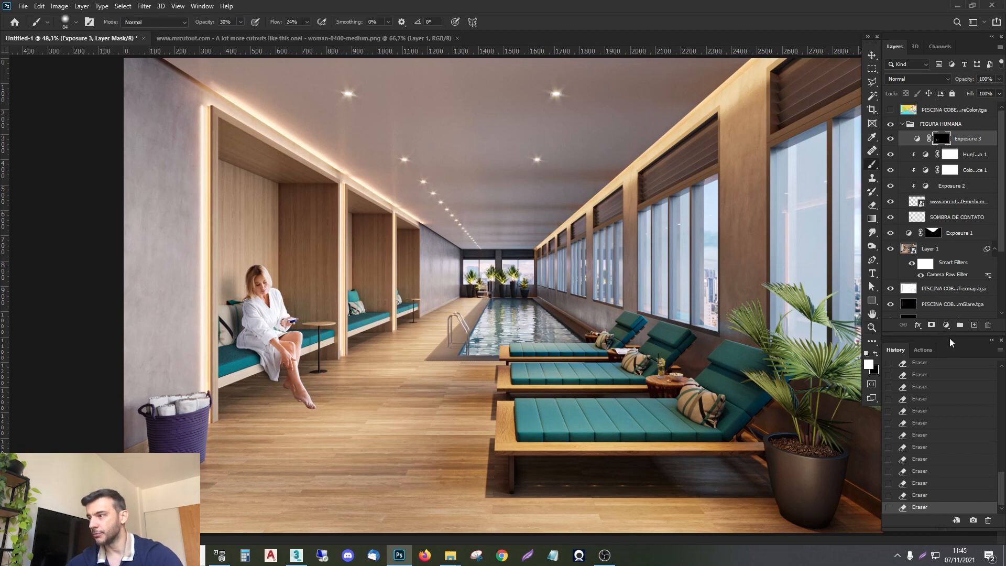
{"action": "left_click", "coordinate": [975, 326]}
{"action": "key", "text": "x"}
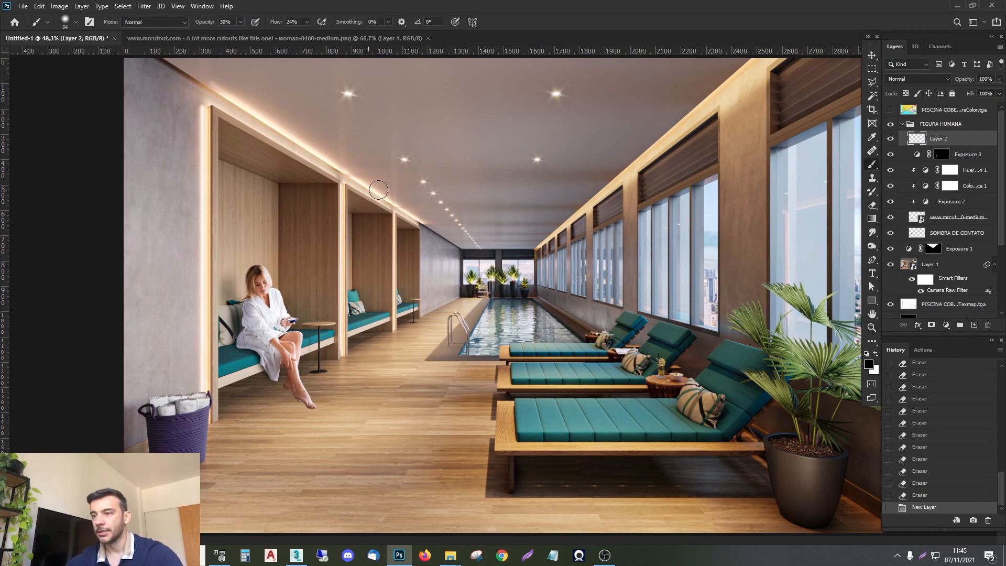
{"action": "left_click", "coordinate": [870, 367]}
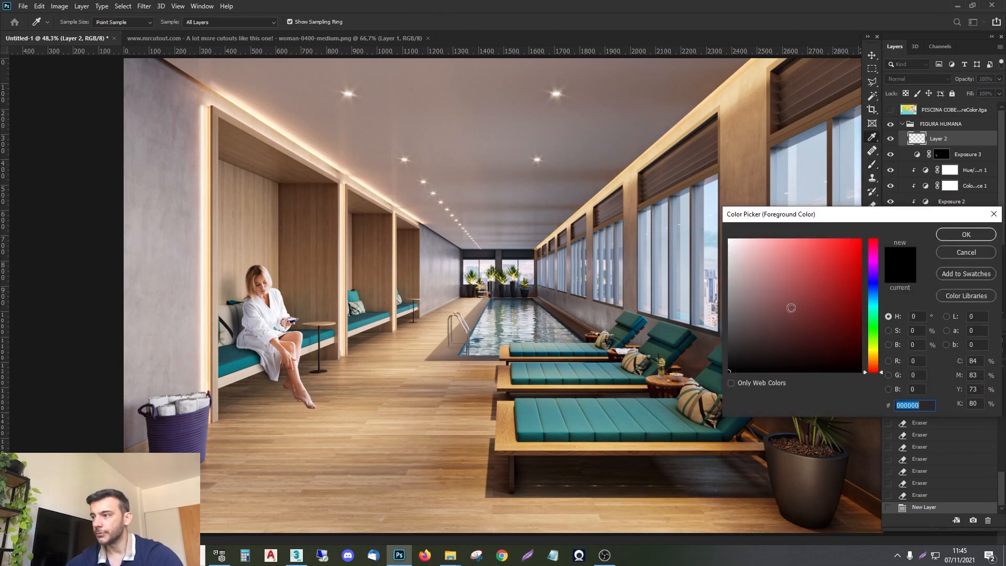
{"action": "left_click_drag", "start_coordinate": [790, 303], "coordinate": [906, 236]}
{"action": "left_click", "coordinate": [960, 234]}
Step: Set the brush to 32 px and 100% opacity, undoing the faint test stroke
{"action": "right_click", "coordinate": [589, 191]}
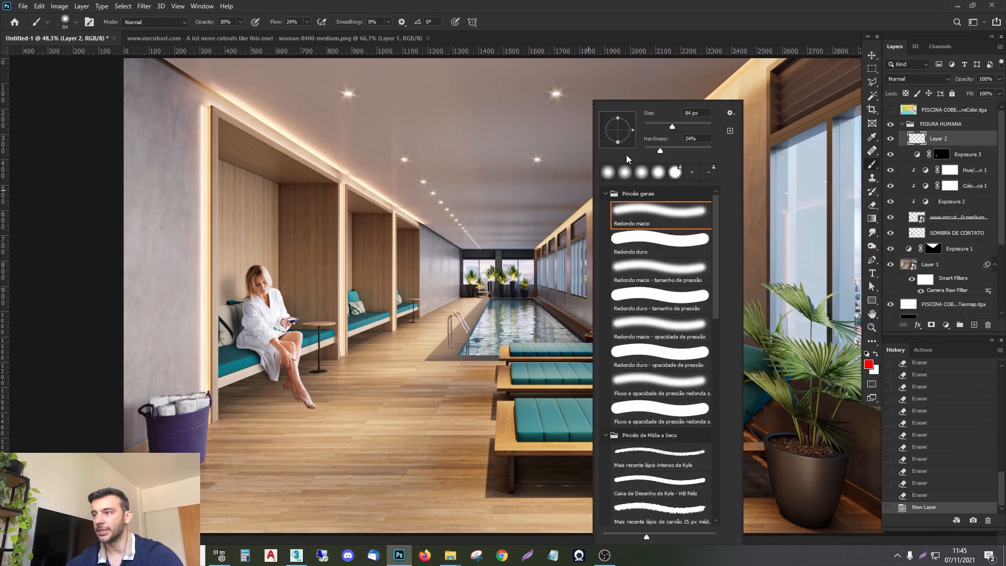
{"action": "left_click", "coordinate": [655, 125]}
{"action": "left_click", "coordinate": [631, 29]}
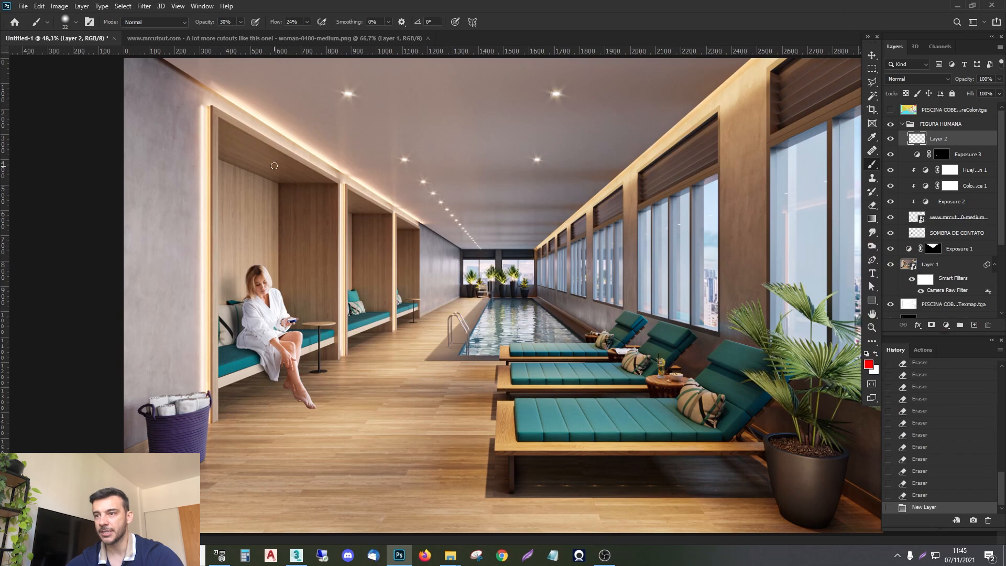
{"action": "key", "text": "ctrl+z"}
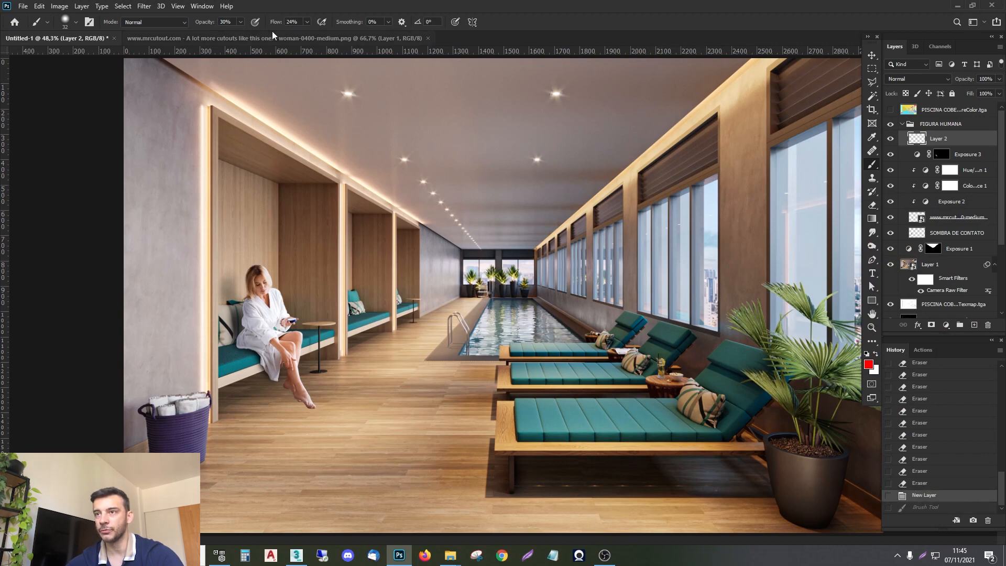
{"action": "left_click", "coordinate": [241, 23]}
{"action": "left_click_drag", "start_coordinate": [241, 34], "coordinate": [296, 38]}
Step: Try red strokes from the niche ceiling down toward the woman to mark the light direction, and undo them
{"action": "mouse_move", "coordinate": [283, 167]}
{"action": "left_mouse_down"}
{"action": "mouse_move", "coordinate": [264, 248]}
{"action": "mouse_move", "coordinate": [296, 270]}
{"action": "left_mouse_up"}
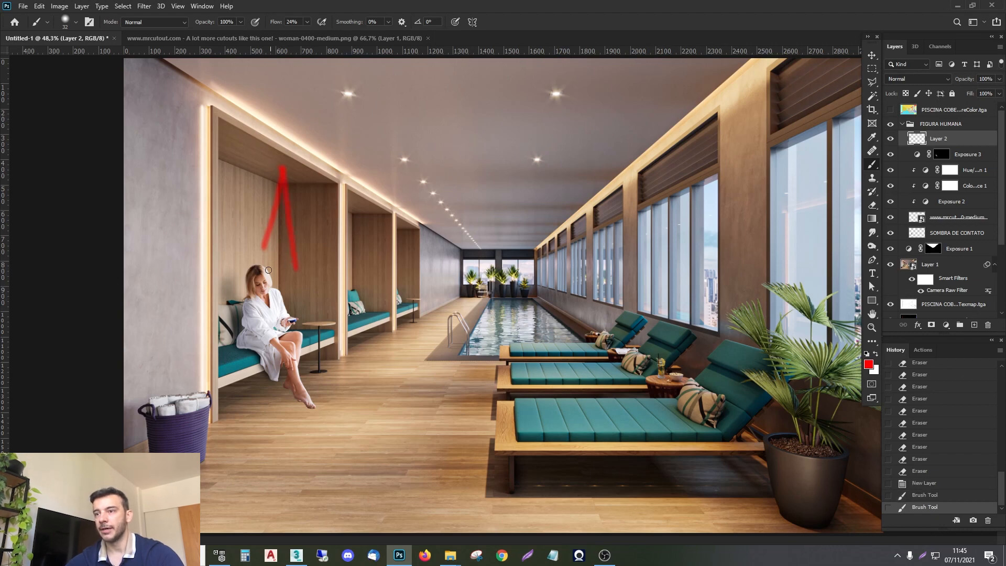
{"action": "key", "text": "ctrl+z"}
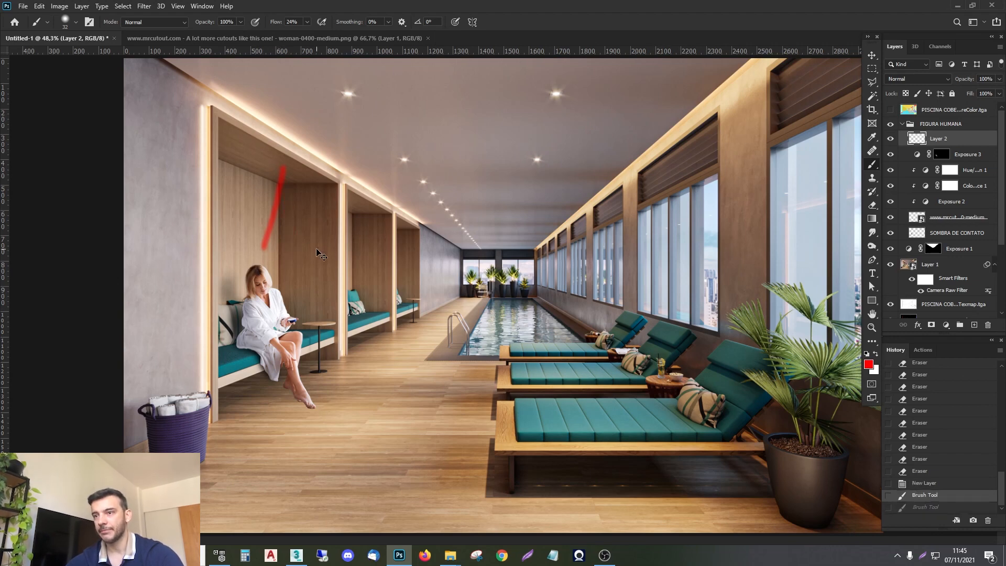
{"action": "key", "text": "ctrl+z"}
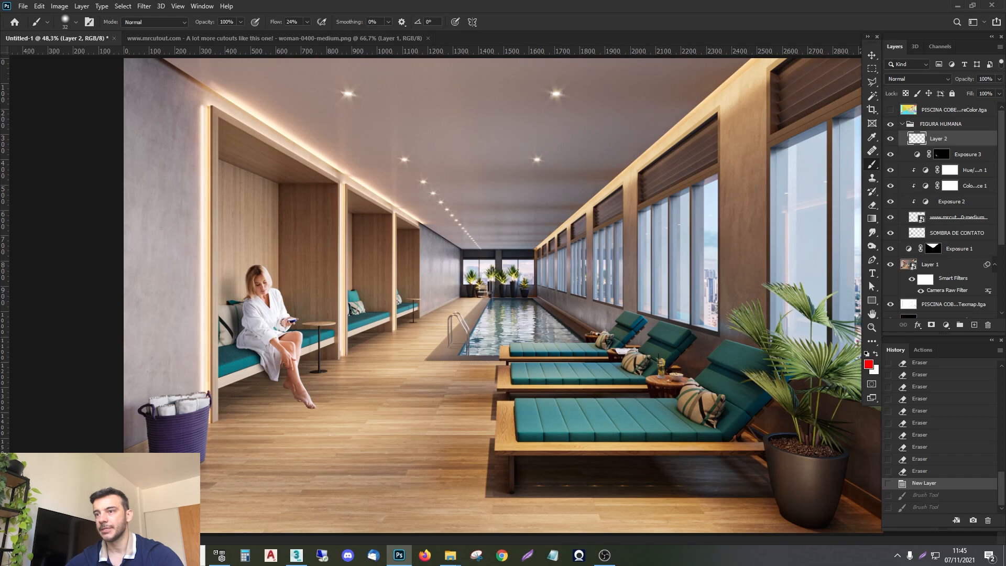
Step: Add a layer directly above Exposure 3, load the woman's outline as a selection, and sample a warm cream foreground colour from the niche lighting
{"action": "left_click", "coordinate": [970, 157]}
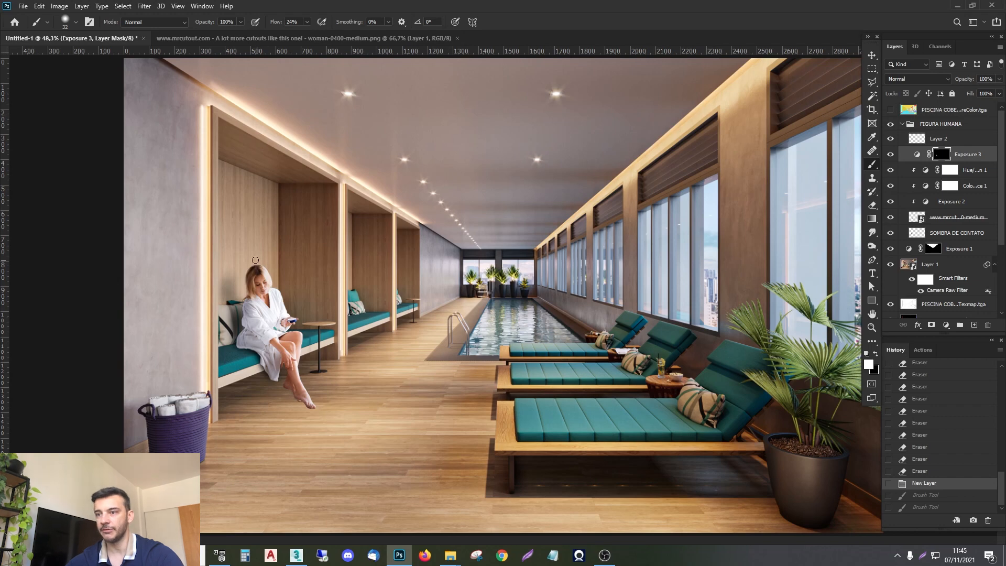
{"action": "left_click", "coordinate": [974, 325]}
{"action": "left_click", "coordinate": [916, 233], "text": "ctrl"}
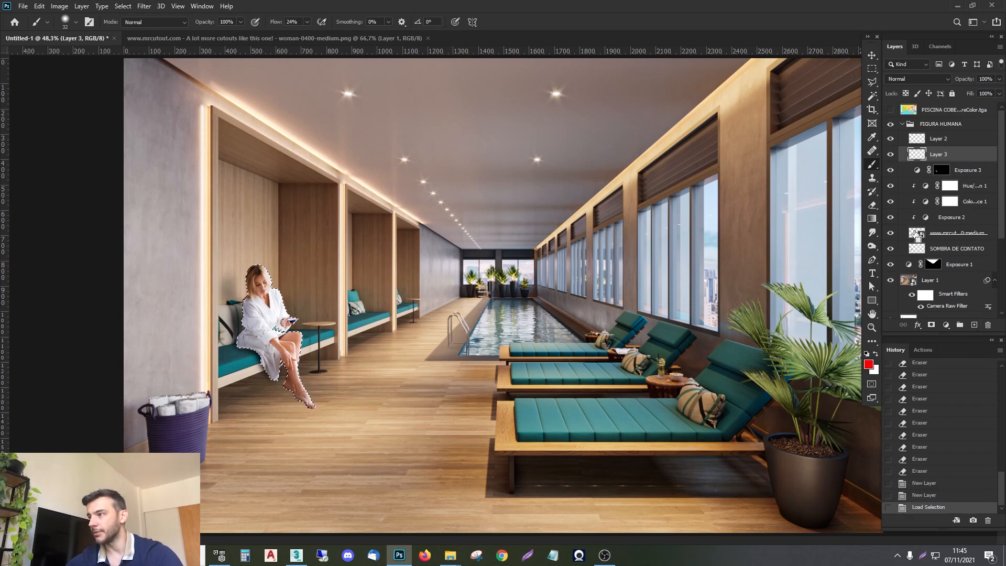
{"action": "left_click", "coordinate": [869, 365]}
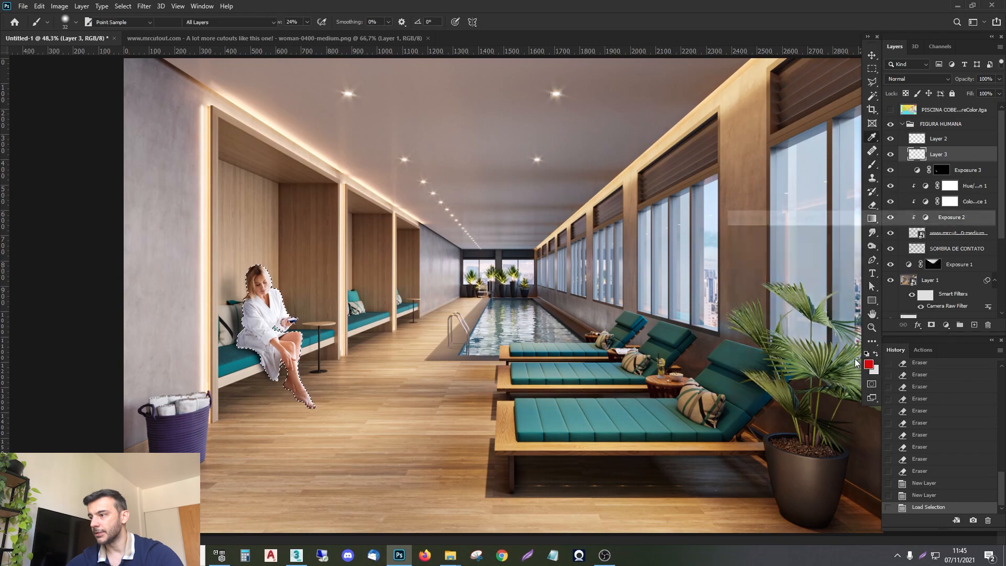
{"action": "left_click", "coordinate": [317, 147]}
{"action": "left_click", "coordinate": [966, 234]}
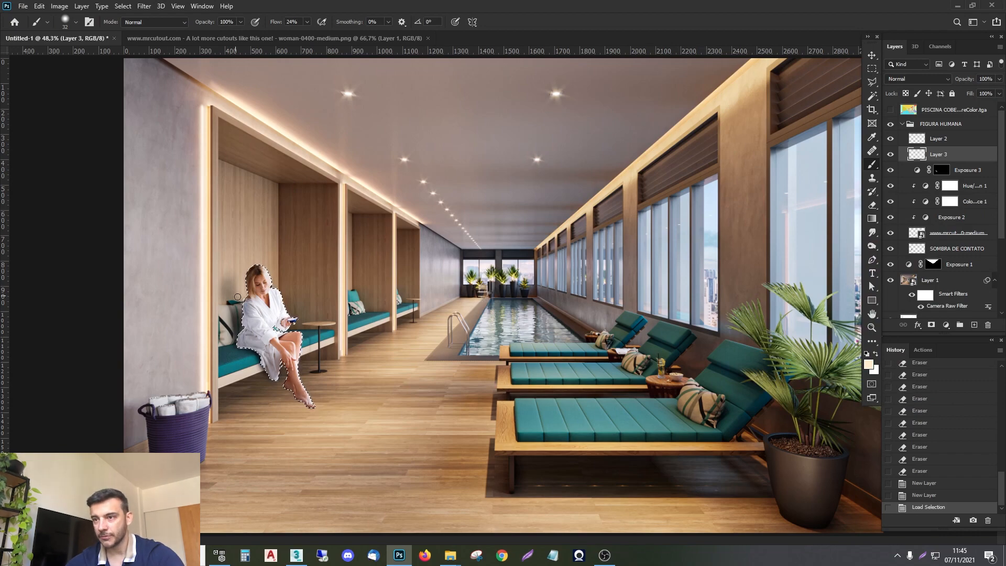
Step: Paint the warm cream over the woman's face, the robe's front and her knees with a 77 px brush on the new layer
{"action": "left_click_drag", "start_coordinate": [210, 242], "coordinate": [373, 453]}
{"action": "left_click_drag", "start_coordinate": [275, 258], "coordinate": [423, 251]}
{"action": "right_click", "coordinate": [422, 250]}
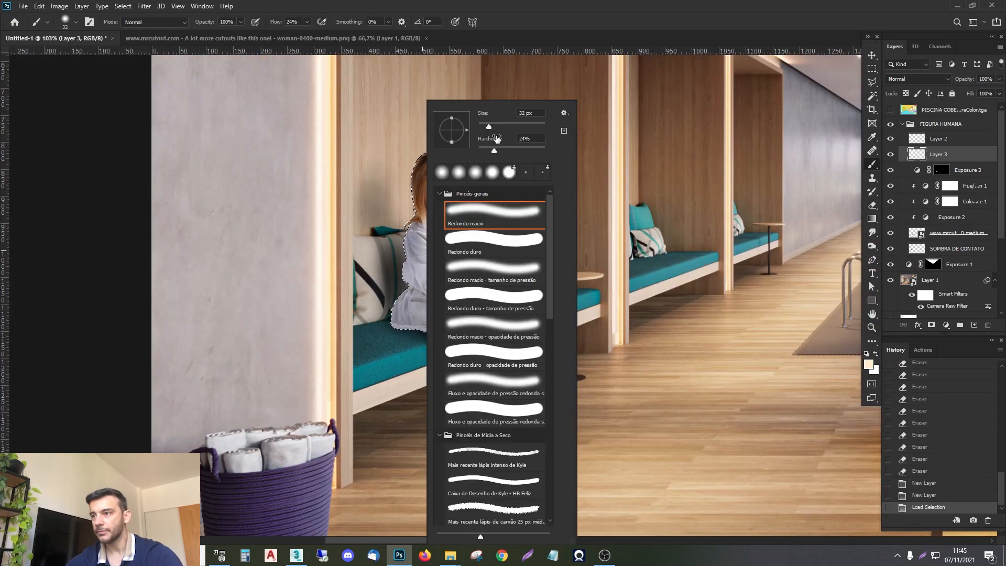
{"action": "left_click", "coordinate": [502, 125]}
{"action": "left_click", "coordinate": [558, 25]}
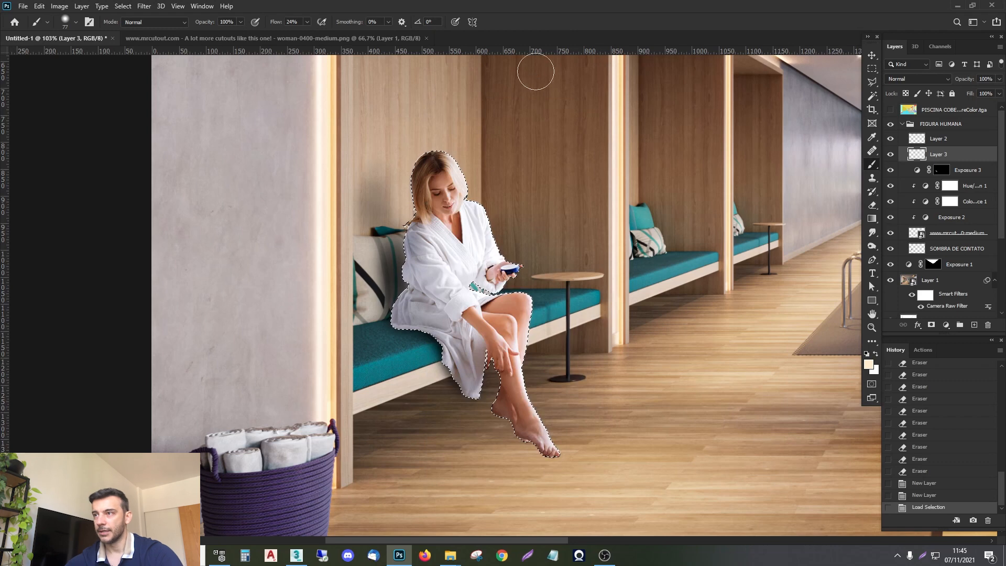
{"action": "mouse_move", "coordinate": [458, 168]}
{"action": "left_mouse_down"}
{"action": "mouse_move", "coordinate": [471, 237]}
{"action": "mouse_move", "coordinate": [457, 186]}
{"action": "mouse_move", "coordinate": [497, 268]}
{"action": "mouse_move", "coordinate": [468, 262]}
{"action": "mouse_move", "coordinate": [528, 352]}
{"action": "left_mouse_up"}
{"action": "key", "text": "ctrl+z"}
{"action": "left_click_drag", "start_coordinate": [517, 306], "coordinate": [486, 278]}
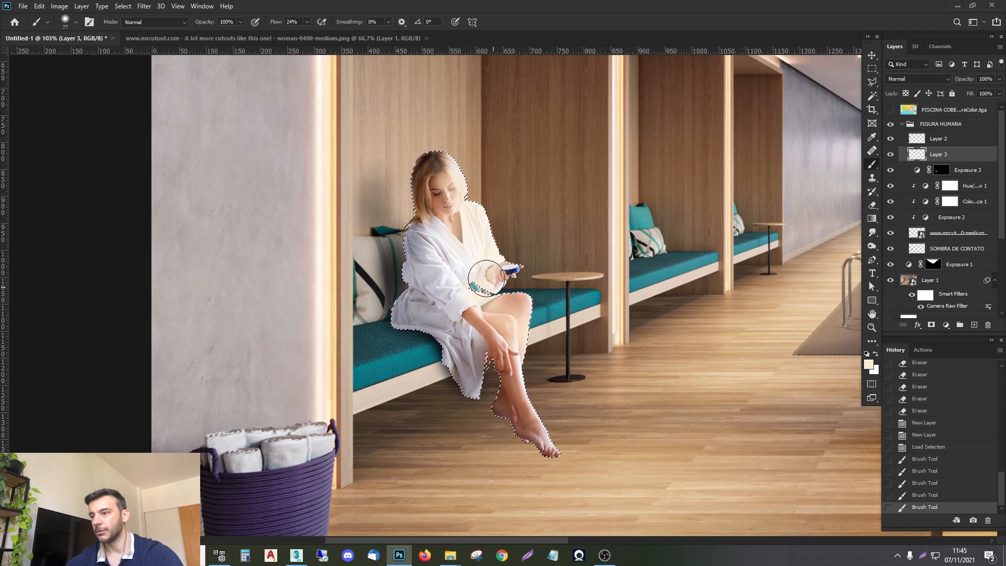
Step: Set the painted layer's blend mode to Color and its opacity to 20%, and compare the woman with and without it
{"action": "key", "text": "z"}
{"action": "left_click", "coordinate": [917, 78]}
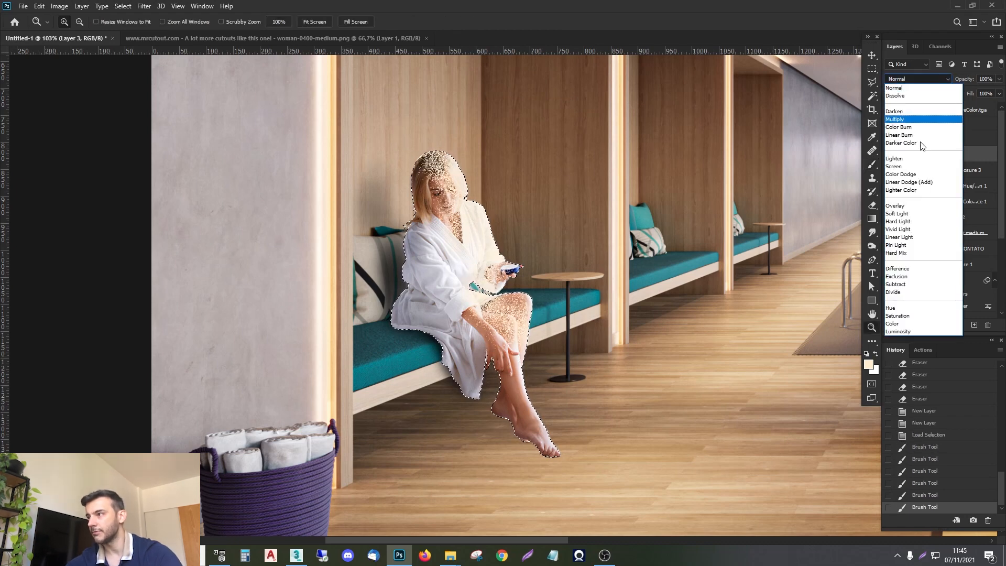
{"action": "left_click", "coordinate": [899, 325]}
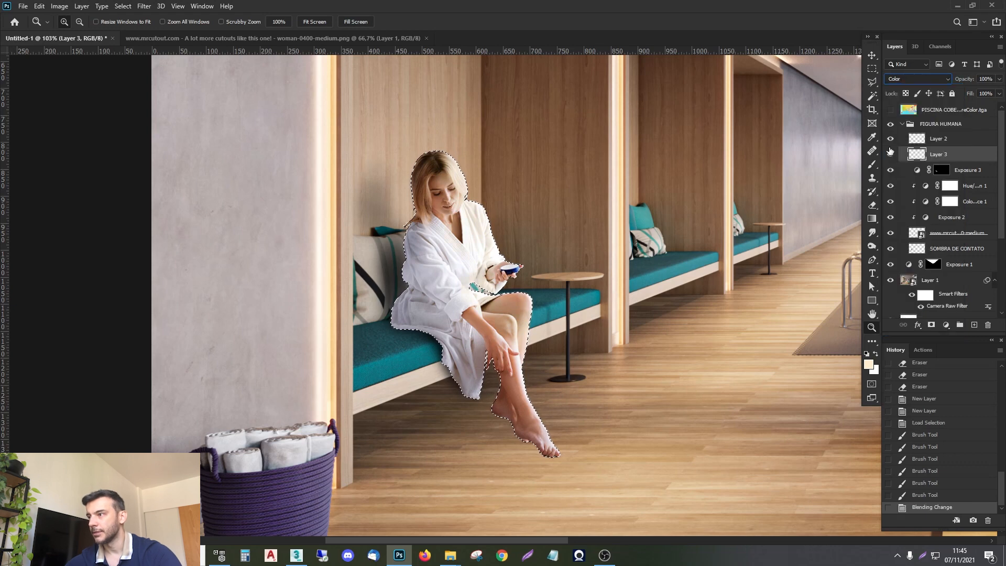
{"action": "key", "text": "2"}
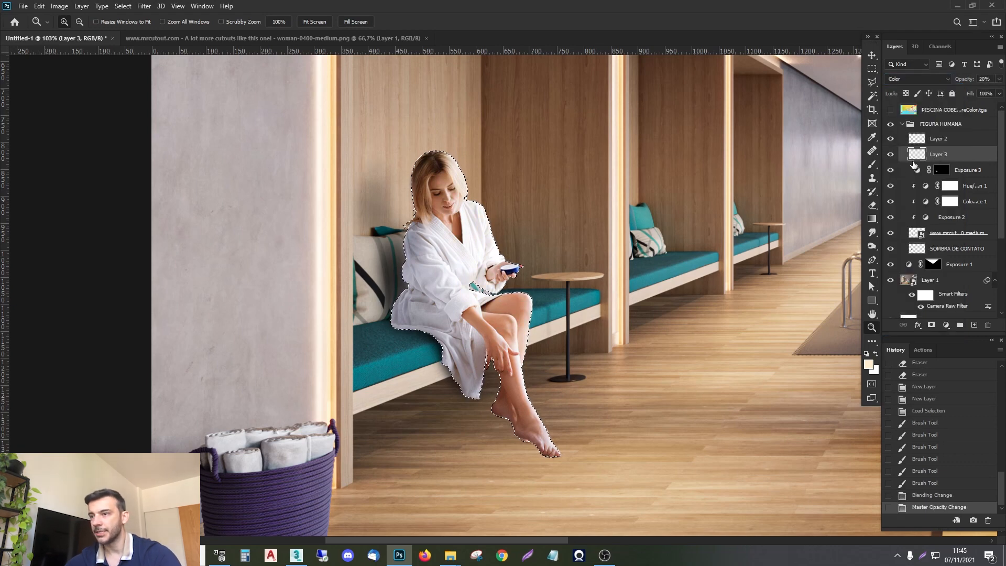
{"action": "left_click", "coordinate": [888, 154]}
{"action": "left_click", "coordinate": [888, 154]}
{"action": "left_click", "coordinate": [888, 154]}
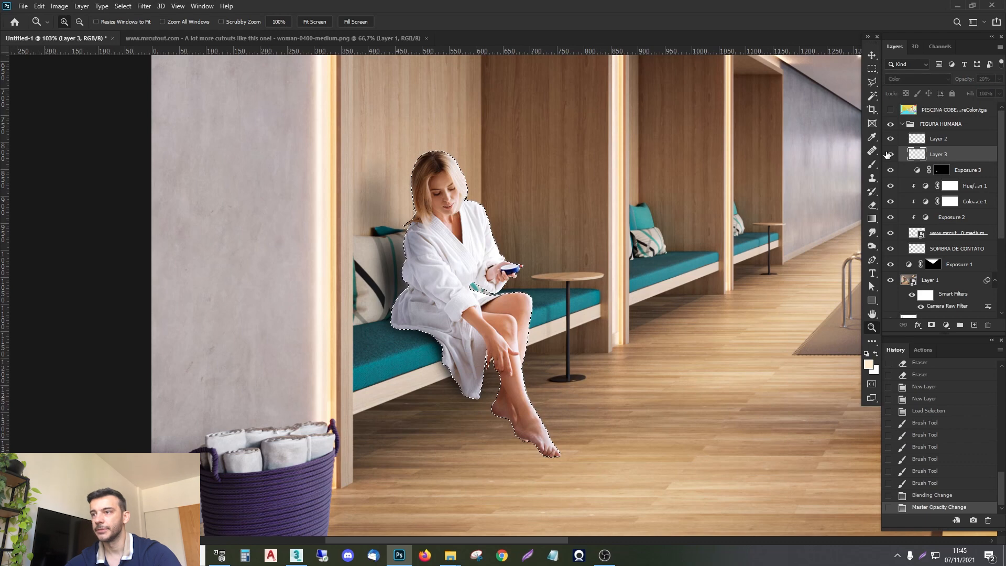
{"action": "left_click", "coordinate": [888, 154]}
Step: Brush more of the warm cream along the edge of the woman's face and shoulder on the Color layer
{"action": "key", "text": "b"}
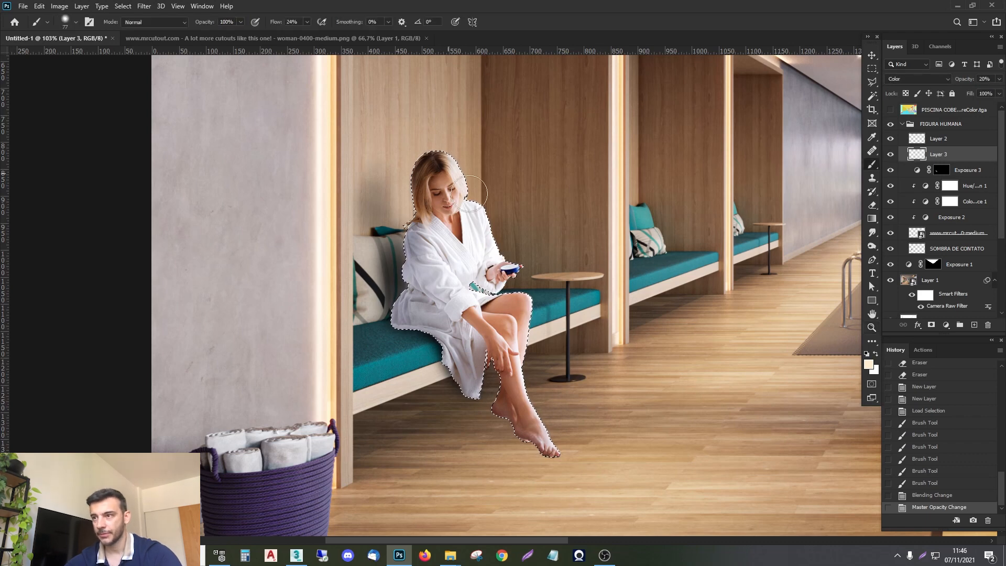
{"action": "left_click", "coordinate": [468, 192]}
{"action": "left_click", "coordinate": [468, 190]}
{"action": "left_click", "coordinate": [468, 190]}
{"action": "left_click", "coordinate": [468, 191]}
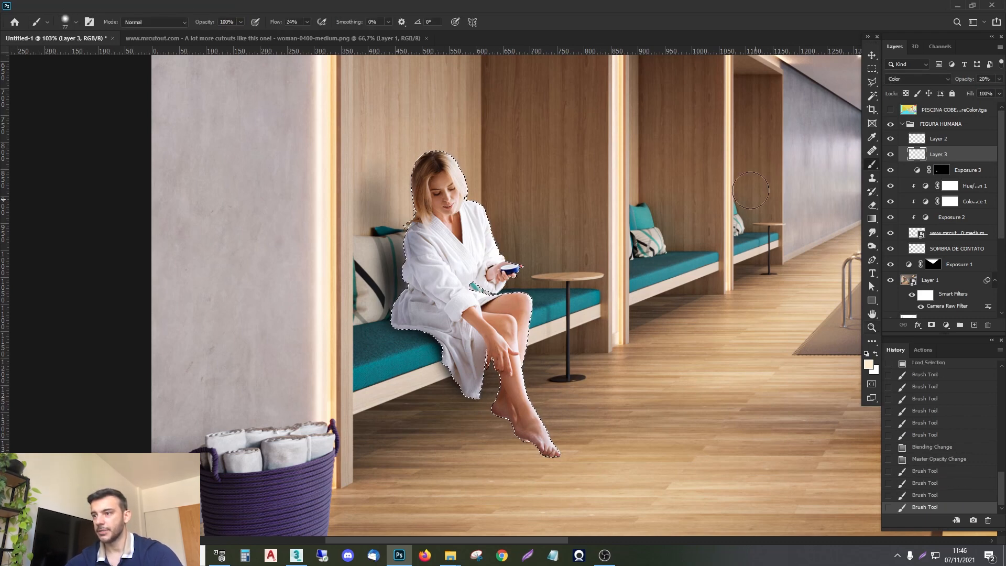
{"action": "right_click", "coordinate": [488, 252]}
{"action": "left_click", "coordinate": [454, 245]}
Step: Compare the full image with and without the warm Color layer, and deselect the woman's outline
{"action": "key", "text": "z"}
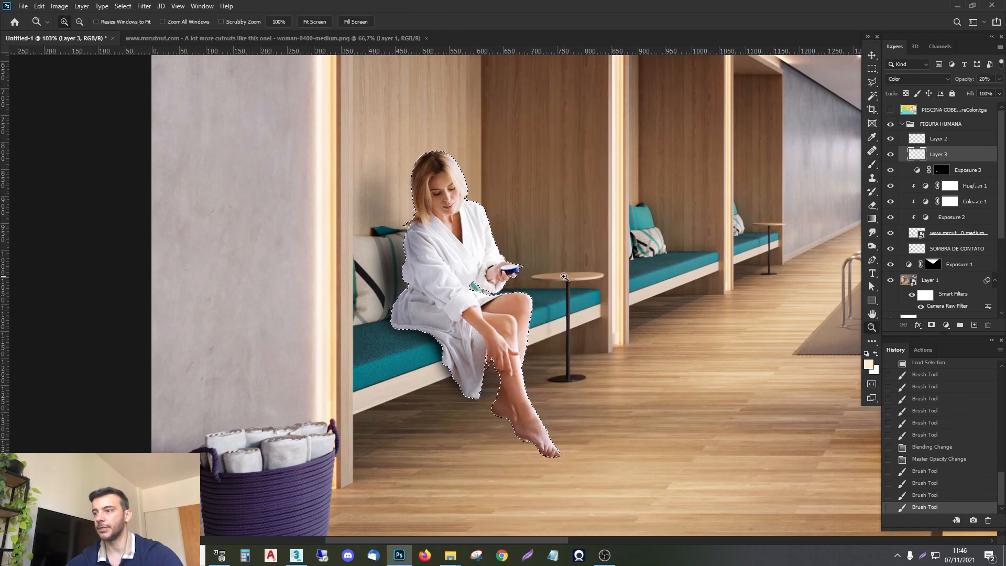
{"action": "right_click", "coordinate": [563, 276]}
{"action": "left_click", "coordinate": [582, 279]}
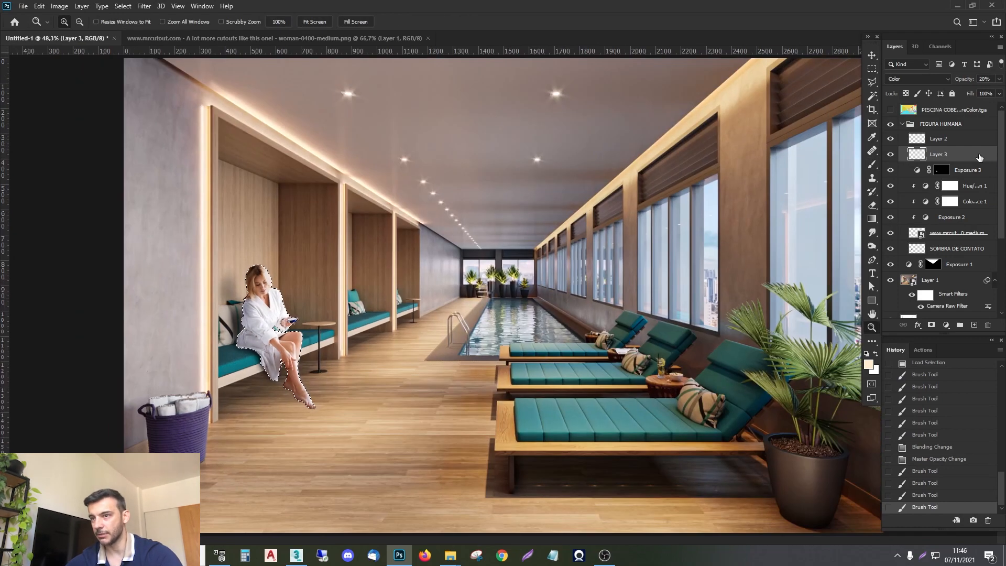
{"action": "left_click", "coordinate": [890, 154]}
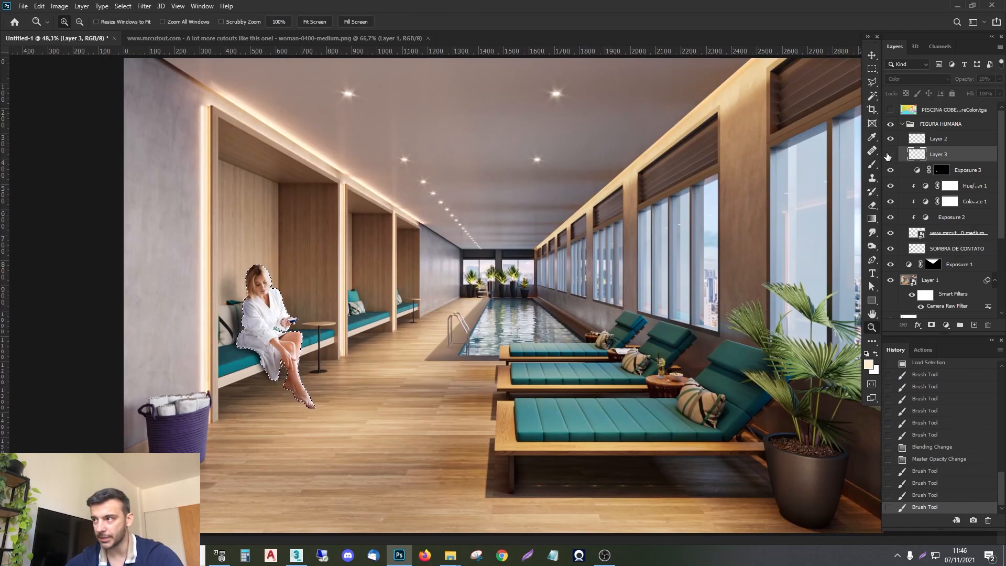
{"action": "left_click", "coordinate": [889, 154]}
{"action": "key", "text": "ctrl+d"}
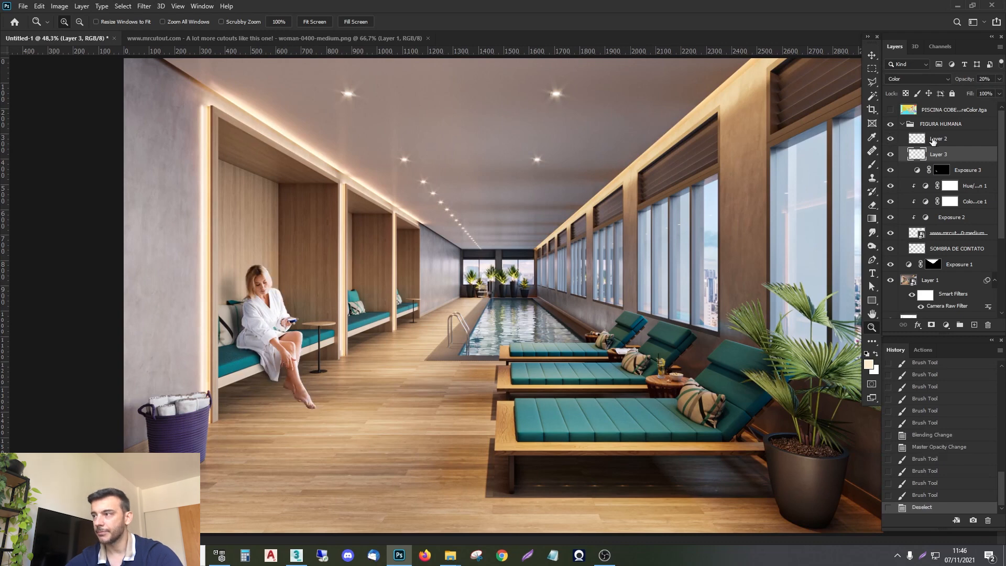
Step: Delete the empty Layer 2 from the FIGURA HUMANA group
{"action": "left_click", "coordinate": [915, 140], "text": "ctrl"}
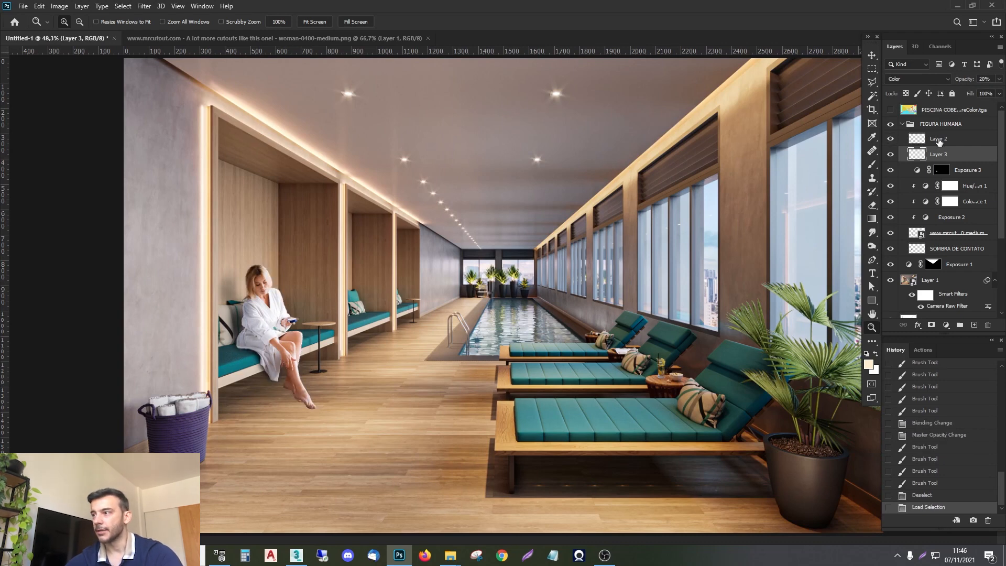
{"action": "left_click", "coordinate": [938, 140]}
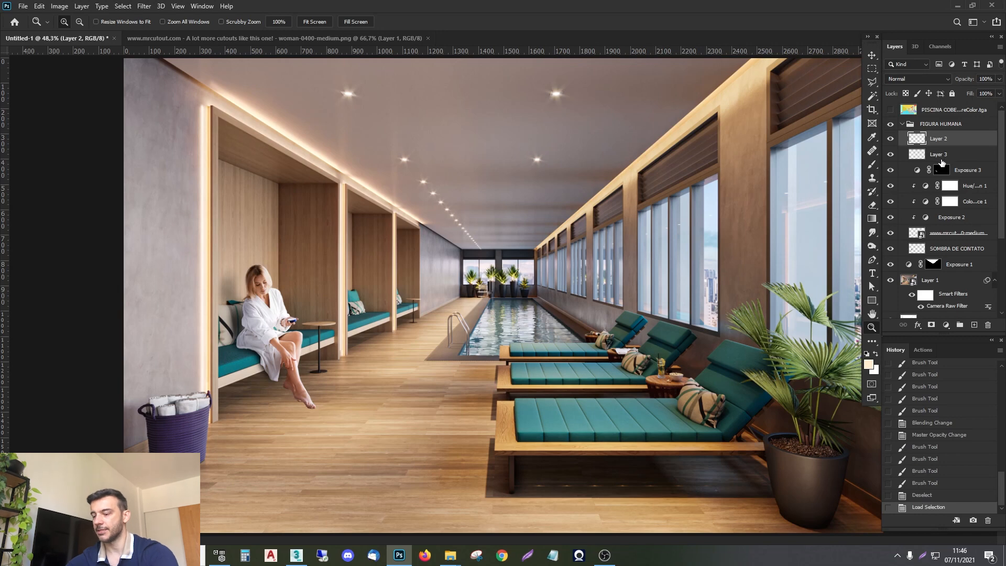
{"action": "key", "text": "Delete"}
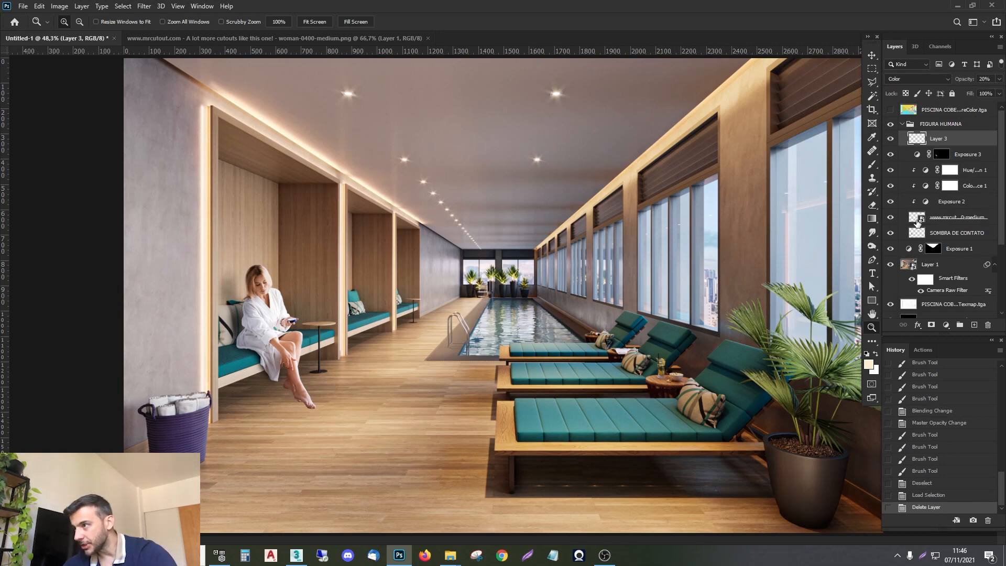
Step: Try to move the woman cutout and SOMBRA DE CONTATO layers out of the FIGURA HUMANA group and place the group above them
{"action": "scroll", "coordinate": [922, 227], "scroll_direction": "down", "scroll_amount": 3}
{"action": "left_click", "coordinate": [943, 155]}
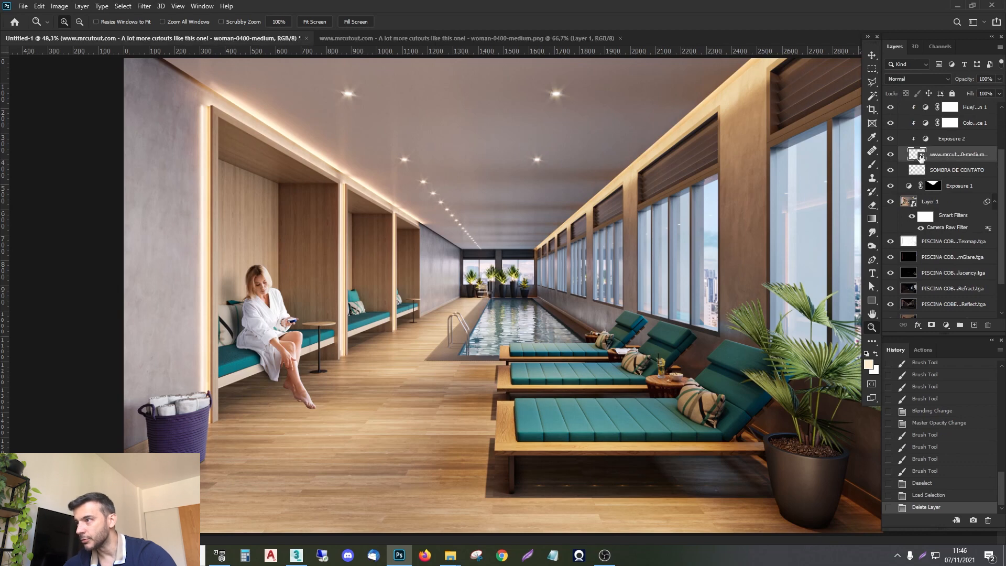
{"action": "scroll", "coordinate": [941, 208], "scroll_direction": "up", "scroll_amount": 3}
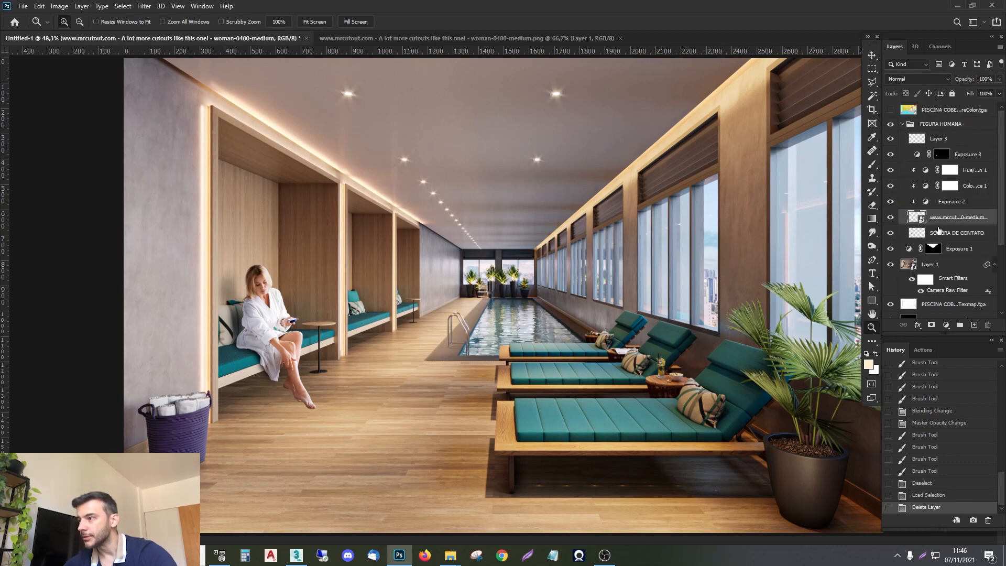
{"action": "left_click_drag", "start_coordinate": [922, 219], "coordinate": [942, 219]}
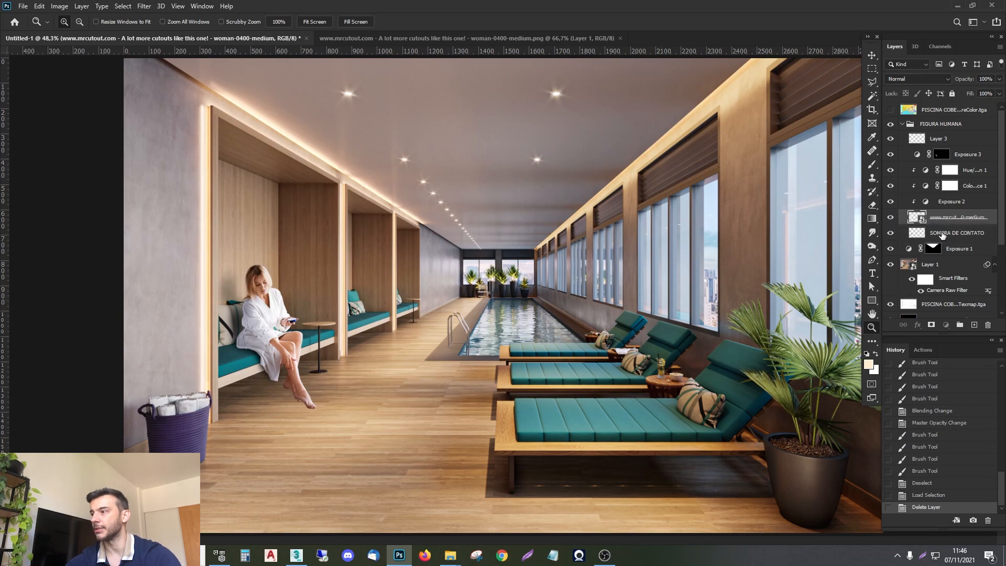
{"action": "left_click", "coordinate": [940, 236], "text": "shift"}
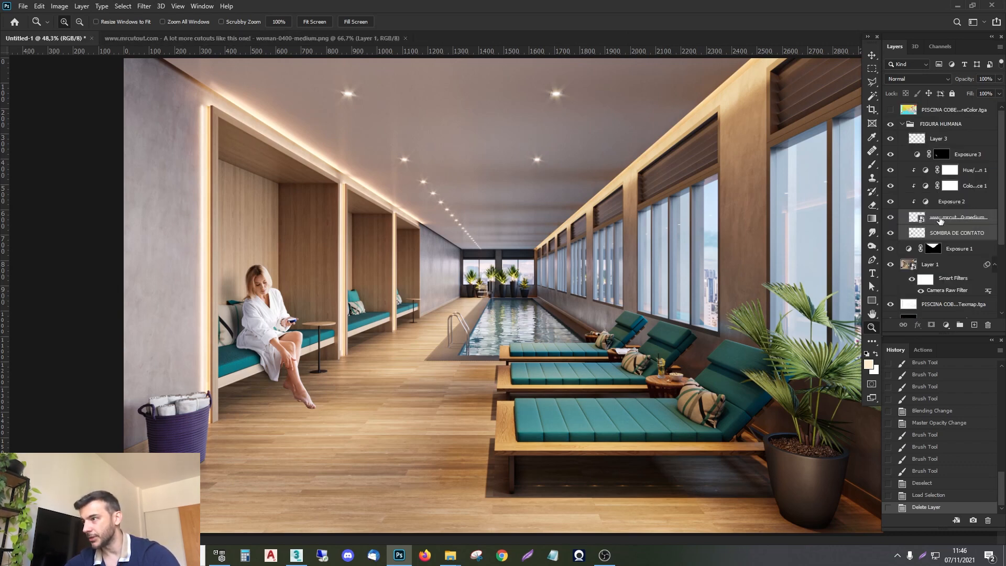
{"action": "left_click_drag", "start_coordinate": [940, 220], "coordinate": [928, 118]}
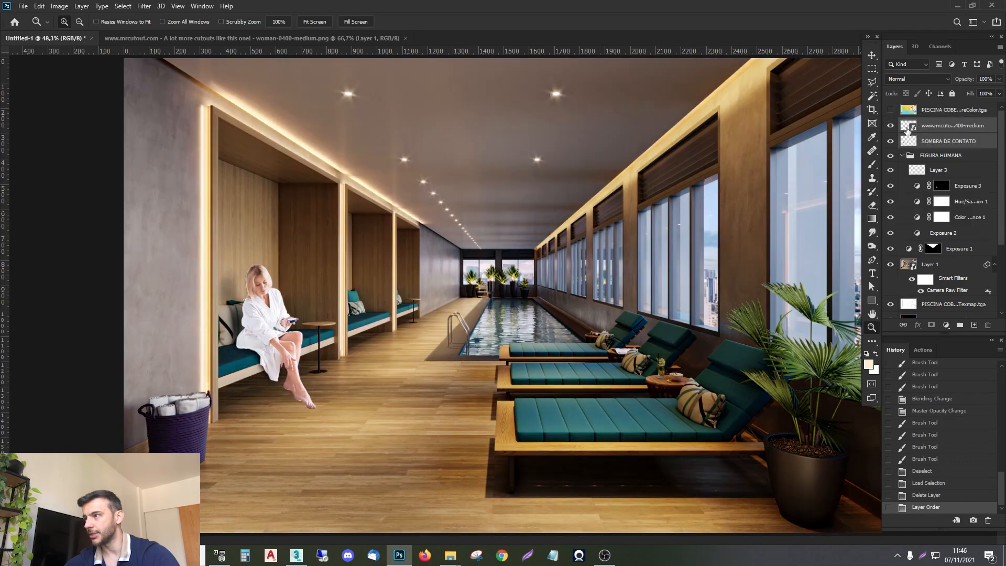
{"action": "left_click_drag", "start_coordinate": [928, 160], "coordinate": [916, 119]}
Step: Compare the image with and without the FIGURA HUMANA group's adjustments, and undo the last two layer order changes
{"action": "left_click", "coordinate": [890, 125]}
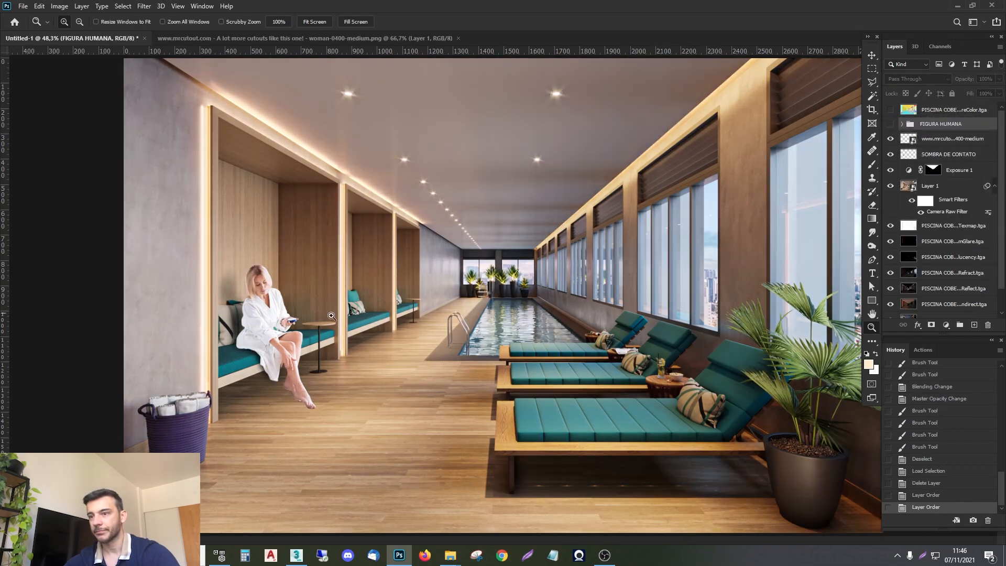
{"action": "right_click", "coordinate": [371, 298]}
{"action": "left_click", "coordinate": [890, 124]}
{"action": "left_click", "coordinate": [901, 124]}
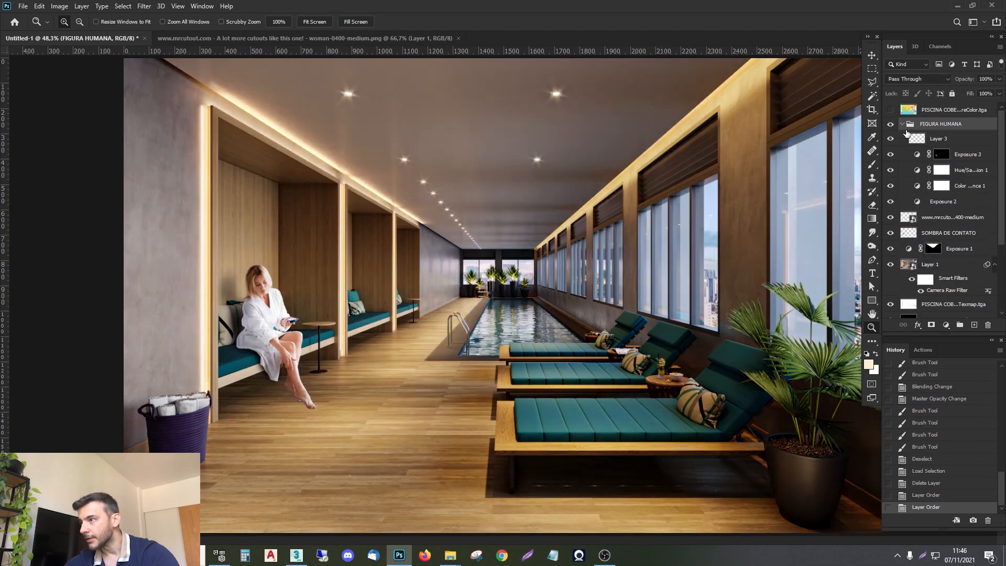
{"action": "left_click", "coordinate": [919, 142]}
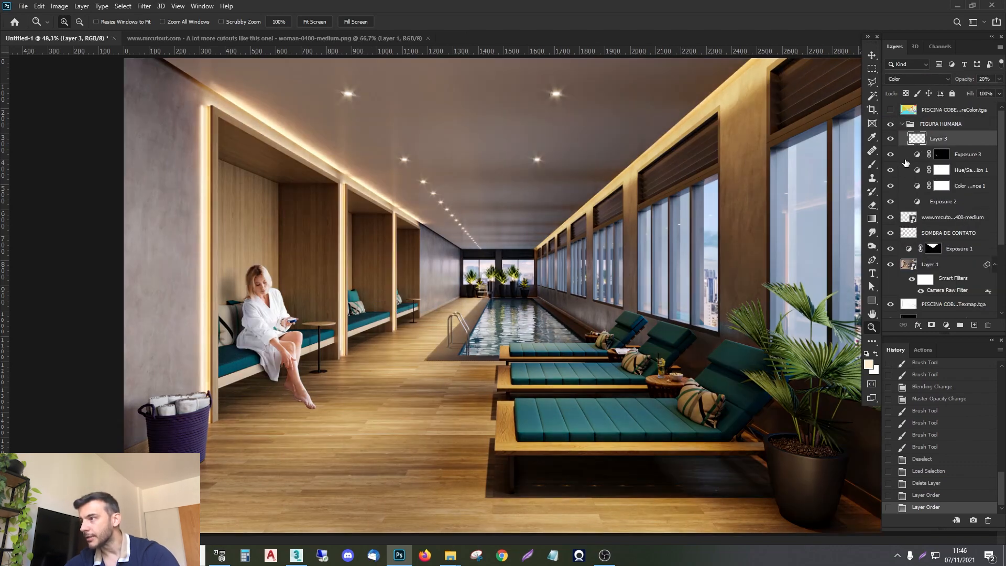
{"action": "key", "text": "ctrl+z"}
{"action": "key", "text": "ctrl+z"}
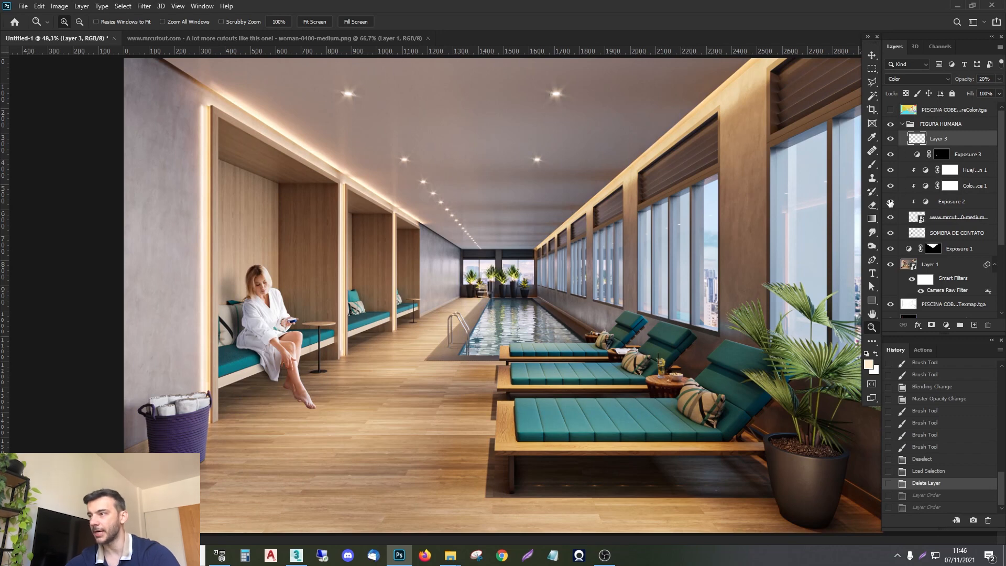
Step: Compare the woman with and without her adjustment layers and contact shadow, and examine her up close and in the full image
{"action": "left_click_drag", "start_coordinate": [890, 201], "coordinate": [891, 138]}
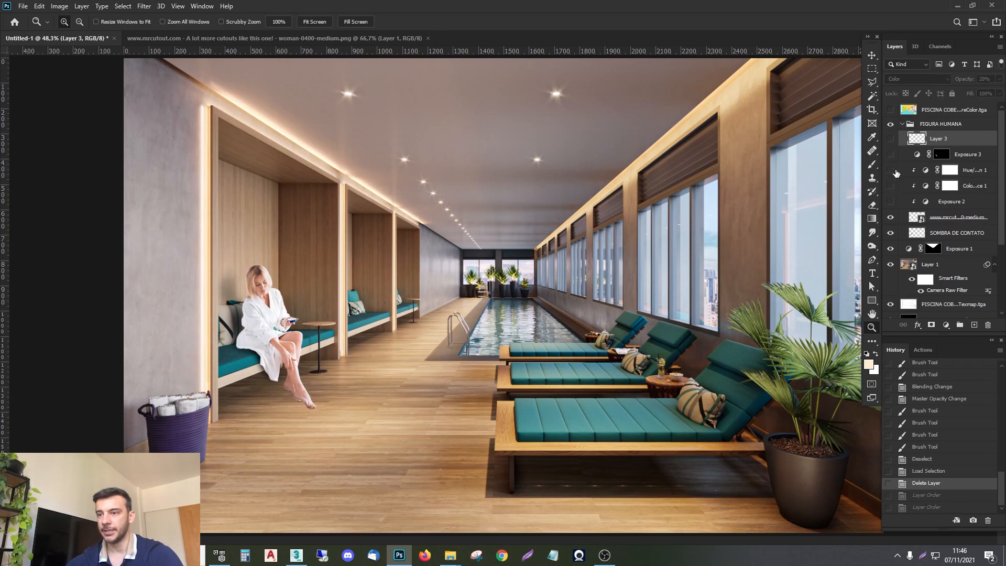
{"action": "left_click_drag", "start_coordinate": [892, 204], "coordinate": [890, 138]}
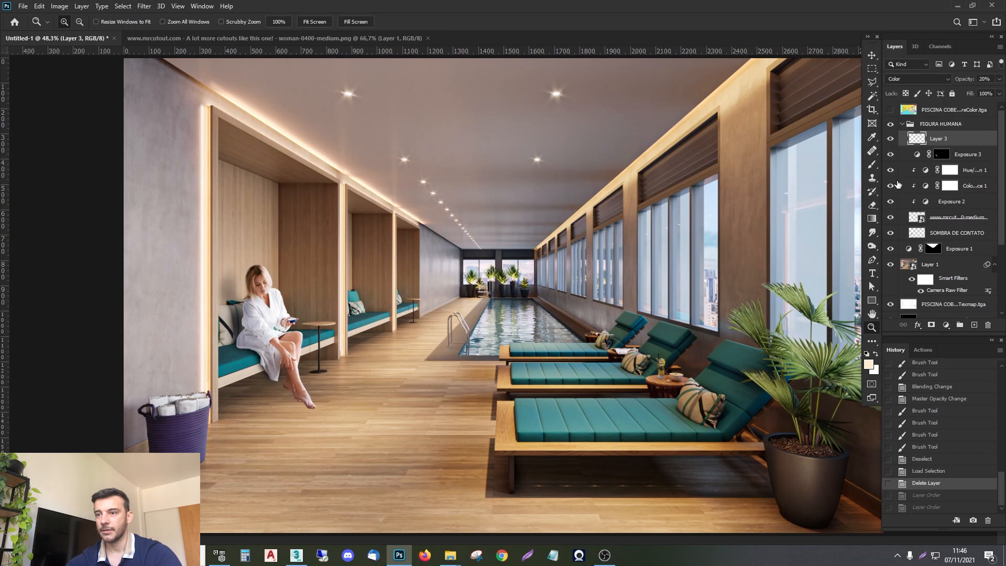
{"action": "left_click_drag", "start_coordinate": [890, 204], "coordinate": [890, 139]}
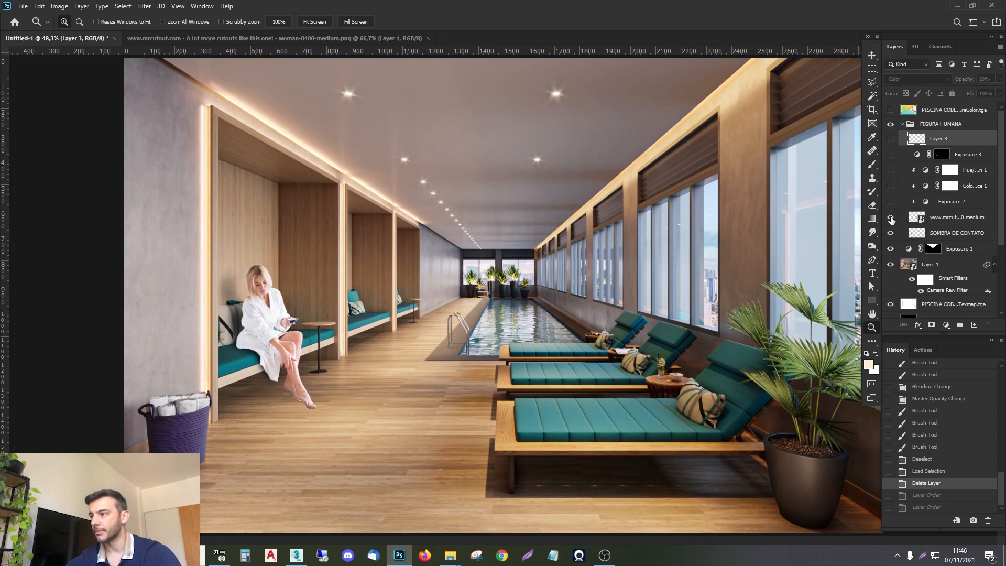
{"action": "left_click", "coordinate": [888, 233]}
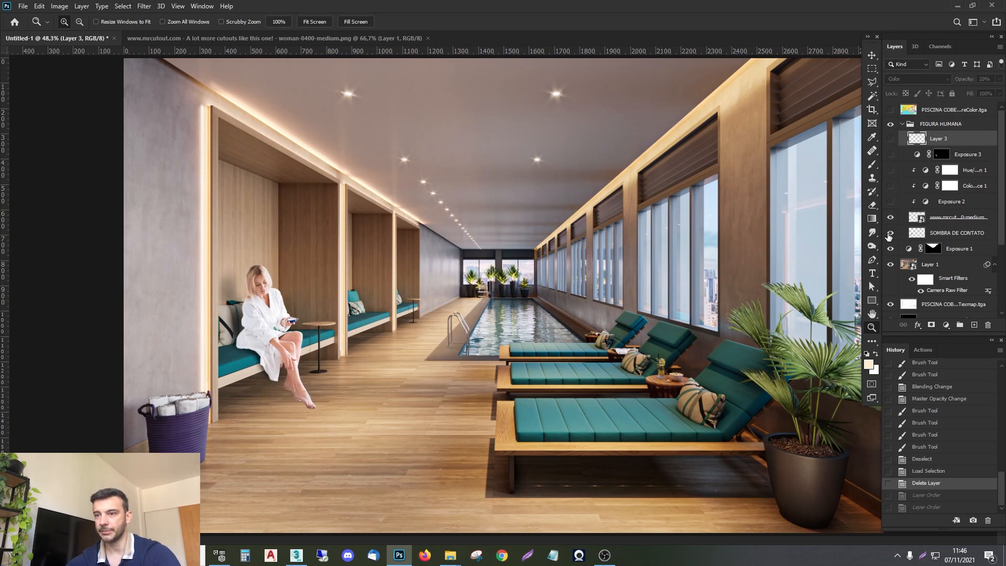
{"action": "left_click", "coordinate": [888, 233]}
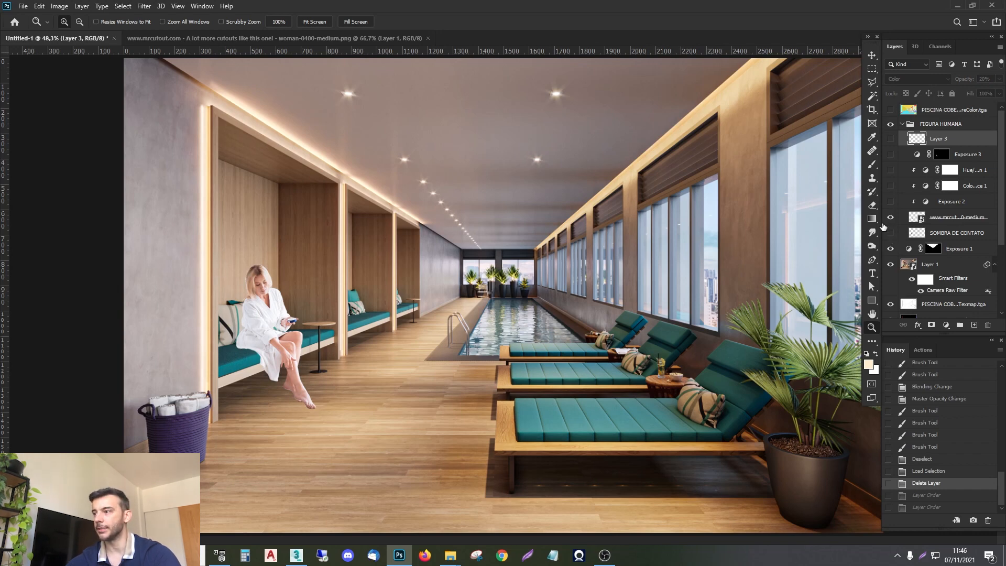
{"action": "left_click_drag", "start_coordinate": [890, 233], "coordinate": [890, 139]}
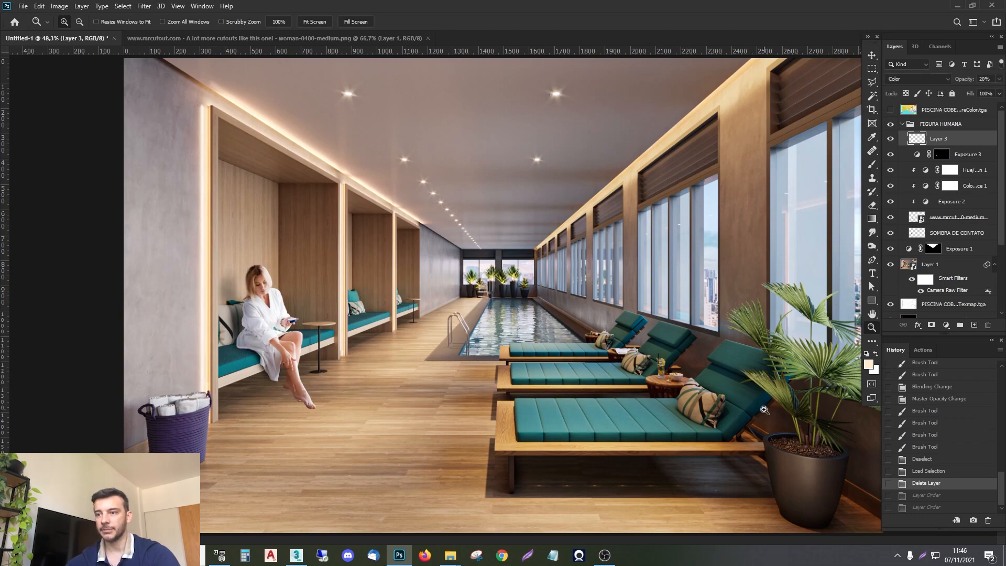
{"action": "right_click", "coordinate": [386, 252]}
{"action": "left_click", "coordinate": [401, 258]}
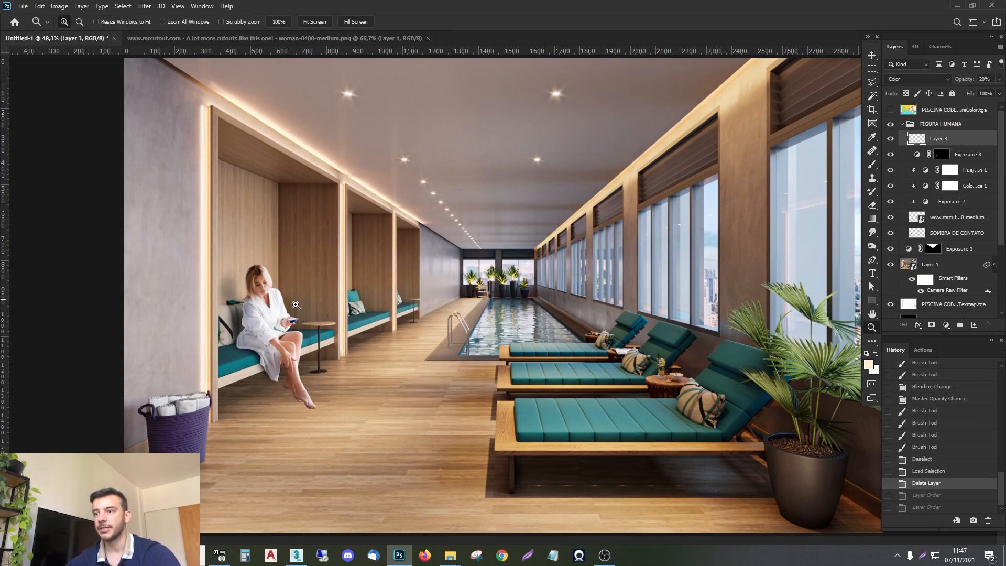
{"action": "left_click_drag", "start_coordinate": [146, 181], "coordinate": [268, 288]}
{"action": "right_click", "coordinate": [418, 305]}
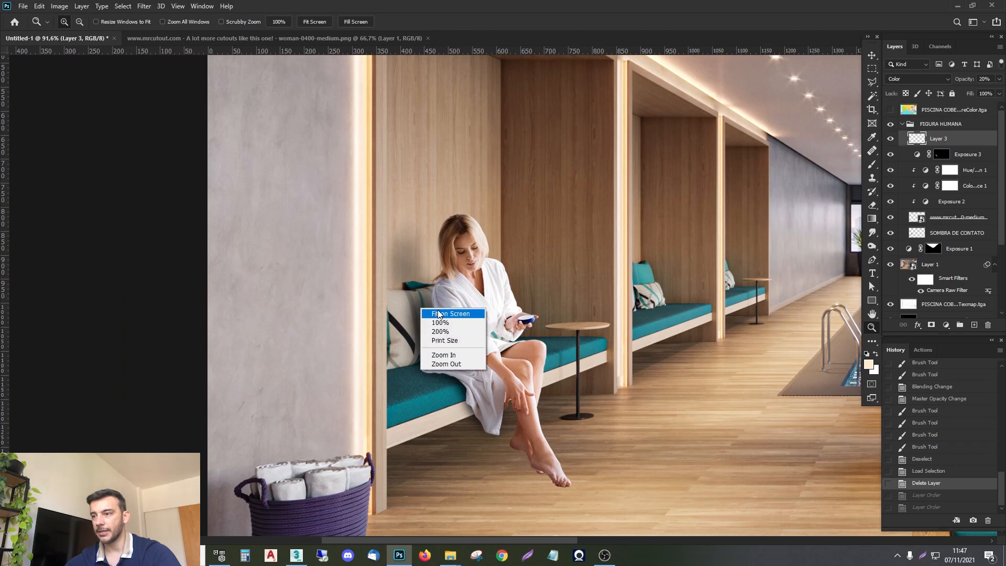
{"action": "left_click", "coordinate": [433, 312]}
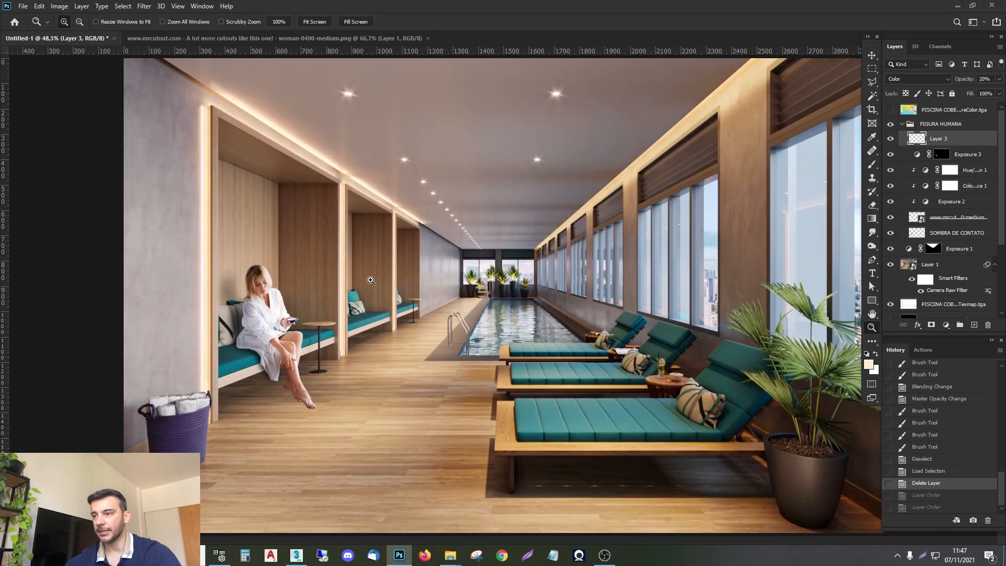
Step: Stamp the visible render without the FIGURA HUMANA group into a new layer above Exposure 1, and place it above the group
{"action": "left_click", "coordinate": [902, 124]}
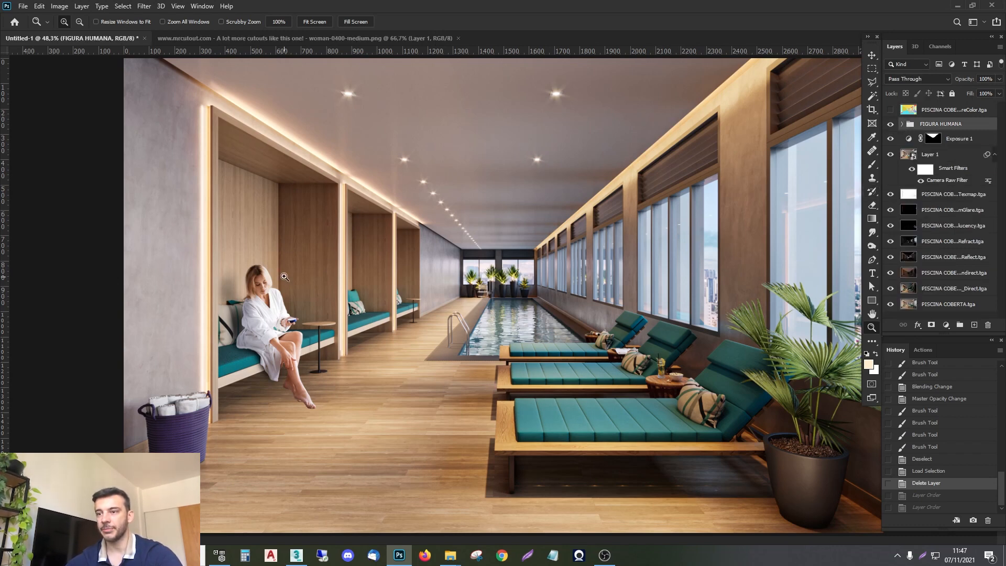
{"action": "left_click", "coordinate": [890, 125]}
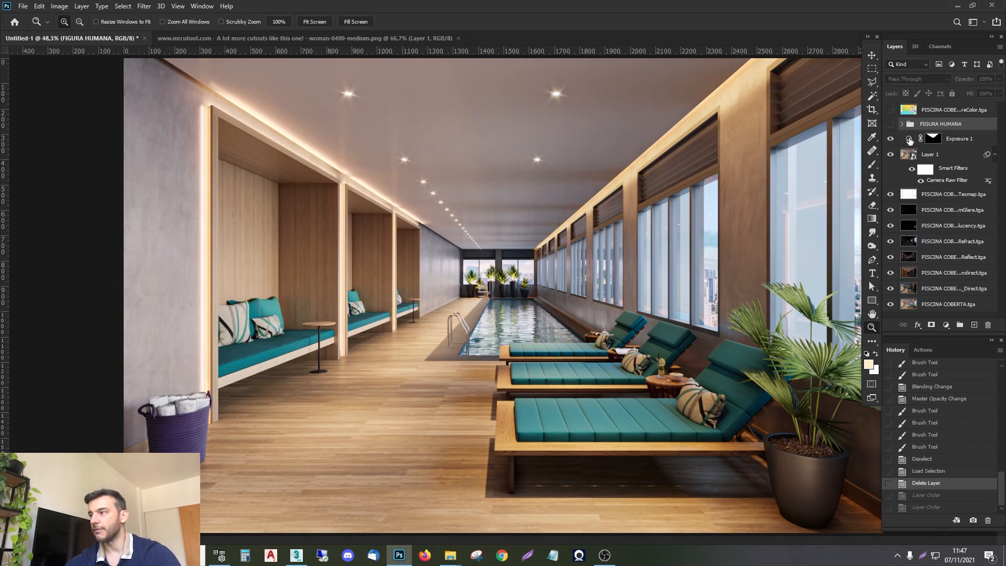
{"action": "left_click", "coordinate": [909, 141]}
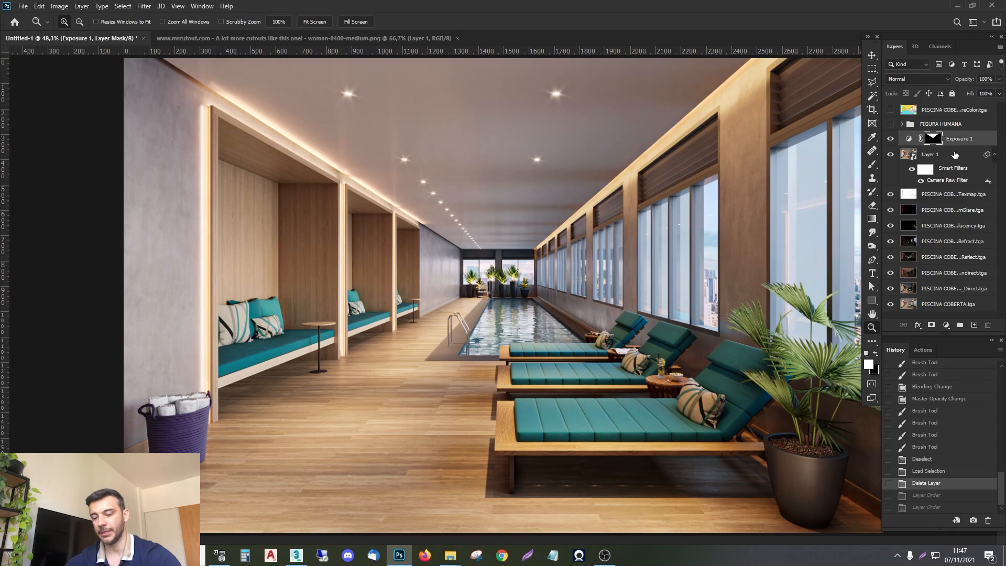
{"action": "key", "text": "ctrl+shift+alt+e"}
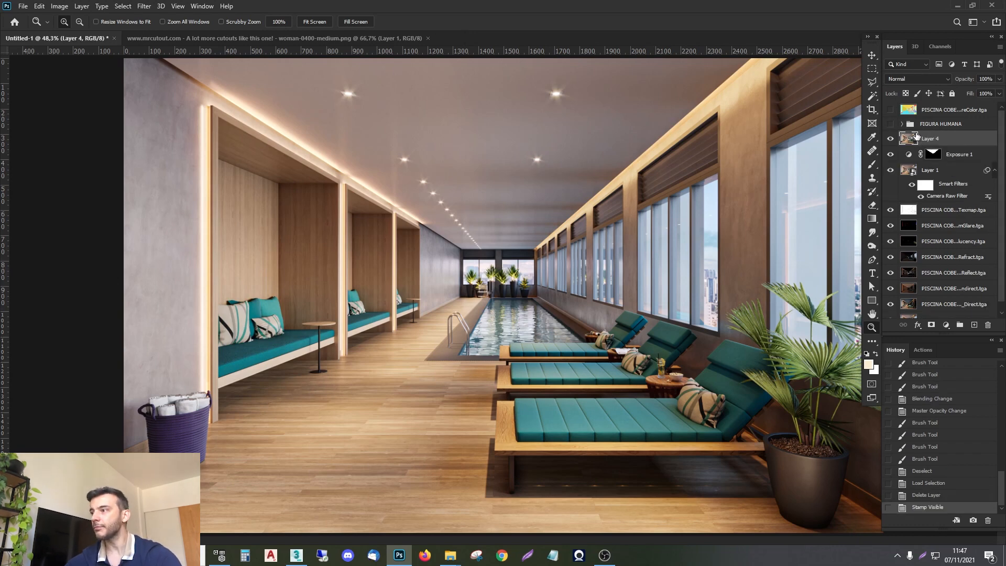
{"action": "left_click_drag", "start_coordinate": [929, 138], "coordinate": [925, 114]}
{"action": "left_click", "coordinate": [890, 139]}
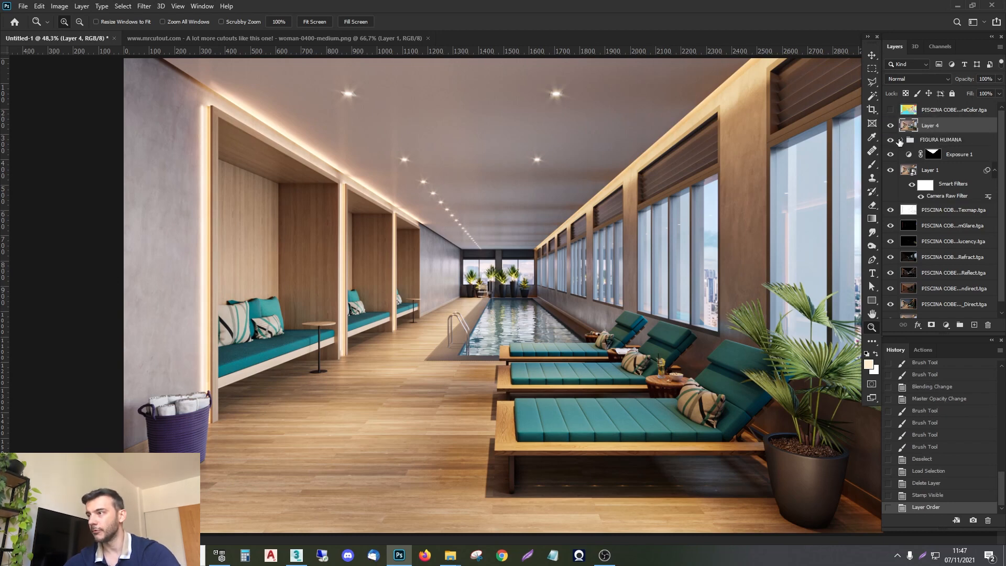
Step: Erase everything on the stamped layer outside the woman's silhouette, using the outline of the cutout layer in the FIGURA HUMANA group
{"action": "left_click", "coordinate": [901, 143]}
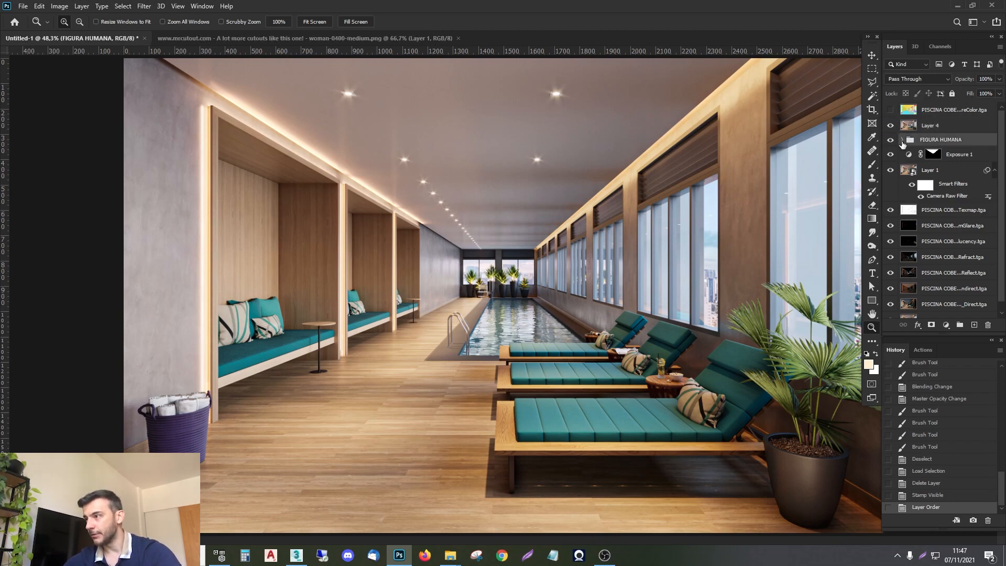
{"action": "left_click", "coordinate": [902, 140]}
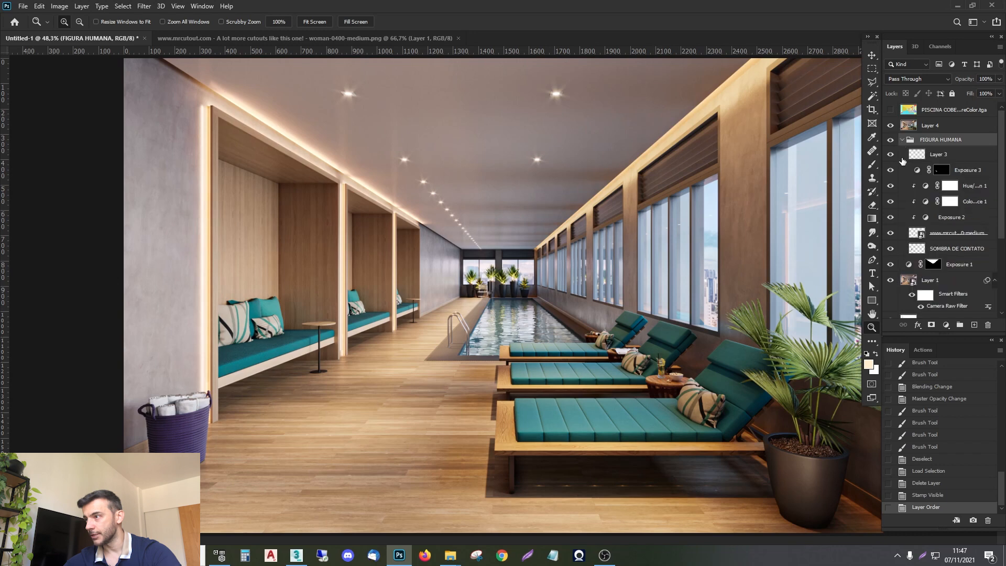
{"action": "left_click", "coordinate": [916, 233], "text": "ctrl"}
{"action": "left_click", "coordinate": [890, 125]}
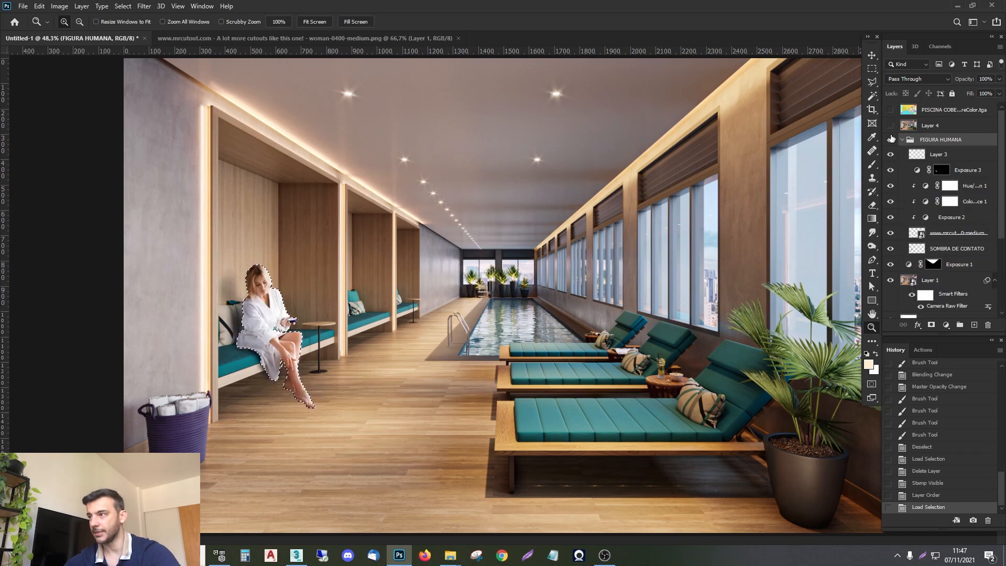
{"action": "key", "text": "ctrl+d"}
{"action": "left_click", "coordinate": [914, 234], "text": "ctrl"}
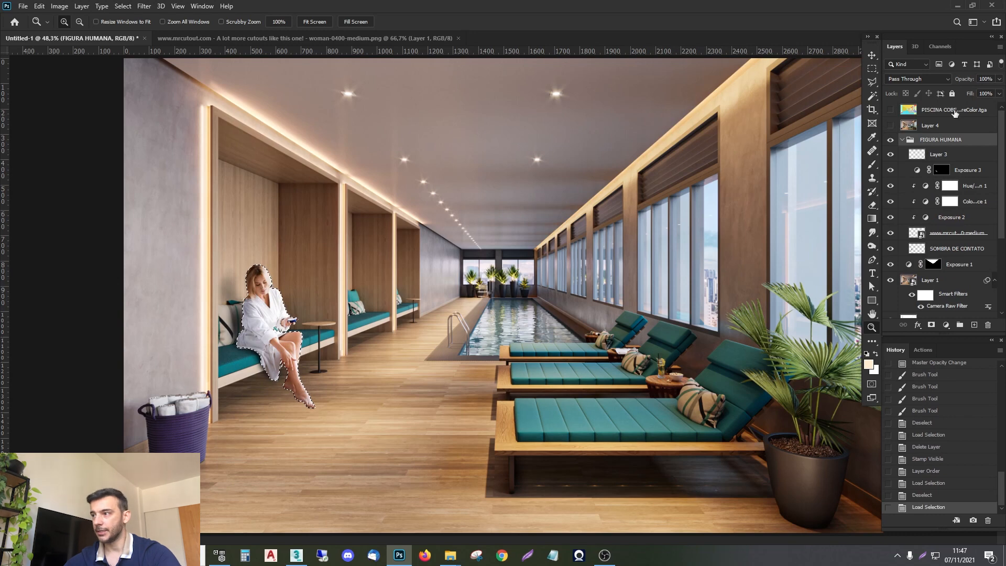
{"action": "left_click", "coordinate": [890, 125]}
{"action": "left_click", "coordinate": [943, 127]}
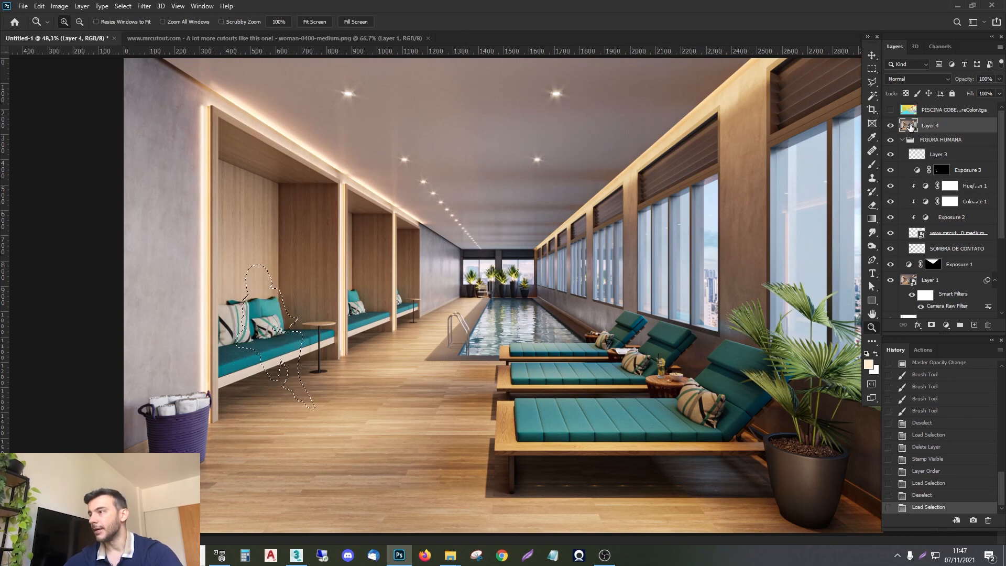
{"action": "key", "text": "ctrl+shift+i"}
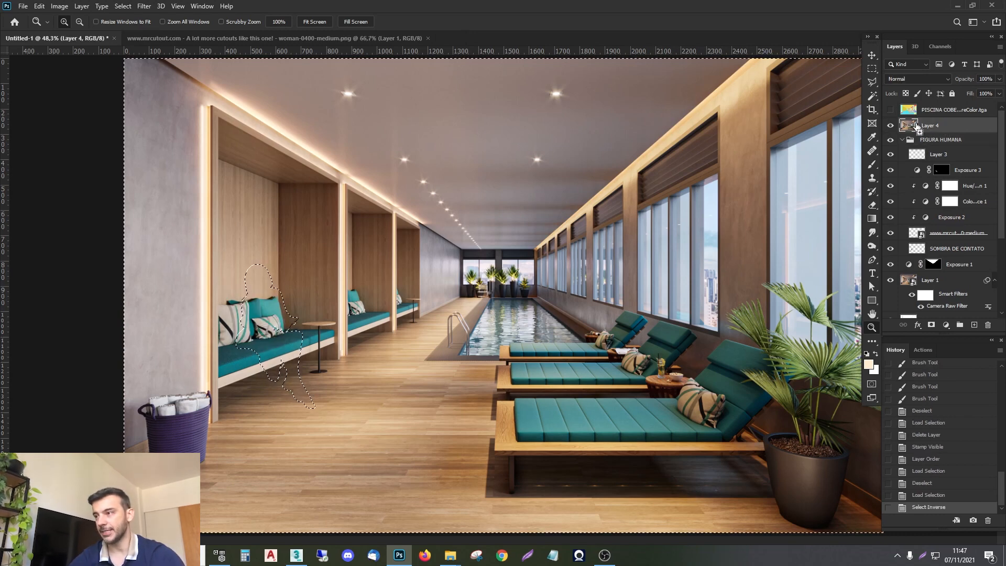
{"action": "key", "text": "Delete"}
{"action": "key", "text": "ctrl+d"}
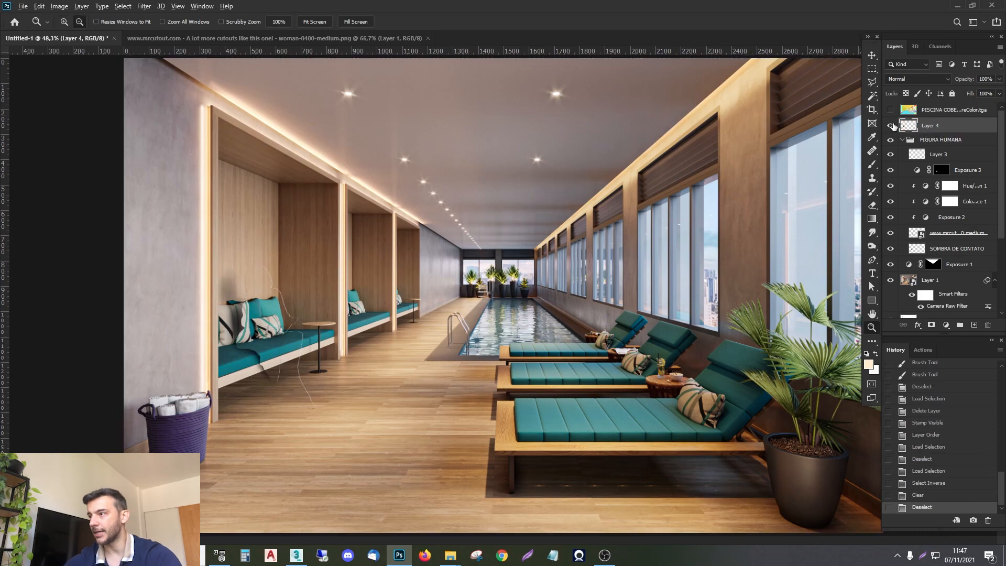
Step: Isolate the trimmed Layer 4 and compare it with the full composite to examine the silhouette-shaped piece of background
{"action": "left_click", "coordinate": [890, 125], "text": "alt"}
{"action": "left_click", "coordinate": [889, 127], "text": "alt"}
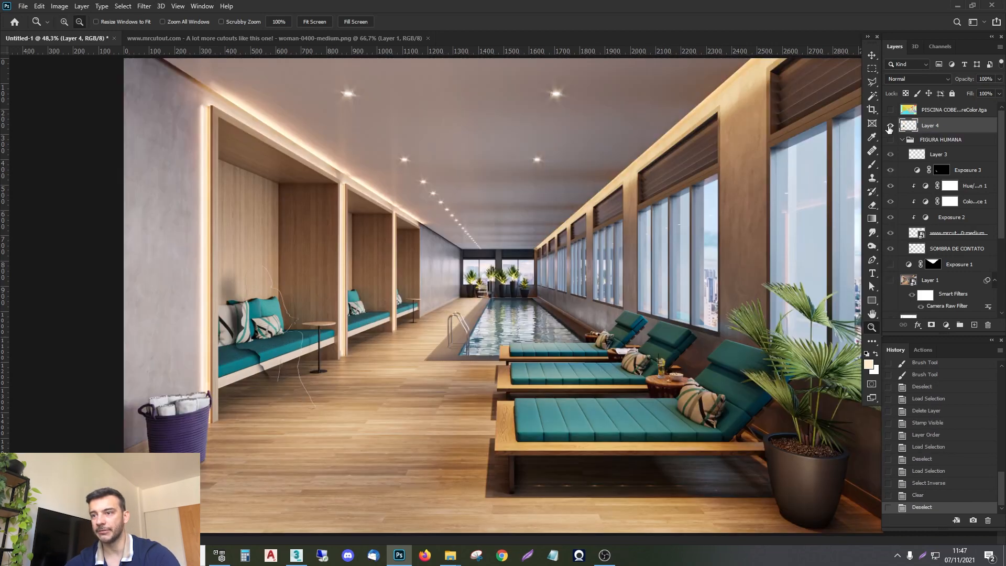
{"action": "left_click", "coordinate": [889, 127], "text": "alt"}
{"action": "left_click", "coordinate": [889, 127], "text": "alt"}
{"action": "left_click", "coordinate": [889, 126], "text": "alt"}
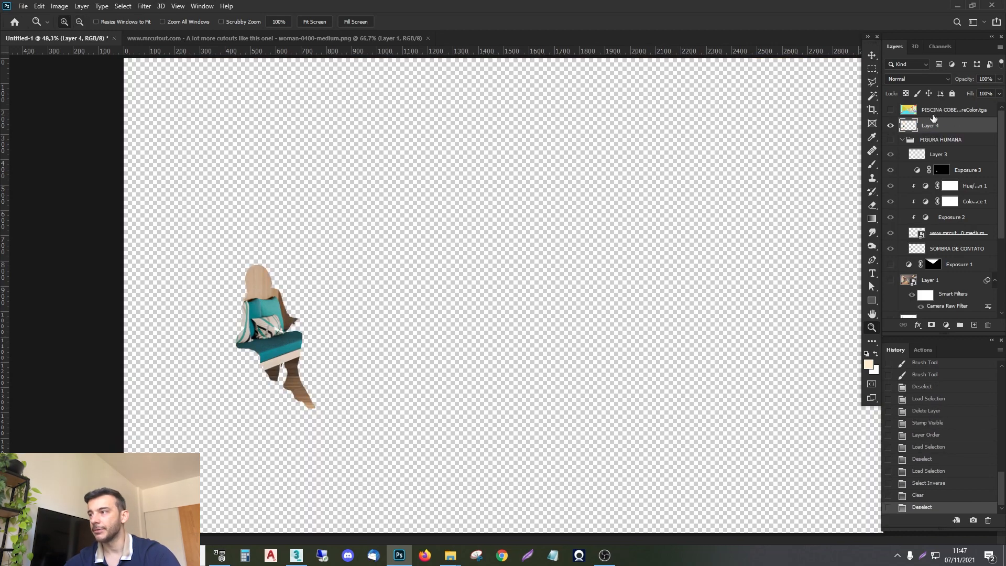
Step: Load Layer 4's silhouette as a selection and apply a Gaussian Blur with a 38.7-pixel radius inside it
{"action": "left_click", "coordinate": [890, 126], "text": "alt"}
{"action": "left_click", "coordinate": [907, 128], "text": "ctrl"}
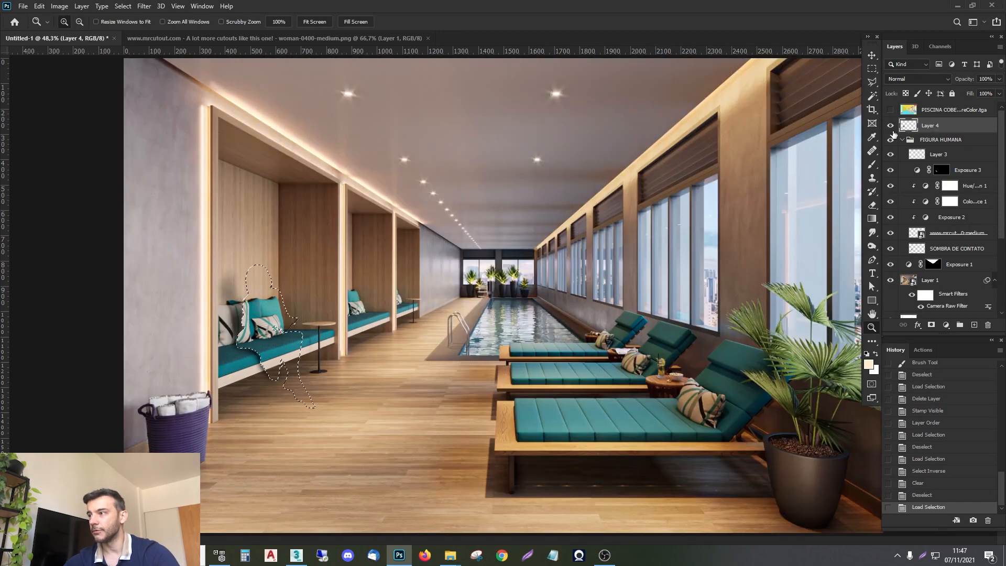
{"action": "left_click", "coordinate": [143, 6]}
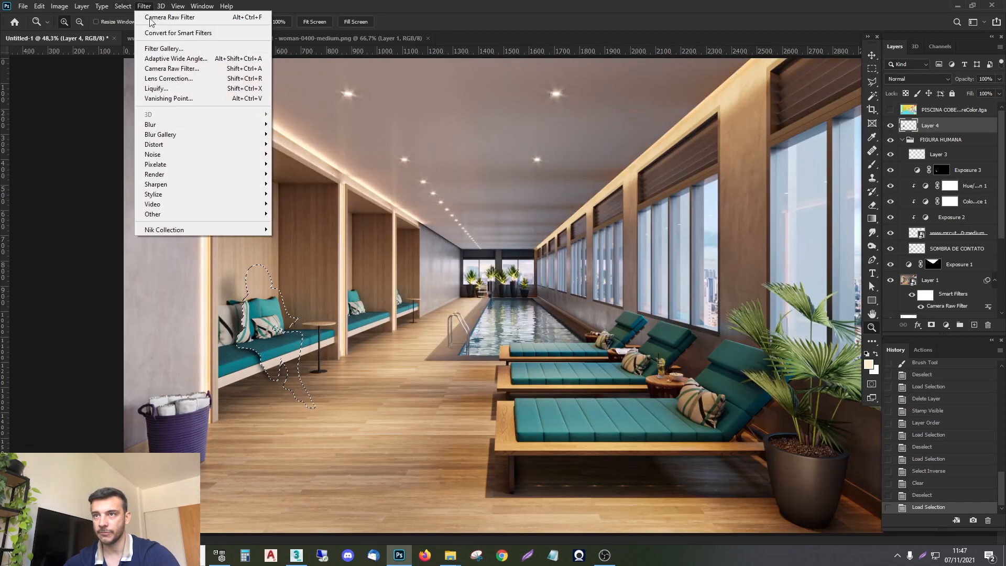
{"action": "mouse_move", "coordinate": [165, 123]}
{"action": "left_click", "coordinate": [298, 163]}
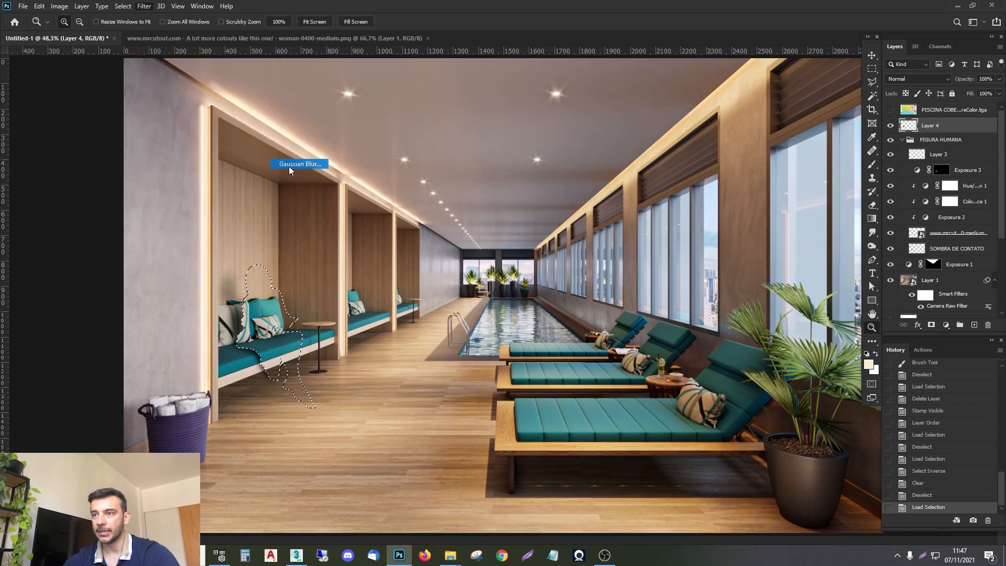
{"action": "left_click_drag", "start_coordinate": [261, 123], "coordinate": [399, 132]}
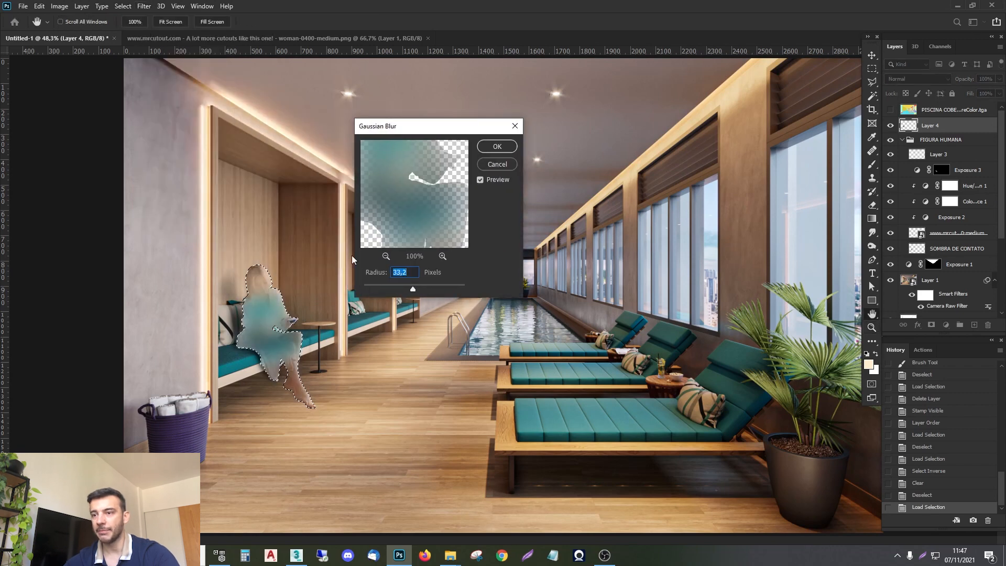
{"action": "left_click_drag", "start_coordinate": [414, 289], "coordinate": [415, 290]}
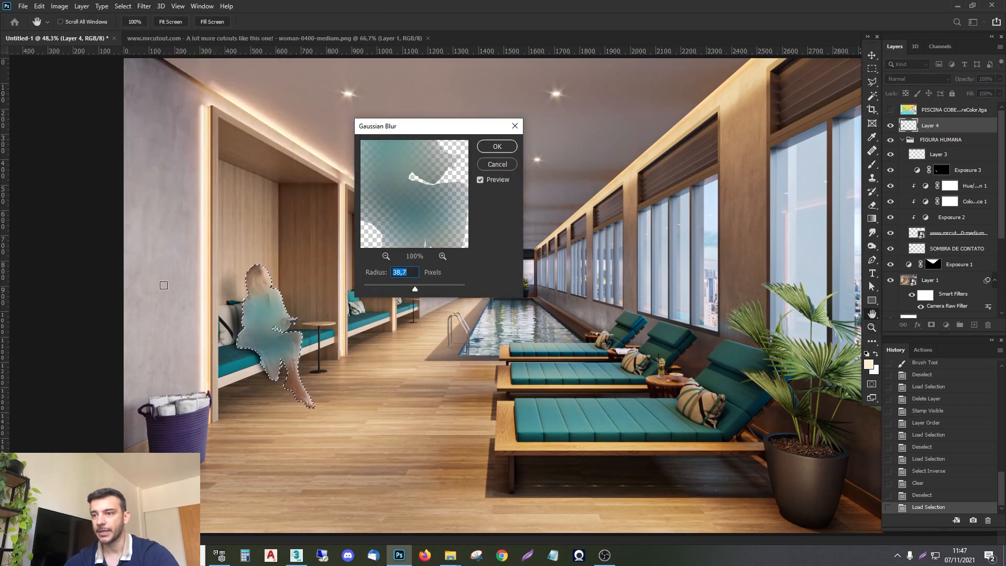
{"action": "mouse_move", "coordinate": [389, 181]}
{"action": "left_mouse_down"}
{"action": "mouse_move", "coordinate": [406, 208]}
{"action": "mouse_move", "coordinate": [385, 165]}
{"action": "left_mouse_up"}
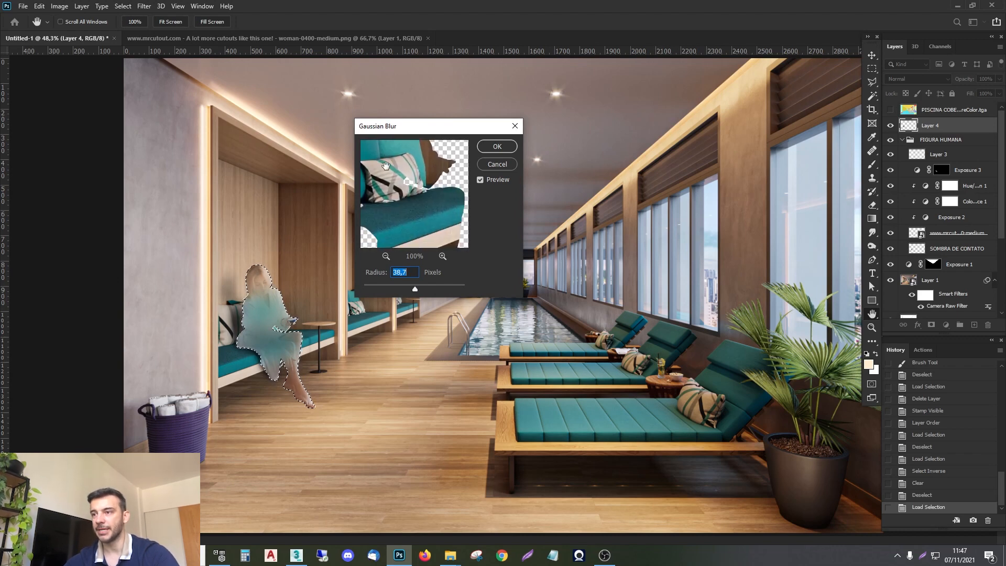
{"action": "left_click", "coordinate": [495, 146]}
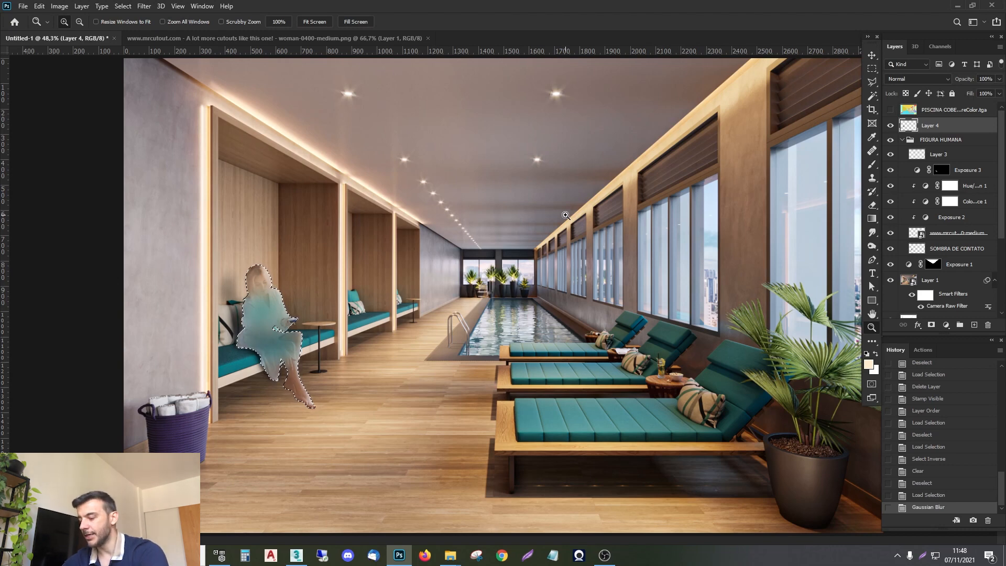
Step: Try Layer 4 at 5% opacity and compare the woman with and without the blurred layer
{"action": "key", "text": "0"}
{"action": "key", "text": "5"}
{"action": "left_click", "coordinate": [885, 127]}
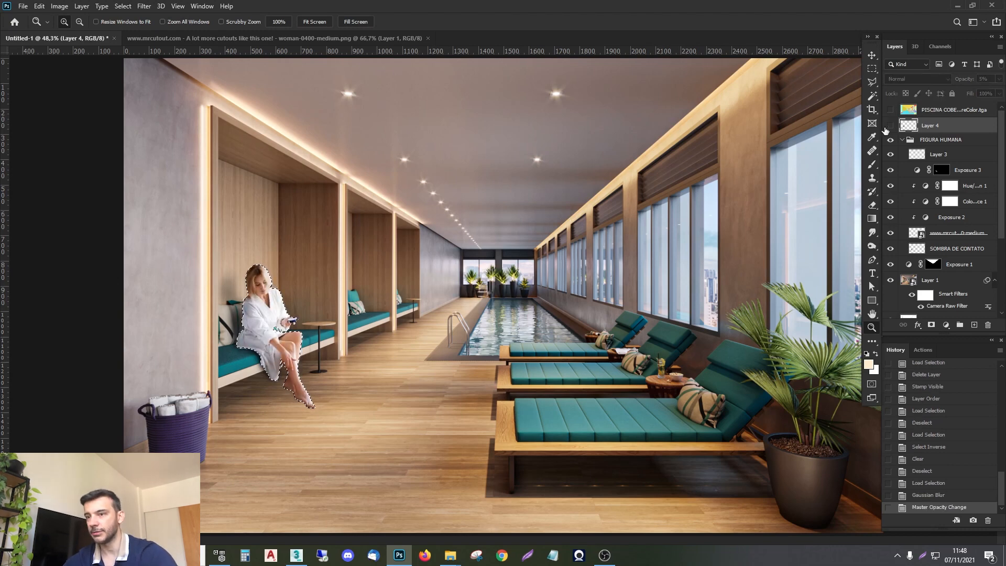
{"action": "left_click", "coordinate": [885, 127]}
{"action": "left_click", "coordinate": [885, 128]}
{"action": "left_click", "coordinate": [885, 128]}
Step: Set Layer 4's opacity to 8%, deselect the silhouette, and compare the woman up close with and without the layer
{"action": "key", "text": "0"}
{"action": "key", "text": "8"}
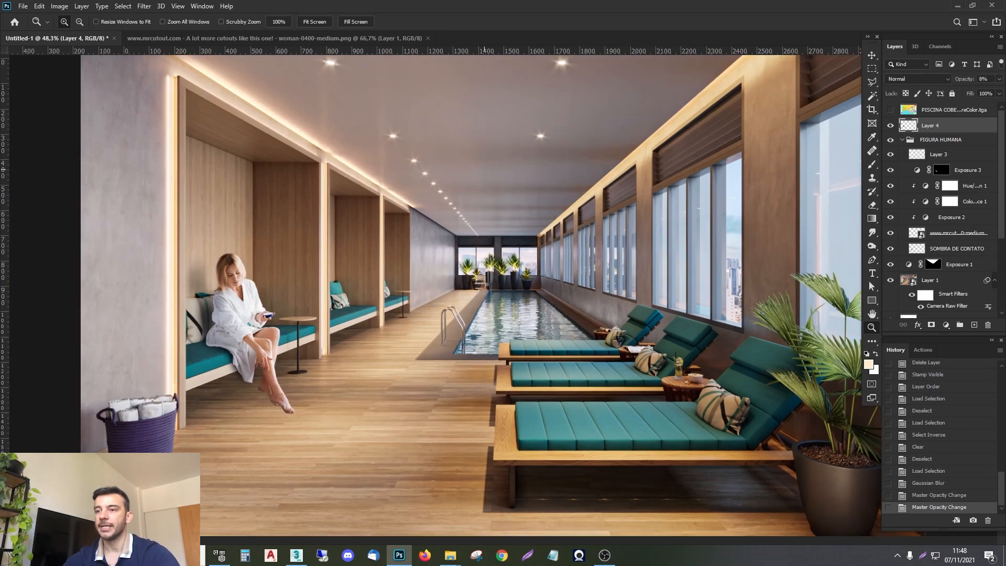
{"action": "left_click", "coordinate": [295, 322]}
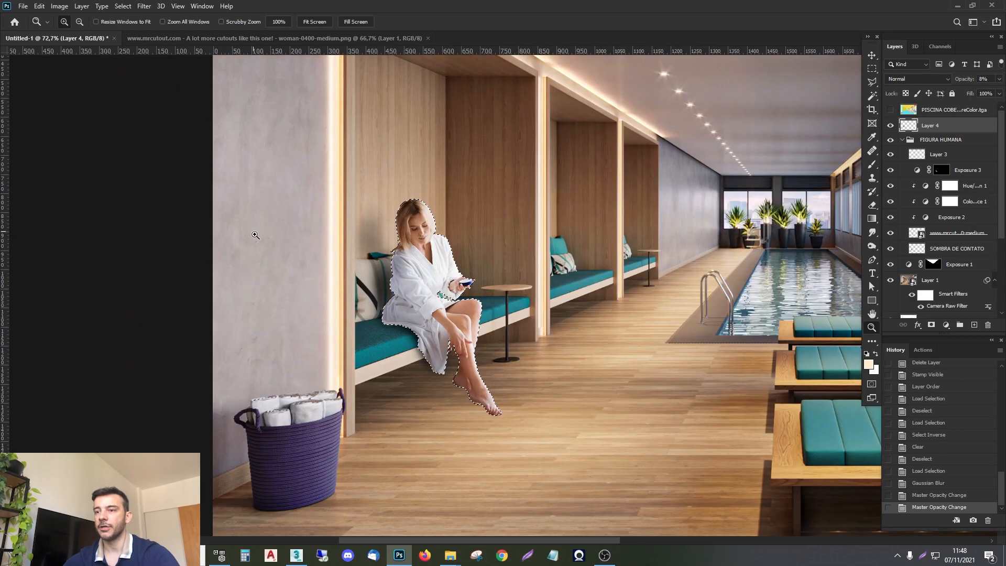
{"action": "left_click", "coordinate": [476, 289]}
{"action": "key", "text": "ctrl+d"}
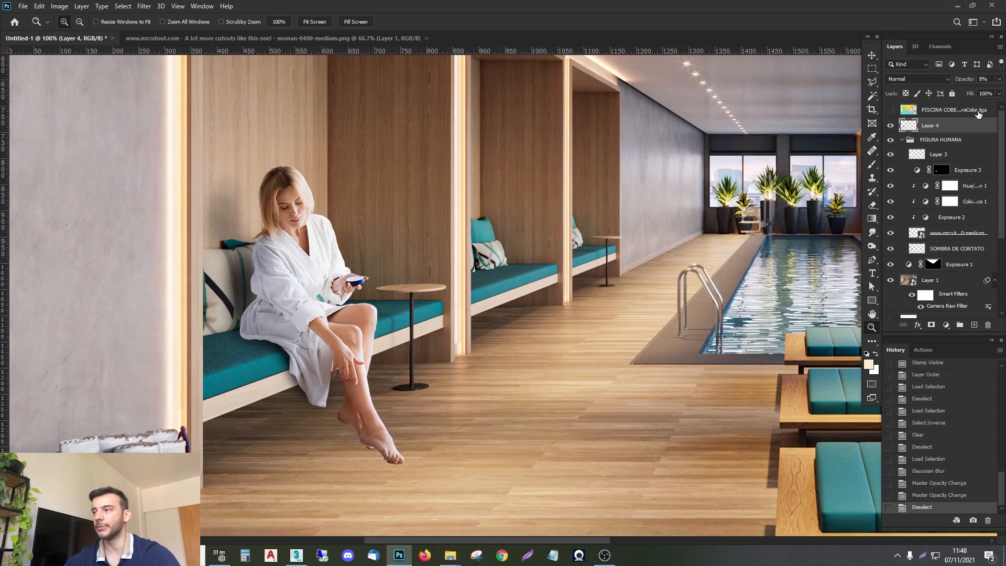
{"action": "left_click", "coordinate": [889, 126]}
{"action": "left_click", "coordinate": [889, 126]}
{"action": "left_click", "coordinate": [889, 126]}
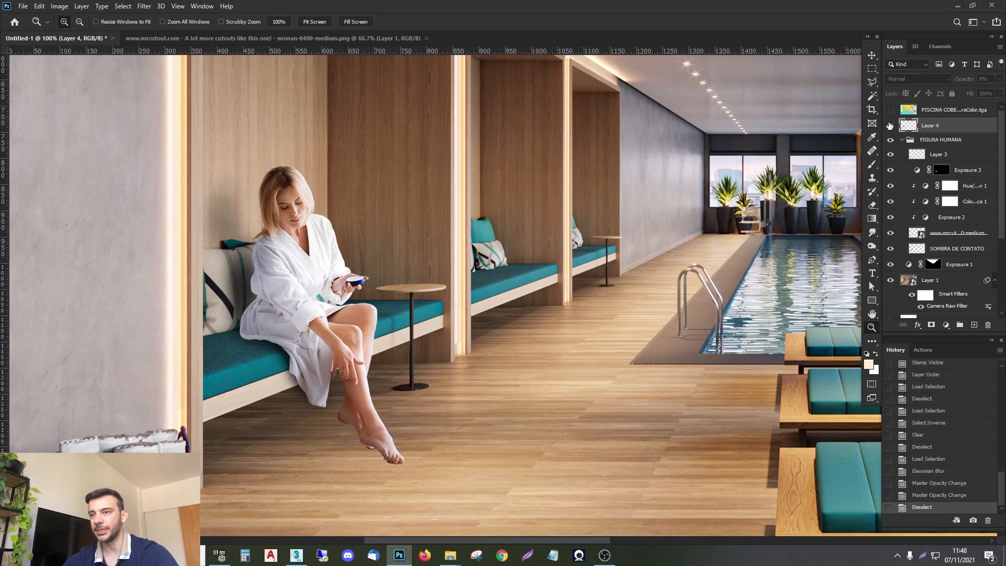
{"action": "left_click", "coordinate": [889, 125]}
Step: Set Layer 4's opacity to 10% and compare its effect on the woman both up close and in the full image
{"action": "key", "text": "1"}
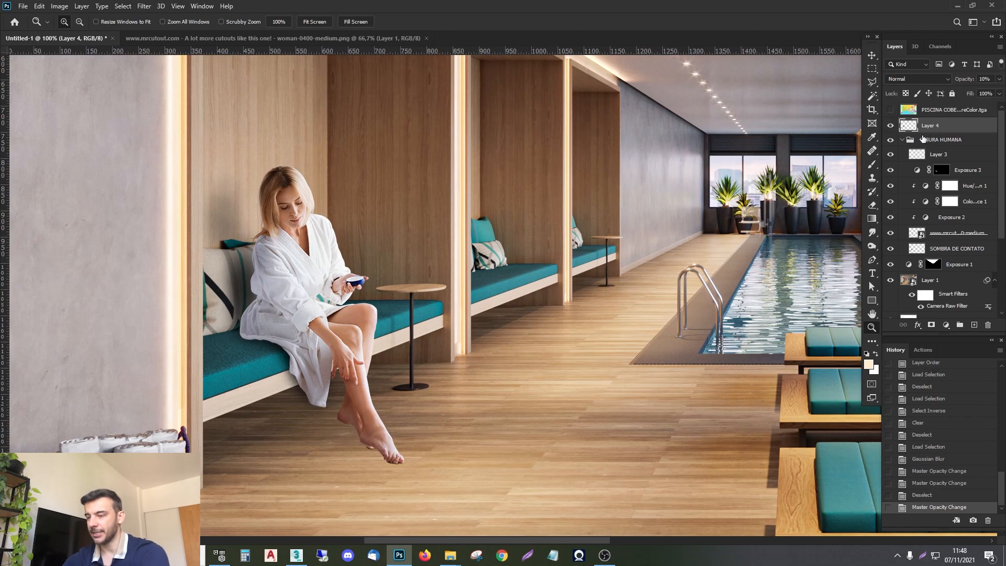
{"action": "left_click", "coordinate": [889, 126]}
{"action": "left_click", "coordinate": [890, 126]}
{"action": "left_click", "coordinate": [889, 126]}
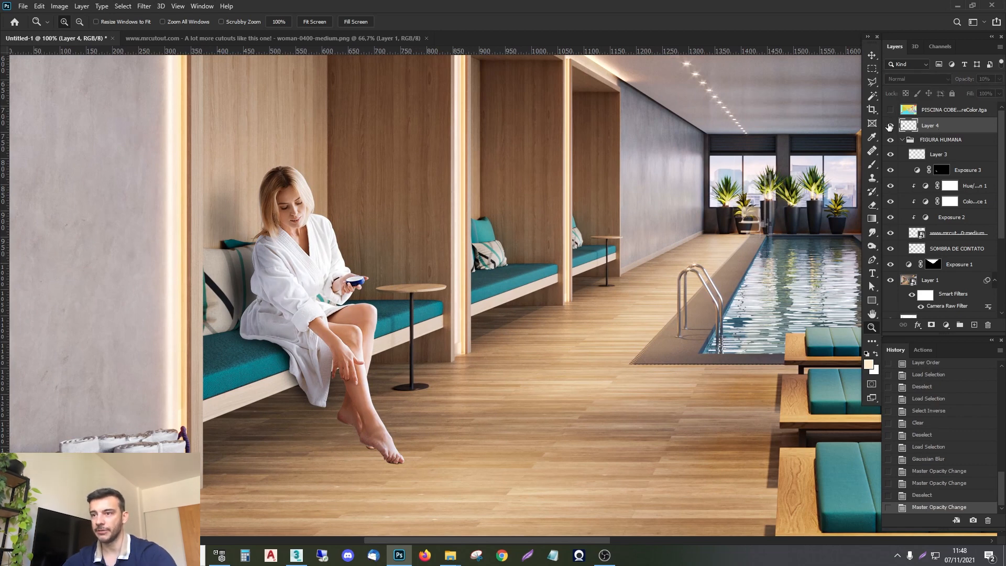
{"action": "left_click", "coordinate": [889, 126]}
{"action": "left_click", "coordinate": [890, 127]}
{"action": "left_click", "coordinate": [889, 127]}
{"action": "right_click", "coordinate": [473, 221]}
{"action": "left_click", "coordinate": [504, 229]}
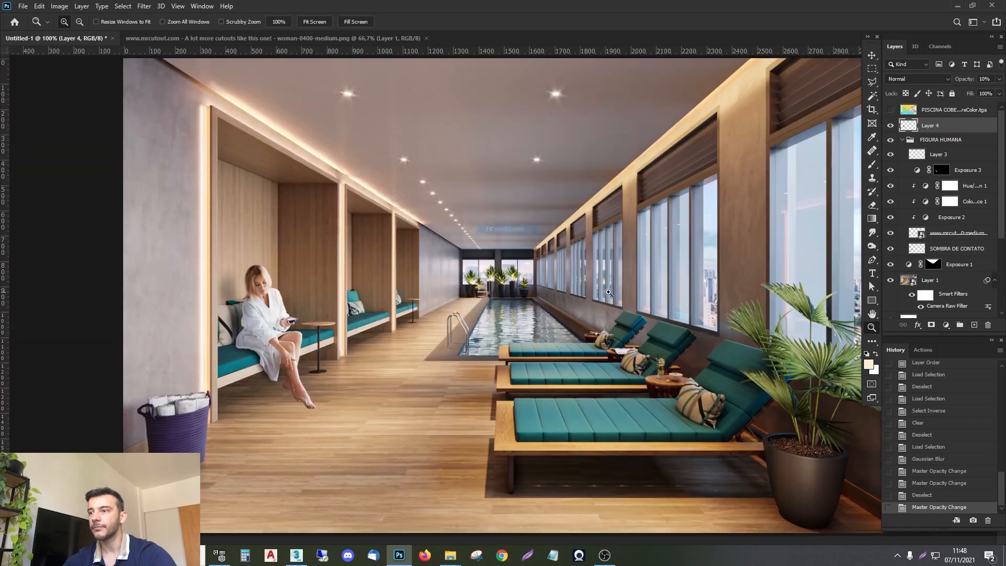
{"action": "left_click", "coordinate": [889, 125]}
{"action": "left_click", "coordinate": [889, 126]}
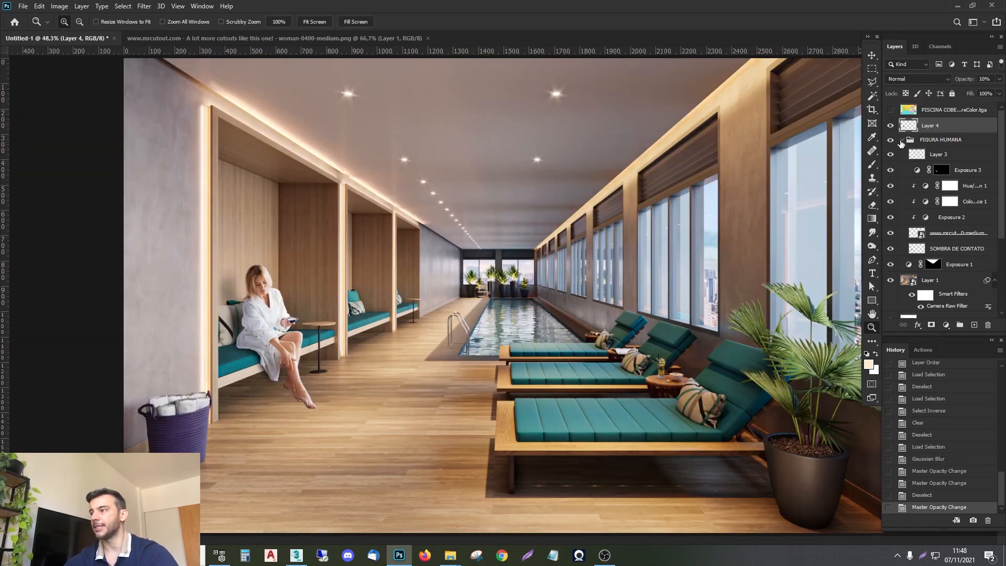
Step: Move Layer 4 into the FIGURA HUMANA group above Layer 3, and compare the render with and without the whole group
{"action": "left_click_drag", "start_coordinate": [919, 130], "coordinate": [911, 153]}
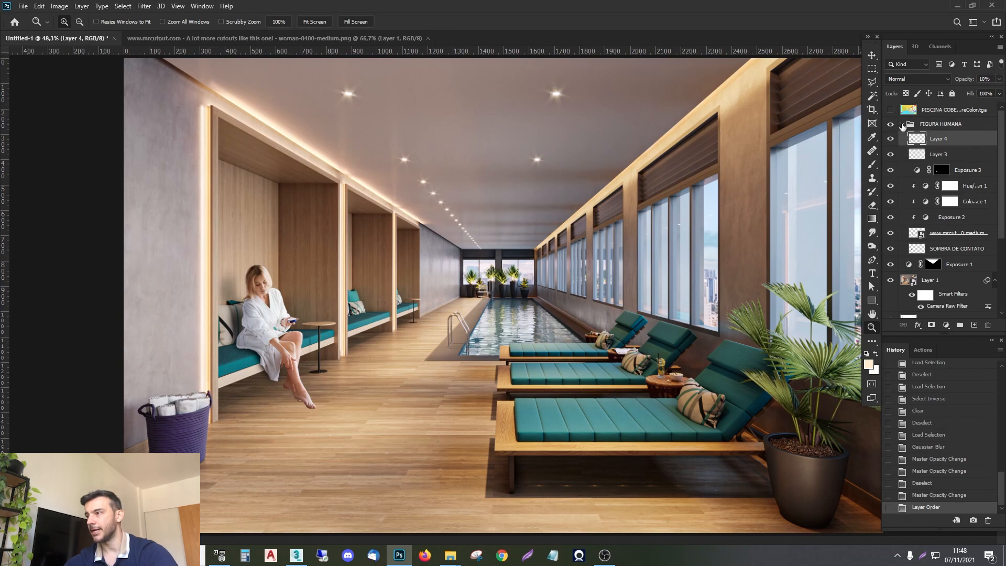
{"action": "left_click", "coordinate": [901, 124]}
{"action": "left_click", "coordinate": [889, 125]}
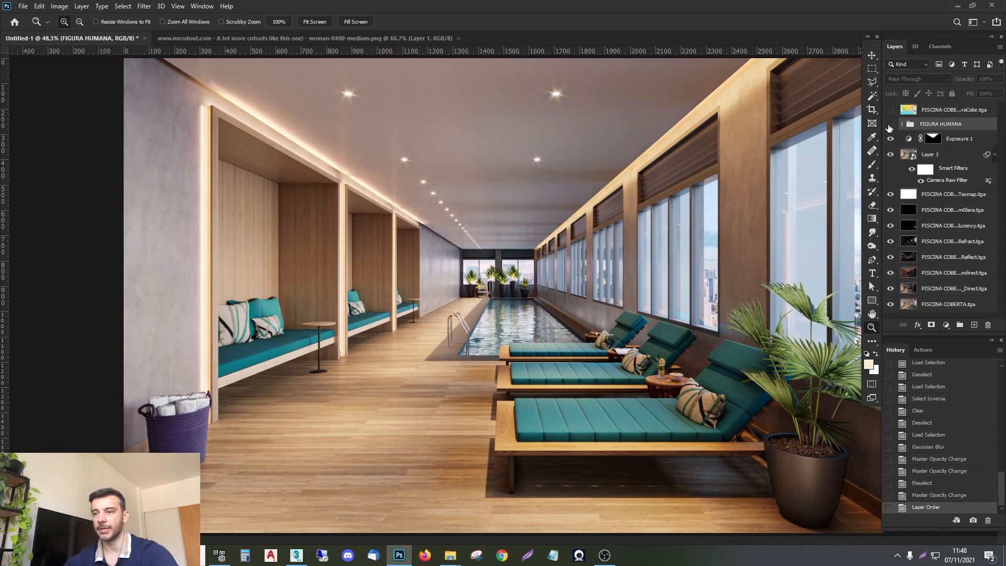
{"action": "left_click", "coordinate": [890, 126]}
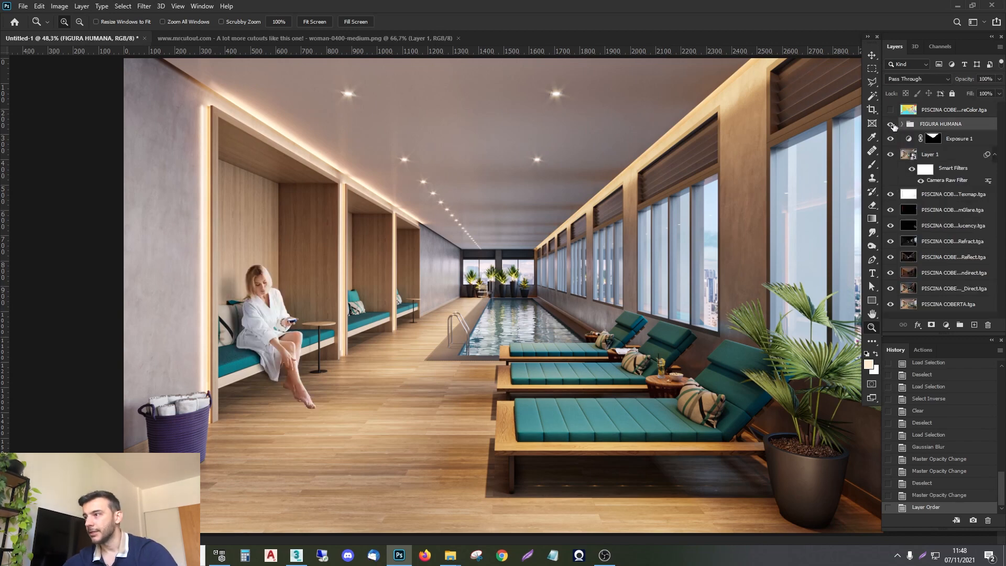
{"action": "left_click", "coordinate": [889, 126]}
{"action": "left_click", "coordinate": [890, 126]}
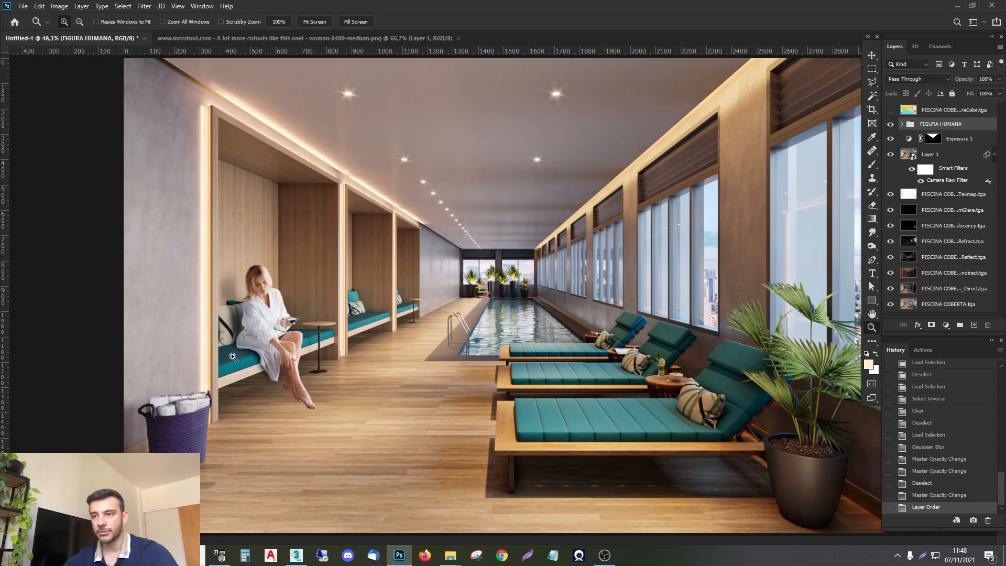
Step: Select the SOMBRA DE CONTATO layer in the FIGURA HUMANA group and compare the woman's legs and feet with and without it
{"action": "left_click", "coordinate": [902, 125]}
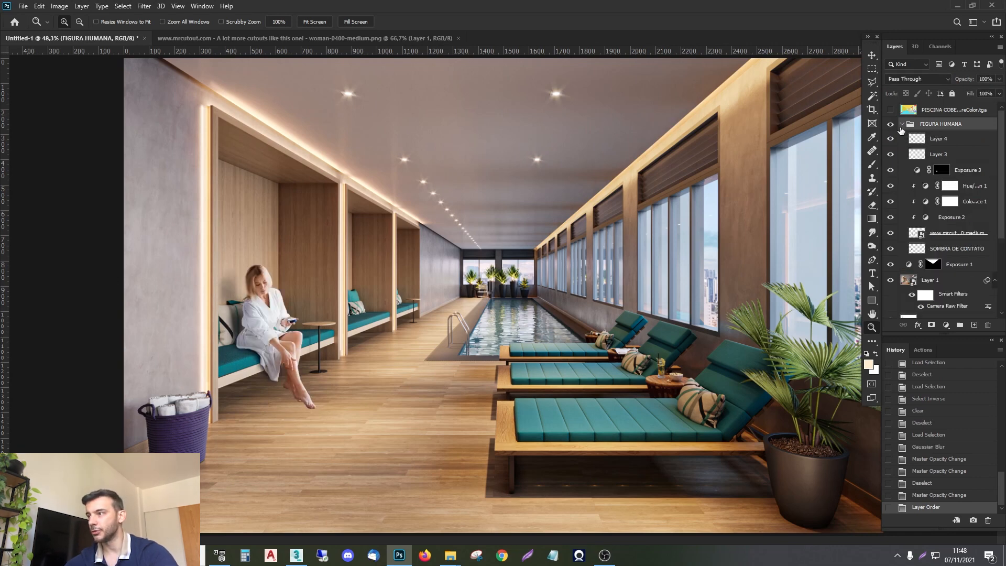
{"action": "left_click", "coordinate": [930, 249]}
{"action": "left_click_drag", "start_coordinate": [440, 309], "coordinate": [51, 457]}
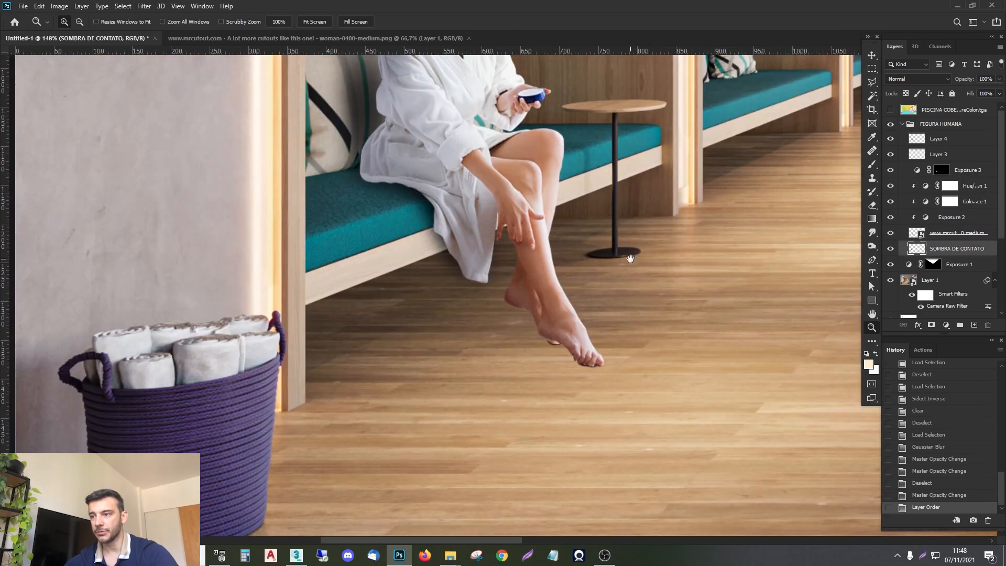
{"action": "left_click_drag", "start_coordinate": [630, 259], "coordinate": [472, 283]}
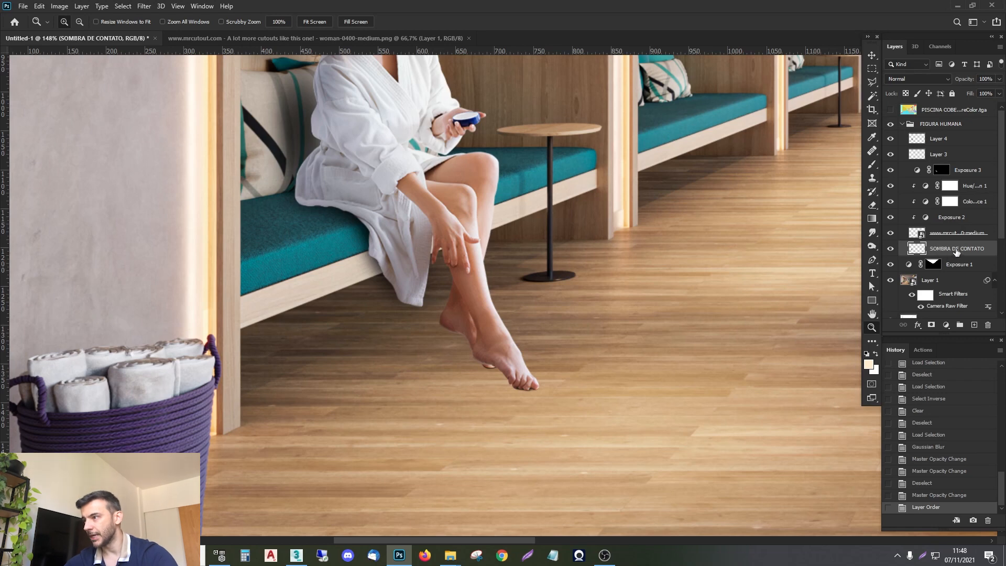
{"action": "key", "text": "b"}
{"action": "left_click", "coordinate": [889, 249]}
{"action": "left_click", "coordinate": [889, 249]}
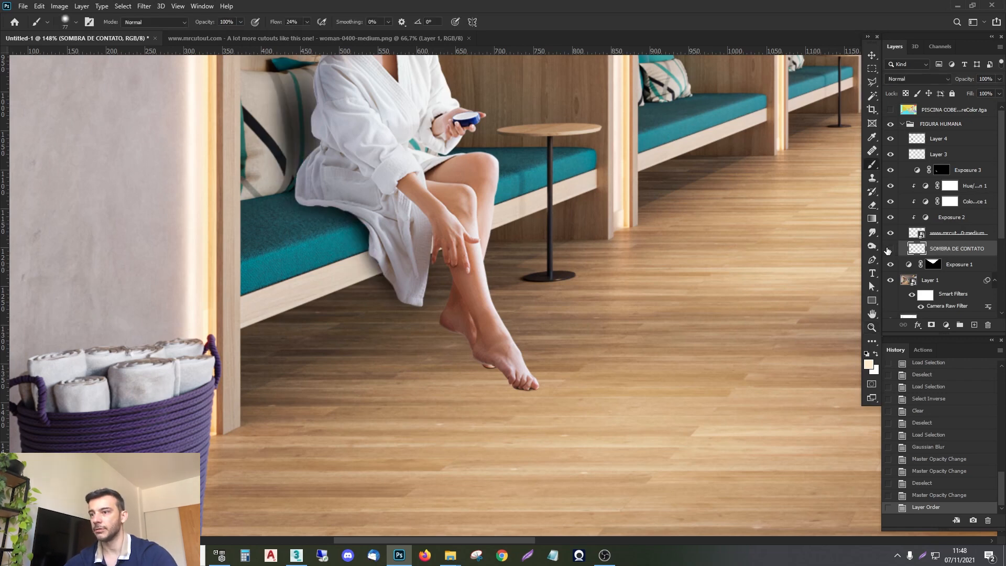
{"action": "left_click", "coordinate": [889, 249]}
{"action": "left_click", "coordinate": [889, 249]}
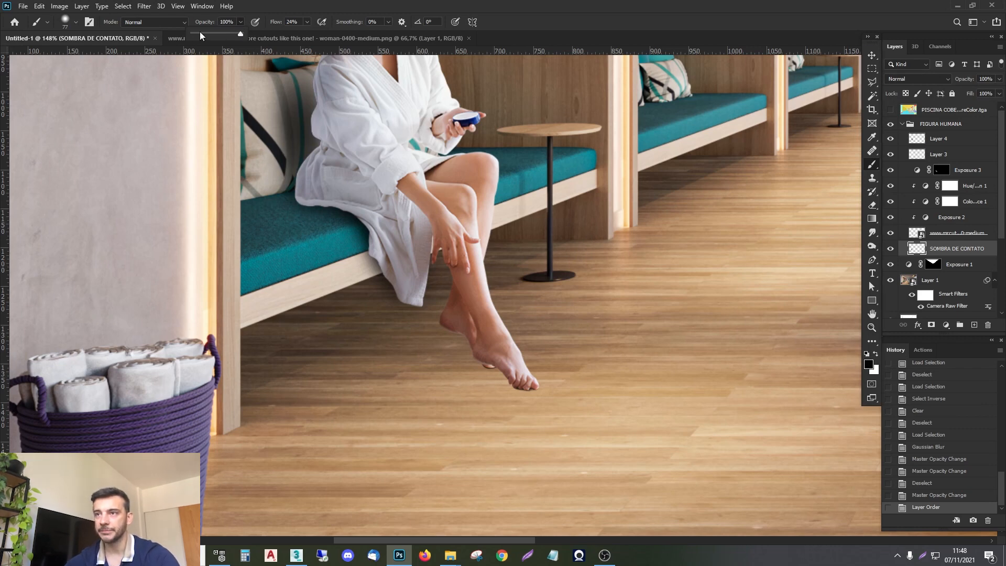
Step: Paint a faint black shadow on the floor beneath and behind the woman's front foot with a soft 37 px brush at 15% opacity
{"action": "left_click", "coordinate": [198, 33]}
{"action": "right_click", "coordinate": [591, 188]}
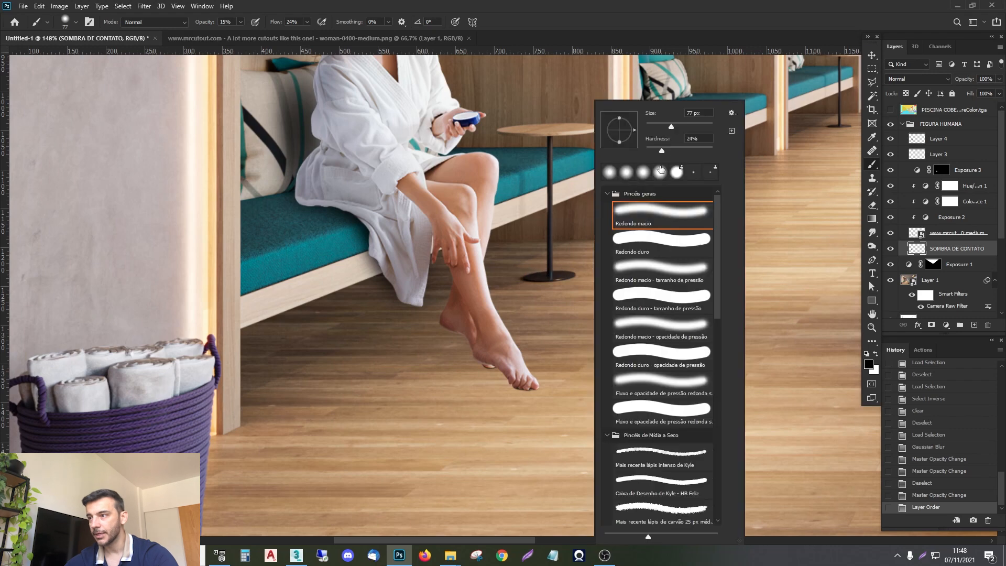
{"action": "left_click", "coordinate": [658, 125]}
{"action": "left_click", "coordinate": [661, 24]}
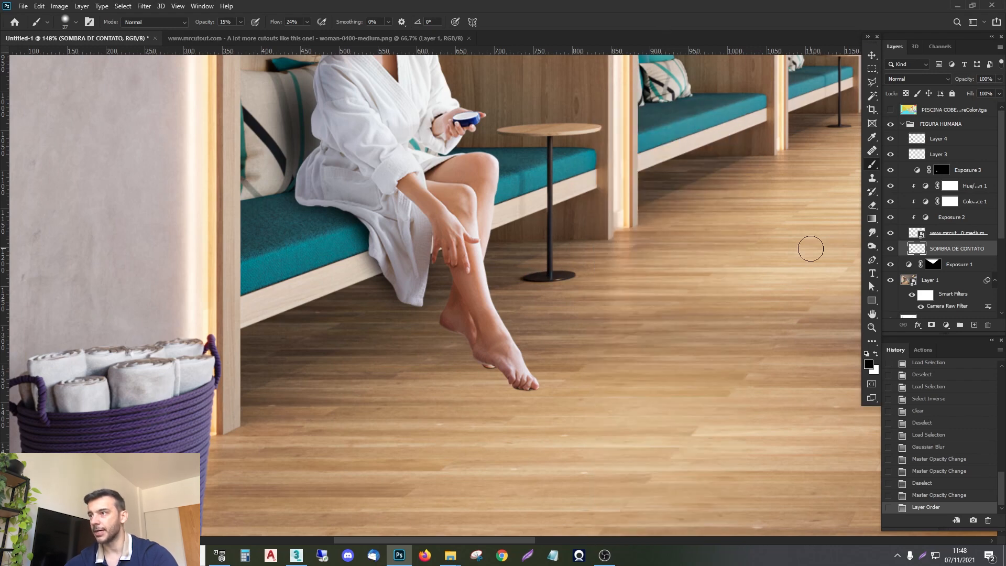
{"action": "left_click", "coordinate": [889, 251]}
{"action": "left_click", "coordinate": [888, 251]}
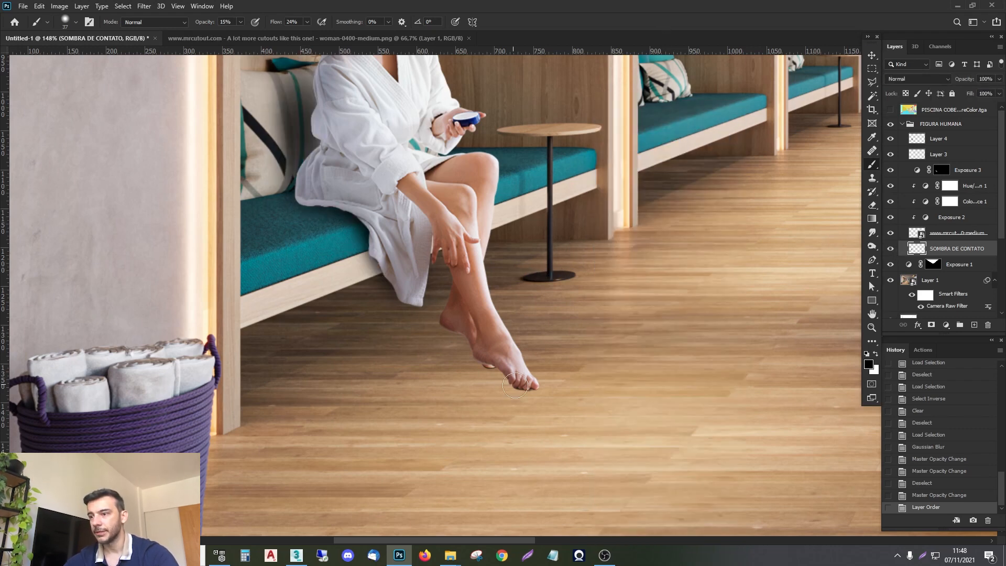
{"action": "mouse_move", "coordinate": [496, 376]}
{"action": "left_mouse_down"}
{"action": "mouse_move", "coordinate": [481, 388]}
{"action": "mouse_move", "coordinate": [466, 381]}
{"action": "left_mouse_up"}
{"action": "mouse_move", "coordinate": [526, 392]}
{"action": "left_mouse_down"}
{"action": "mouse_move", "coordinate": [472, 385]}
{"action": "mouse_move", "coordinate": [414, 398]}
{"action": "left_mouse_up"}
{"action": "left_click_drag", "start_coordinate": [517, 394], "coordinate": [370, 382]}
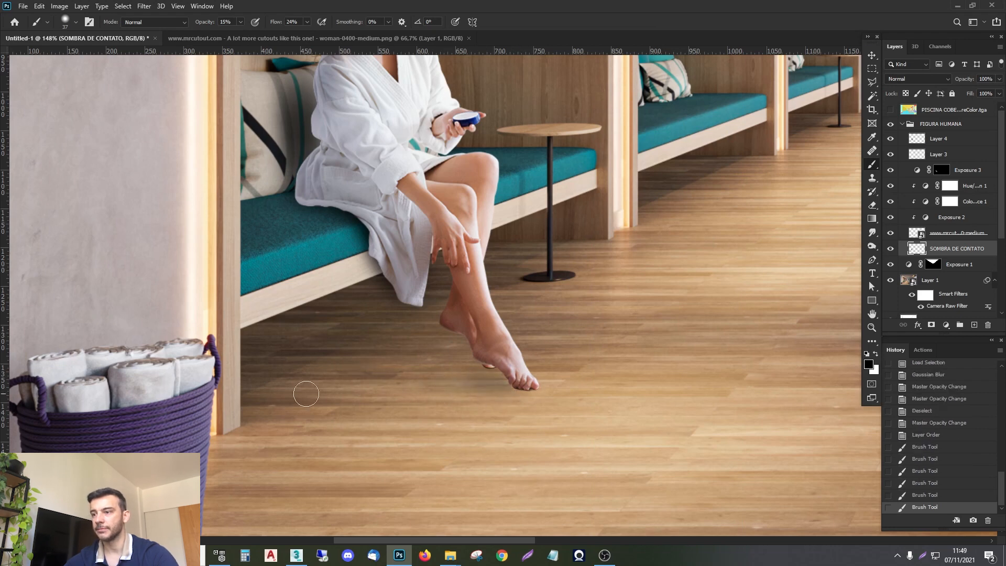
{"action": "key", "text": "ctrl+z"}
{"action": "left_click_drag", "start_coordinate": [454, 381], "coordinate": [382, 394]}
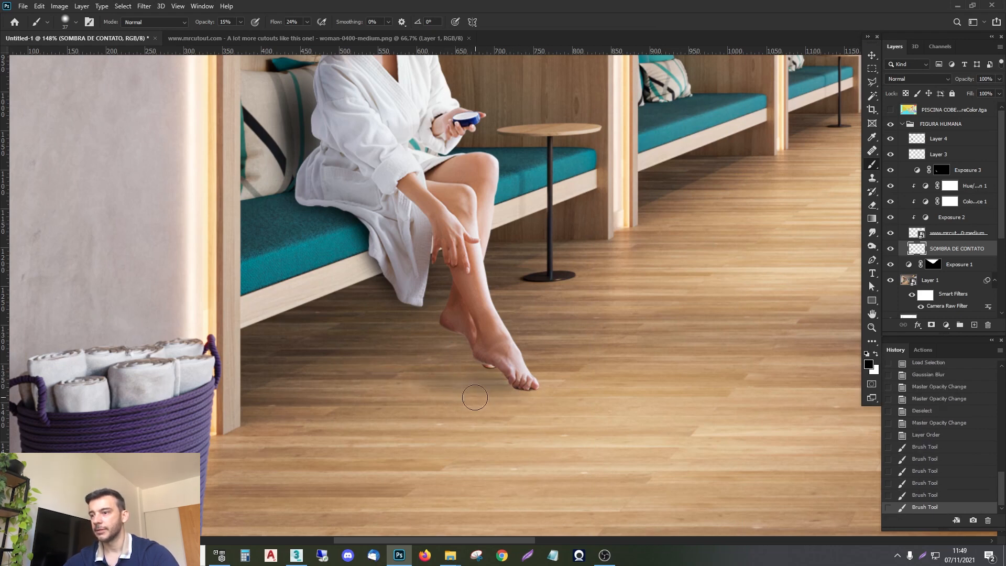
{"action": "left_click_drag", "start_coordinate": [475, 387], "coordinate": [411, 408]}
{"action": "mouse_move", "coordinate": [518, 395]}
{"action": "left_mouse_down"}
{"action": "mouse_move", "coordinate": [517, 381]}
{"action": "mouse_move", "coordinate": [451, 386]}
{"action": "left_mouse_up"}
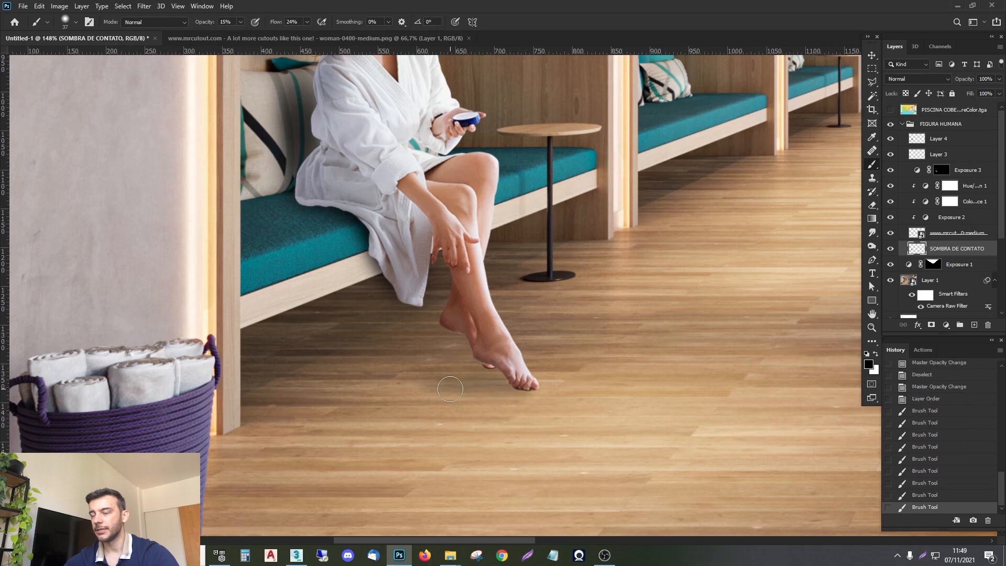
Step: Deepen the contact shadow under the toes with a 23 px brush, and compare the feet with and without the SOMBRA DE CONTATO layer
{"action": "key", "text": "z"}
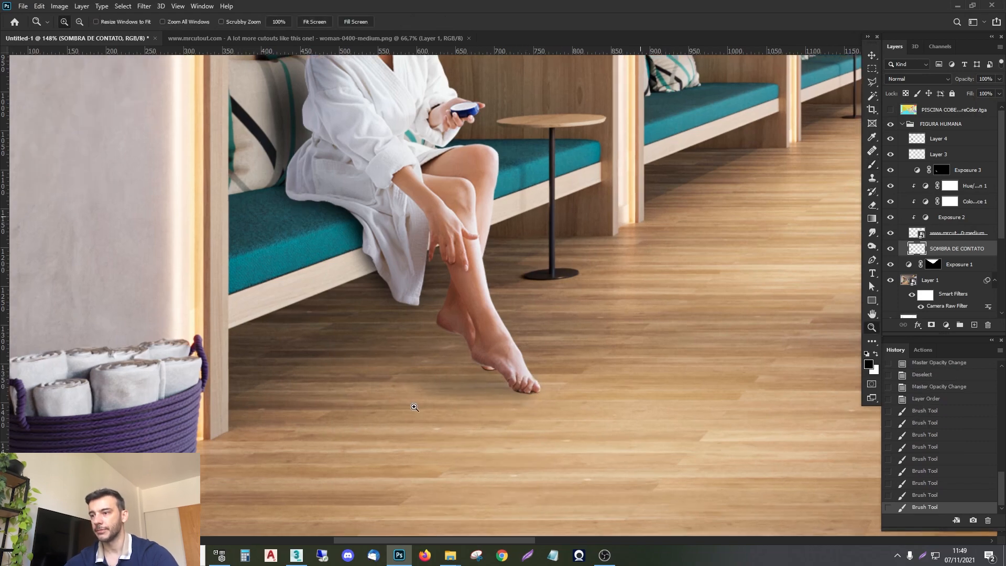
{"action": "left_click", "coordinate": [524, 343]}
{"action": "key", "text": "b"}
{"action": "right_click", "coordinate": [595, 236]}
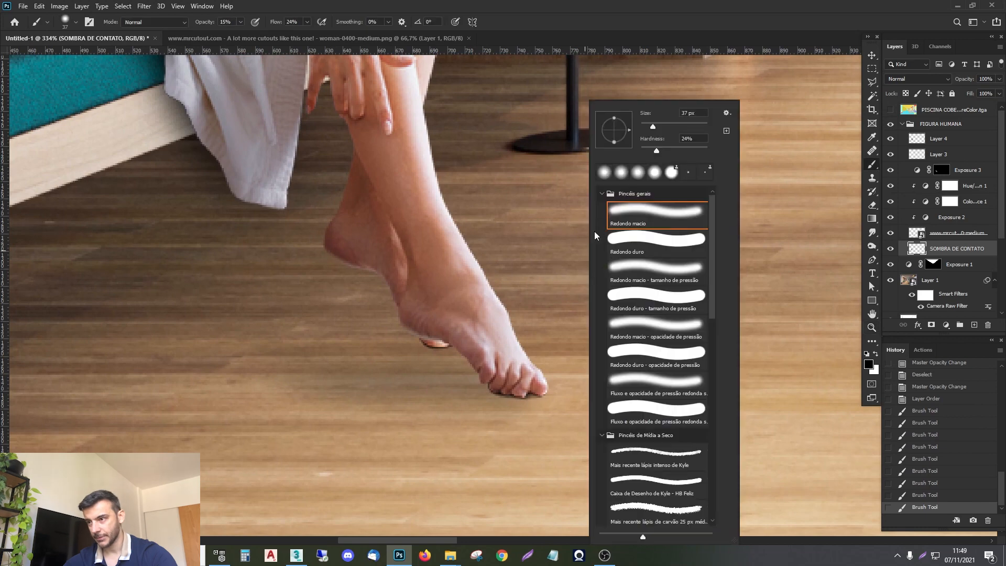
{"action": "left_click", "coordinate": [647, 125]}
{"action": "left_click_drag", "start_coordinate": [515, 386], "coordinate": [480, 374]}
{"action": "mouse_move", "coordinate": [482, 375]}
{"action": "left_mouse_down"}
{"action": "mouse_move", "coordinate": [525, 387]}
{"action": "mouse_move", "coordinate": [488, 373]}
{"action": "mouse_move", "coordinate": [524, 389]}
{"action": "mouse_move", "coordinate": [486, 383]}
{"action": "mouse_move", "coordinate": [515, 385]}
{"action": "mouse_move", "coordinate": [480, 371]}
{"action": "mouse_move", "coordinate": [504, 385]}
{"action": "left_mouse_up"}
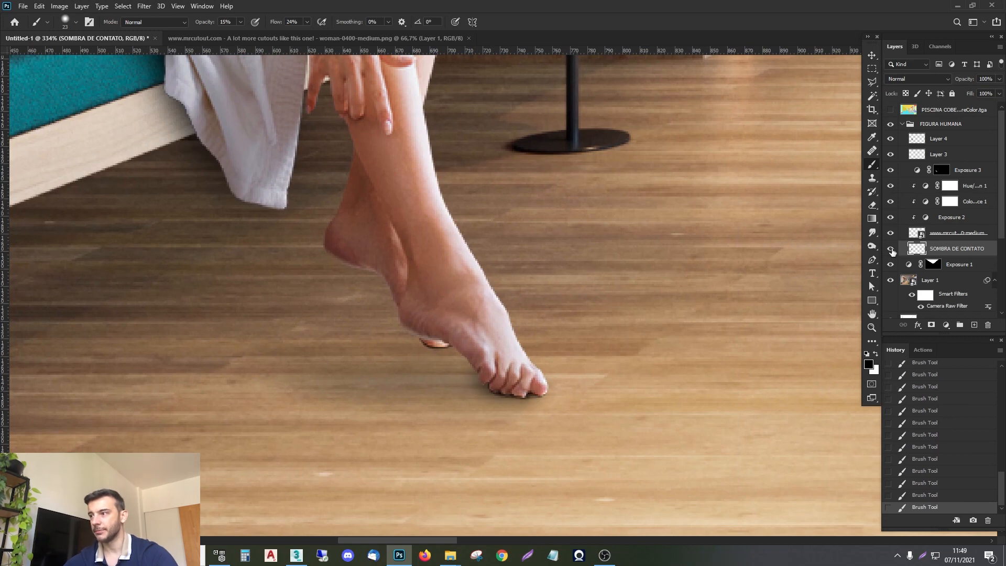
{"action": "left_click", "coordinate": [892, 252]}
{"action": "left_click", "coordinate": [892, 252]}
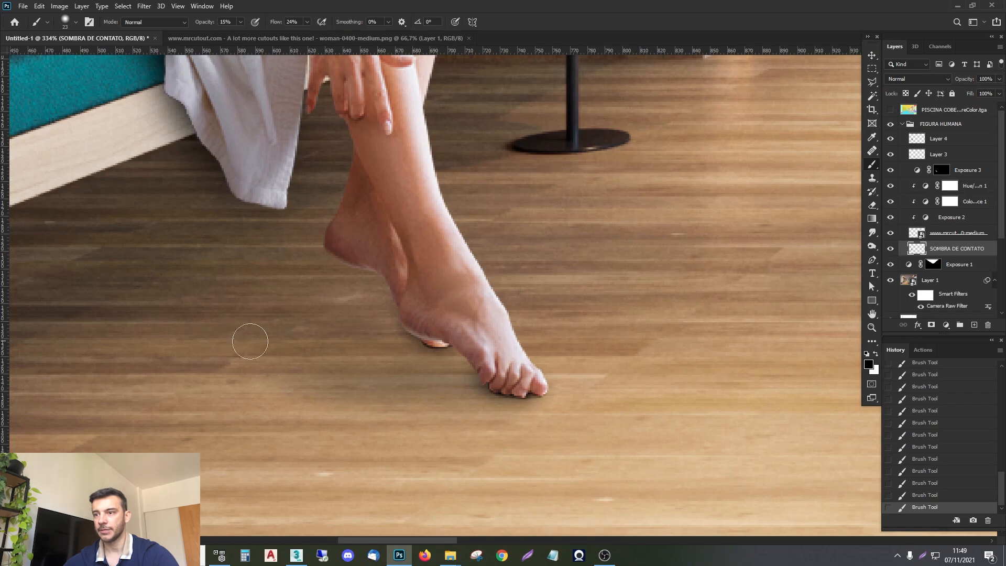
Step: Fit the whole render in view and compare it with and without the SOMBRA DE CONTATO layer
{"action": "key", "text": "z"}
{"action": "right_click", "coordinate": [400, 323]}
{"action": "left_click", "coordinate": [428, 328]}
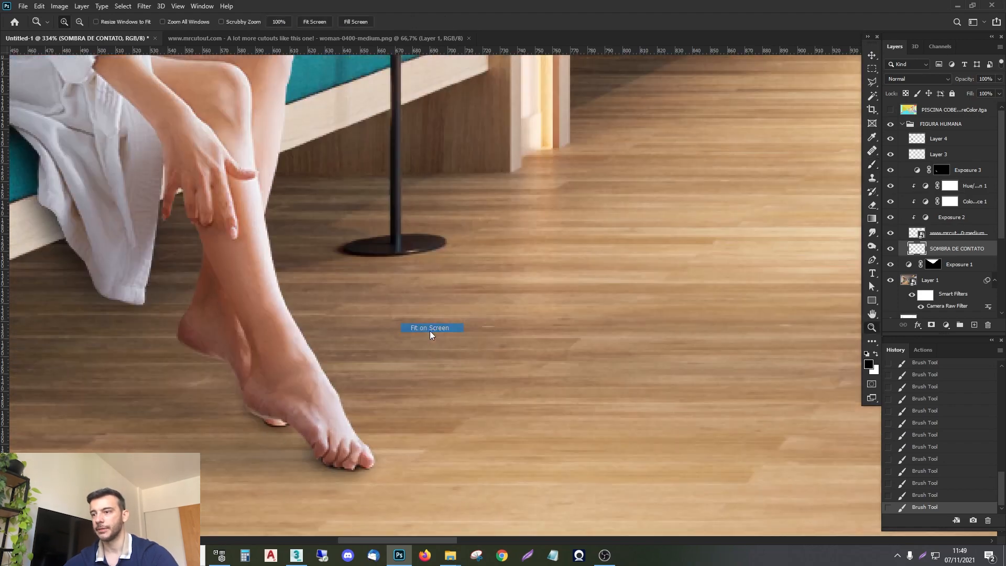
{"action": "left_click", "coordinate": [890, 248]}
{"action": "left_click", "coordinate": [890, 248]}
Step: Soften the contact shadow on the floor around the woman's feet with a soft 62 px eraser at 15% opacity
{"action": "key", "text": "e"}
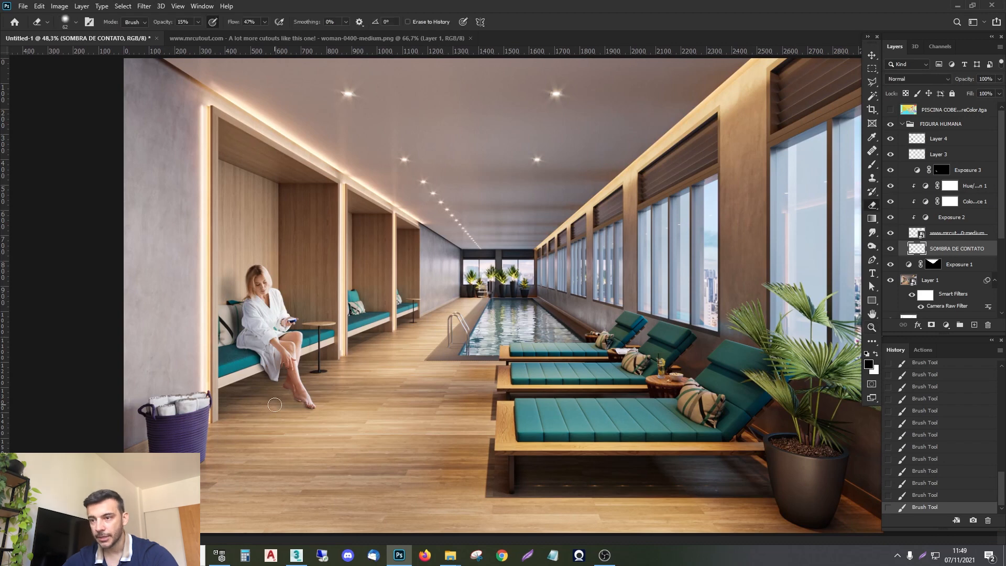
{"action": "left_click_drag", "start_coordinate": [256, 402], "coordinate": [265, 406]}
{"action": "mouse_move", "coordinate": [278, 408]}
{"action": "left_mouse_down"}
{"action": "mouse_move", "coordinate": [286, 412]}
{"action": "mouse_move", "coordinate": [277, 410]}
{"action": "left_mouse_up"}
{"action": "left_click_drag", "start_coordinate": [270, 405], "coordinate": [300, 415]}
{"action": "left_click_drag", "start_coordinate": [283, 410], "coordinate": [283, 411]}
{"action": "left_click_drag", "start_coordinate": [276, 408], "coordinate": [283, 409]}
{"action": "left_click_drag", "start_coordinate": [279, 406], "coordinate": [261, 396]}
Step: Check the softened contact shadow by comparing the full render with SOMBRA DE CONTATO hidden and shown
{"action": "key", "text": "z"}
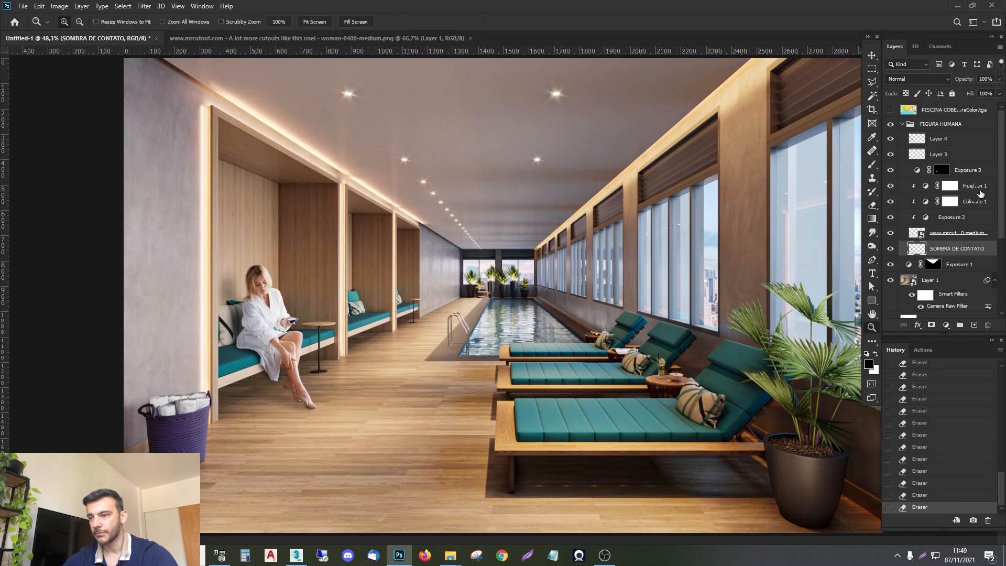
{"action": "left_click", "coordinate": [890, 250]}
{"action": "left_click", "coordinate": [890, 250]}
{"action": "left_click", "coordinate": [890, 250]}
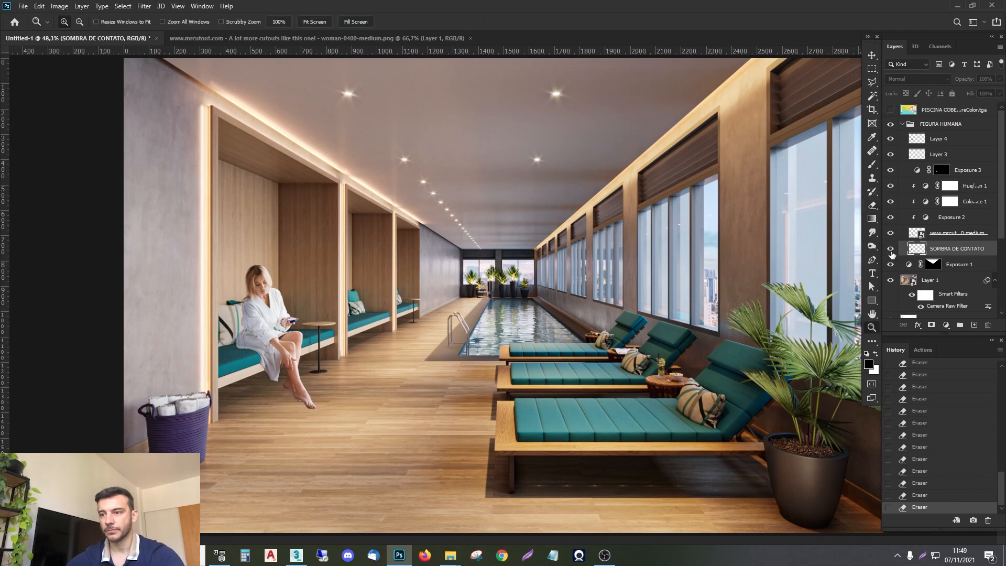
{"action": "left_click", "coordinate": [890, 250]}
{"action": "left_click", "coordinate": [890, 250]}
{"action": "left_click", "coordinate": [890, 250]}
{"action": "left_click", "coordinate": [890, 250]}
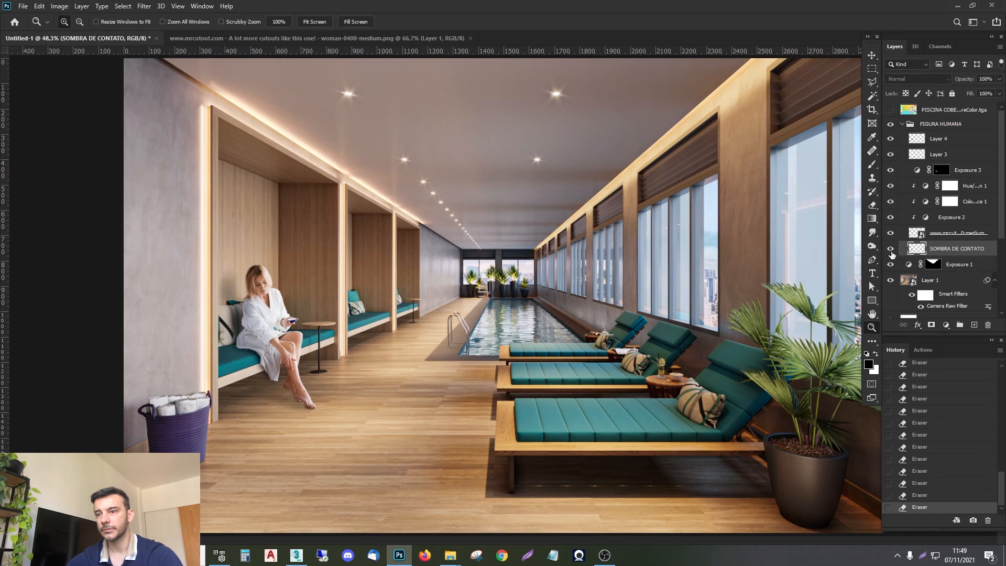
Step: Collapse the FIGURA HUMANA group and the smart filter list of Layer 1
{"action": "left_click", "coordinate": [901, 125]}
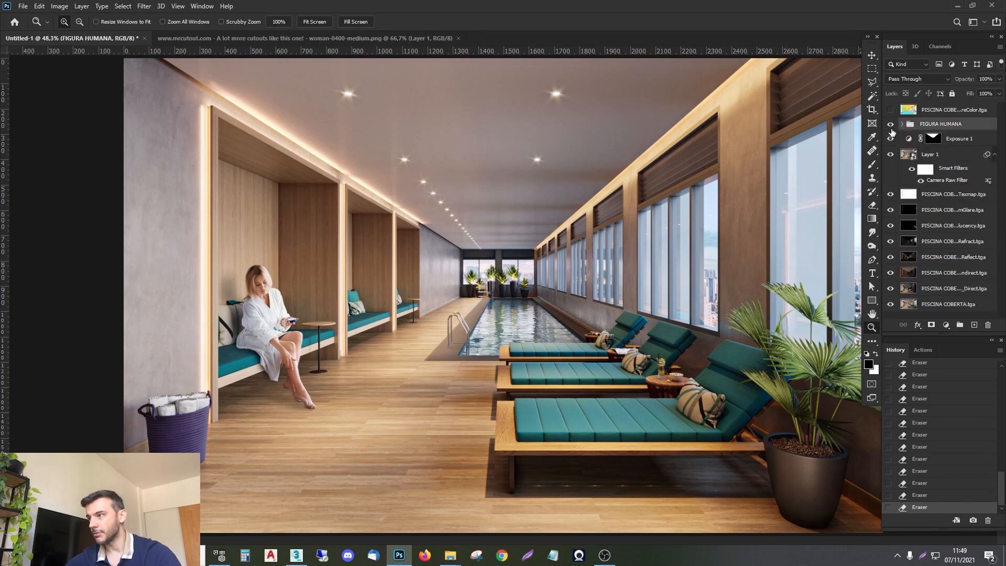
{"action": "right_click", "coordinate": [319, 262]}
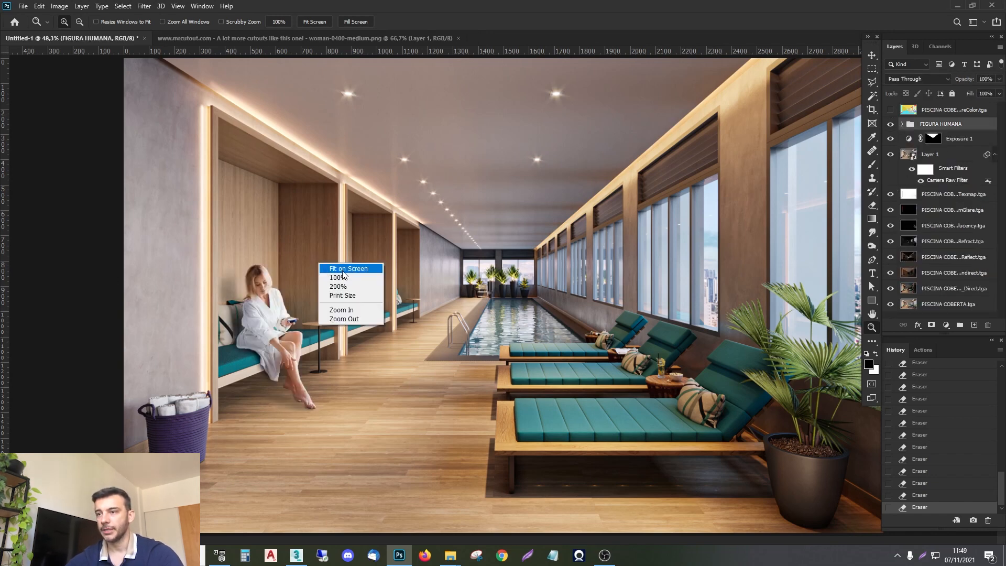
{"action": "left_click", "coordinate": [342, 270]}
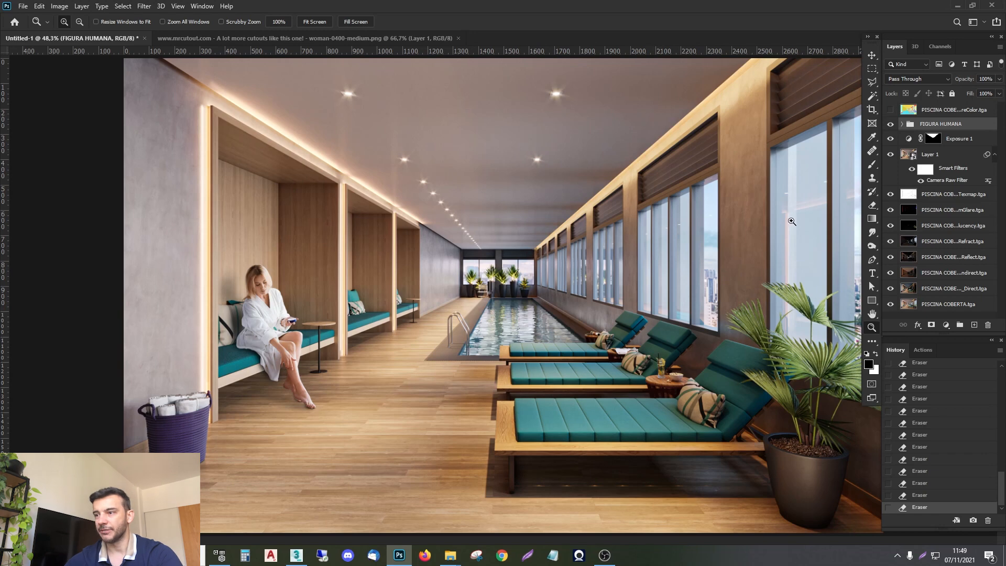
{"action": "left_click", "coordinate": [993, 156]}
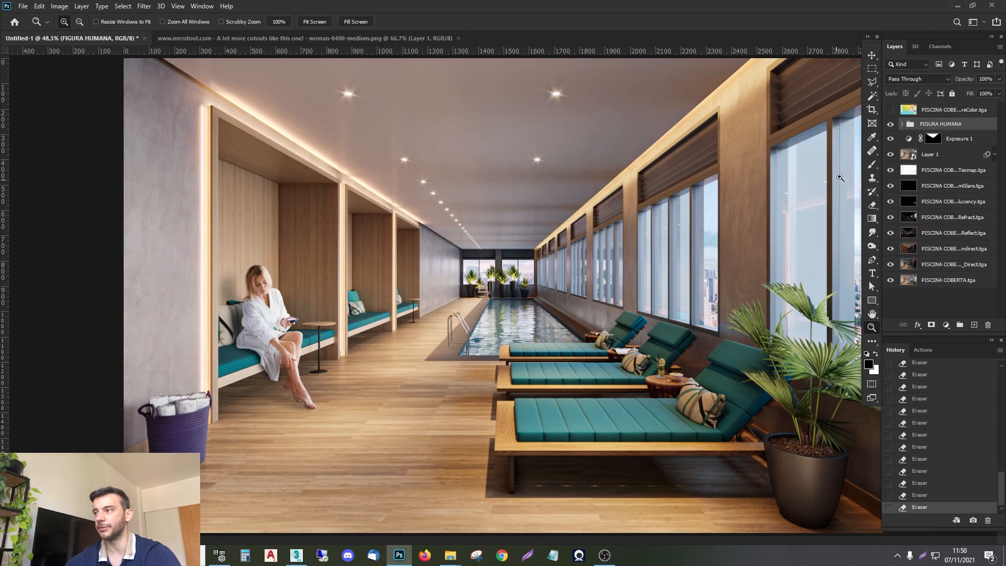
Step: Compare the whole render with and without the FIGURA HUMANA group
{"action": "left_click", "coordinate": [889, 124]}
{"action": "left_click", "coordinate": [889, 125]}
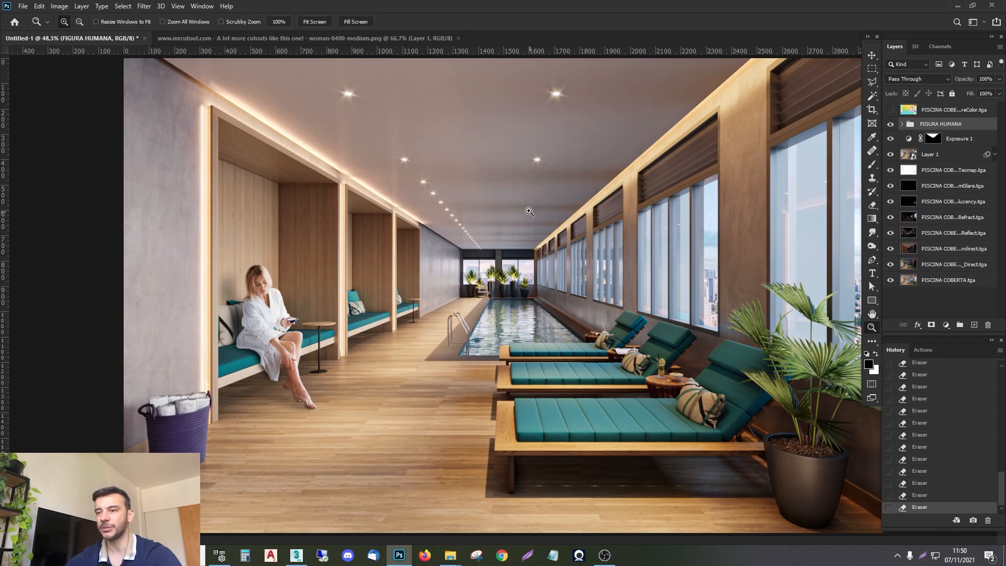
{"action": "right_click", "coordinate": [493, 211]}
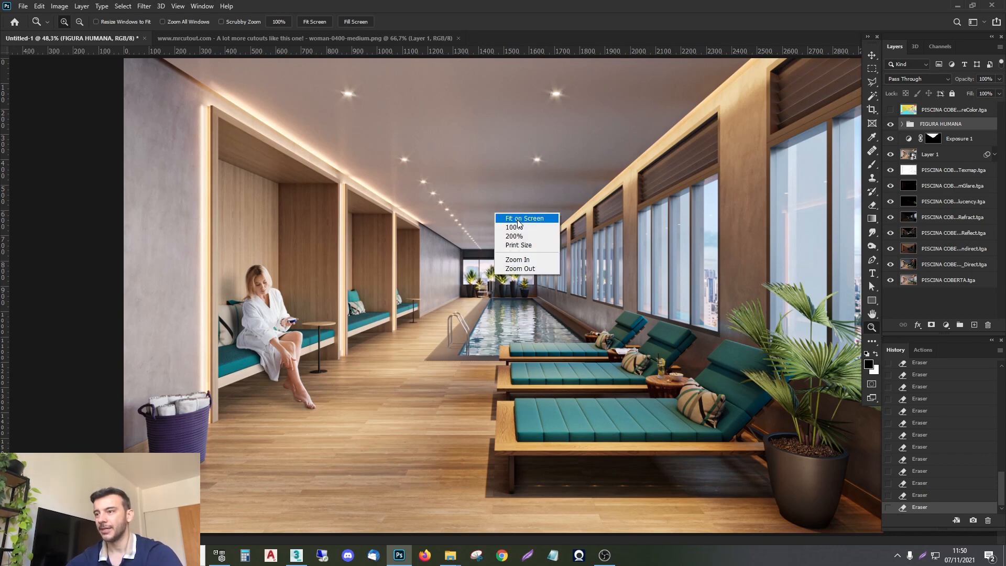
{"action": "left_click", "coordinate": [519, 219]}
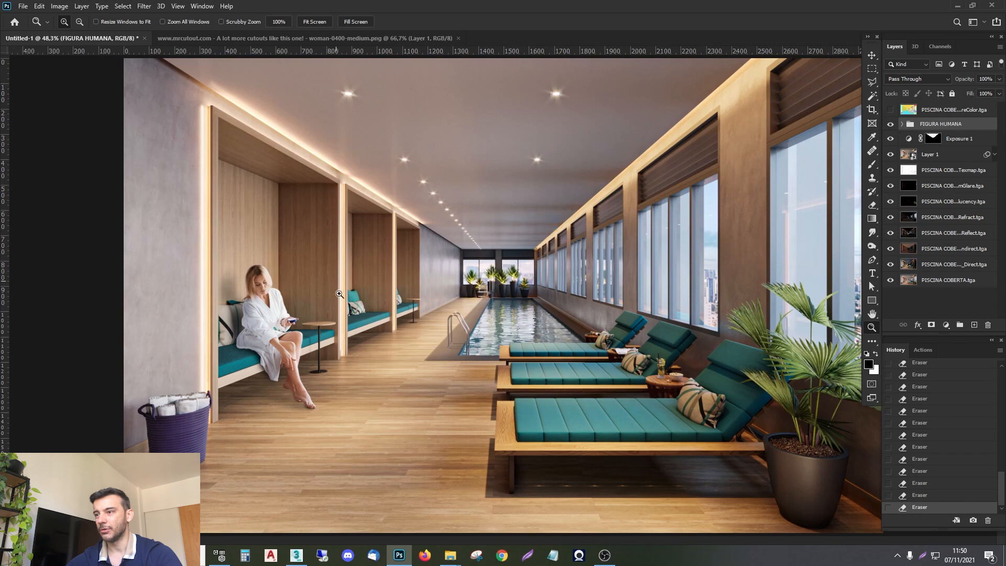
{"action": "left_click", "coordinate": [891, 124]}
{"action": "left_click", "coordinate": [891, 125]}
{"action": "left_click", "coordinate": [891, 125]}
{"action": "left_click", "coordinate": [891, 124]}
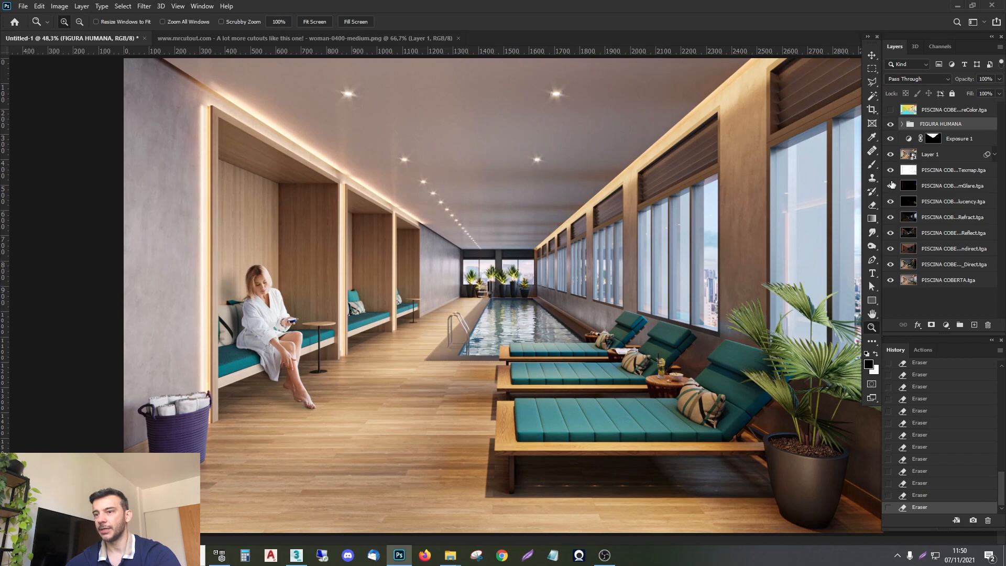
Step: Examine the seated woman up close, covering her hands, robe, face and hair and how she sits in the scene
{"action": "left_click_drag", "start_coordinate": [597, 214], "coordinate": [123, 439]}
{"action": "left_click_drag", "start_coordinate": [463, 165], "coordinate": [211, 376]}
{"action": "left_click_drag", "start_coordinate": [214, 375], "coordinate": [246, 346]}
{"action": "left_click_drag", "start_coordinate": [363, 255], "coordinate": [190, 294]}
{"action": "left_click", "coordinate": [297, 276]}
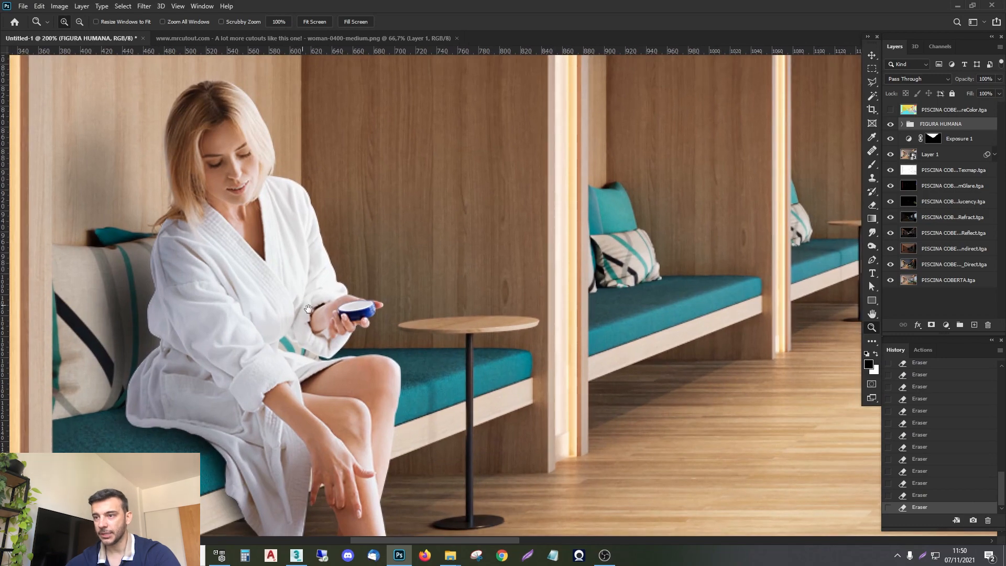
{"action": "left_click_drag", "start_coordinate": [345, 314], "coordinate": [390, 294]}
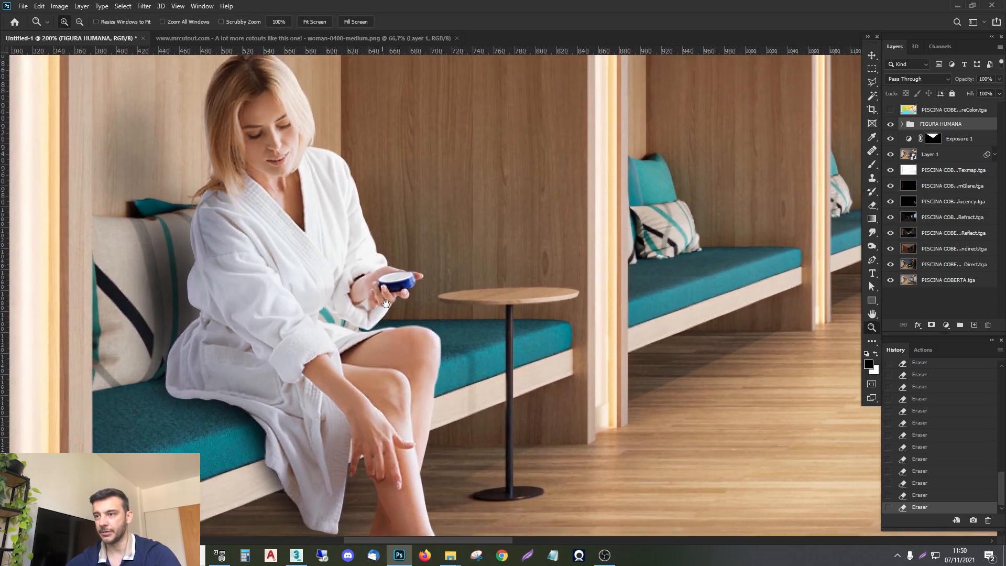
{"action": "left_click", "coordinate": [350, 259]}
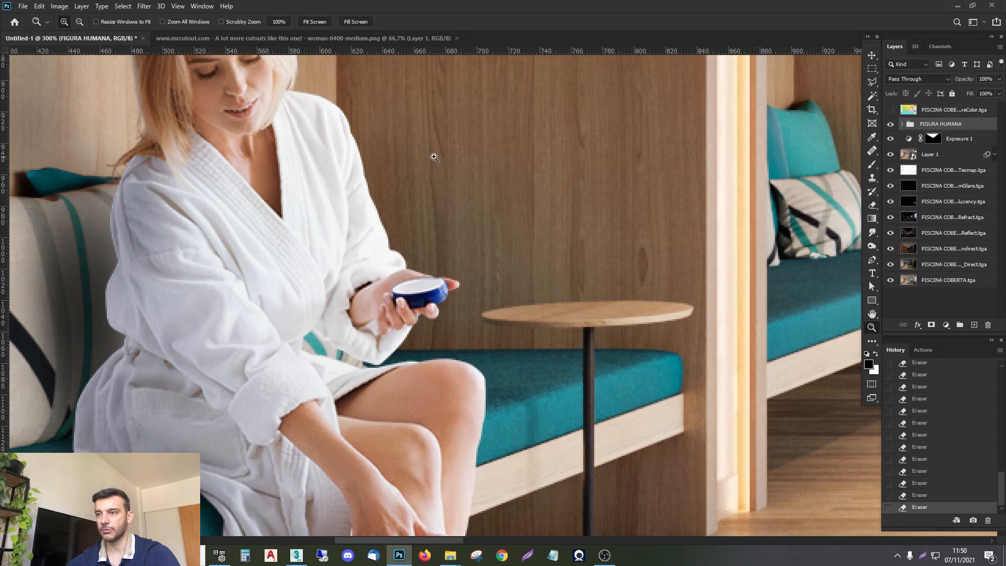
{"action": "left_click", "coordinate": [449, 203]}
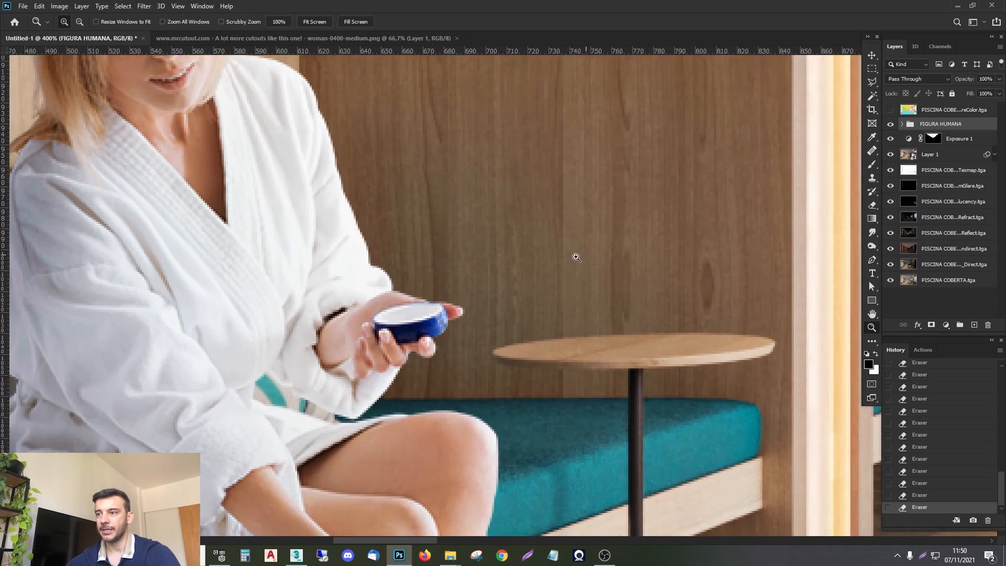
{"action": "left_click", "coordinate": [201, 259], "text": "alt"}
{"action": "left_click", "coordinate": [214, 217], "text": "alt"}
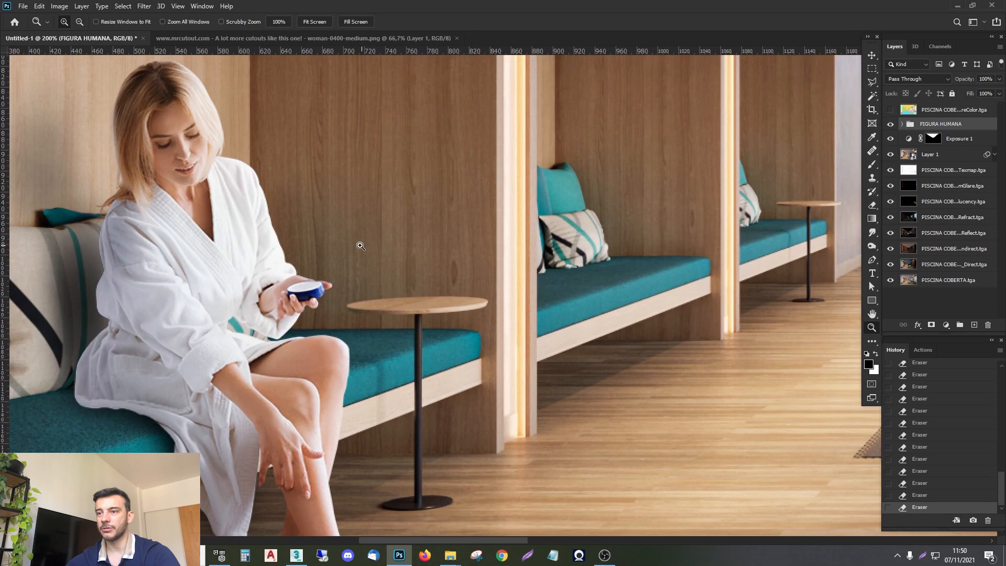
{"action": "left_click", "coordinate": [192, 169]}
{"action": "left_click_drag", "start_coordinate": [197, 144], "coordinate": [277, 226]}
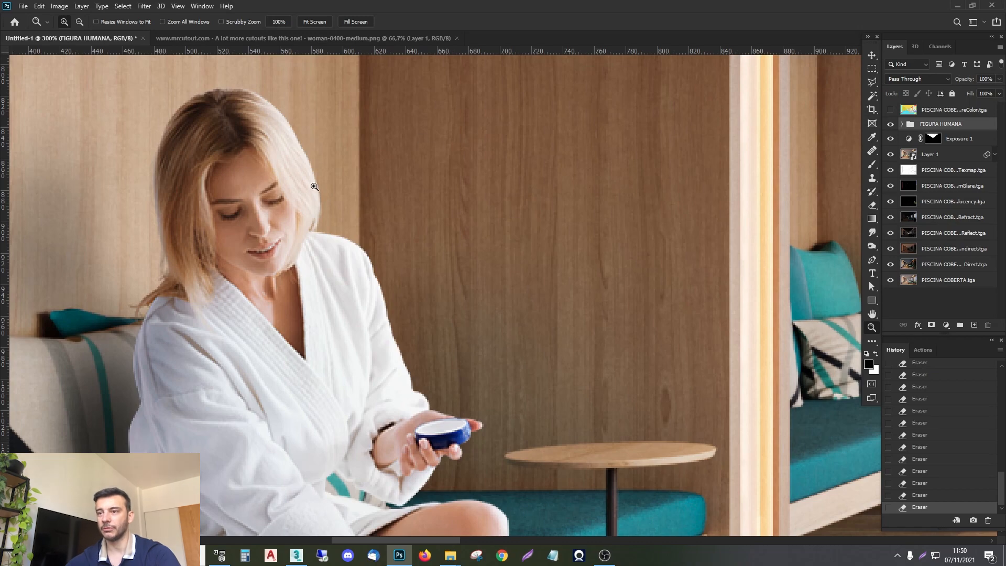
{"action": "right_click", "coordinate": [477, 210]}
{"action": "left_click", "coordinate": [487, 207]}
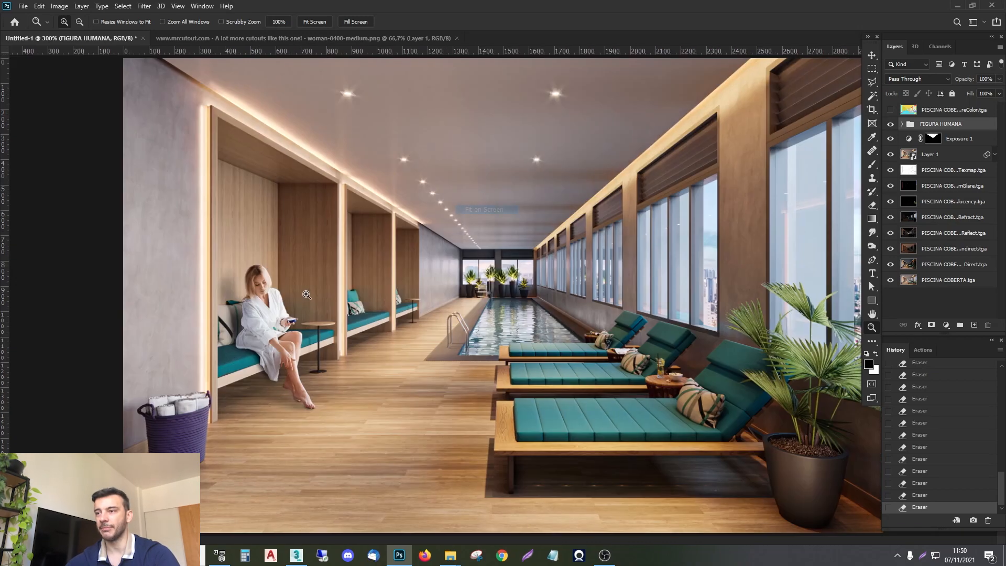
{"action": "left_click_drag", "start_coordinate": [337, 252], "coordinate": [152, 438]}
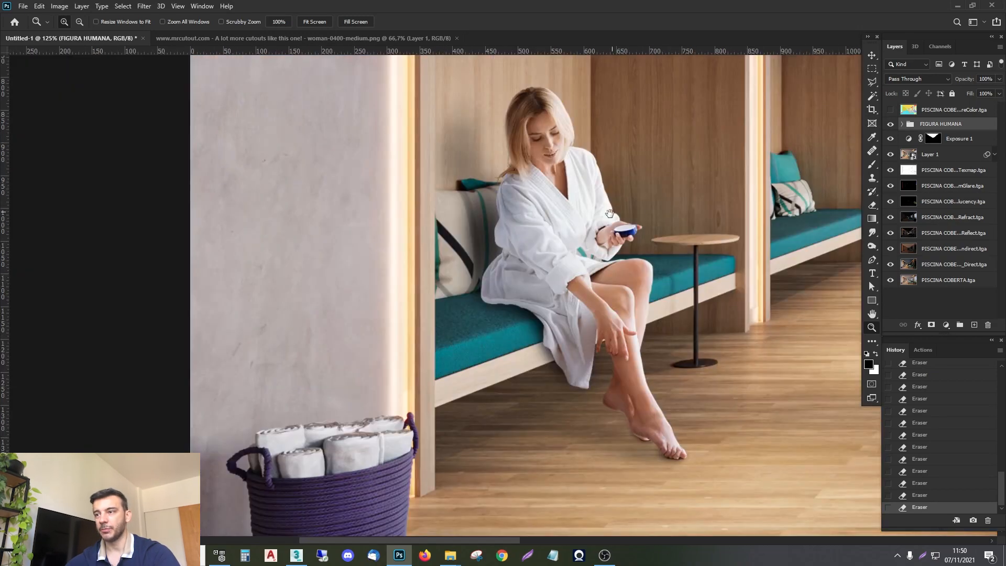
{"action": "left_click_drag", "start_coordinate": [610, 213], "coordinate": [481, 220]}
{"action": "left_click_drag", "start_coordinate": [941, 129], "coordinate": [974, 326]}
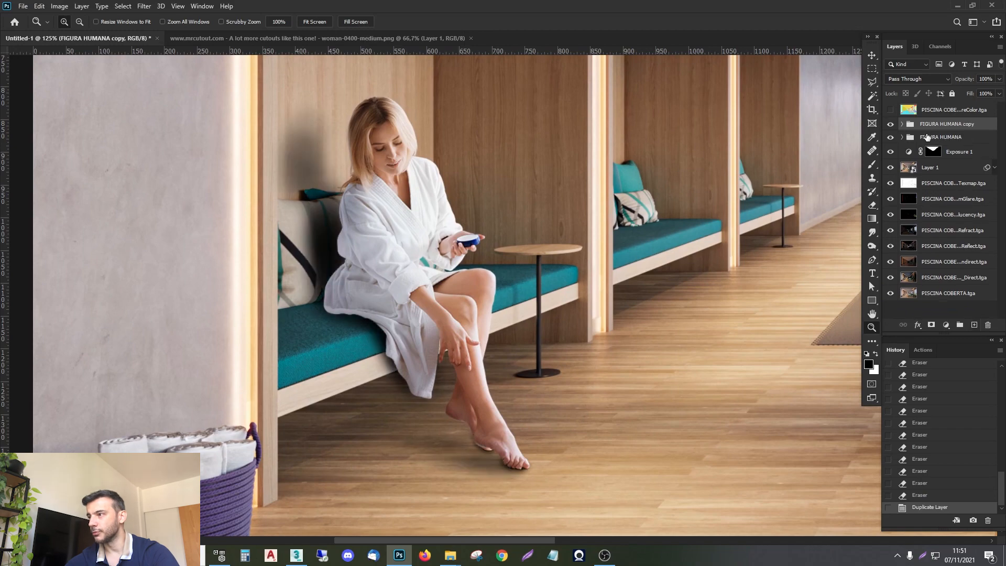
{"action": "right_click", "coordinate": [940, 125]}
{"action": "left_click", "coordinate": [927, 458]}
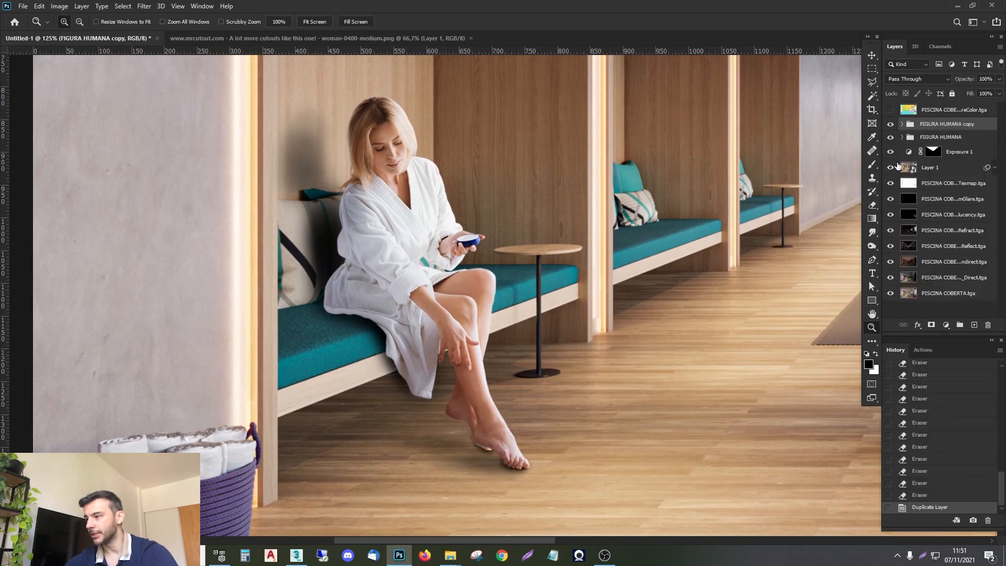
{"action": "key", "text": "Delete"}
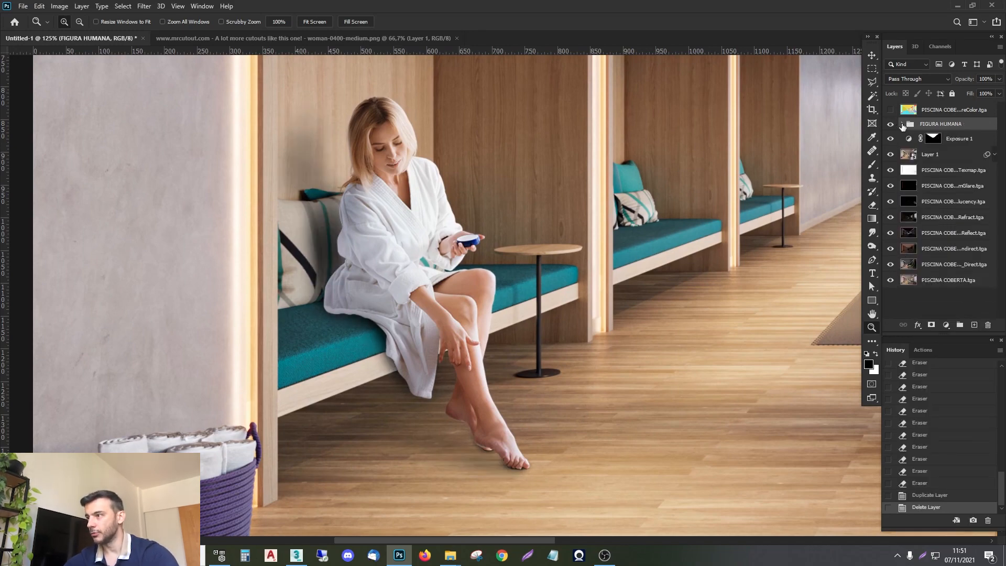
Step: Duplicate the woman cutout layer inside the FIGURA HUMANA group and rasterize the copy
{"action": "left_click", "coordinate": [901, 124]}
{"action": "left_click", "coordinate": [950, 236]}
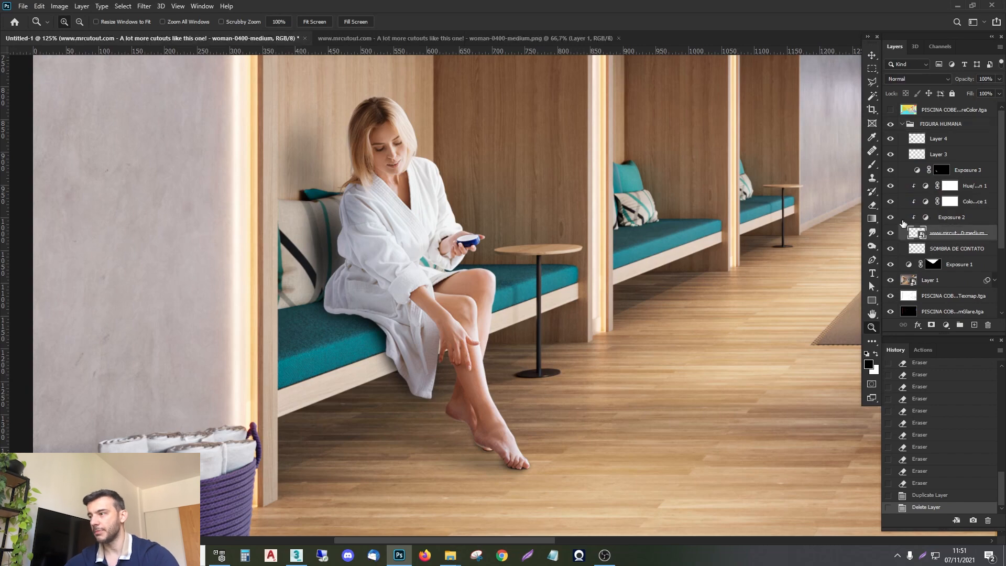
{"action": "key", "text": "ctrl+j"}
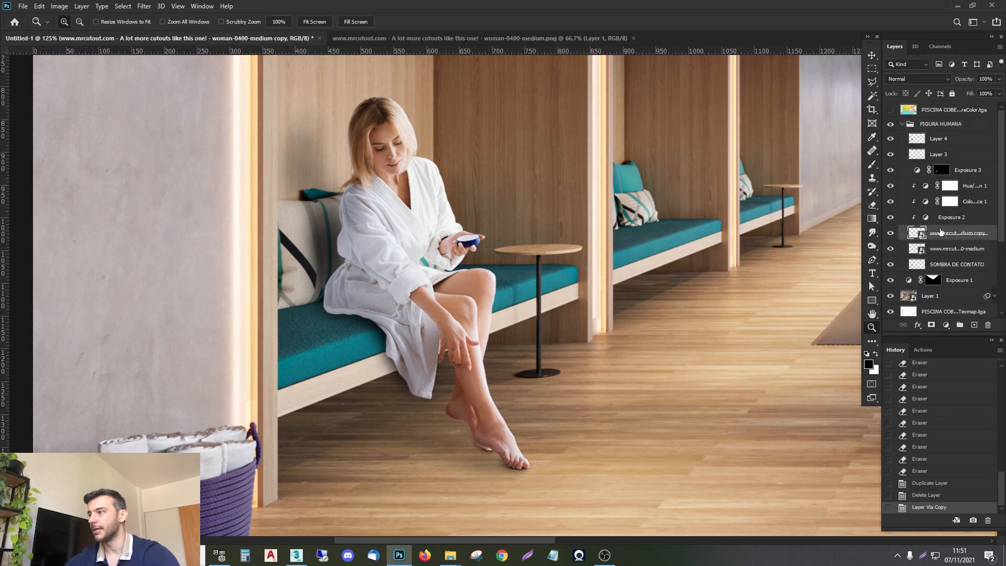
{"action": "right_click", "coordinate": [929, 233]}
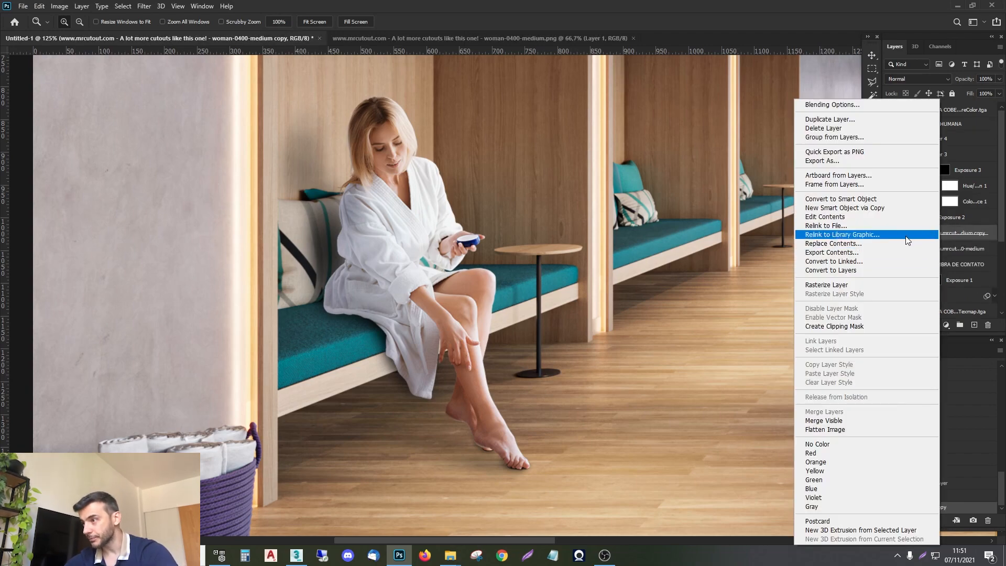
{"action": "key", "text": "Escape"}
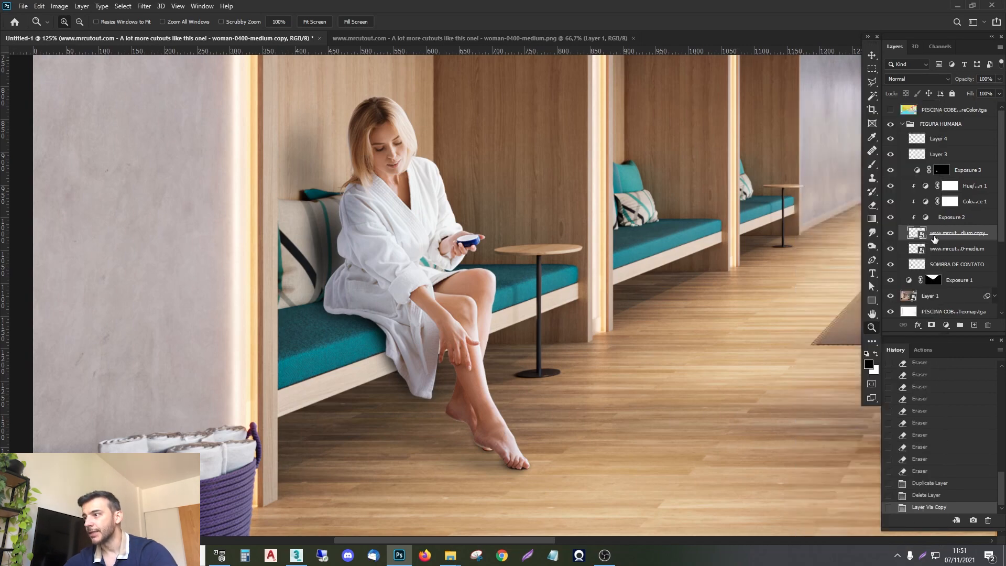
{"action": "right_click", "coordinate": [934, 238]}
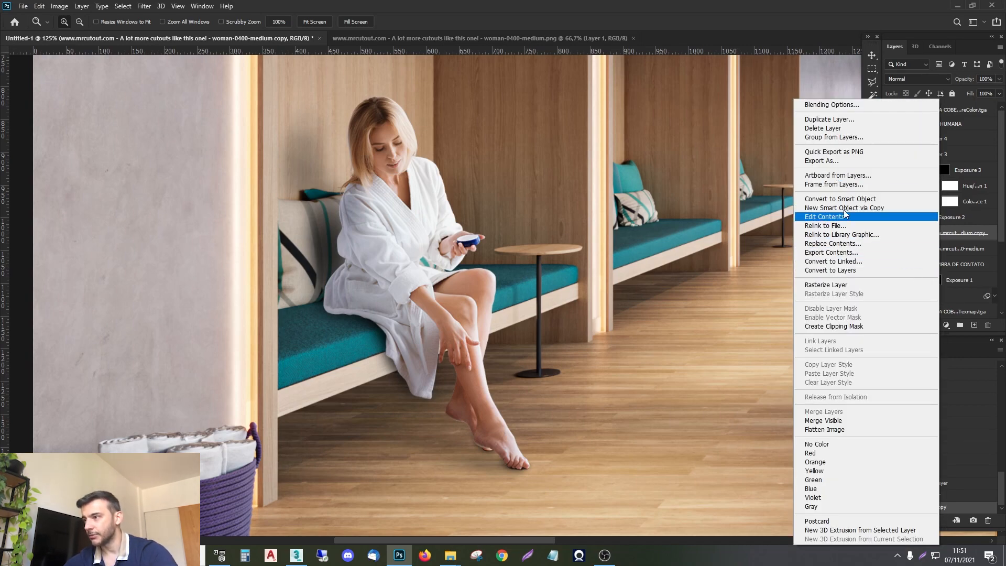
{"action": "left_click", "coordinate": [834, 284]}
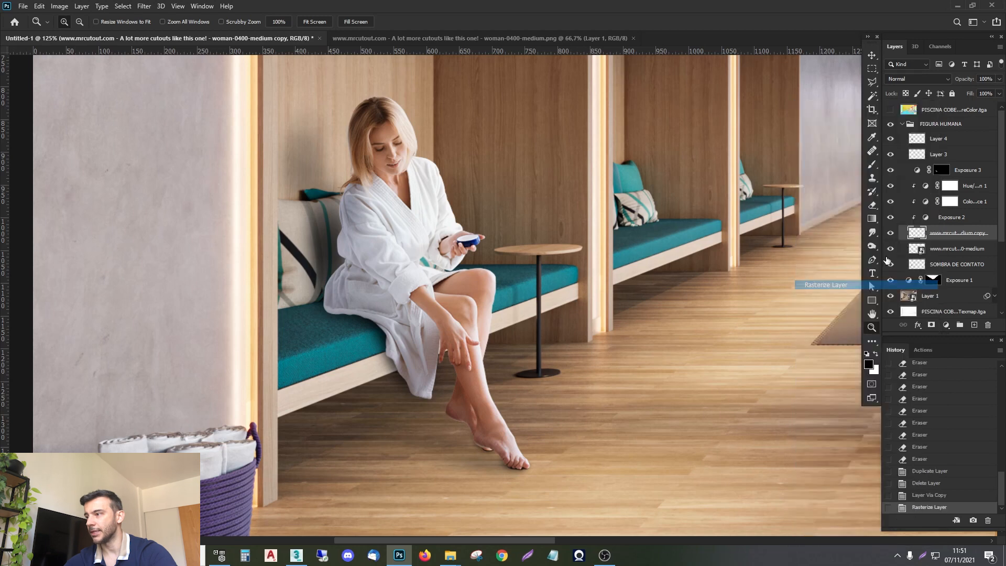
Step: Start adding Gaussian noise to the rasterized woman copy, trying an amount of 1,5% and previewing it up close
{"action": "left_click", "coordinate": [144, 5]}
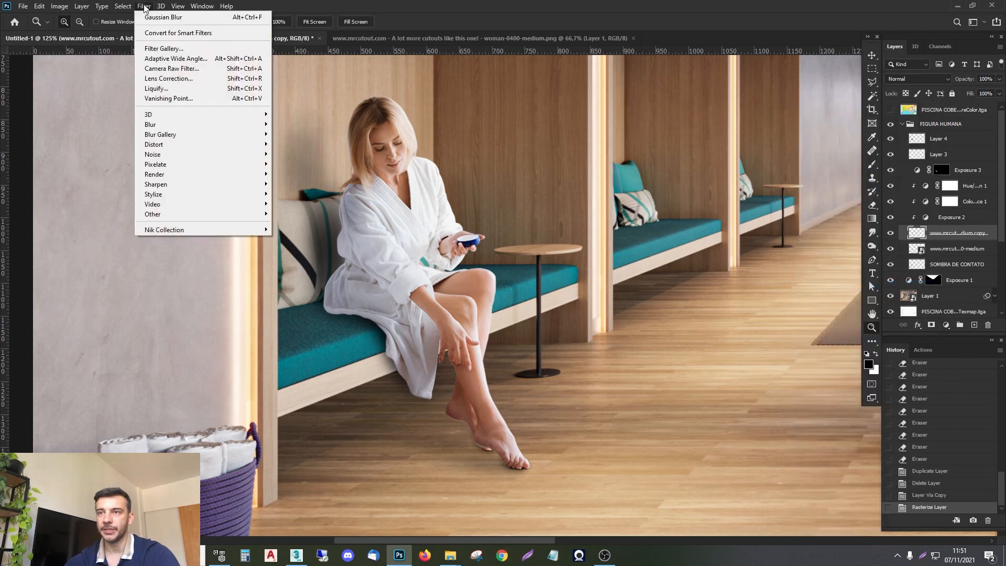
{"action": "mouse_move", "coordinate": [176, 156]}
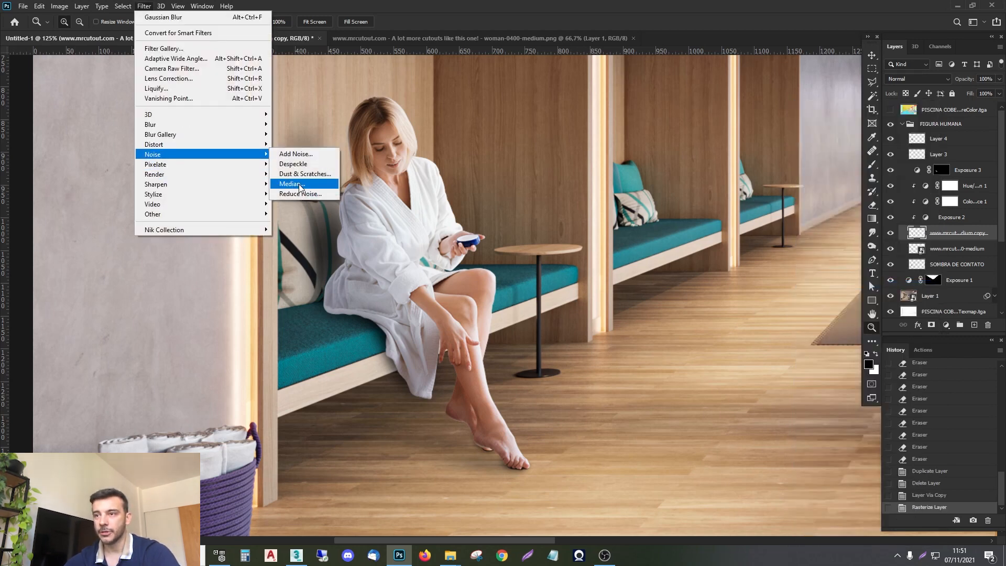
{"action": "left_click", "coordinate": [296, 154]}
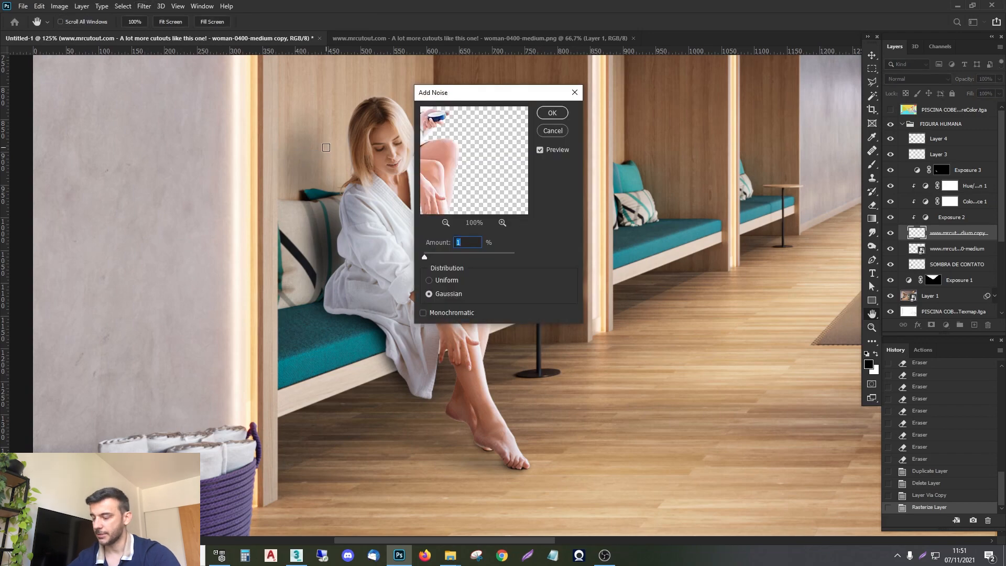
{"action": "key", "text": "ctrl+plus"}
{"action": "key", "text": "ctrl+plus"}
{"action": "key", "text": "ctrl+plus"}
{"action": "key", "text": "ctrl+plus"}
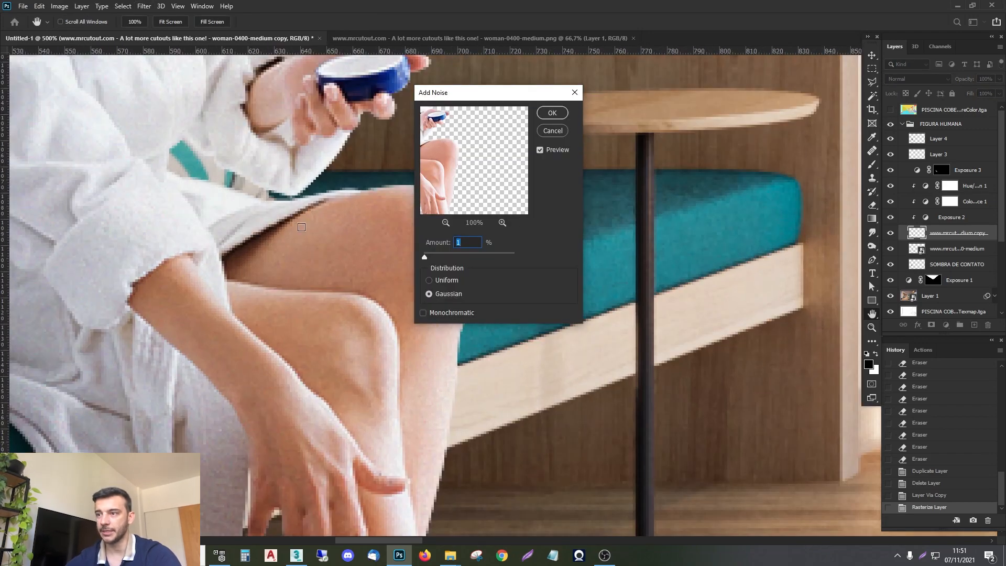
{"action": "left_click", "coordinate": [492, 255]}
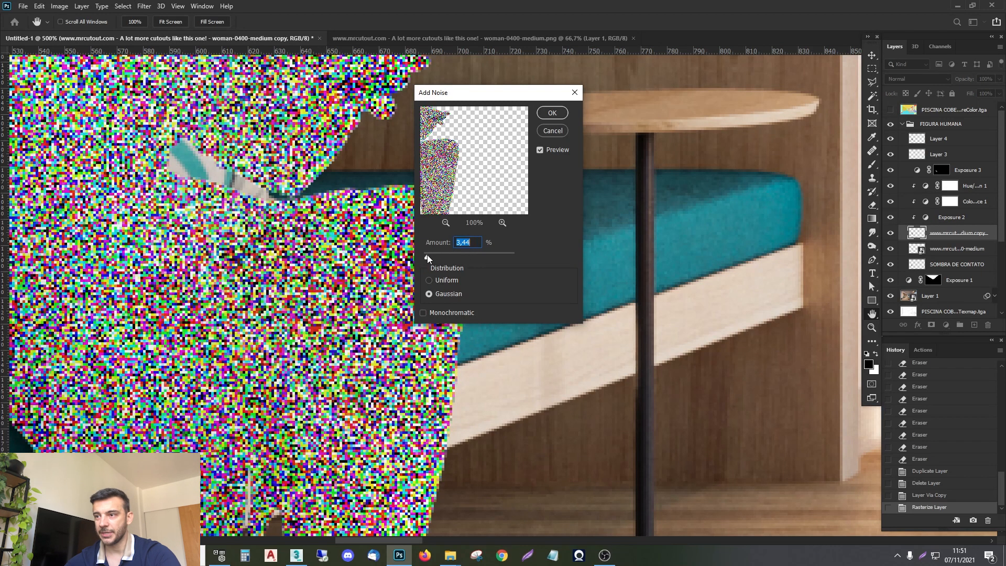
{"action": "left_click_drag", "start_coordinate": [426, 254], "coordinate": [426, 253]}
{"action": "type", "text": "1,5"}
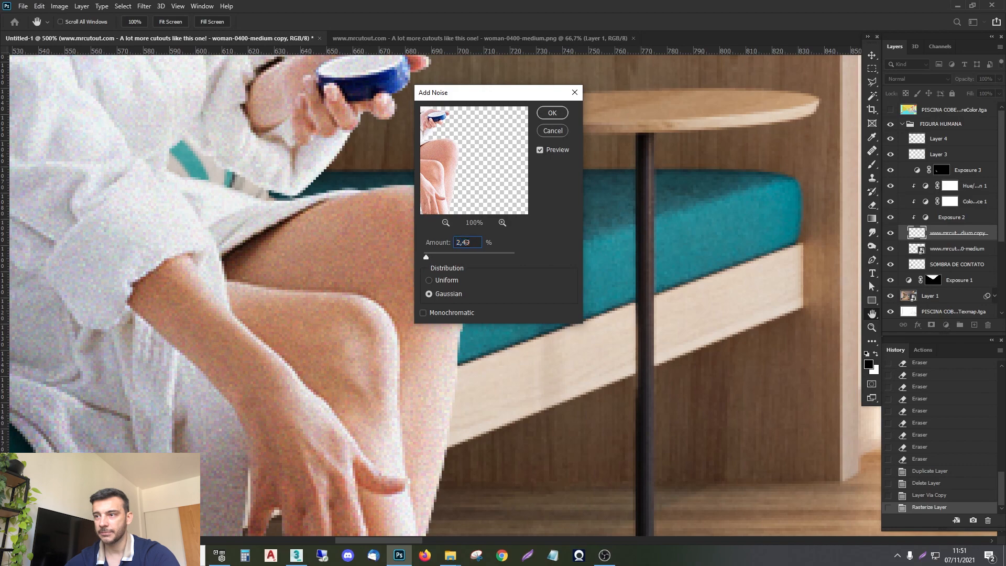
{"action": "left_click", "coordinate": [540, 150]}
{"action": "left_click", "coordinate": [539, 150]}
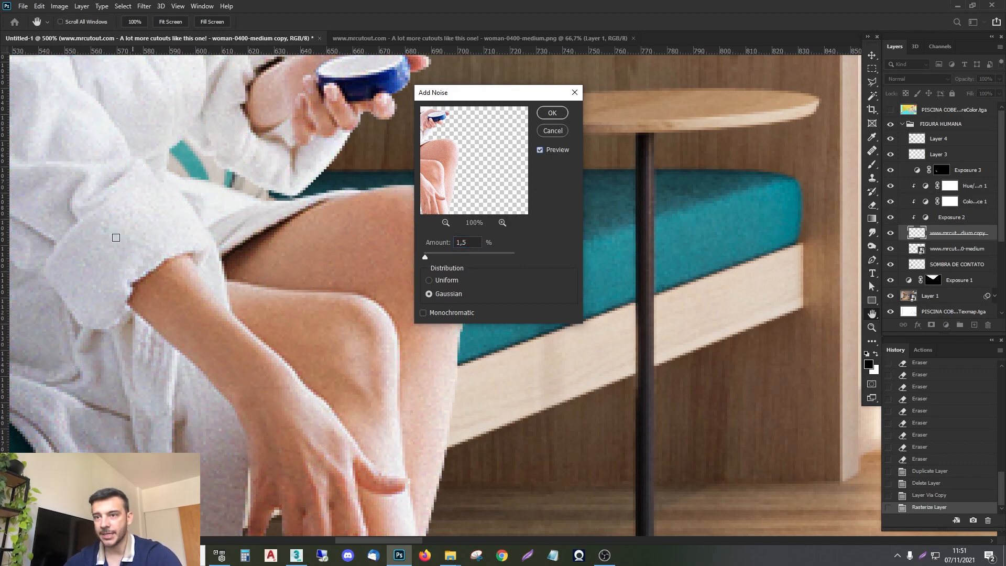
Step: Compare the legs and robe with and without the noise preview, set the noise amount to 1%, and apply it
{"action": "left_click_drag", "start_coordinate": [475, 100], "coordinate": [702, 247]}
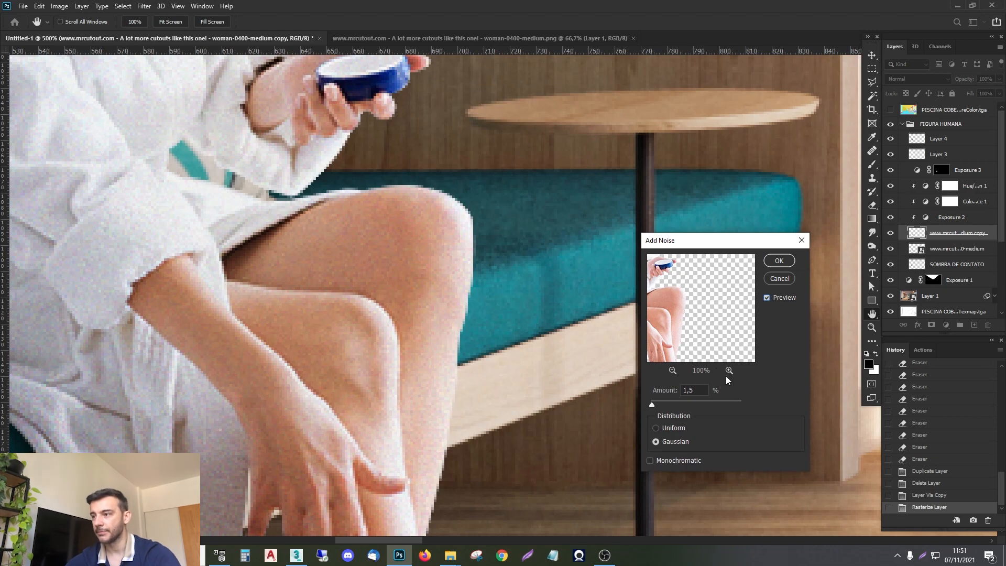
{"action": "left_click", "coordinate": [766, 298]}
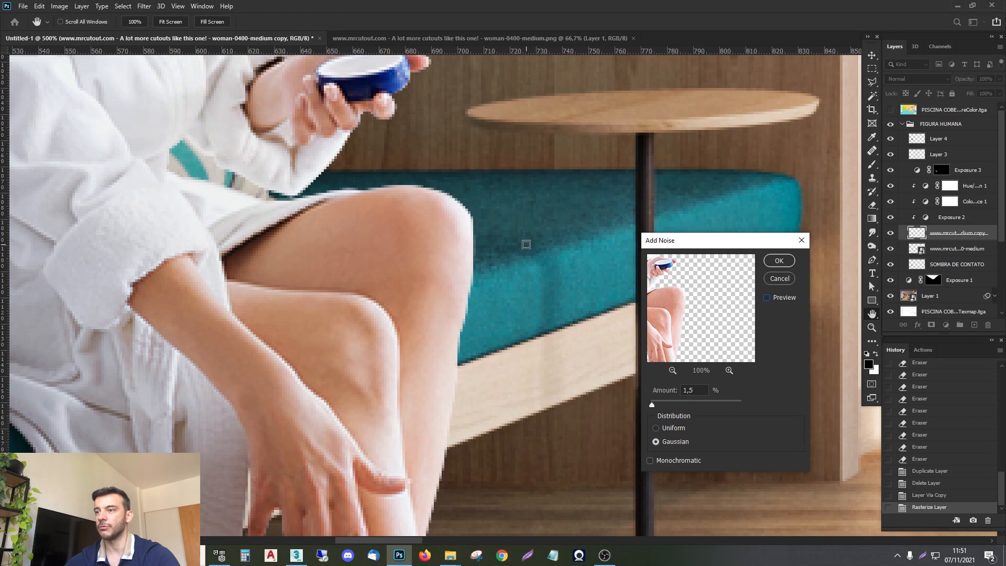
{"action": "left_click", "coordinate": [526, 244], "text": "ctrl"}
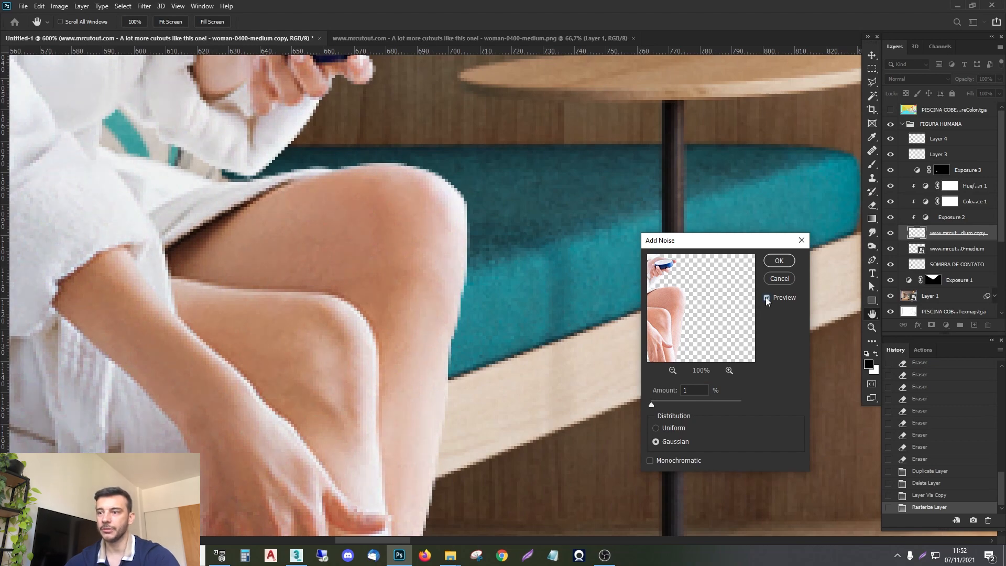
{"action": "left_click", "coordinate": [778, 260]}
{"action": "key", "text": "z"}
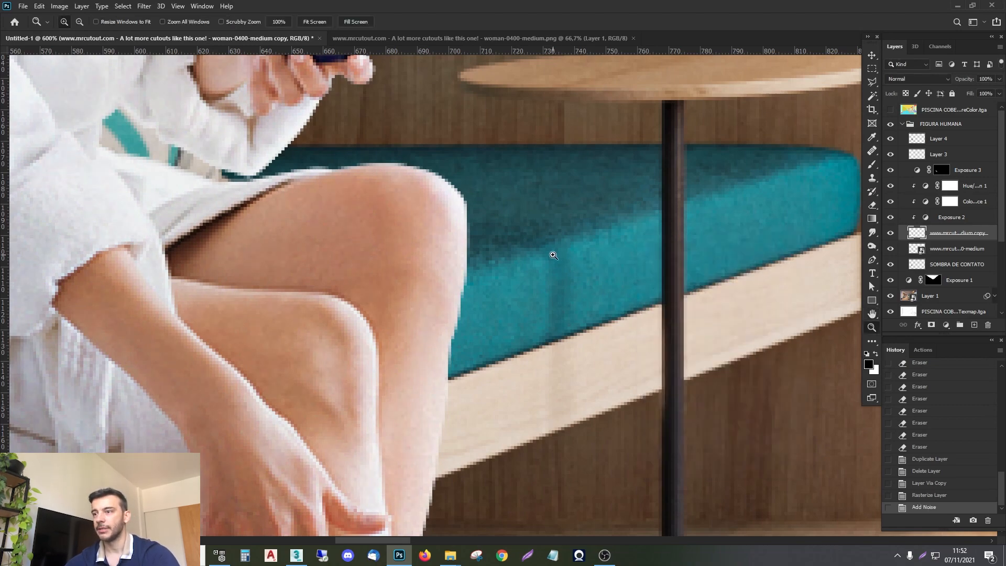
Step: Collapse the FIGURA HUMANA group and compare the whole render with and without it
{"action": "right_click", "coordinate": [553, 255]}
{"action": "left_click", "coordinate": [583, 266]}
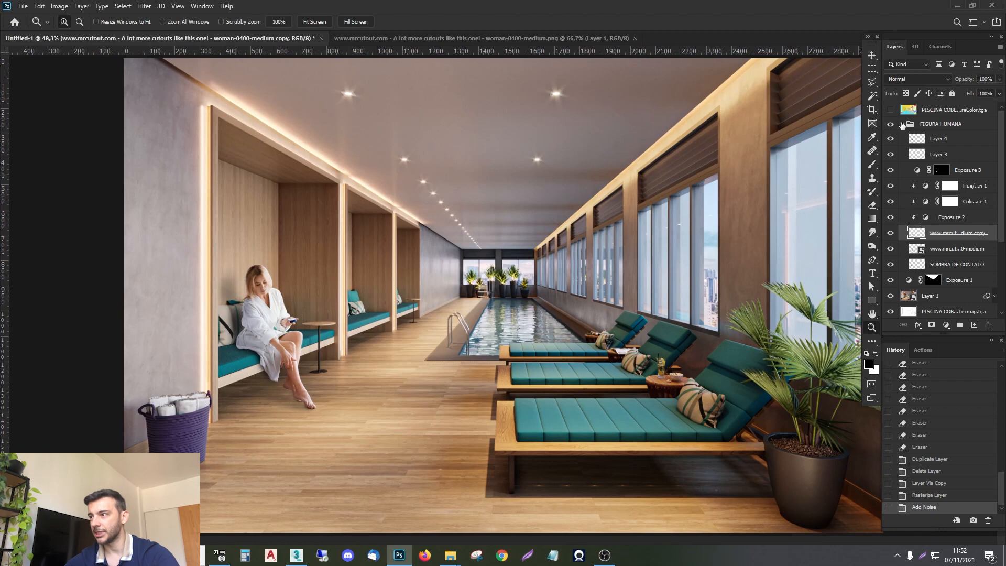
{"action": "left_click", "coordinate": [901, 124]}
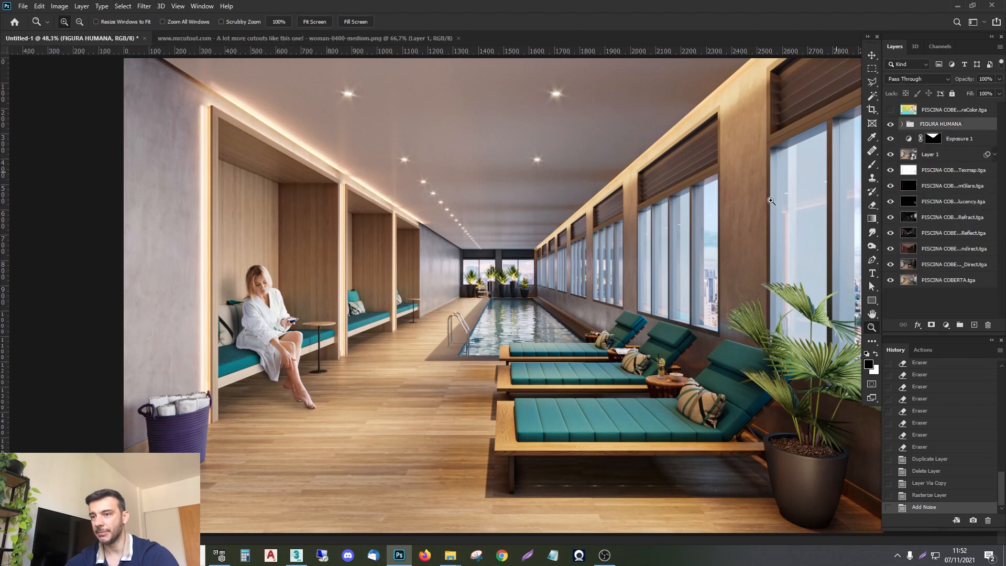
{"action": "left_click", "coordinate": [890, 124]}
{"action": "left_click", "coordinate": [890, 125]}
{"action": "left_click", "coordinate": [891, 125]}
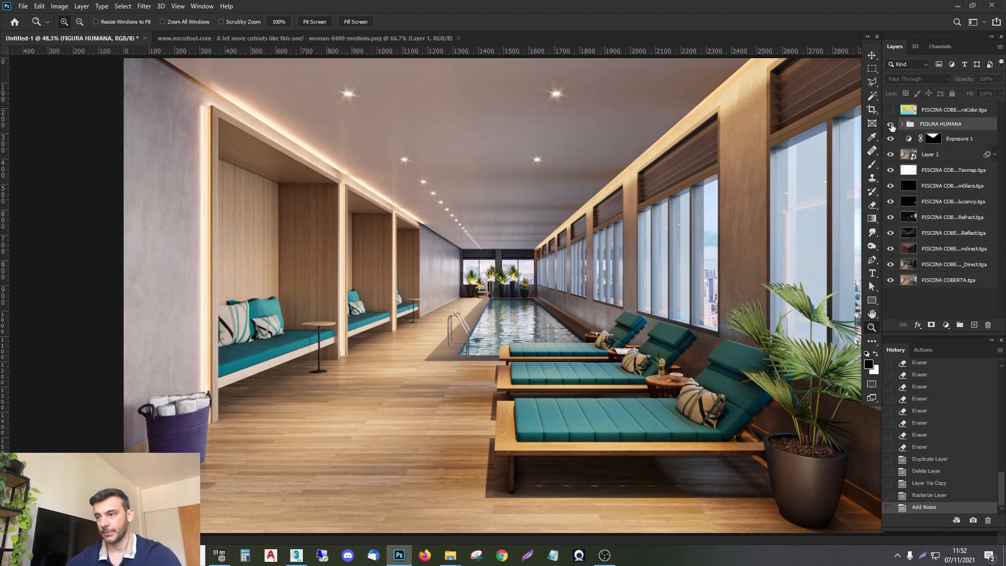
{"action": "left_click", "coordinate": [890, 125]}
{"action": "right_click", "coordinate": [406, 246]}
{"action": "left_click", "coordinate": [431, 252]}
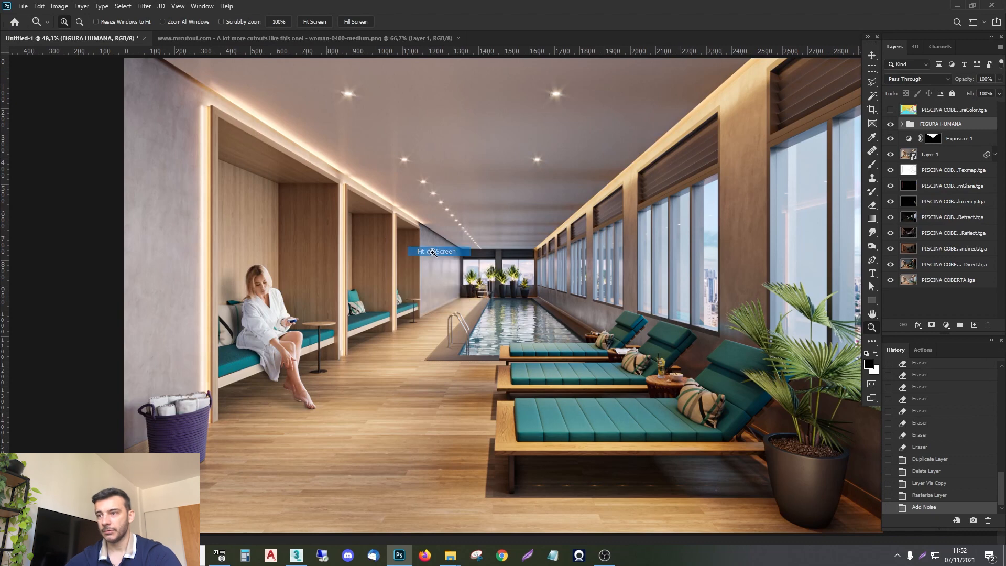
Step: Compare the raw PISCINA COBERTA.tga render on its own with the full composition, switching between them repeatedly
{"action": "left_click", "coordinate": [890, 280]}
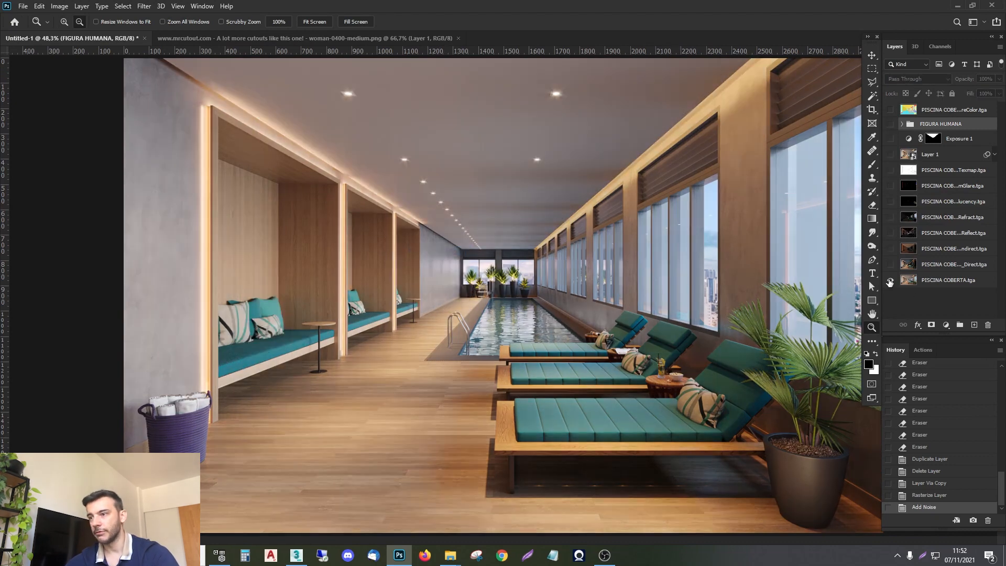
{"action": "left_click", "coordinate": [890, 280]}
{"action": "left_click", "coordinate": [889, 281], "text": "alt"}
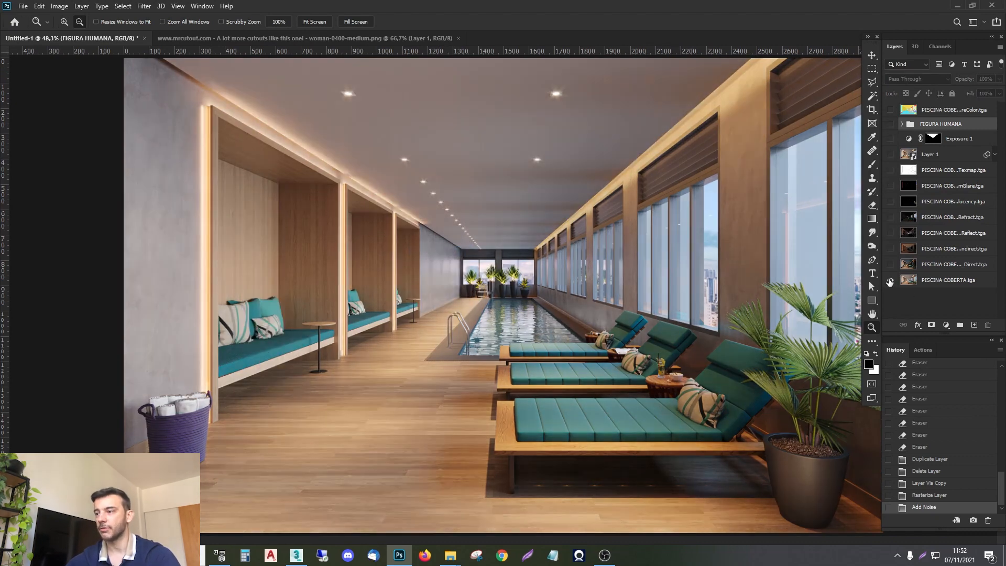
{"action": "left_click", "coordinate": [889, 281], "text": "alt"}
{"action": "left_click", "coordinate": [889, 281], "text": "alt"}
{"action": "left_click", "coordinate": [889, 281], "text": "alt"}
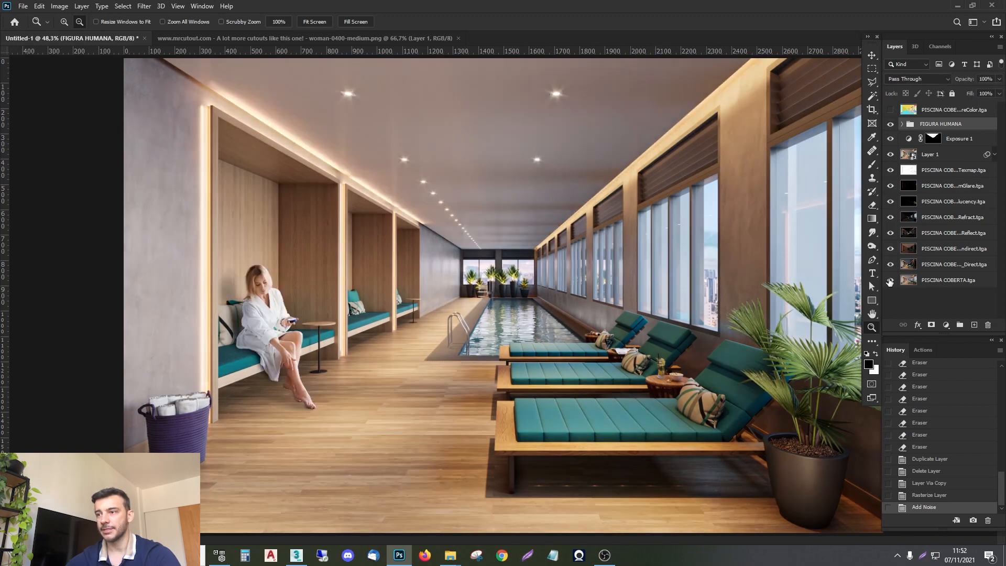
{"action": "left_click", "coordinate": [889, 281], "text": "alt"}
{"action": "left_click", "coordinate": [890, 281], "text": "alt"}
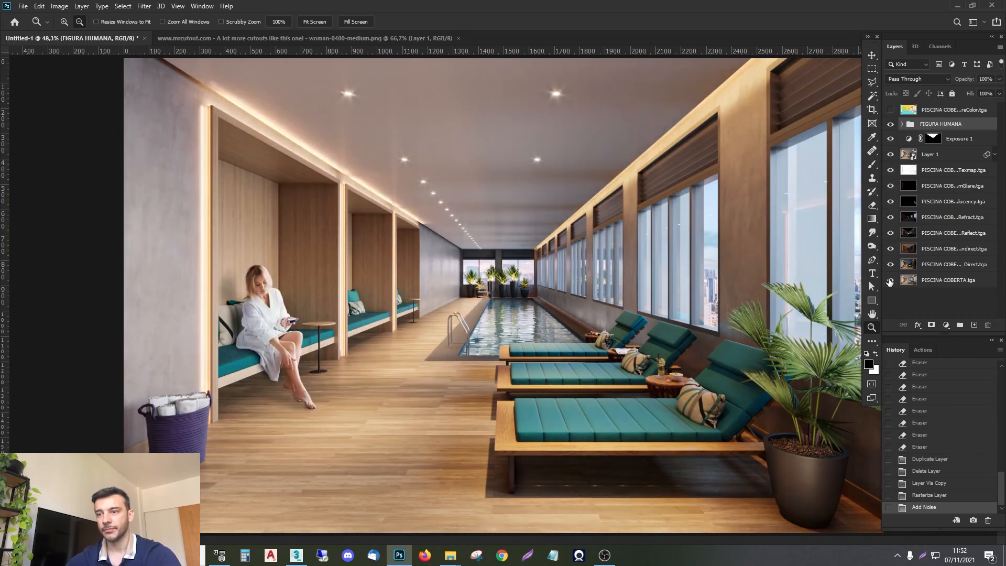
{"action": "left_click", "coordinate": [889, 281], "text": "alt"}
{"action": "left_click", "coordinate": [889, 281], "text": "alt"}
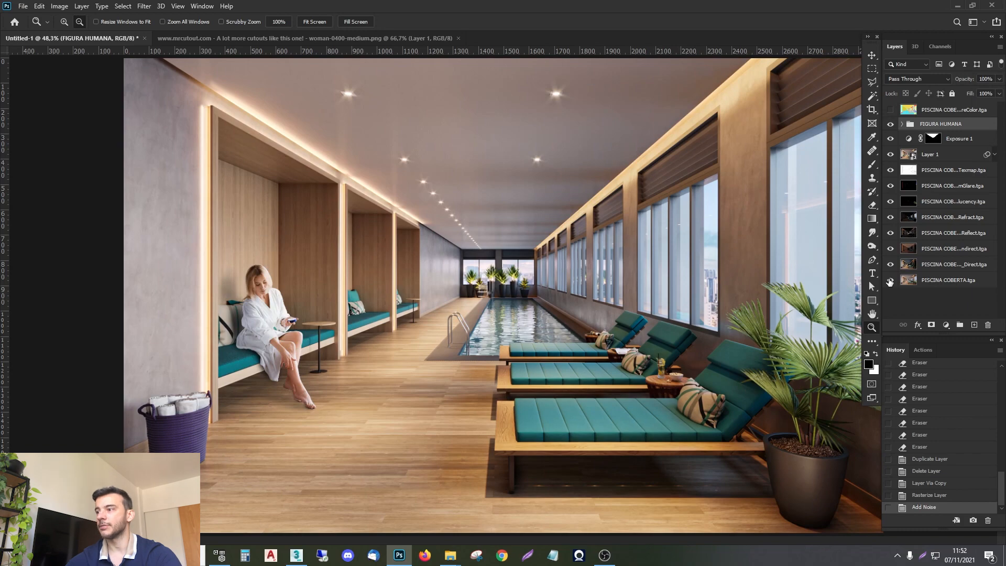
{"action": "left_click", "coordinate": [889, 281], "text": "alt"}
{"action": "left_click", "coordinate": [890, 281], "text": "alt"}
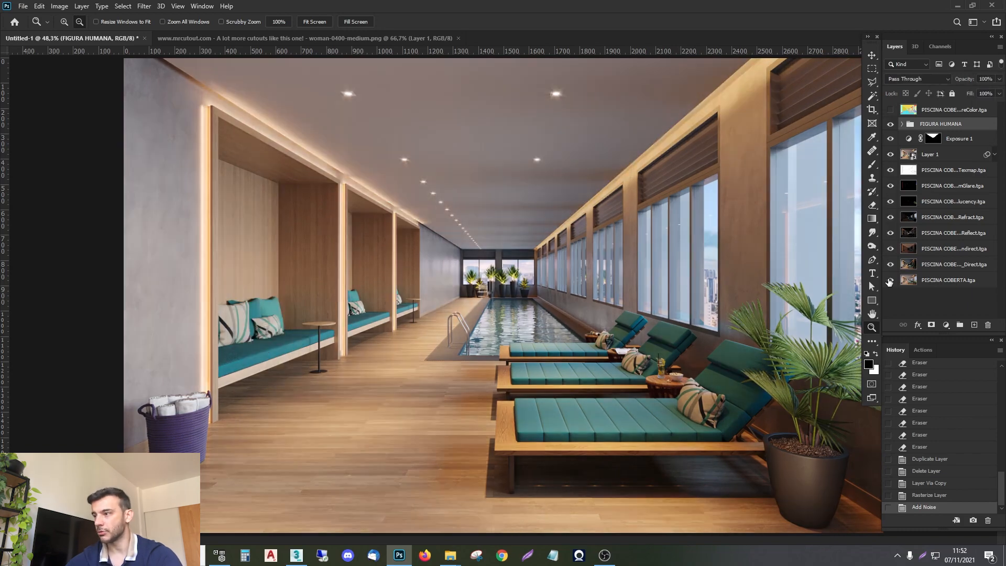
{"action": "left_click", "coordinate": [889, 281], "text": "alt"}
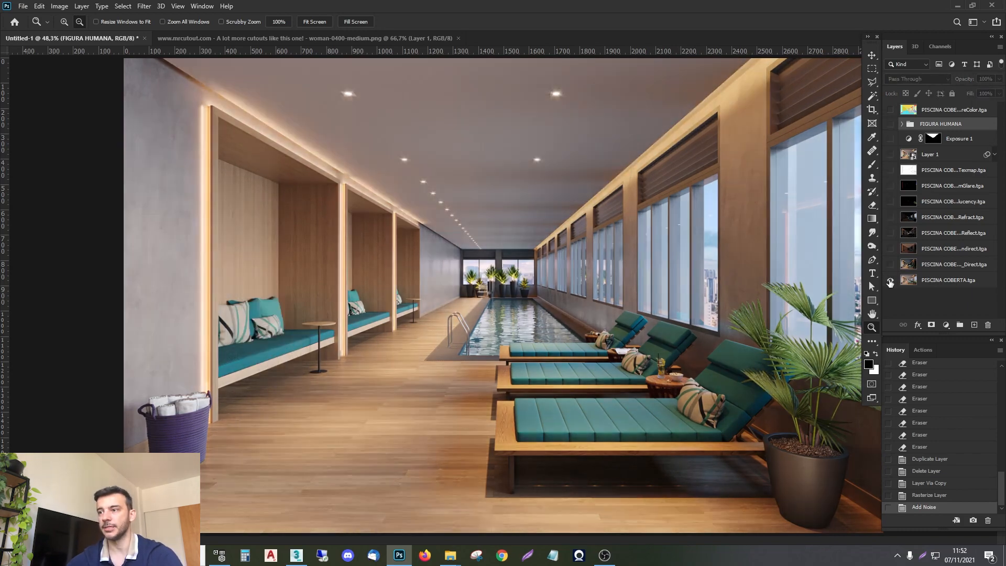
{"action": "left_click", "coordinate": [890, 281], "text": "alt"}
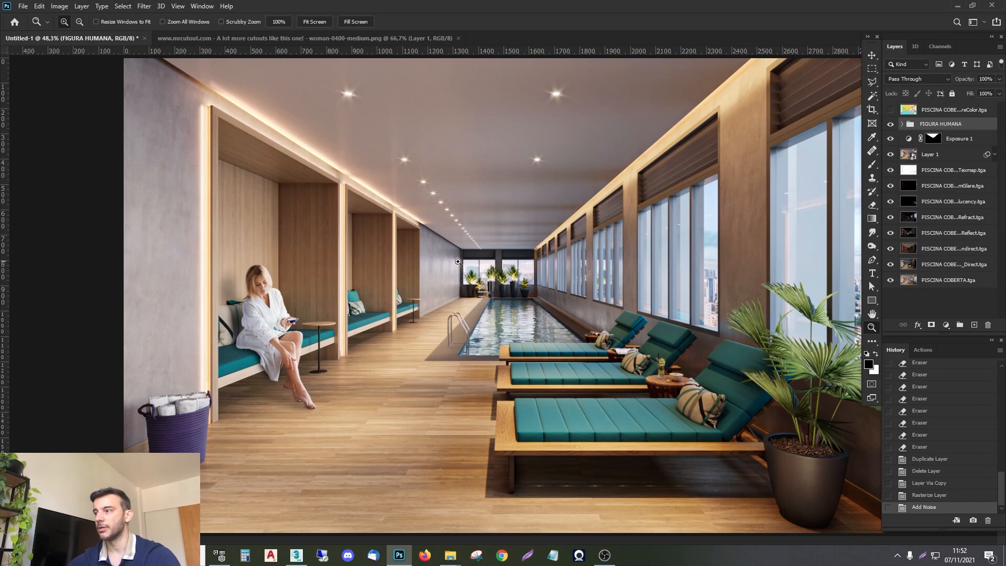
Step: Check the sun loungers and plant up close and compare the scene with the FIGURA HUMANA group hidden and shown
{"action": "left_click", "coordinate": [890, 125]}
{"action": "left_click", "coordinate": [889, 125]}
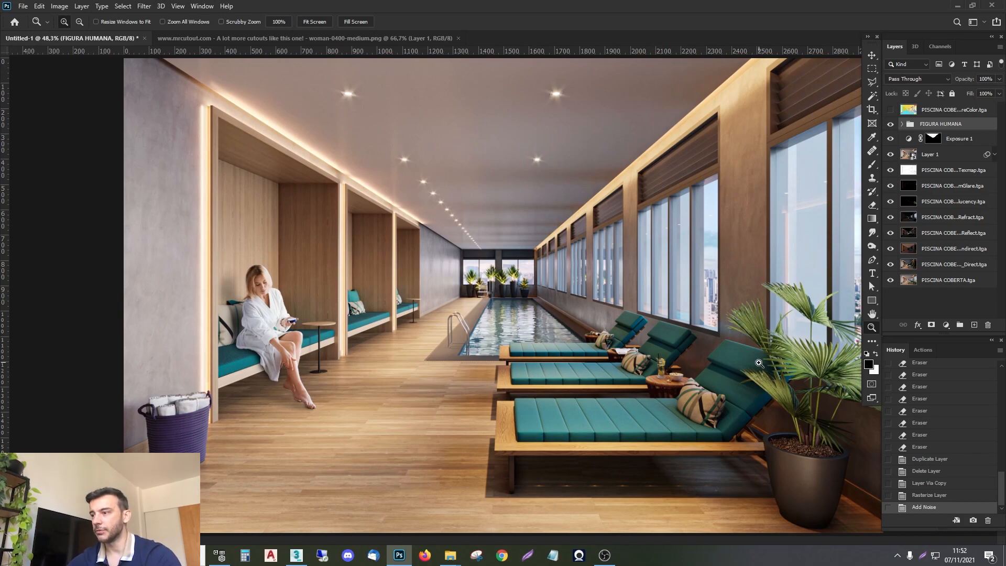
{"action": "left_click_drag", "start_coordinate": [377, 171], "coordinate": [971, 525]}
{"action": "right_click", "coordinate": [519, 277]}
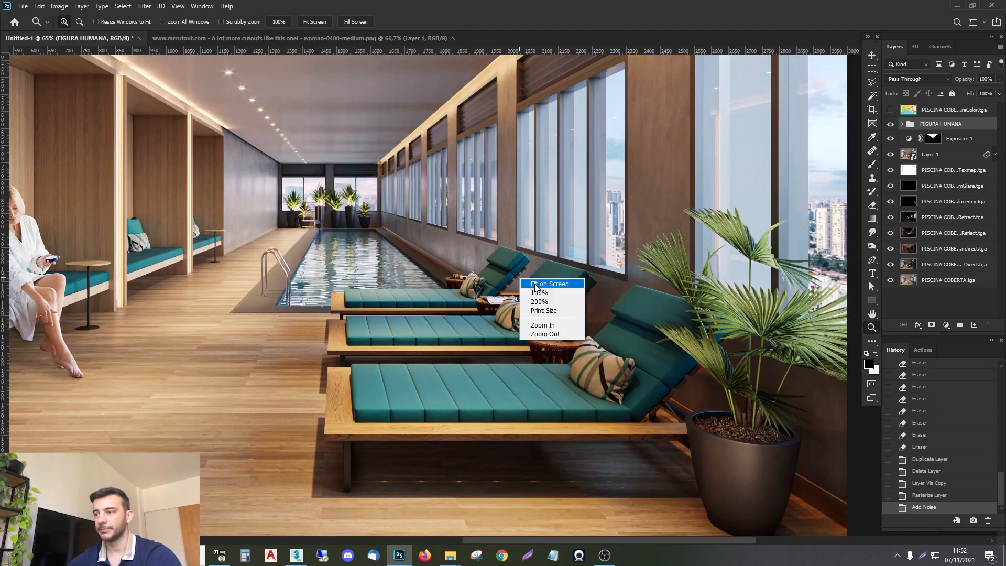
{"action": "left_click", "coordinate": [538, 285]}
{"action": "left_click", "coordinate": [890, 125]}
{"action": "left_click", "coordinate": [890, 125]}
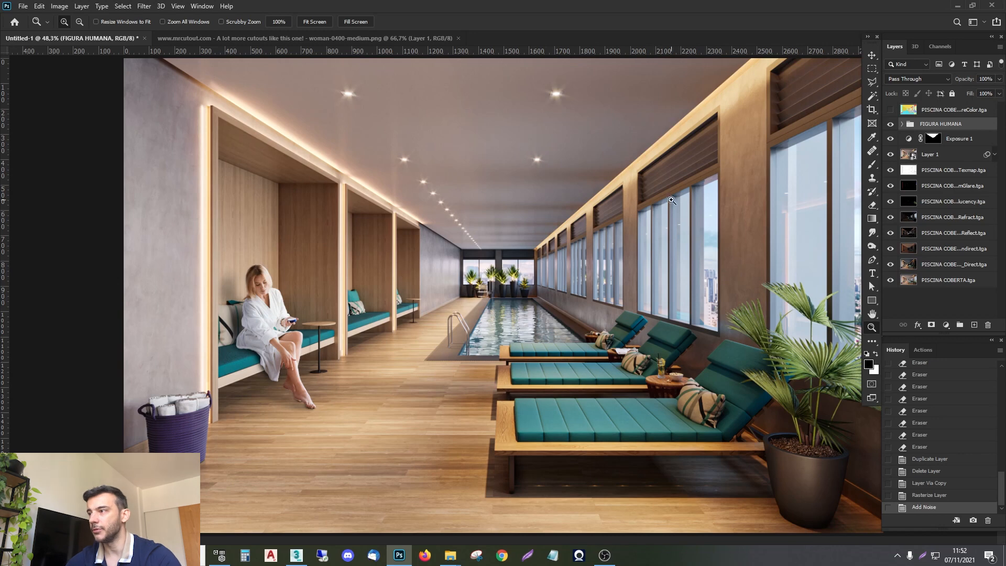
{"action": "left_click", "coordinate": [971, 139]}
{"action": "left_click", "coordinate": [922, 124]}
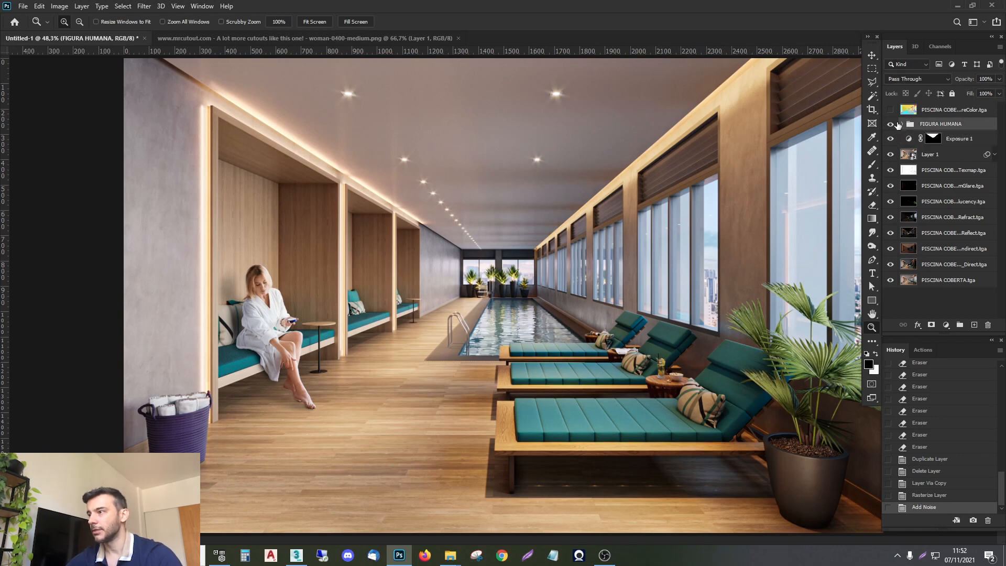
{"action": "left_click", "coordinate": [900, 124]}
{"action": "left_click", "coordinate": [900, 125]}
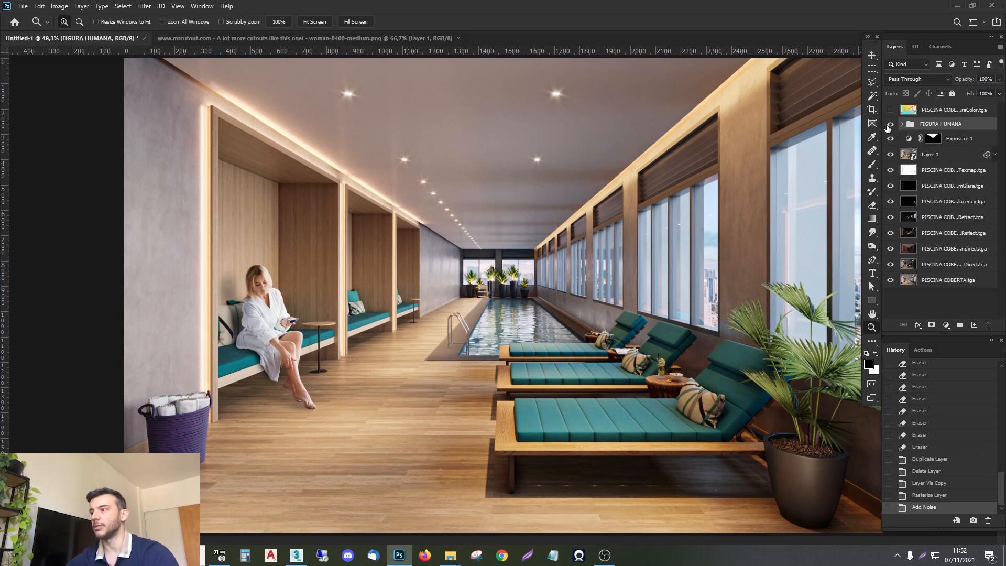